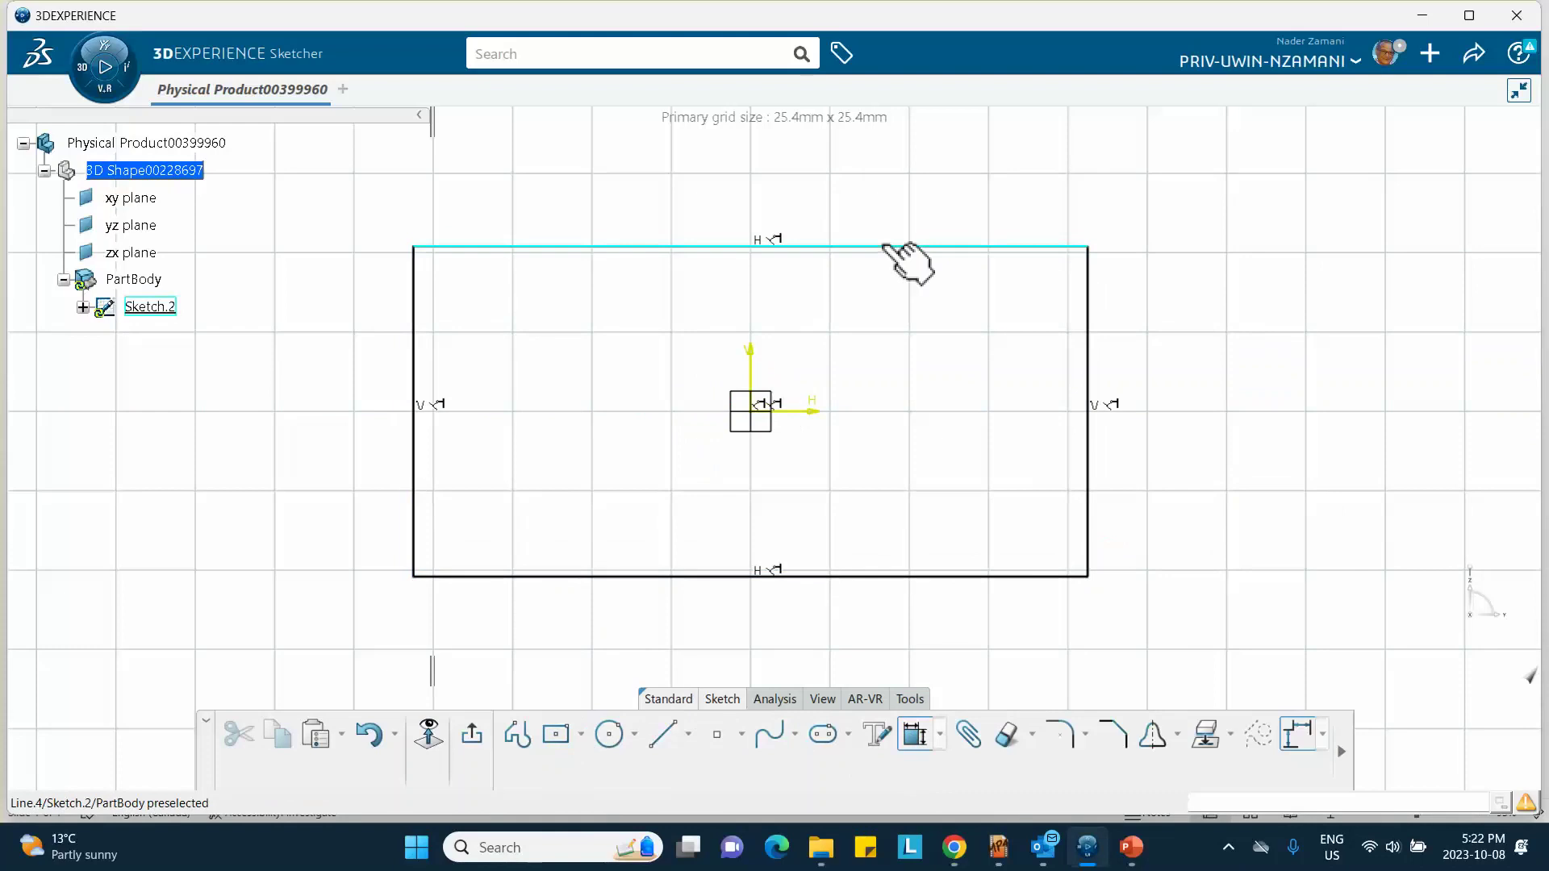
- Dimension the rectangle's top edge and set its length to 200 mm
{"action": "left_click", "coordinate": [902, 247]}
{"action": "left_click", "coordinate": [873, 206]}
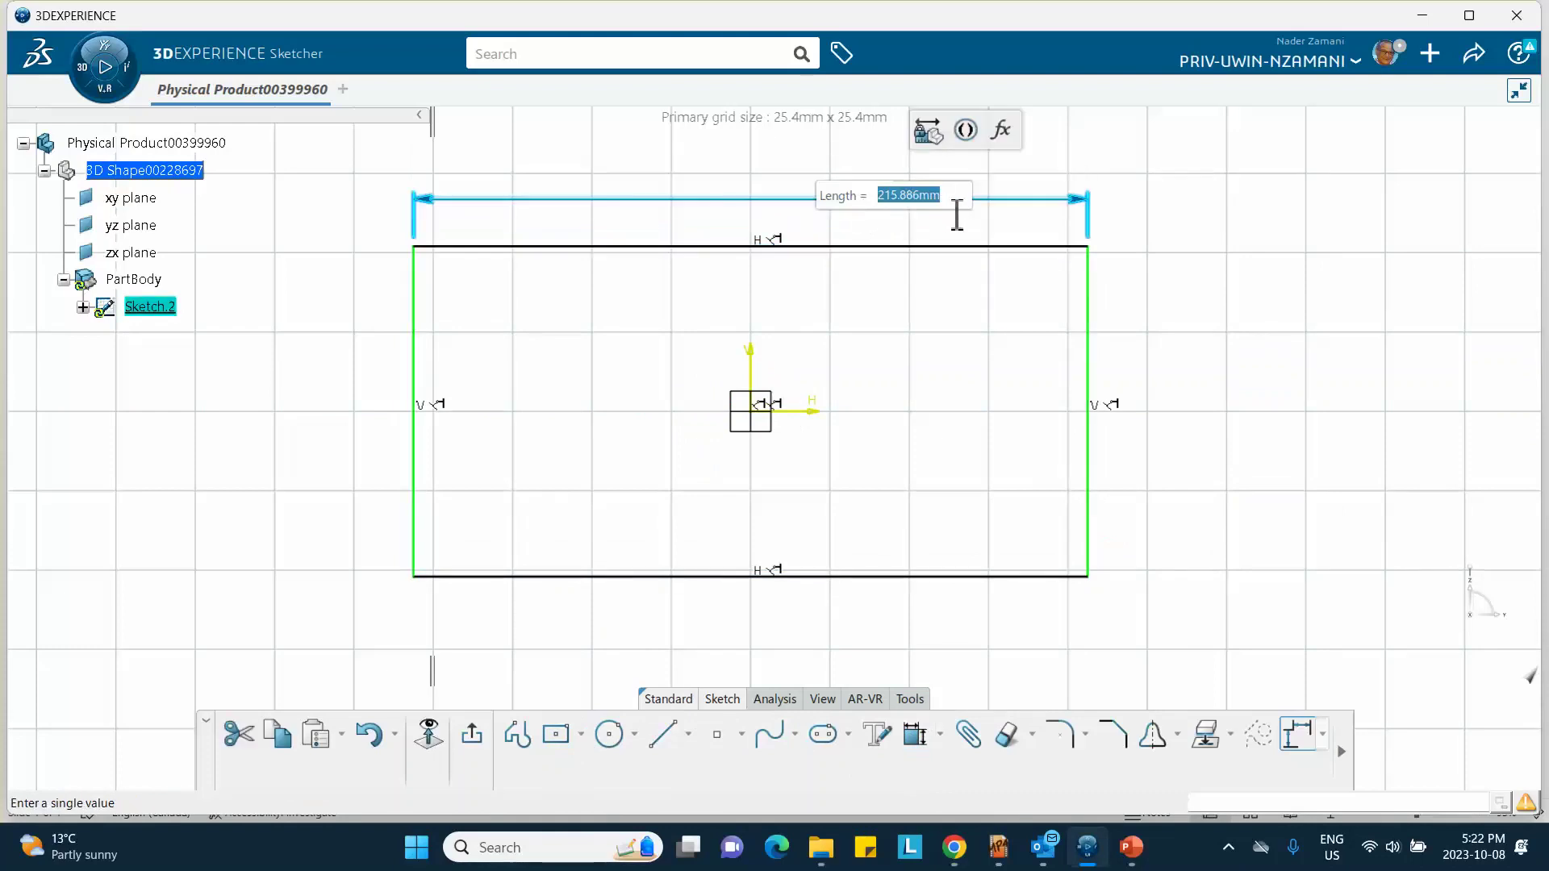
{"action": "type", "text": "200"}
{"action": "key", "text": "Return"}
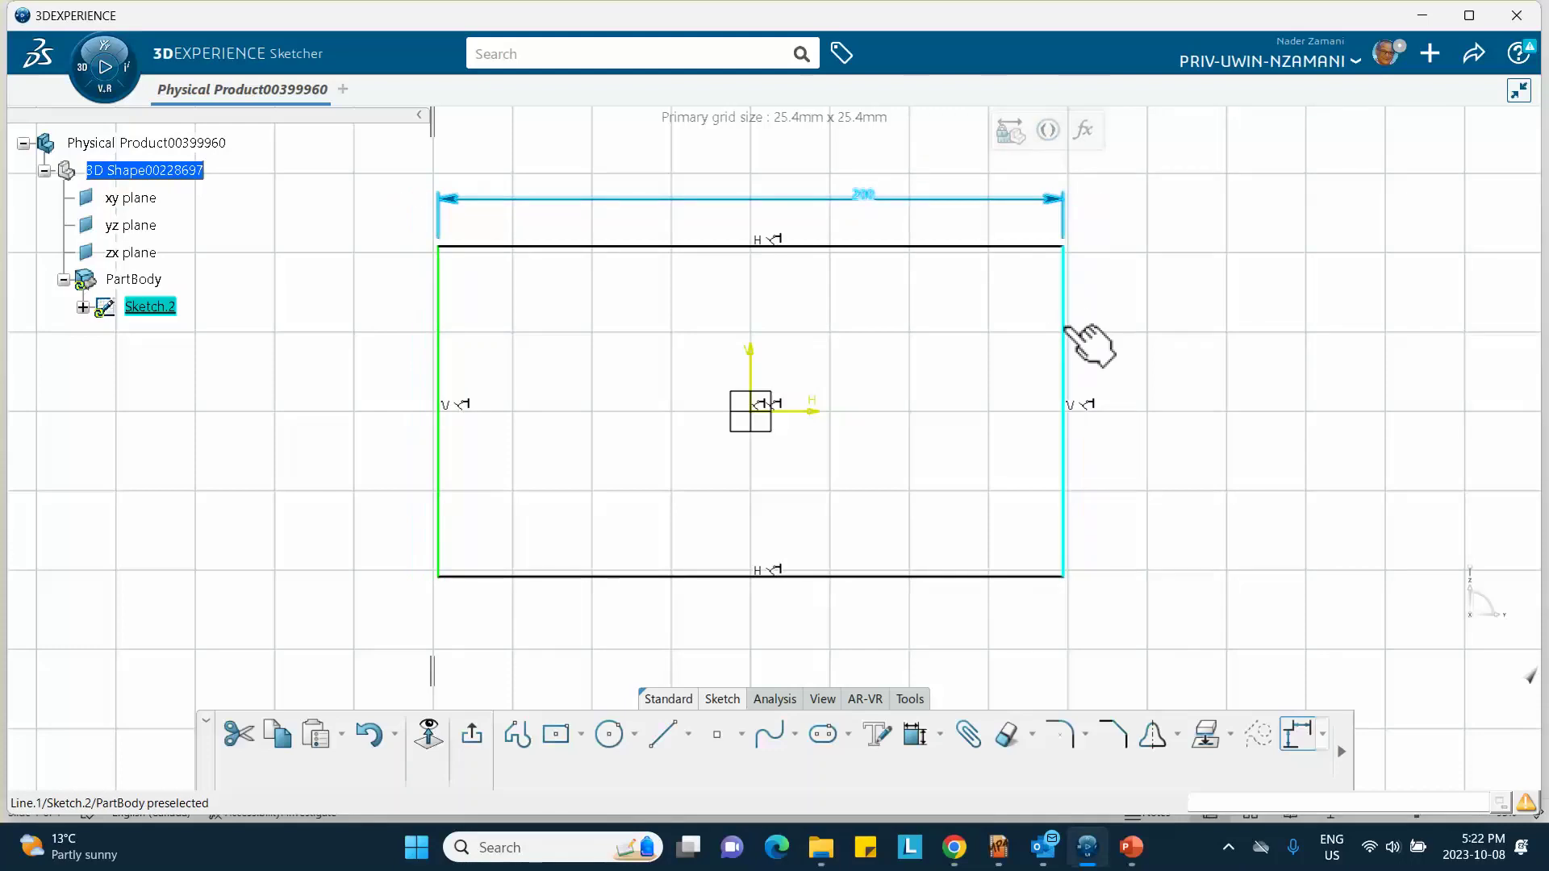
- Dimension the rectangle's vertical side and set its length to 100 mm
{"action": "left_click", "coordinate": [1065, 339]}
{"action": "left_click", "coordinate": [918, 739]}
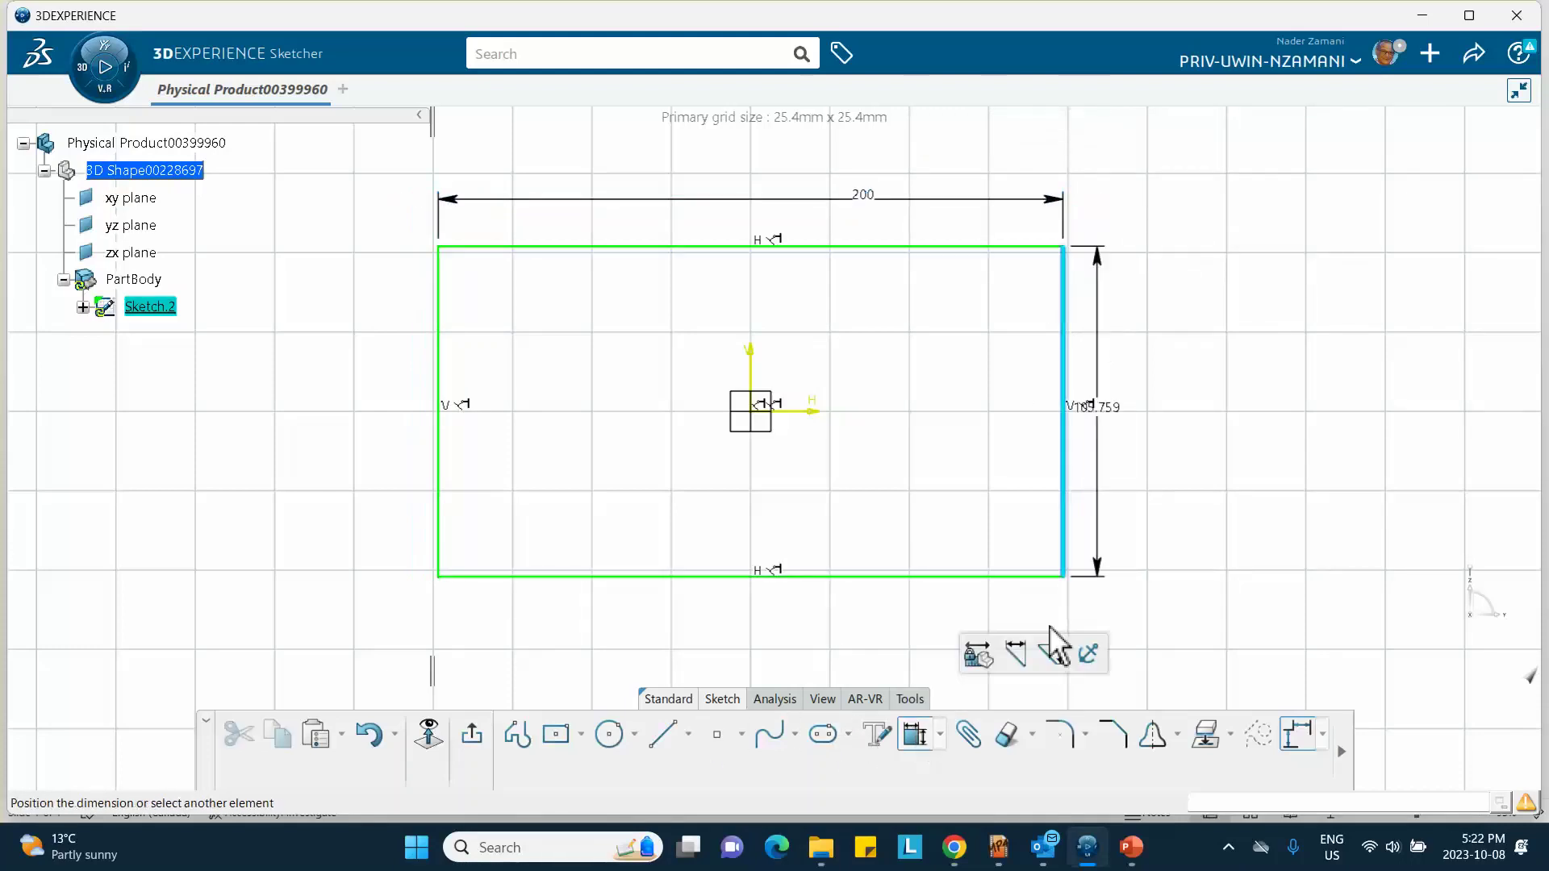
{"action": "left_click", "coordinate": [1189, 477]}
{"action": "type", "text": "1"}
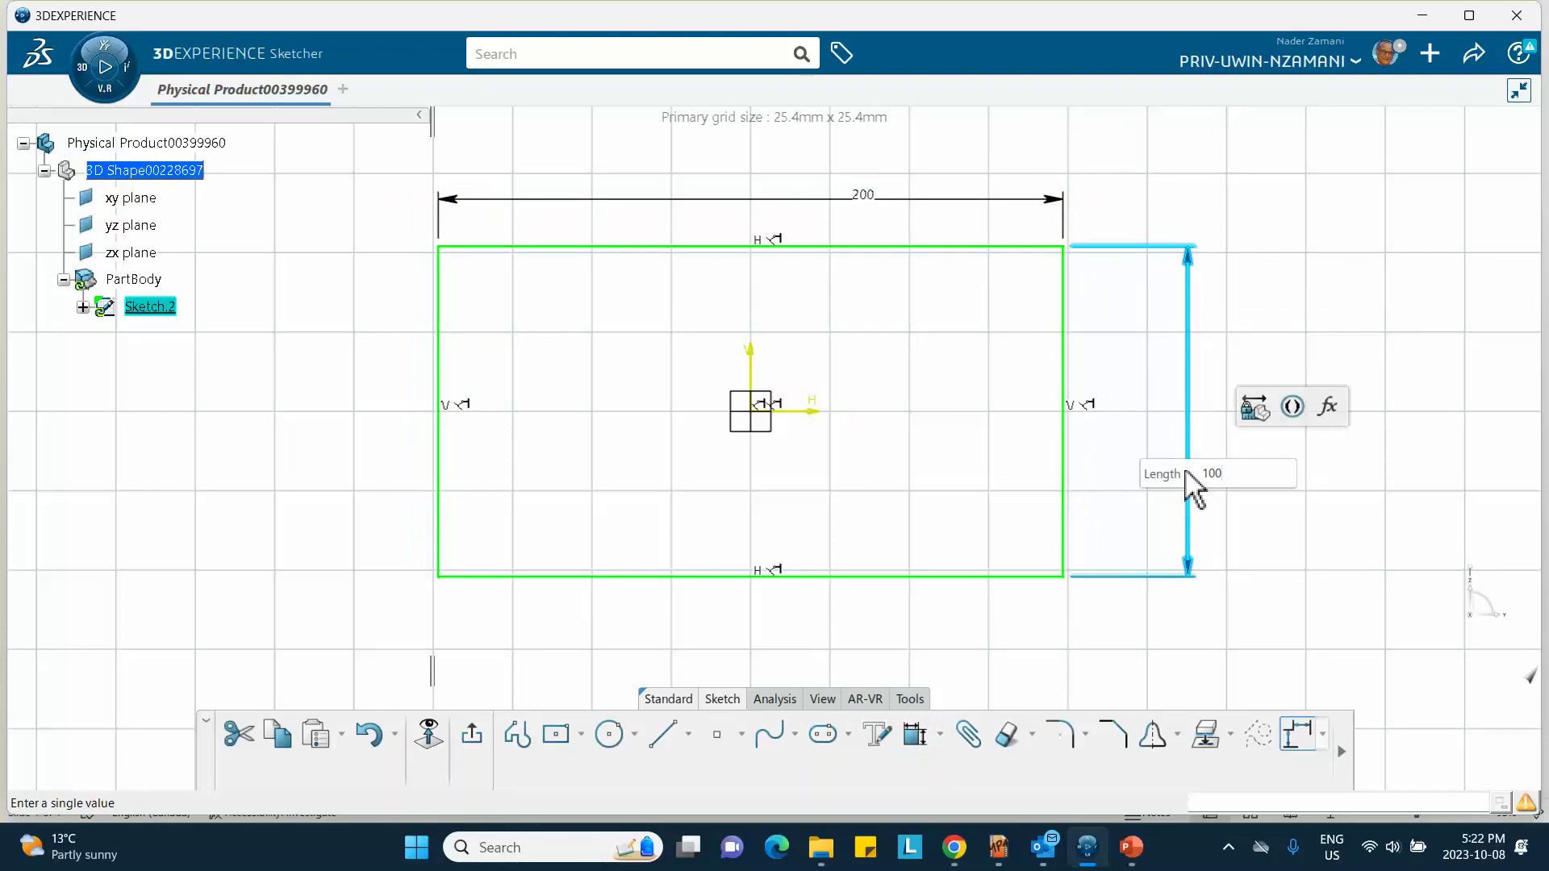
{"action": "type", "text": "00"}
{"action": "key", "text": "Return"}
- Sketch a circle of about 19 mm radius centred on the origin and add a radius dimension to it
{"action": "left_click", "coordinate": [609, 734]}
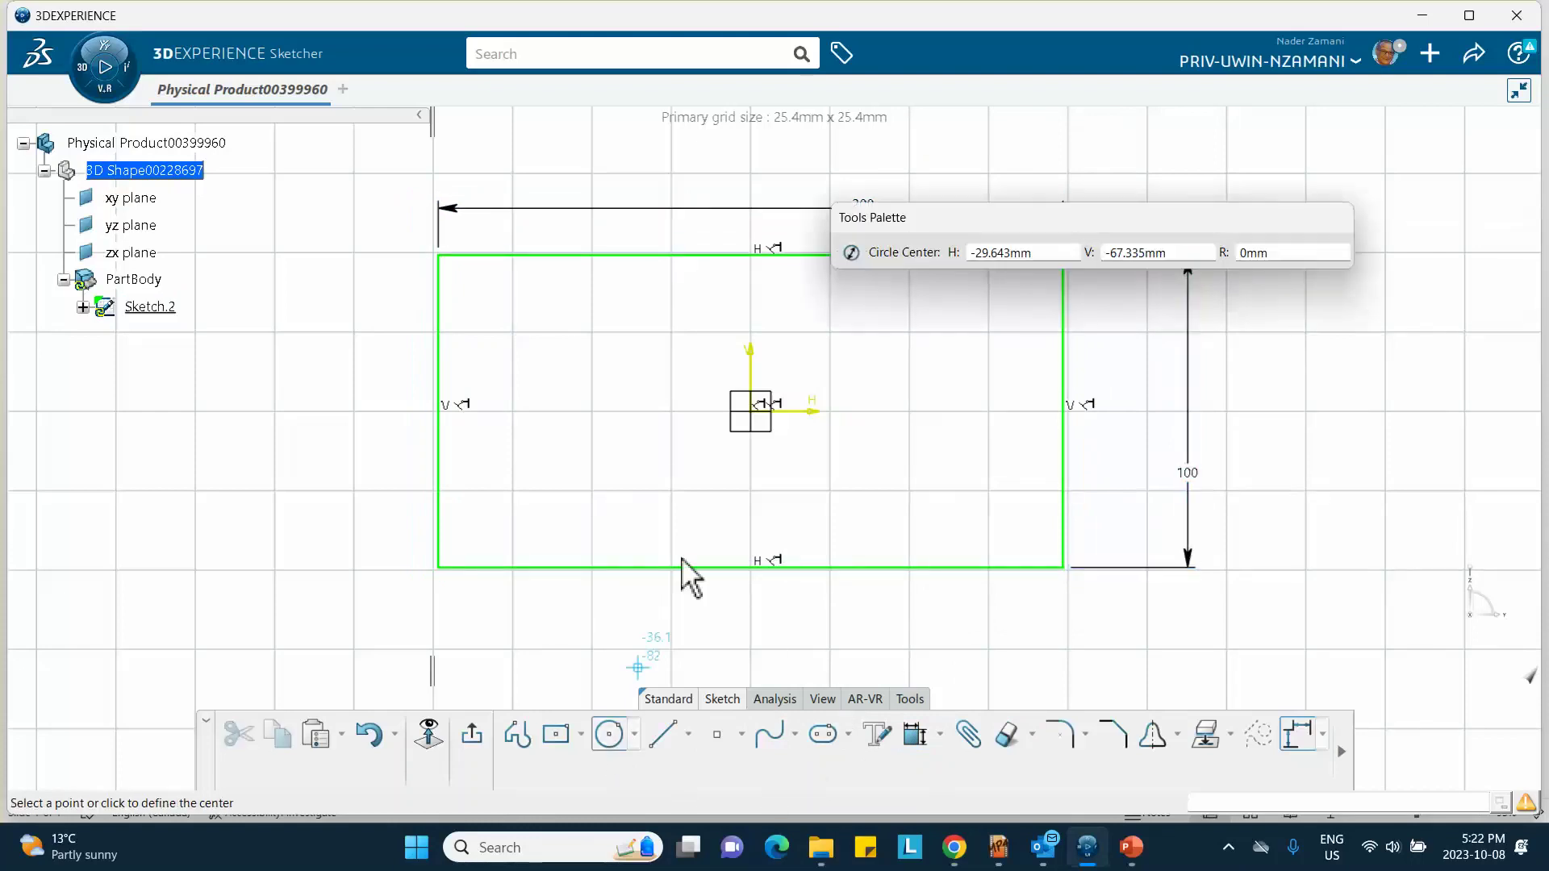
{"action": "left_click", "coordinate": [762, 413]}
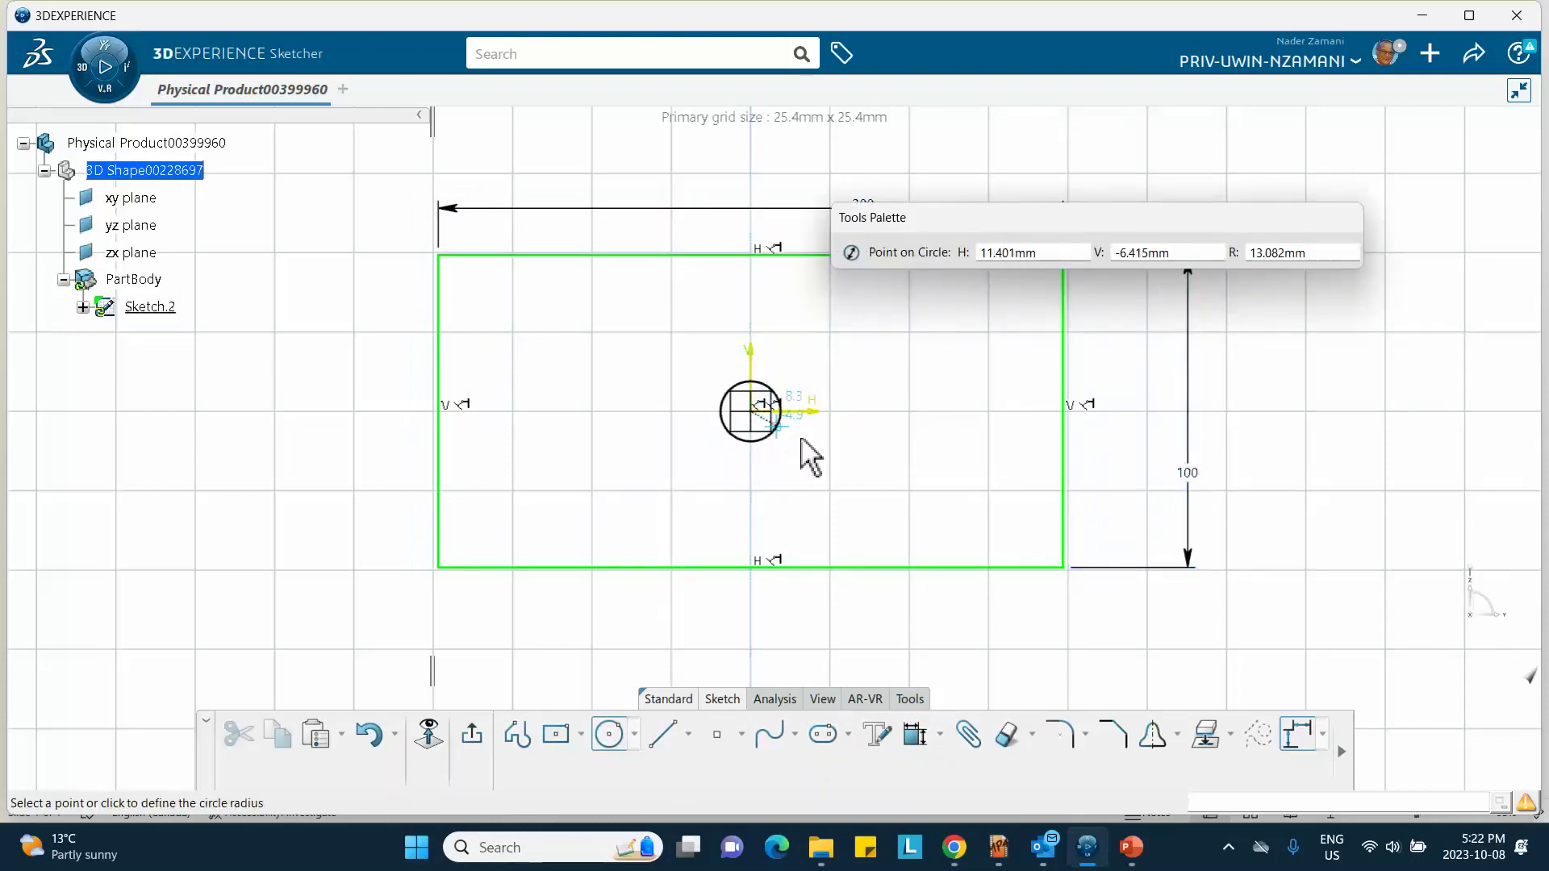
{"action": "left_click", "coordinate": [810, 451]}
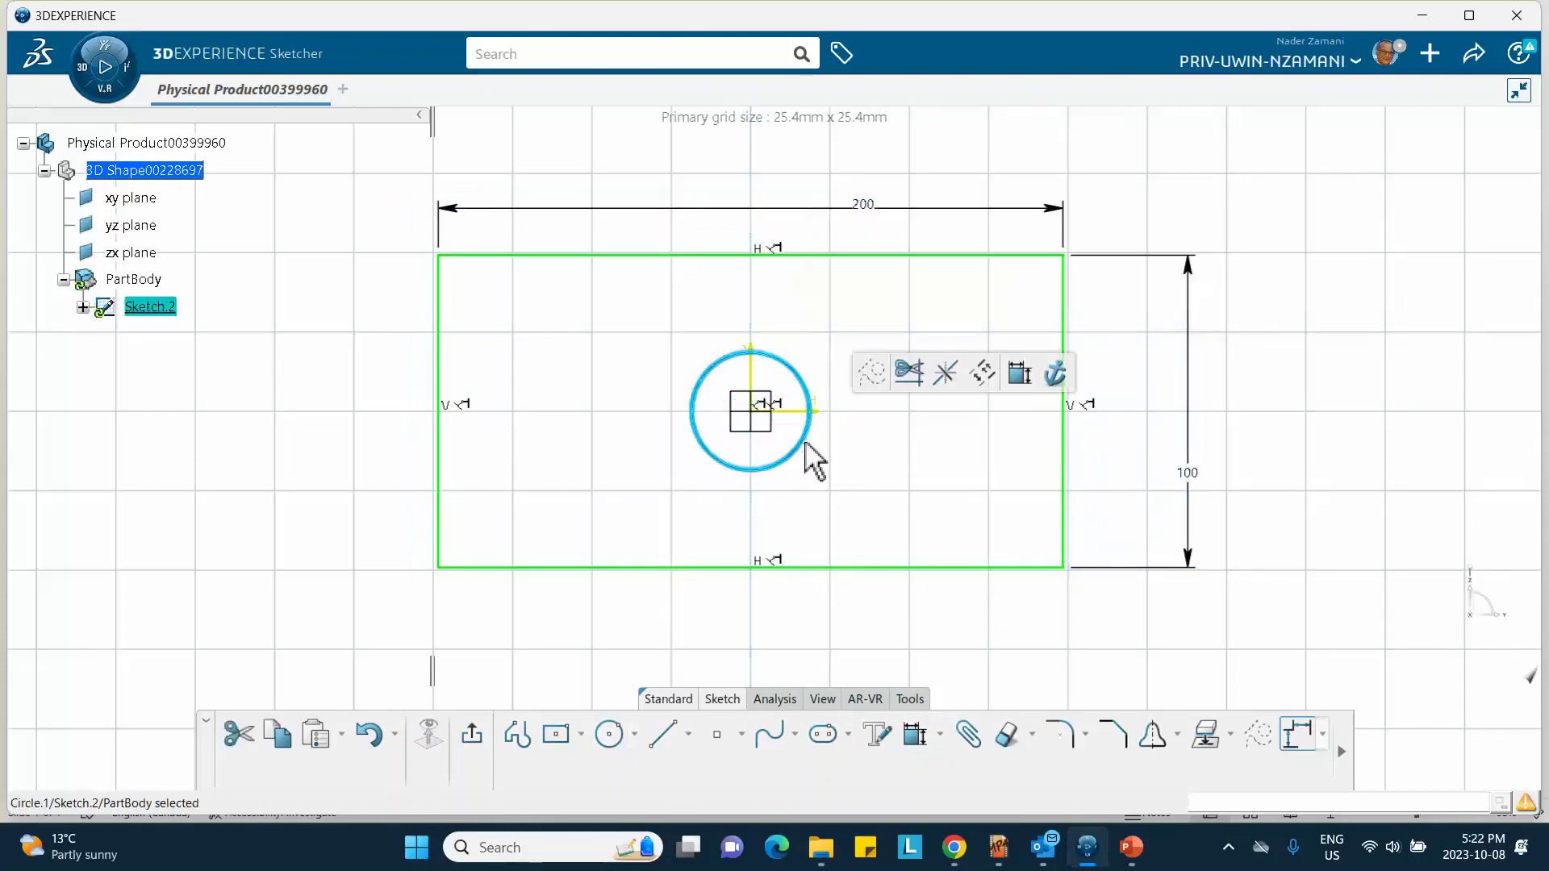
{"action": "left_click", "coordinate": [1018, 379]}
{"action": "left_click", "coordinate": [958, 500]}
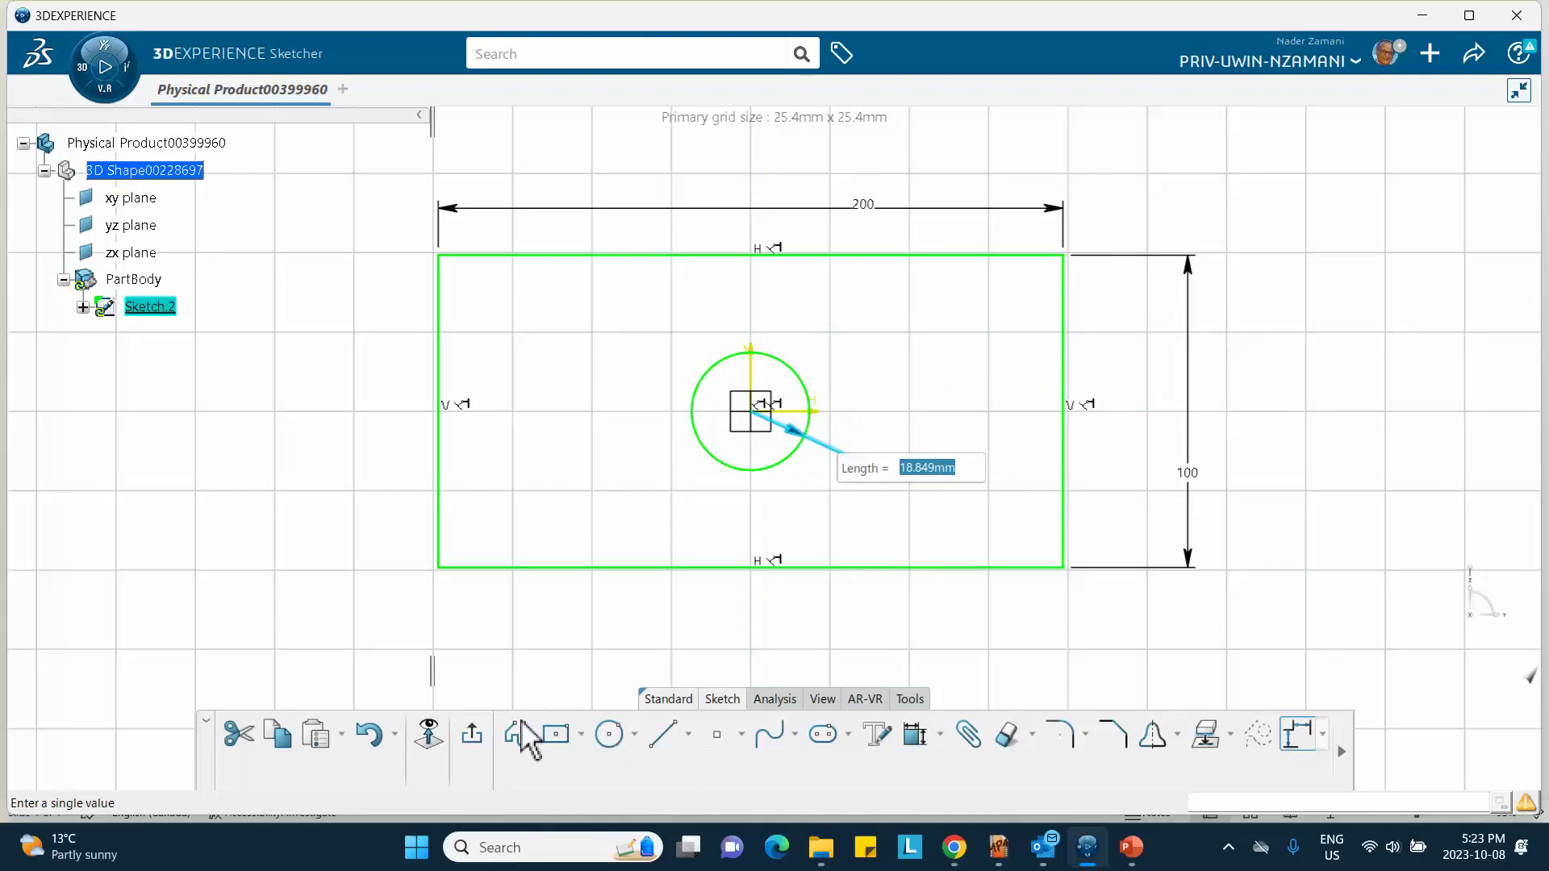
- Exit the sketch and extrude the rectangle with its circular hole into a 20 mm thick pad
{"action": "left_click", "coordinate": [471, 736]}
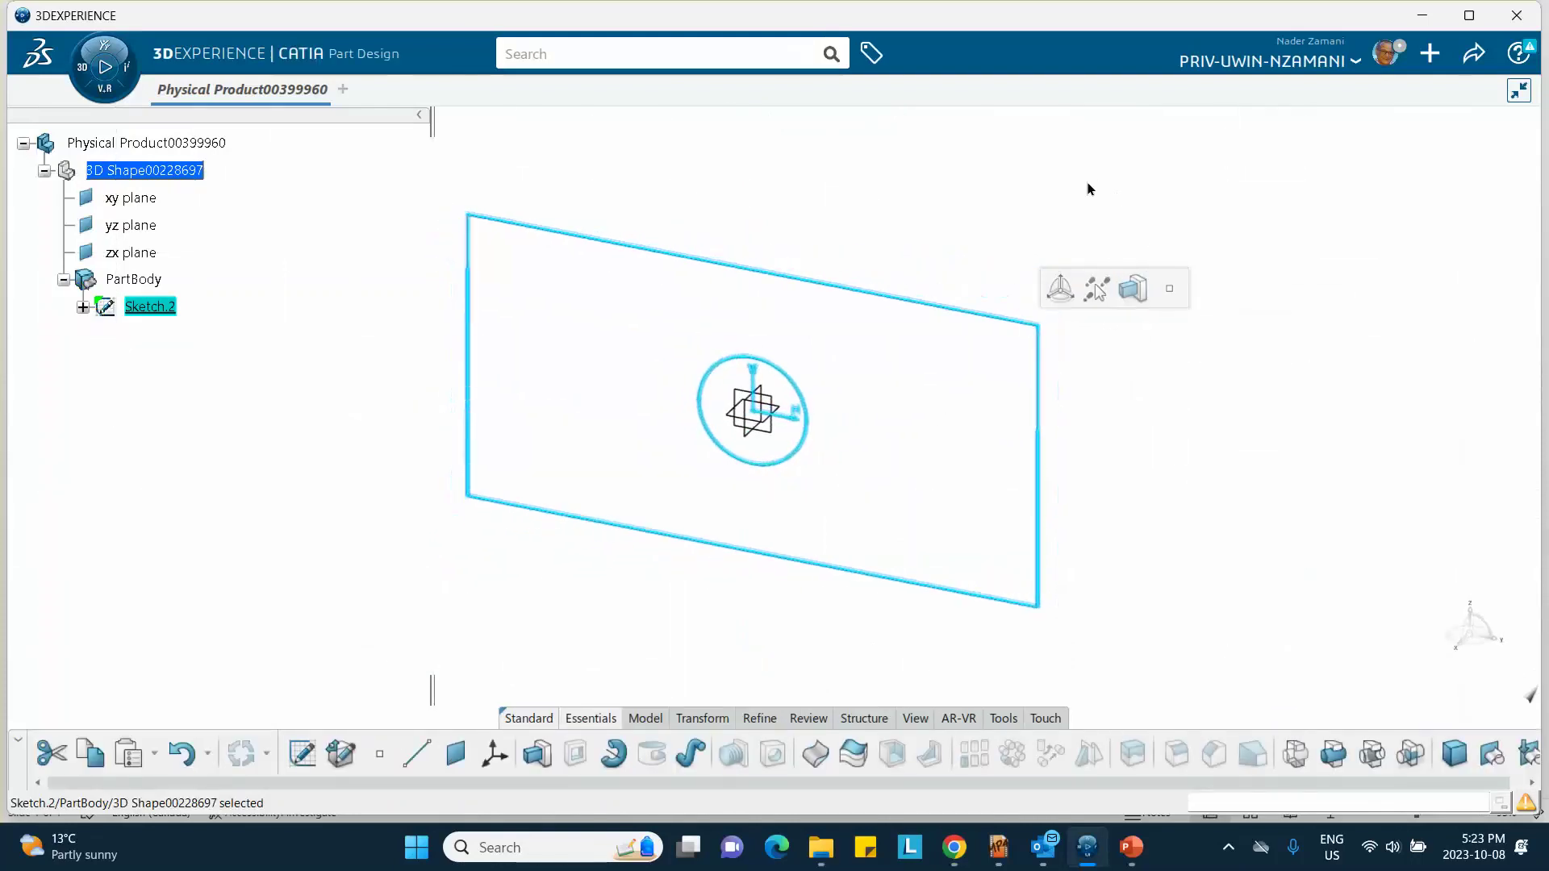
{"action": "left_click", "coordinate": [1123, 283]}
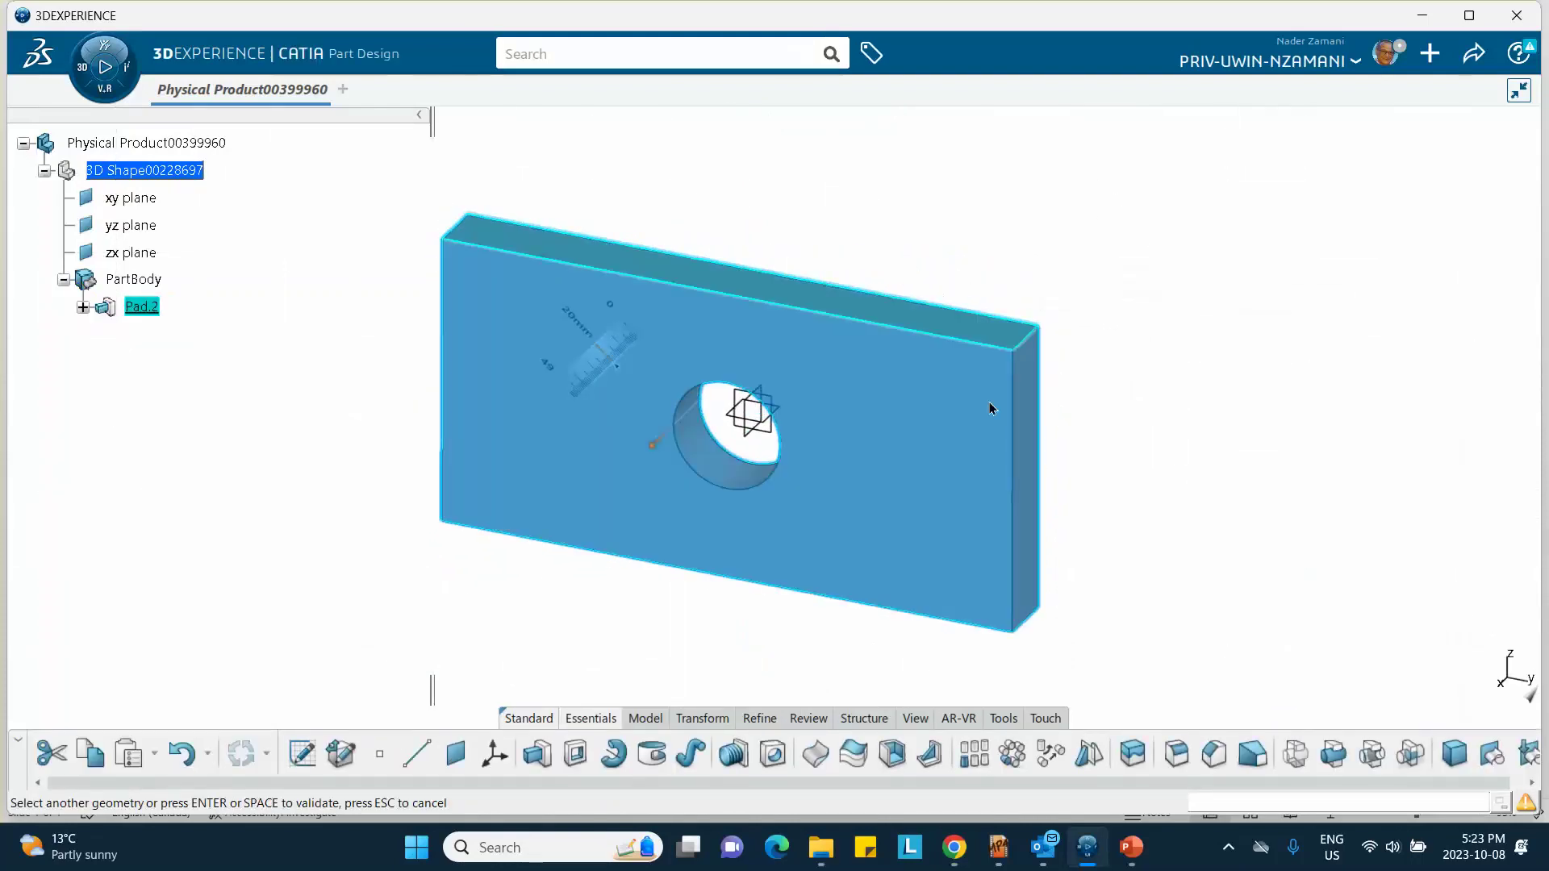
{"action": "left_click", "coordinate": [365, 452]}
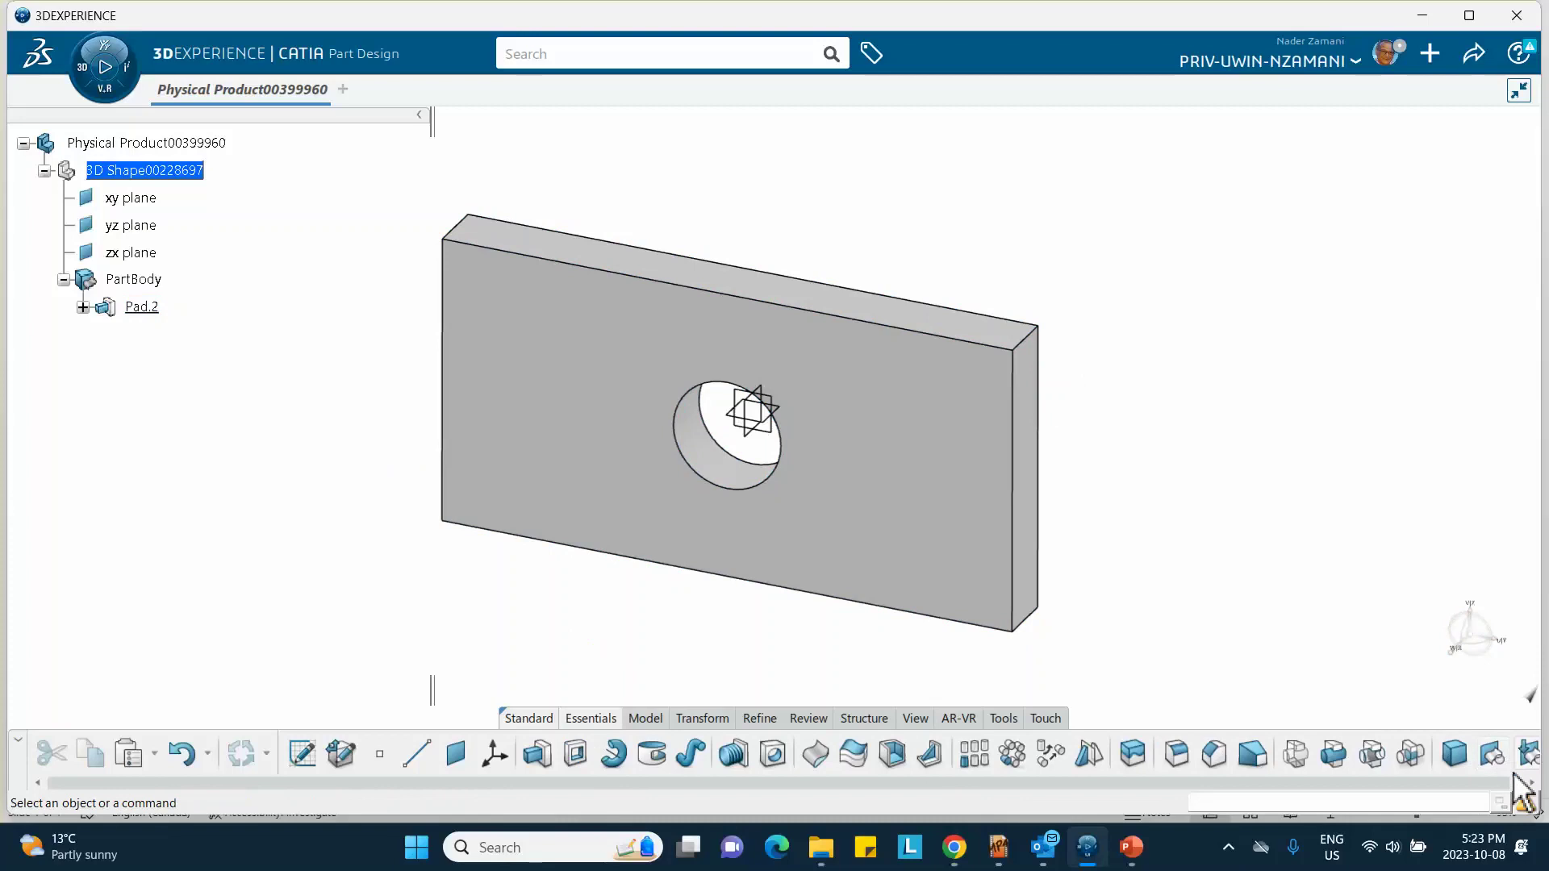
- Round the plate's two upper corner edges with constant 28 mm edge fillets
{"action": "left_click", "coordinate": [1176, 755]}
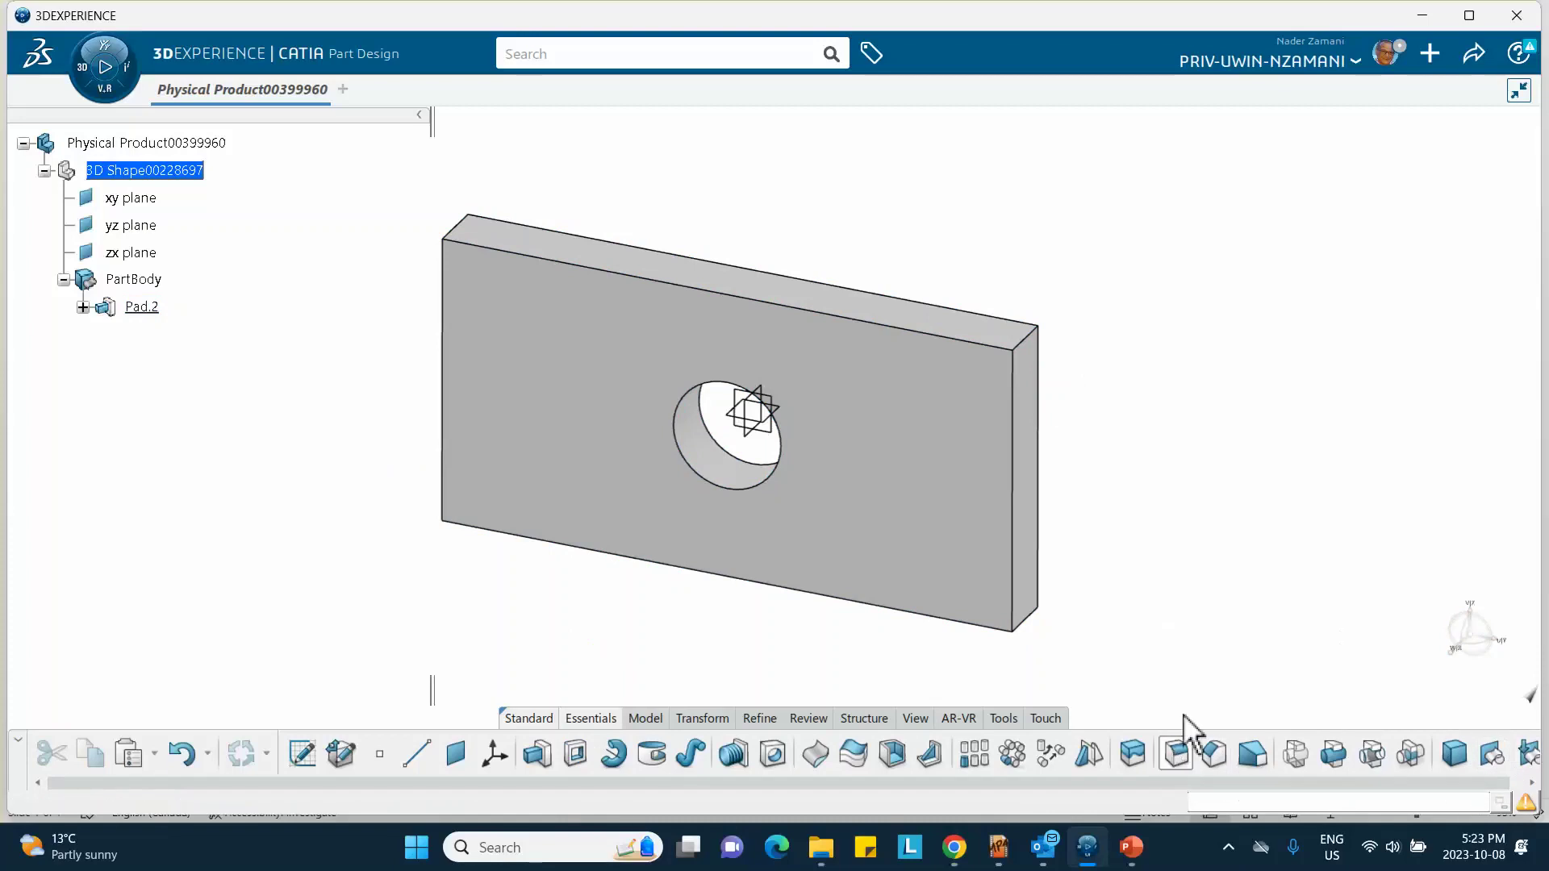
{"action": "left_click", "coordinate": [1033, 337]}
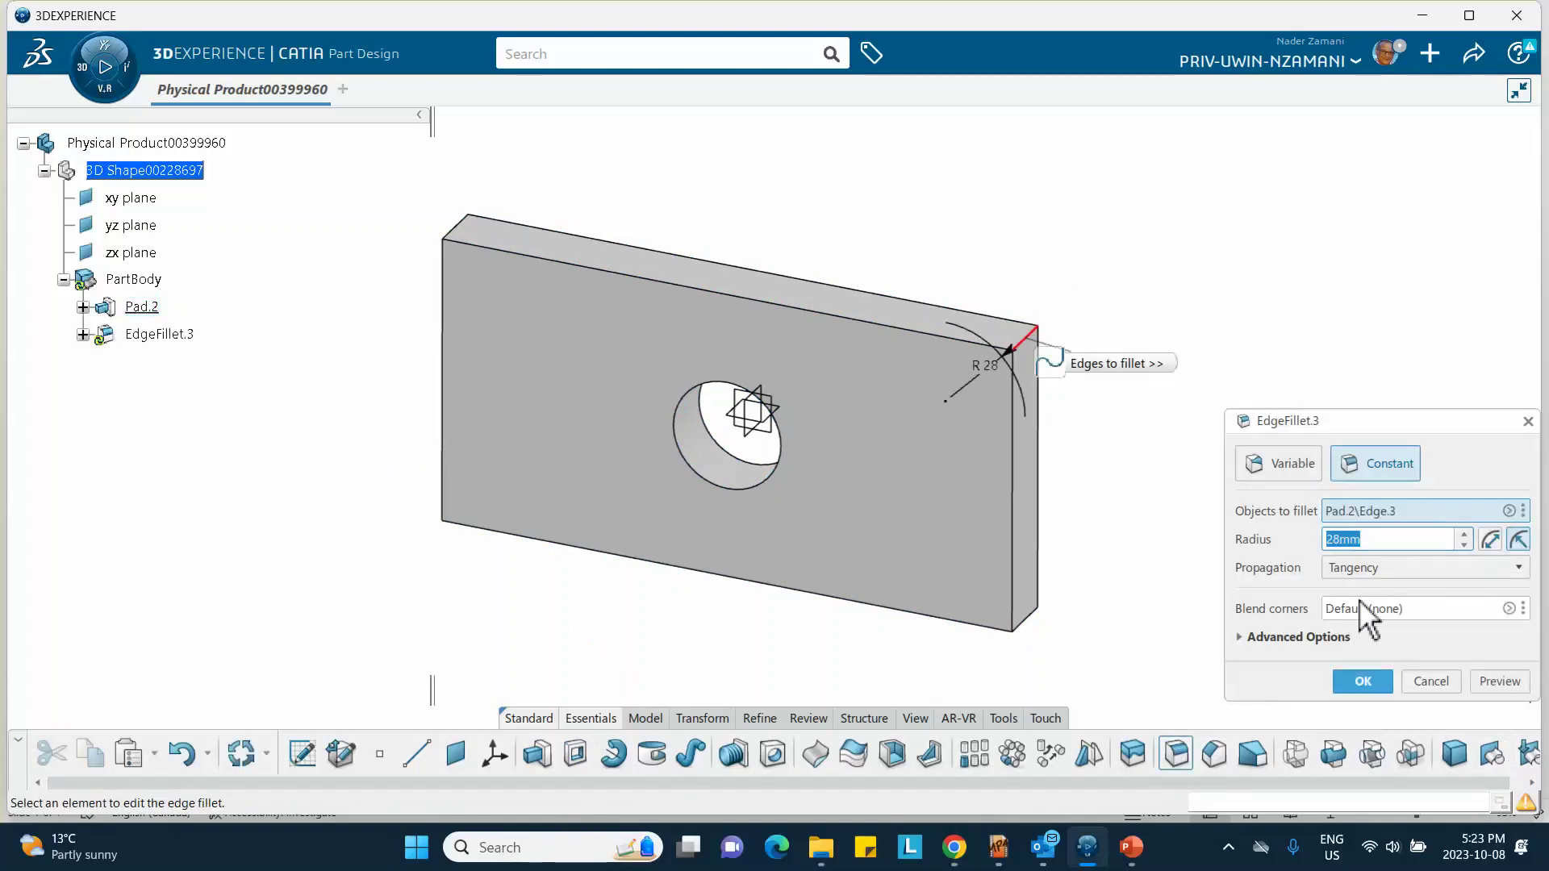
{"action": "left_click", "coordinate": [1362, 681]}
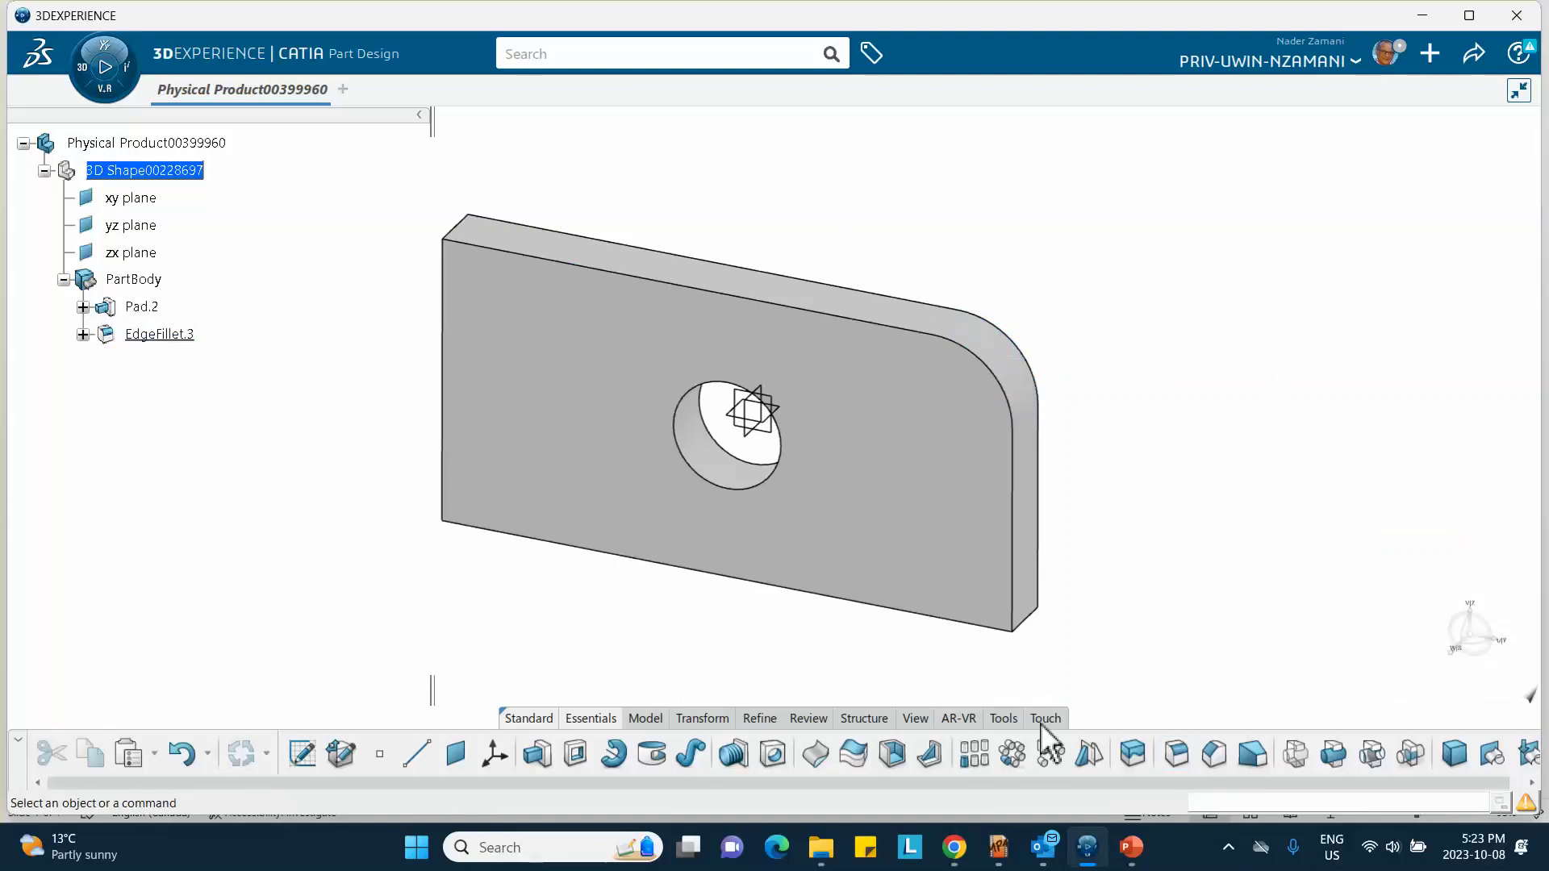
{"action": "left_click", "coordinate": [1176, 755]}
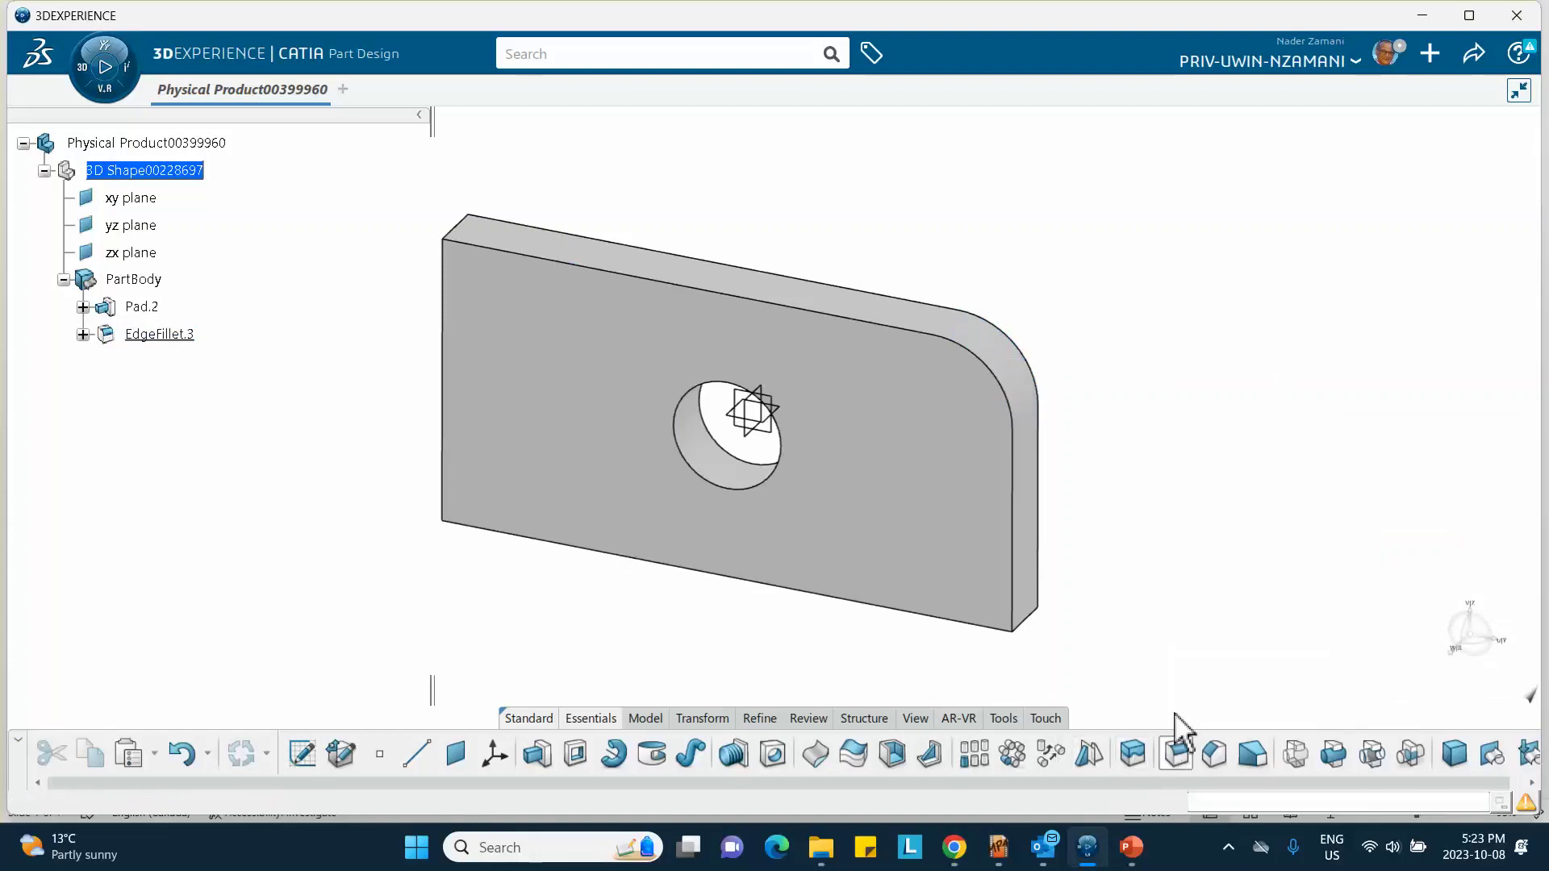
{"action": "left_click", "coordinate": [458, 228]}
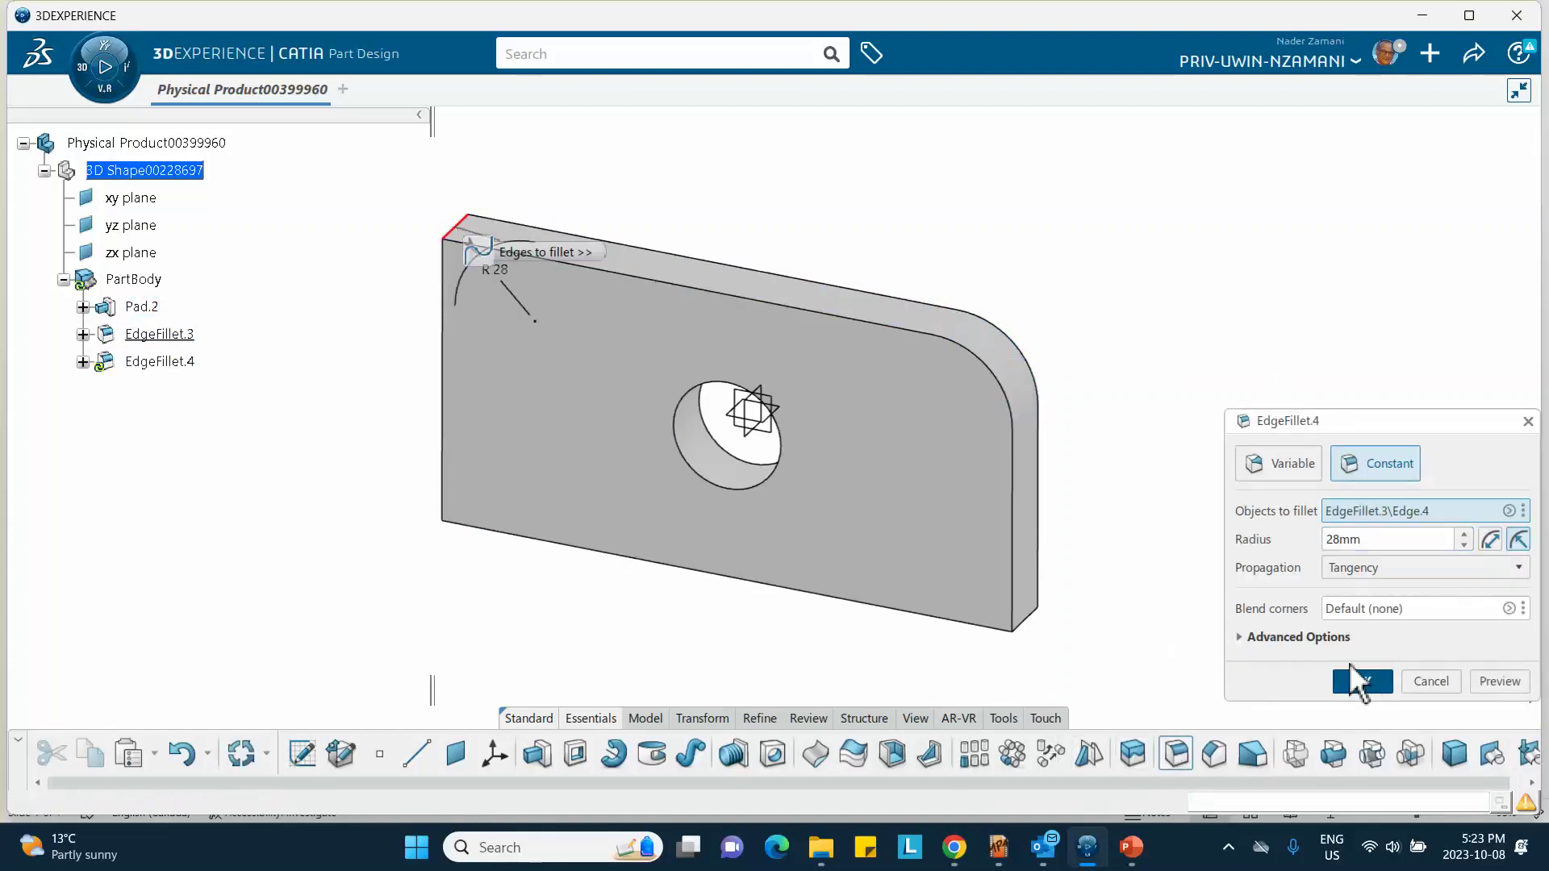
{"action": "left_click", "coordinate": [1359, 680]}
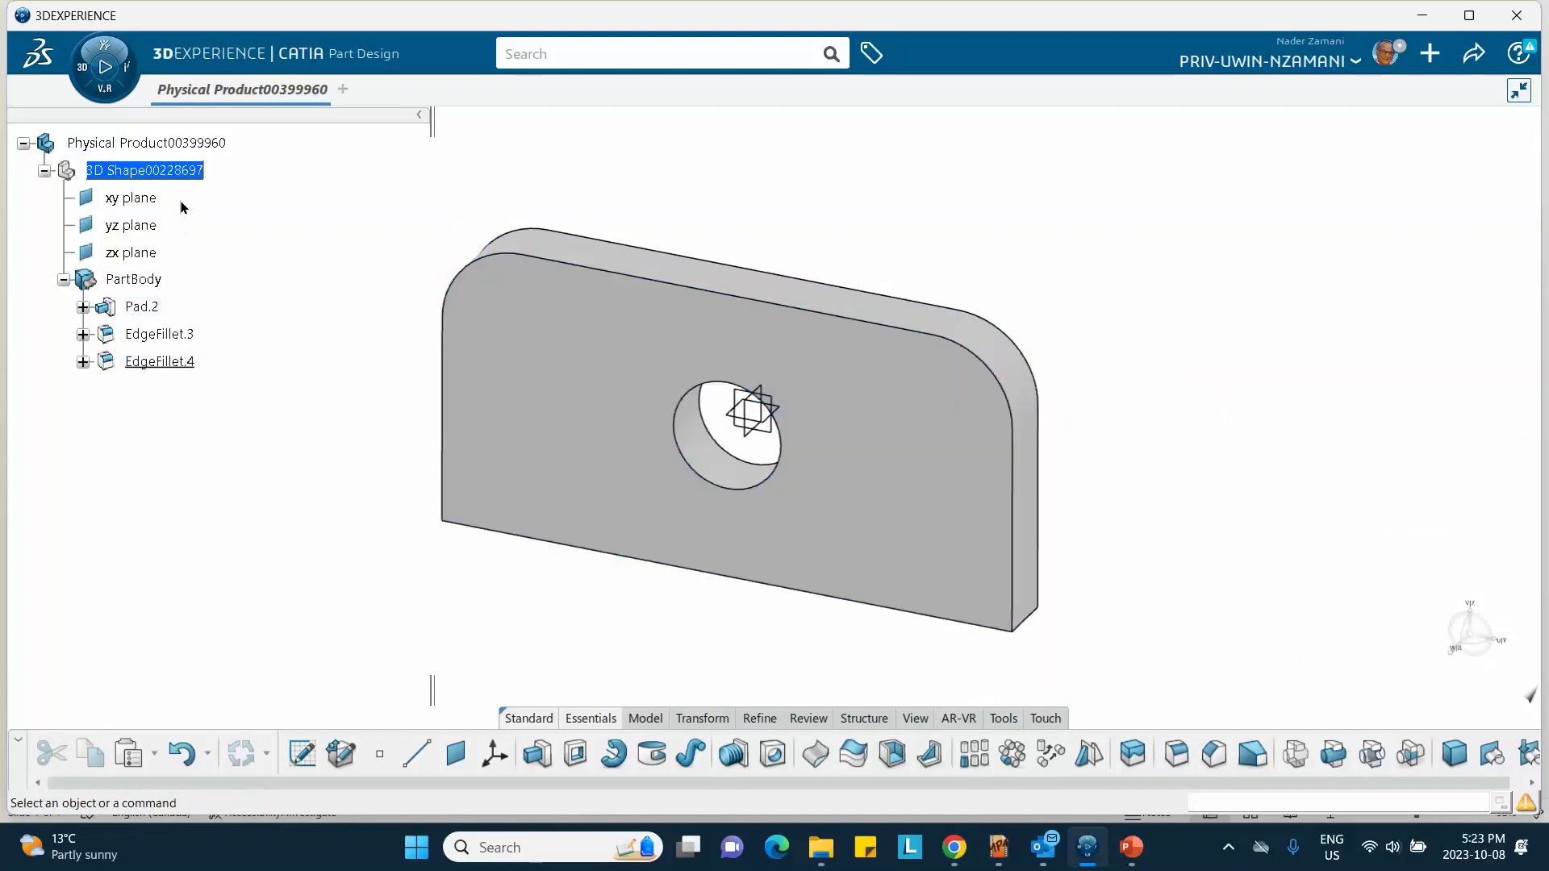
- Activate the root physical product, insert an Abstraction Shape with the default title, and expand it in the tree
{"action": "double_click", "coordinate": [133, 147]}
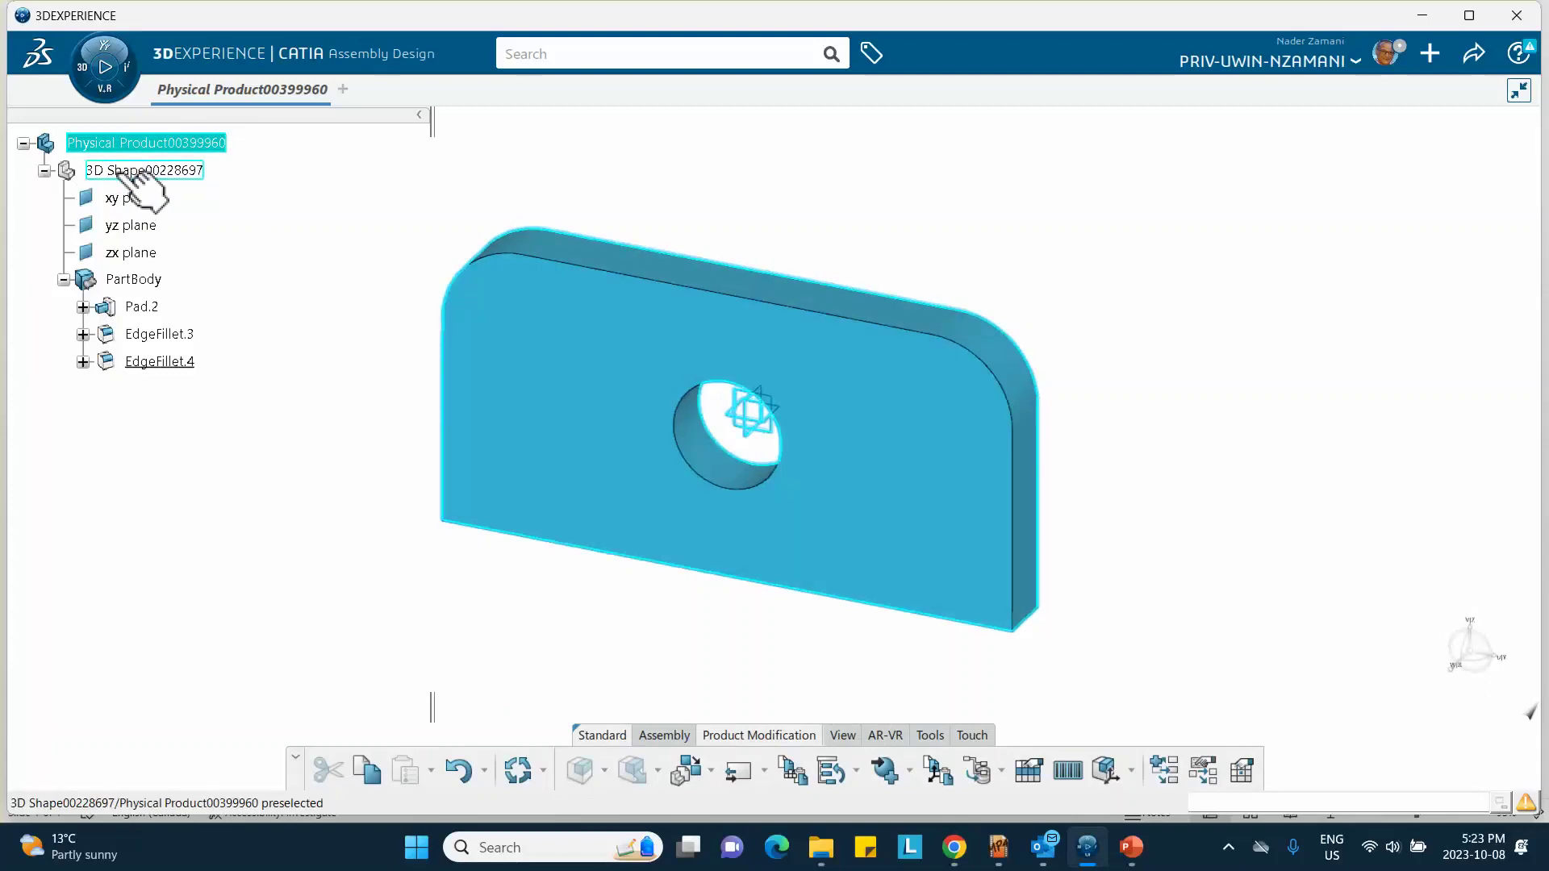
{"action": "right_click", "coordinate": [200, 147]}
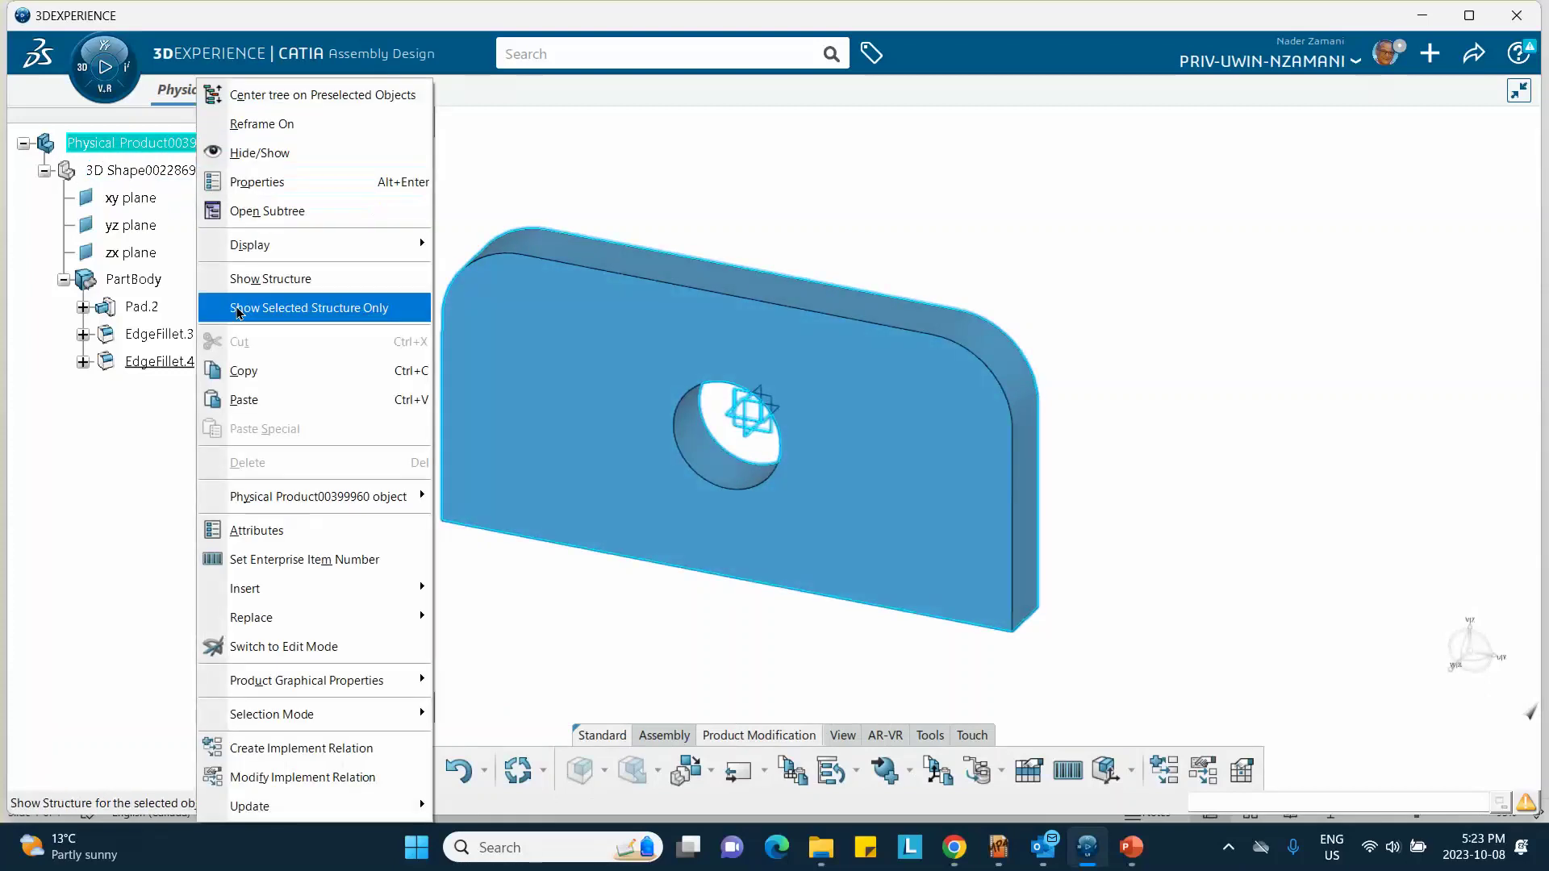
{"action": "mouse_move", "coordinate": [292, 588]}
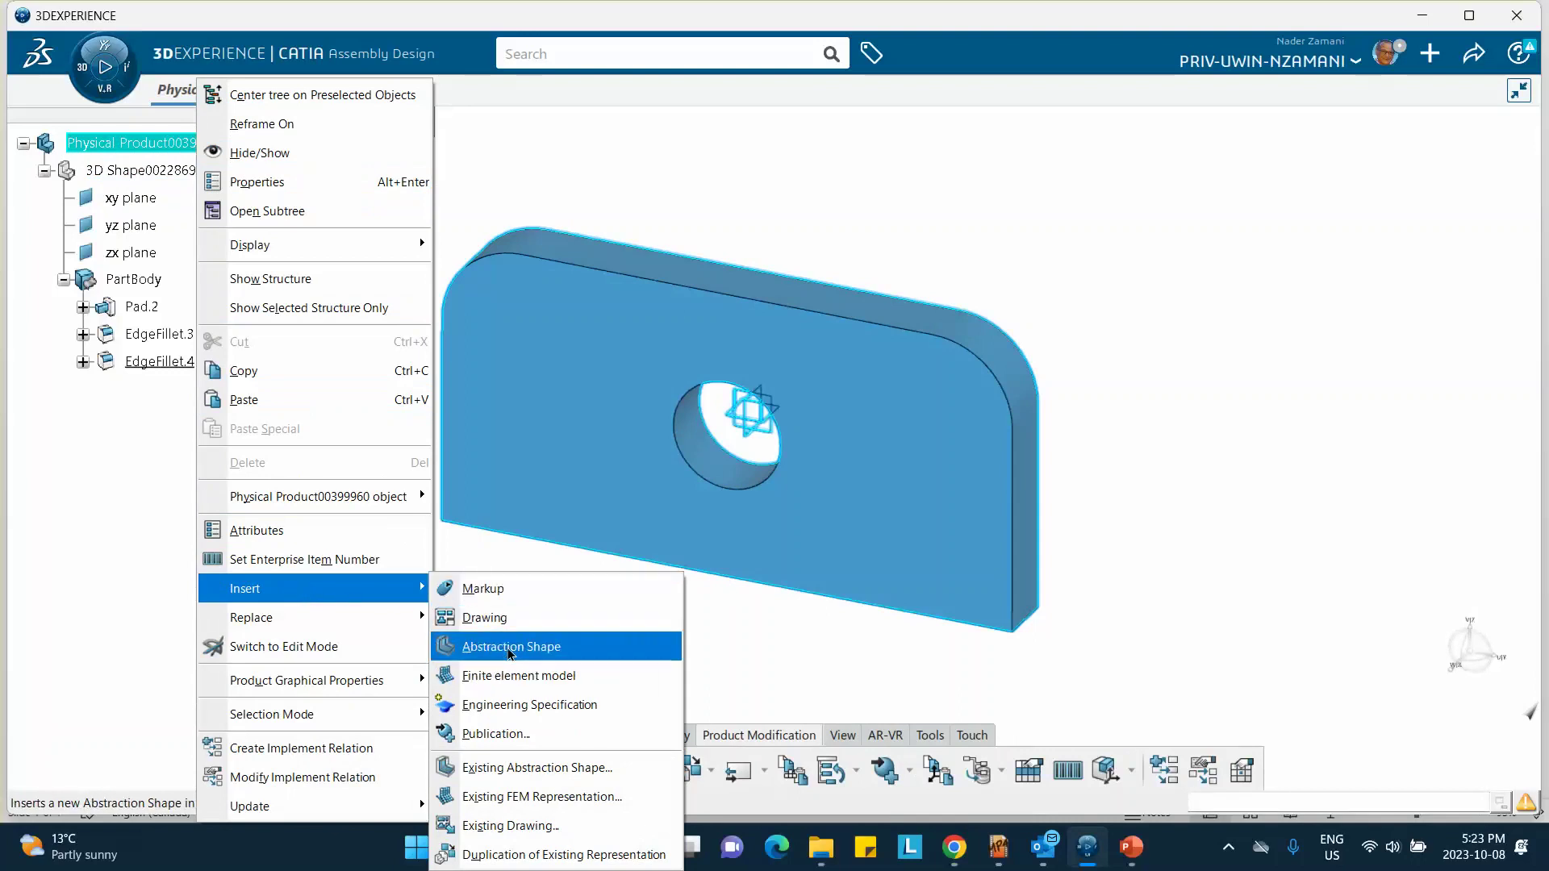
{"action": "left_click", "coordinate": [510, 646]}
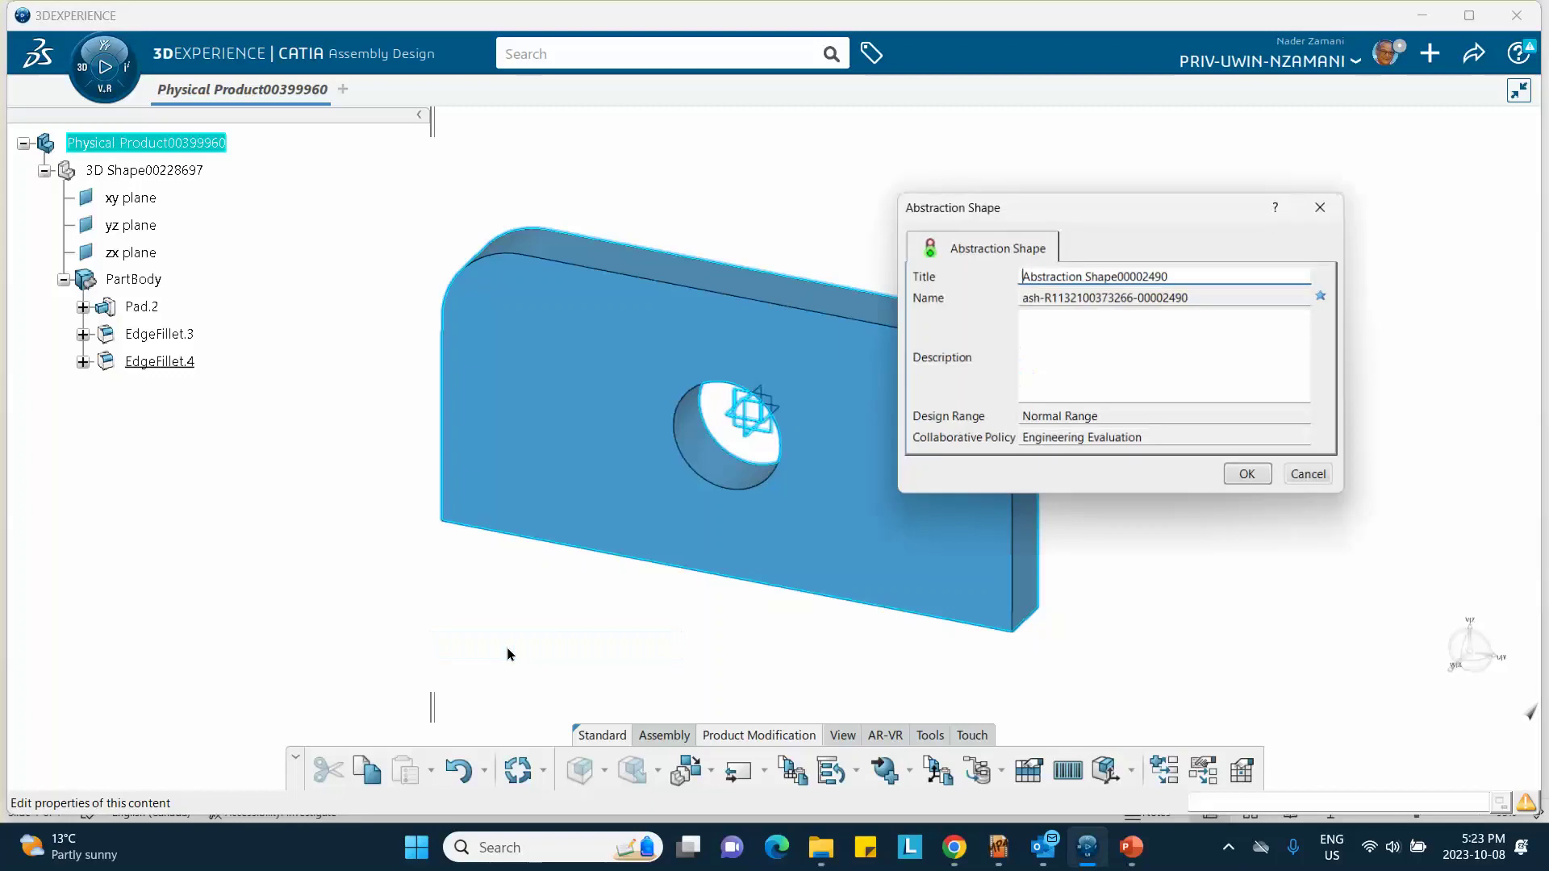
{"action": "left_click", "coordinate": [1252, 480]}
{"action": "left_click", "coordinate": [42, 390]}
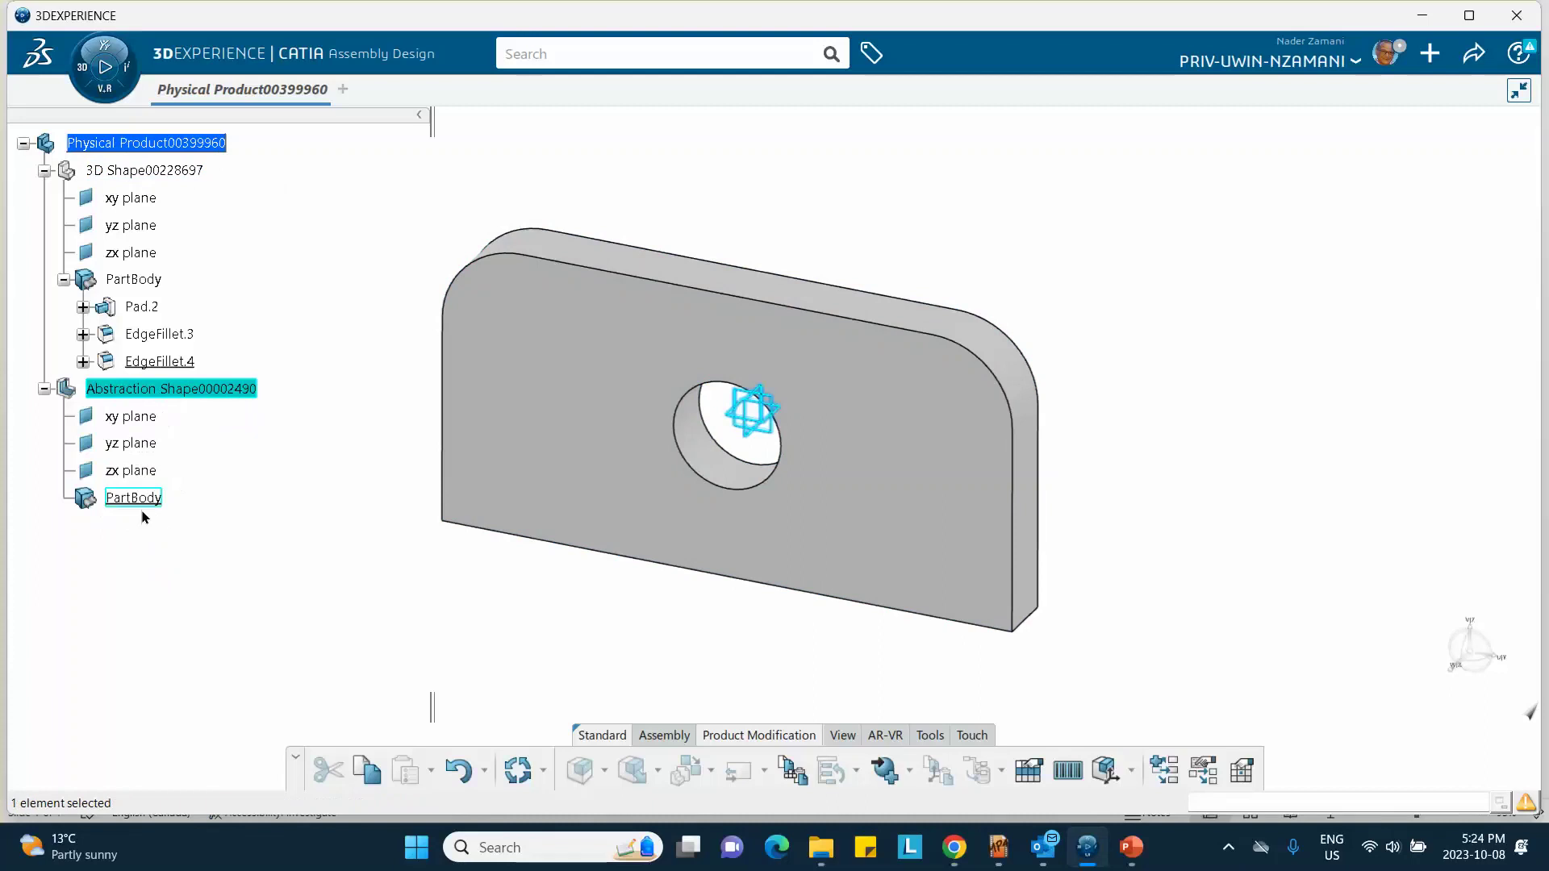
- Activate the 3D Shape and copy its PartBody
{"action": "double_click", "coordinate": [171, 171]}
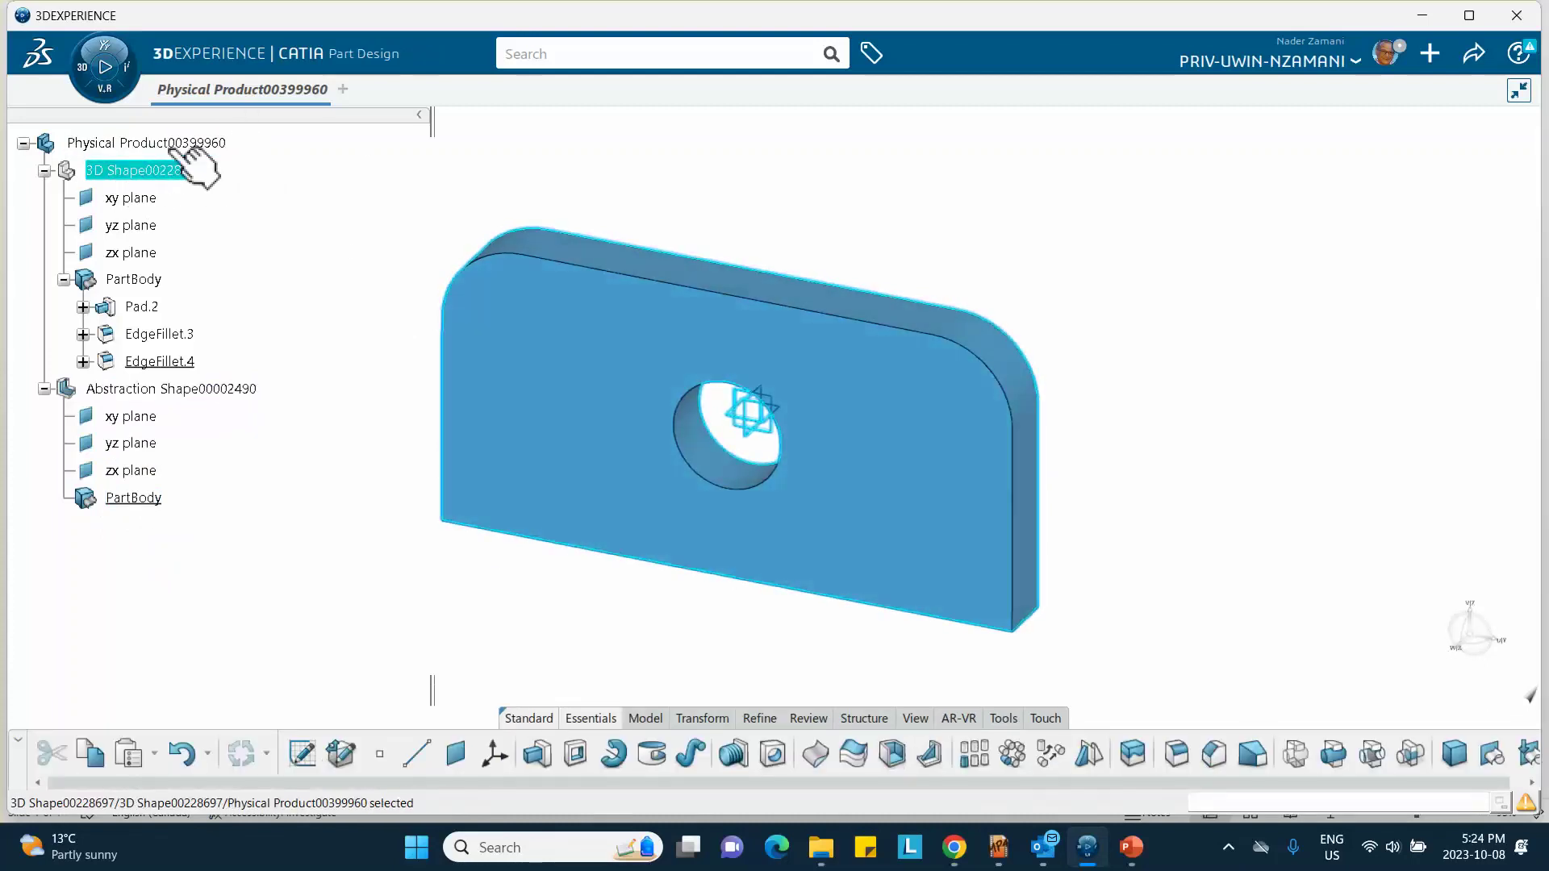
{"action": "left_click", "coordinate": [221, 175]}
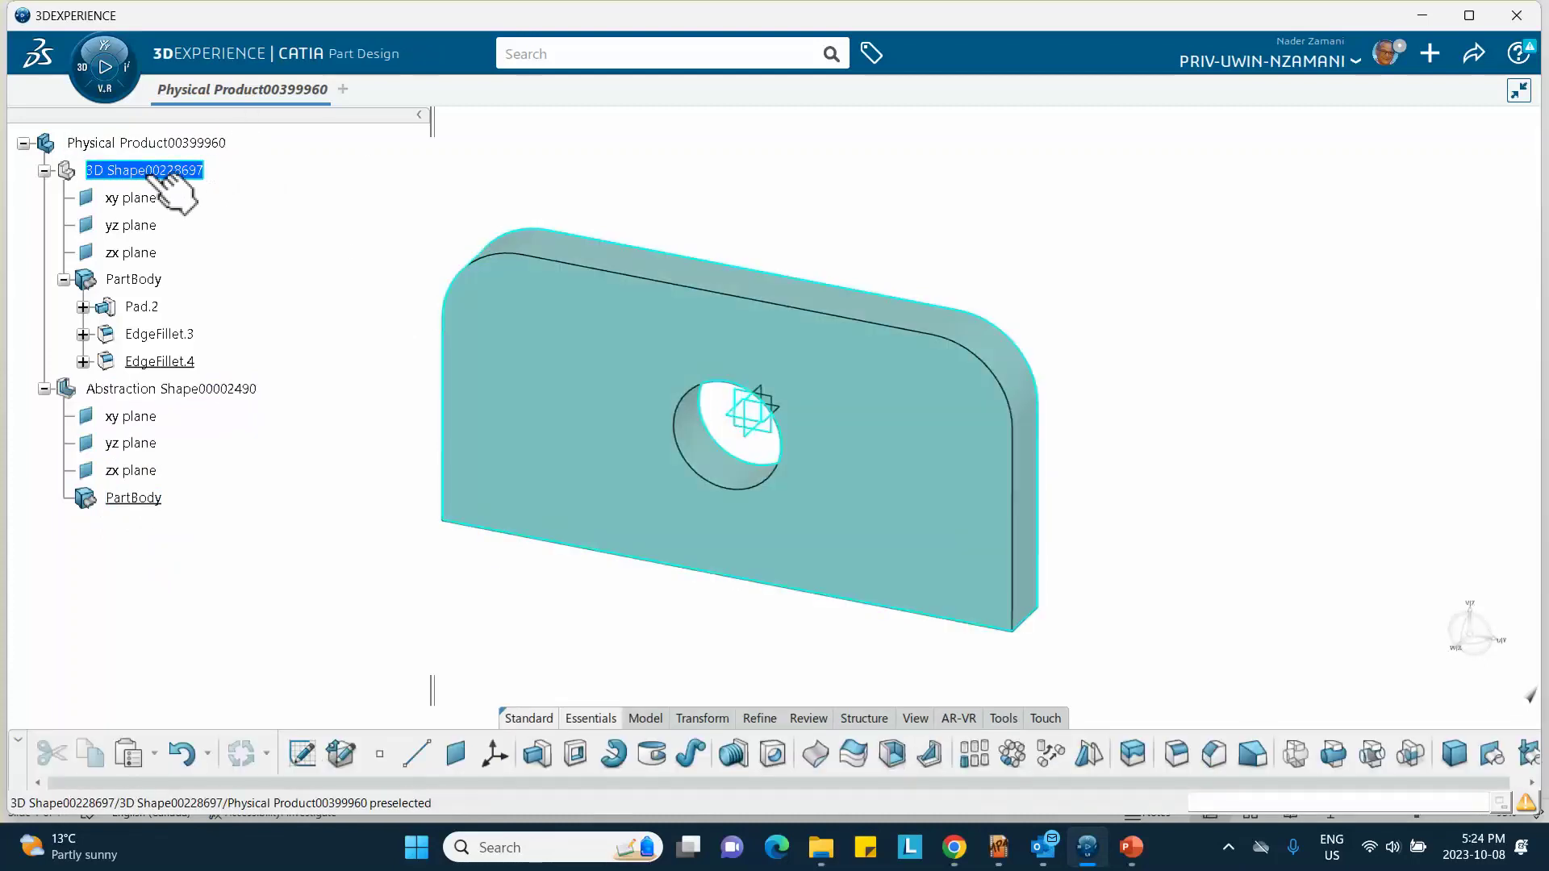
{"action": "right_click", "coordinate": [137, 283]}
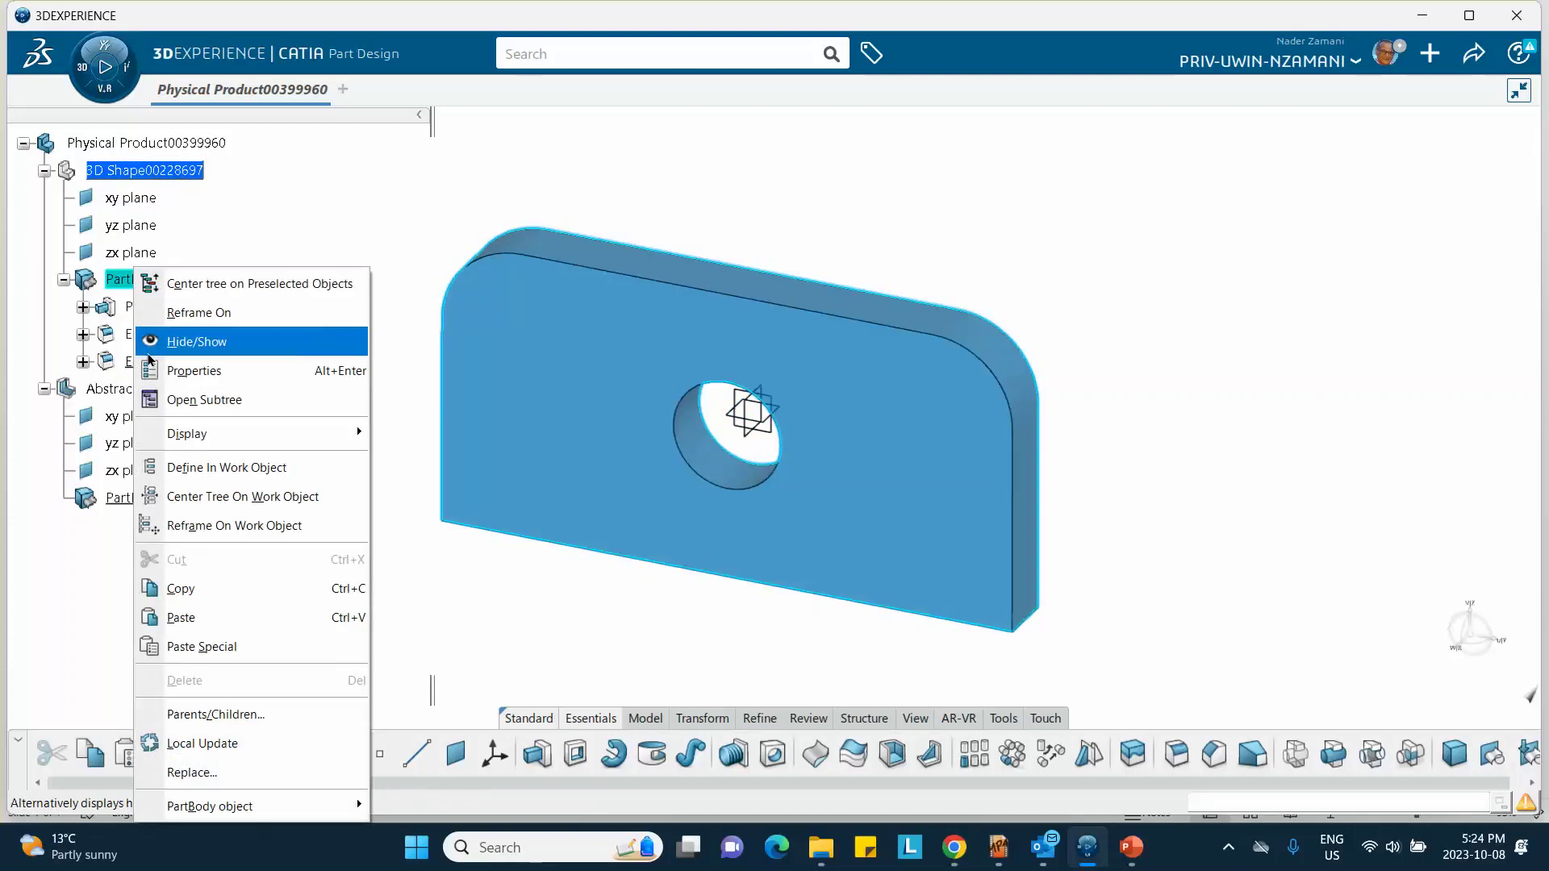
{"action": "left_click", "coordinate": [201, 598]}
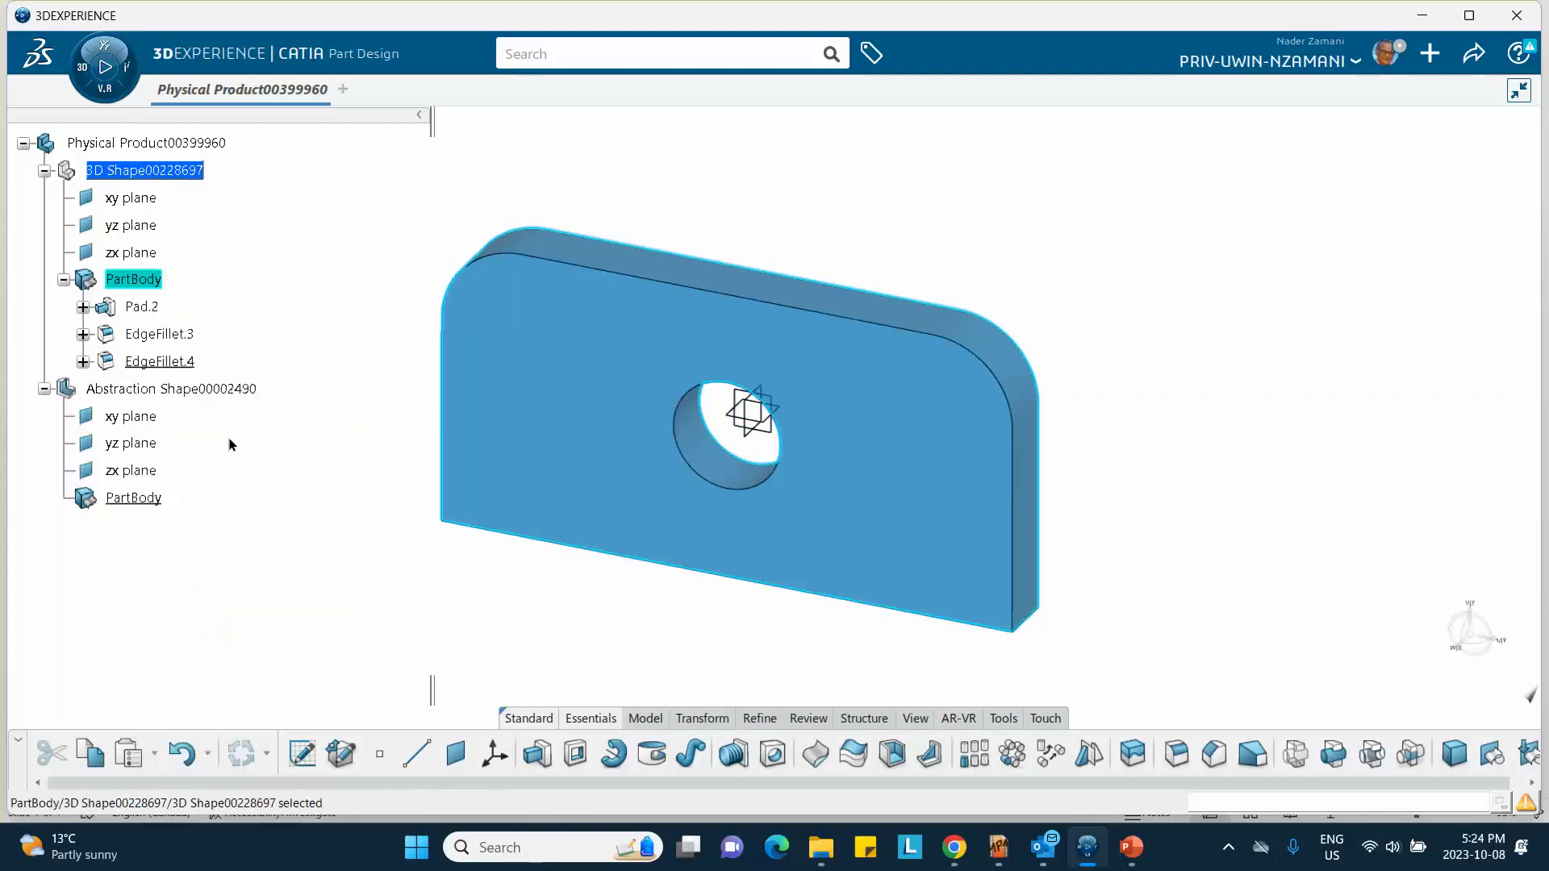
- Activate the Abstraction Shape and paste the copied body into it with Paste Special, as specified in Part document
{"action": "left_click", "coordinate": [155, 390]}
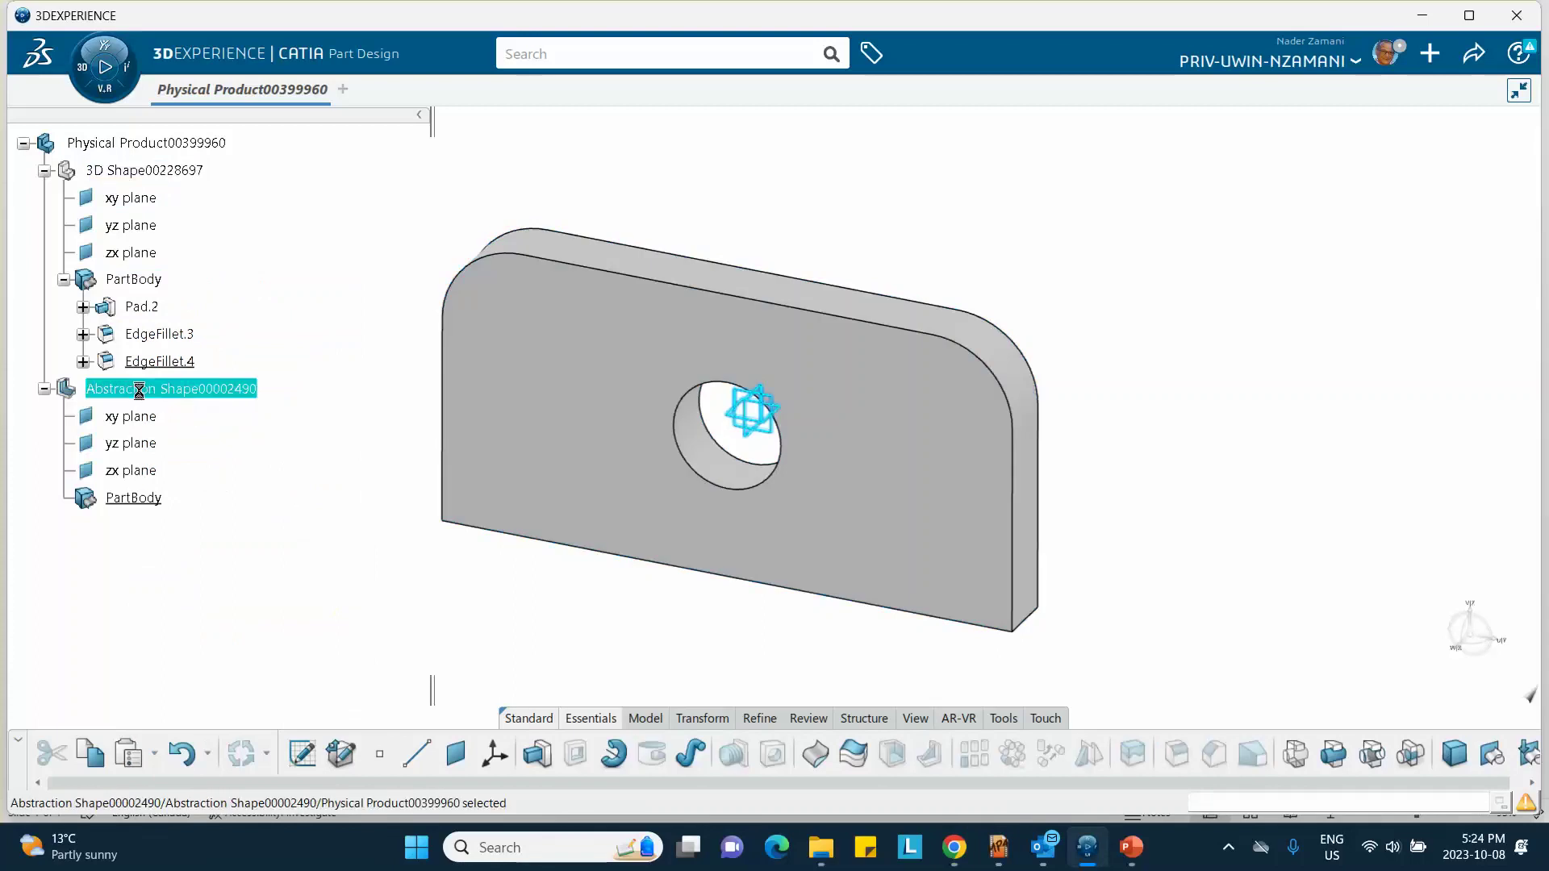
{"action": "right_click", "coordinate": [149, 390]}
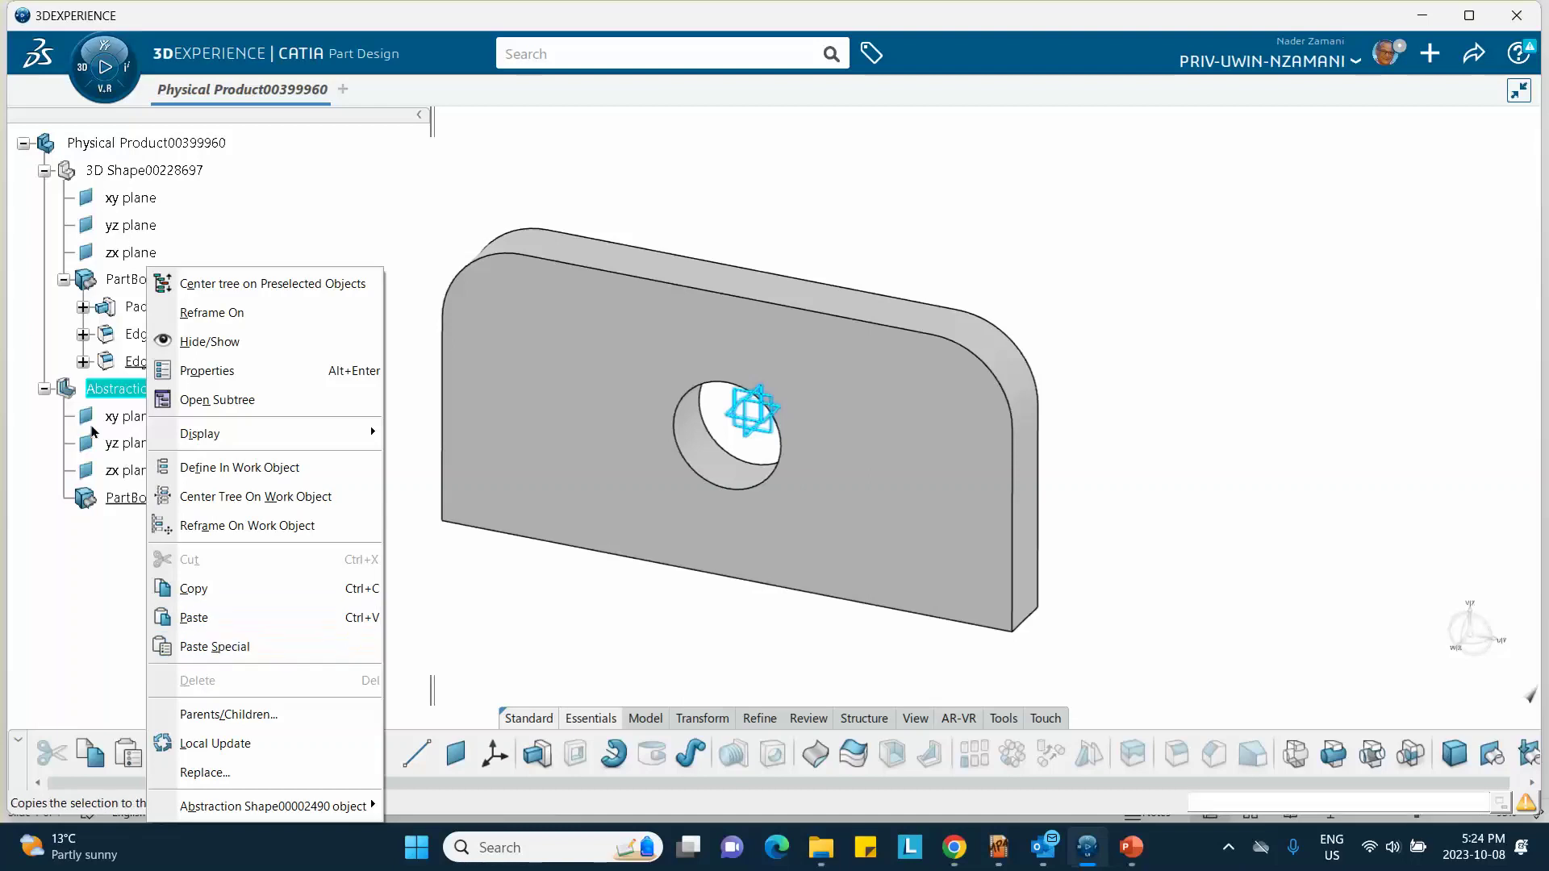
{"action": "left_click", "coordinate": [205, 646]}
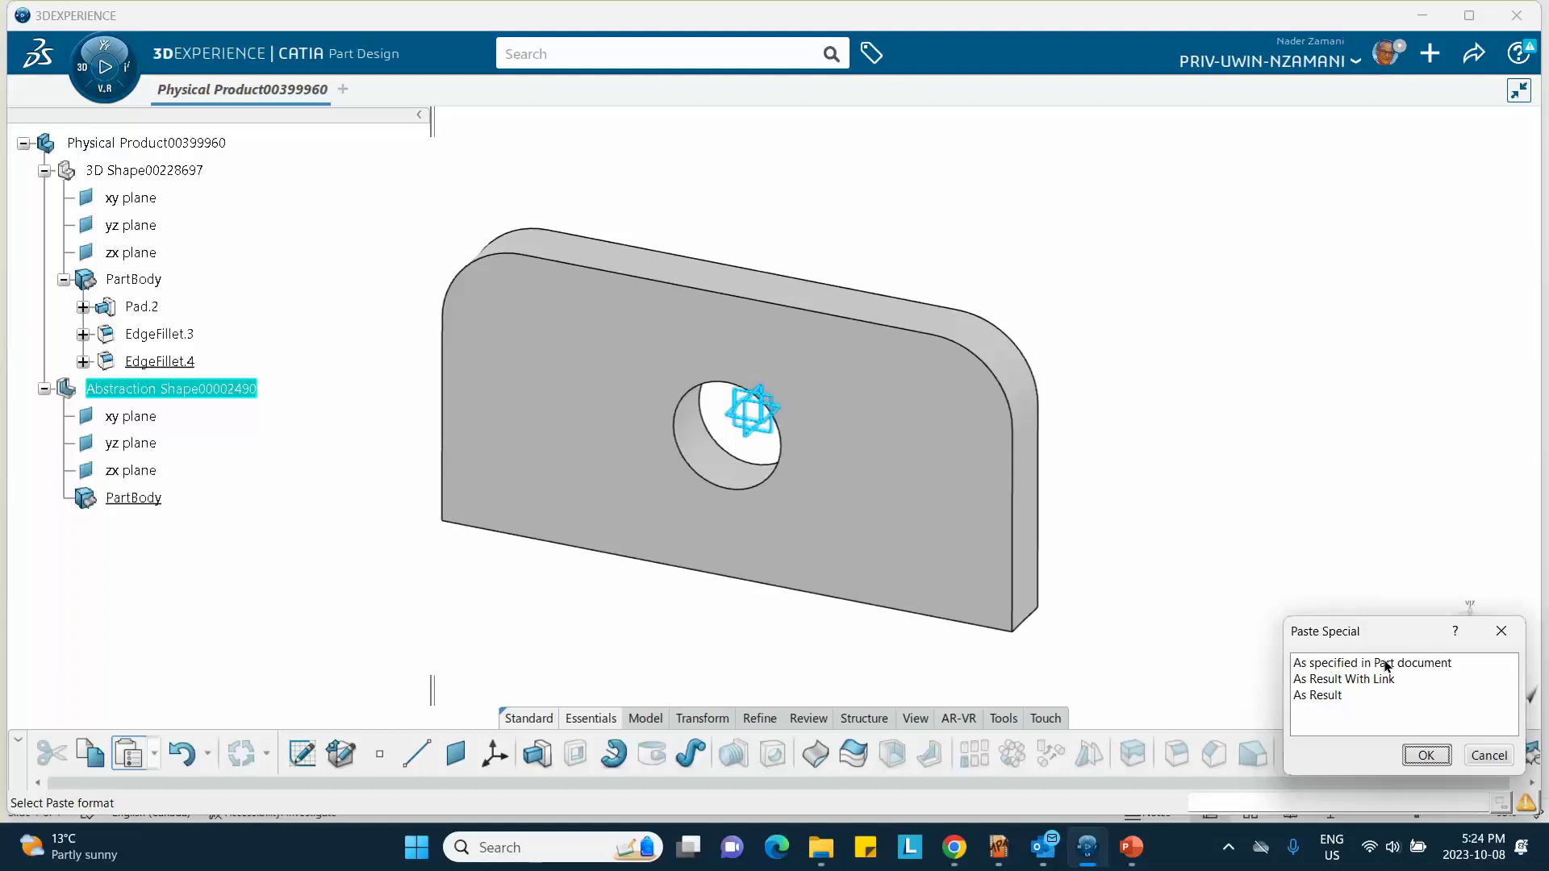
{"action": "left_click", "coordinate": [1424, 755]}
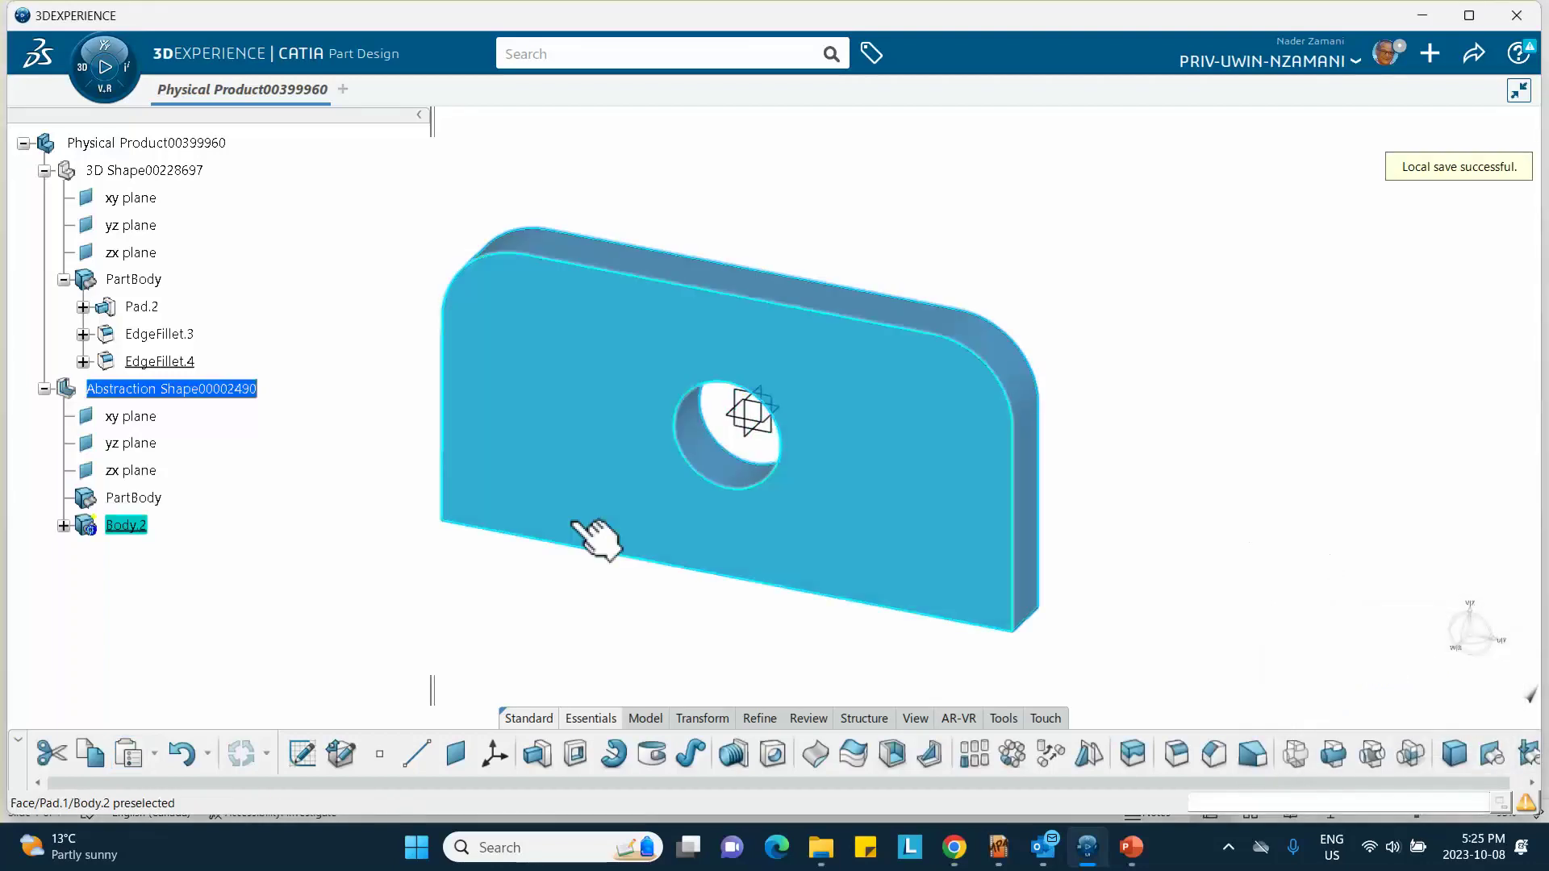
{"action": "left_click", "coordinate": [253, 446]}
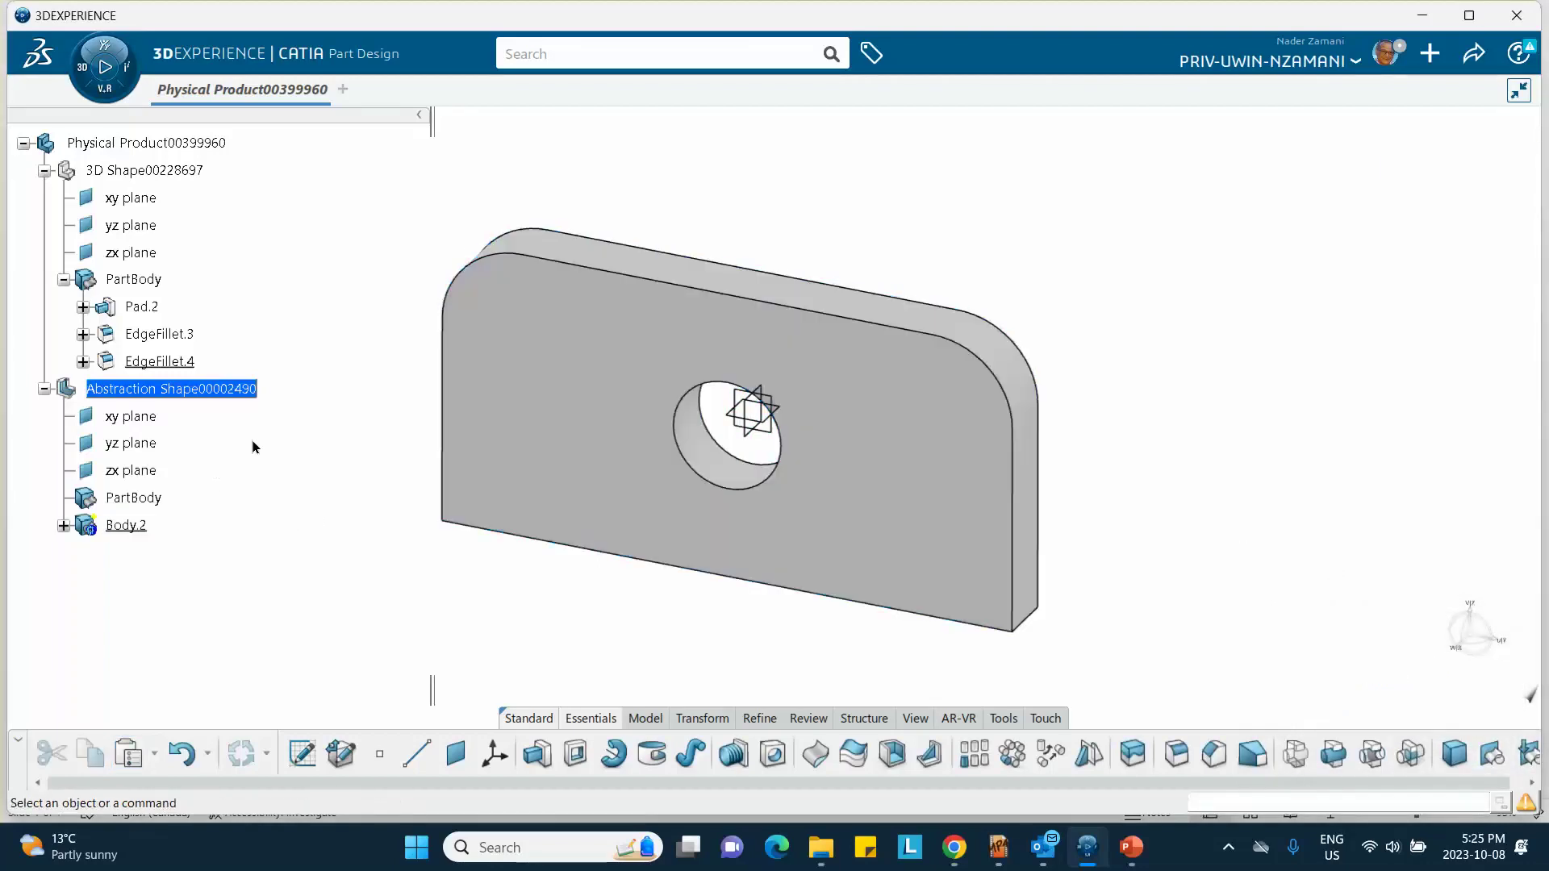
- Set the hole radius to 40 mm in Sketch.1 of the copied body's Pad.1, and exit the sketch
{"action": "left_click", "coordinate": [63, 526]}
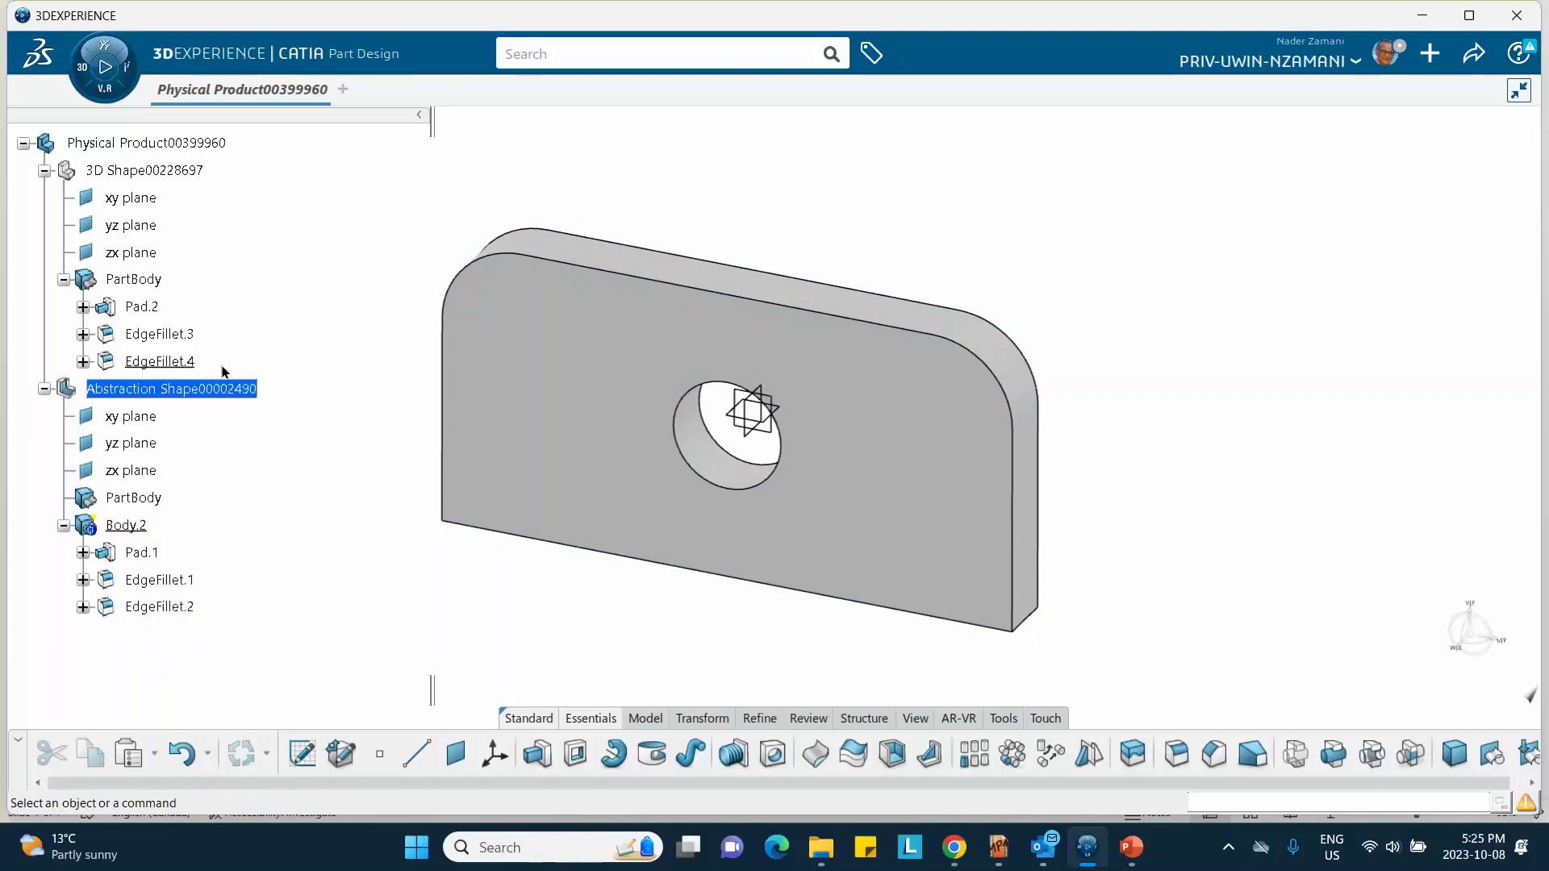
{"action": "left_click", "coordinate": [82, 552]}
{"action": "double_click", "coordinate": [175, 577]}
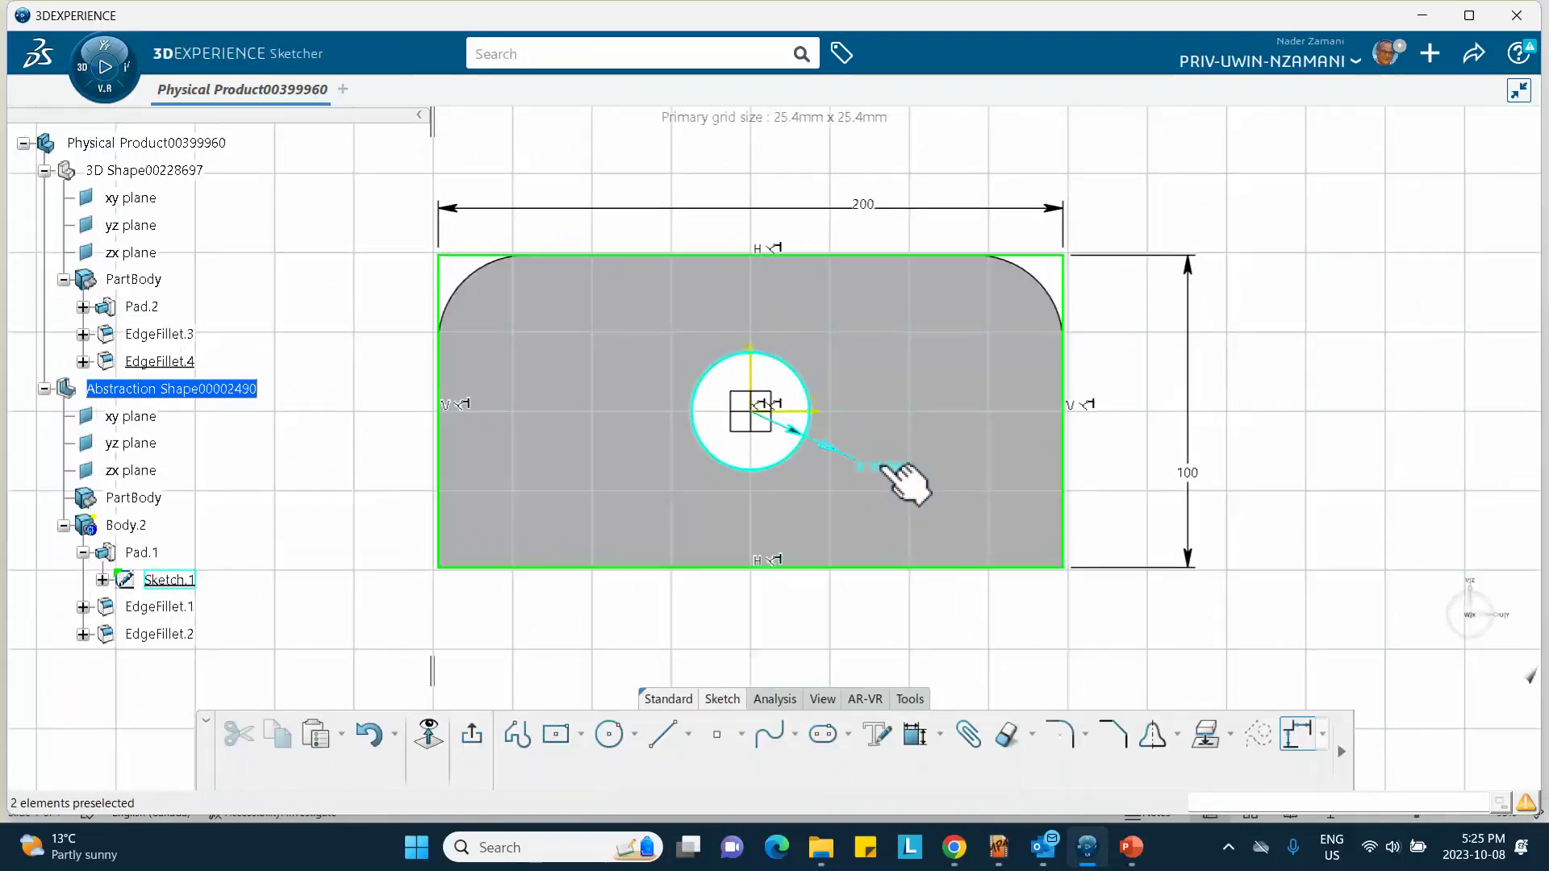
{"action": "double_click", "coordinate": [892, 470]}
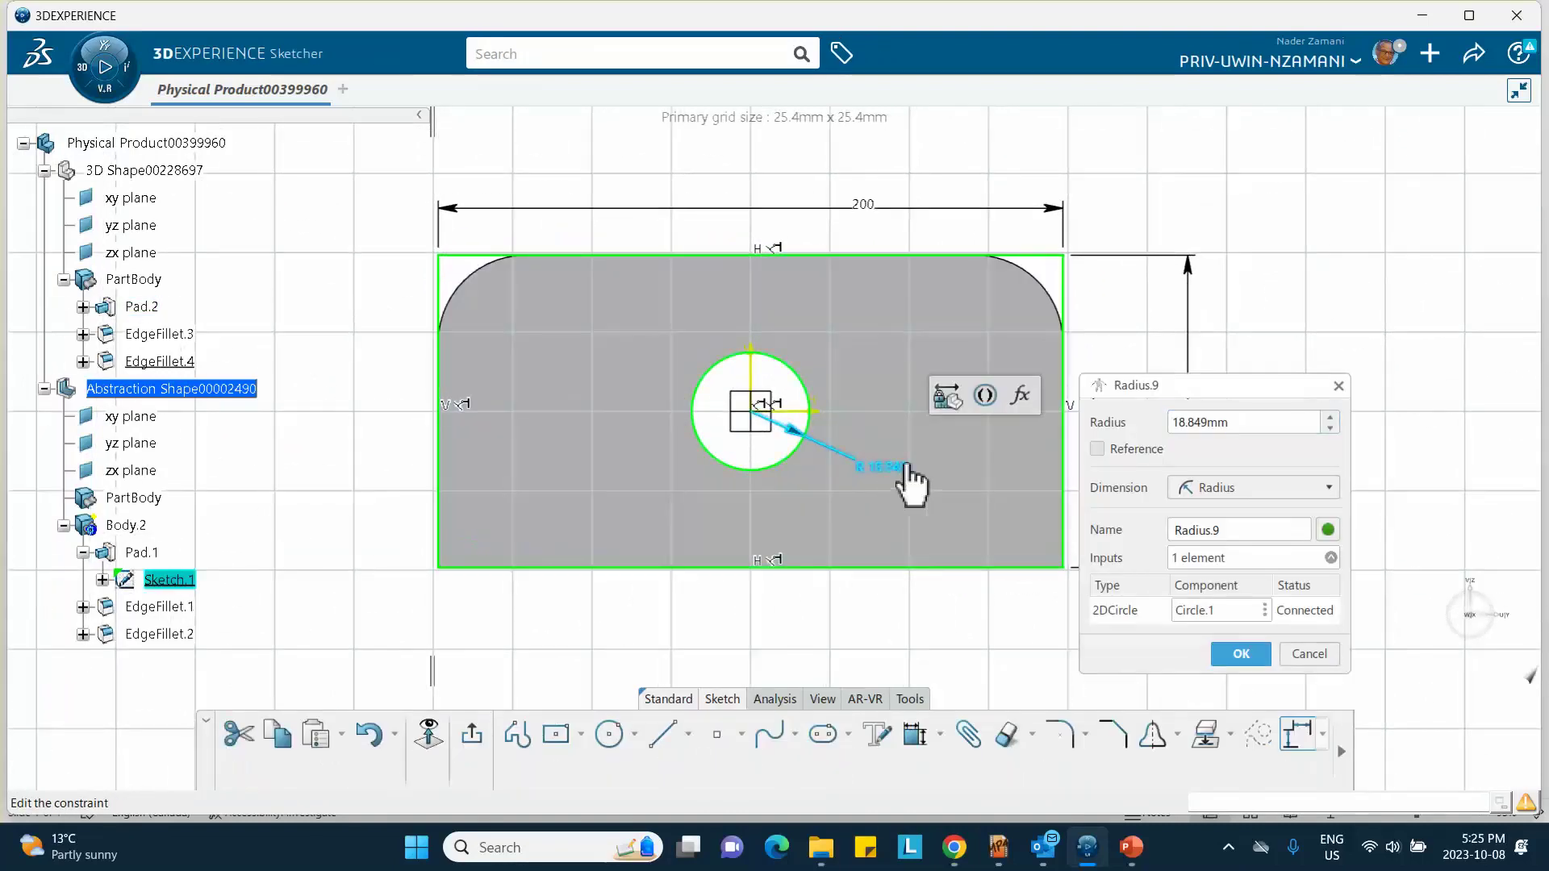
{"action": "double_click", "coordinate": [1249, 423]}
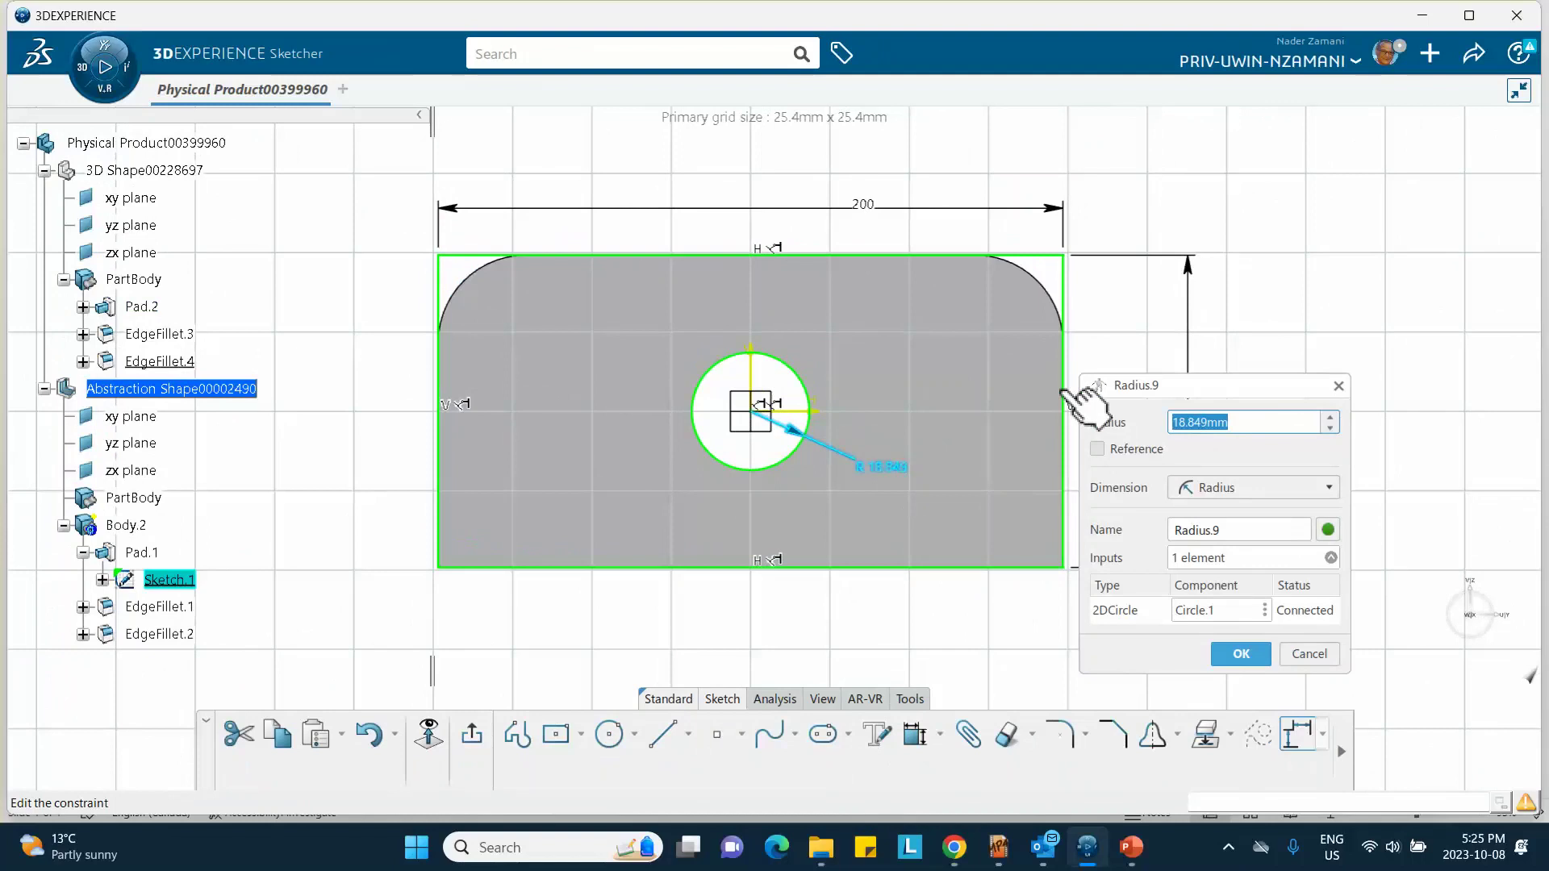
{"action": "type", "text": "40"}
{"action": "left_click", "coordinate": [1241, 654]}
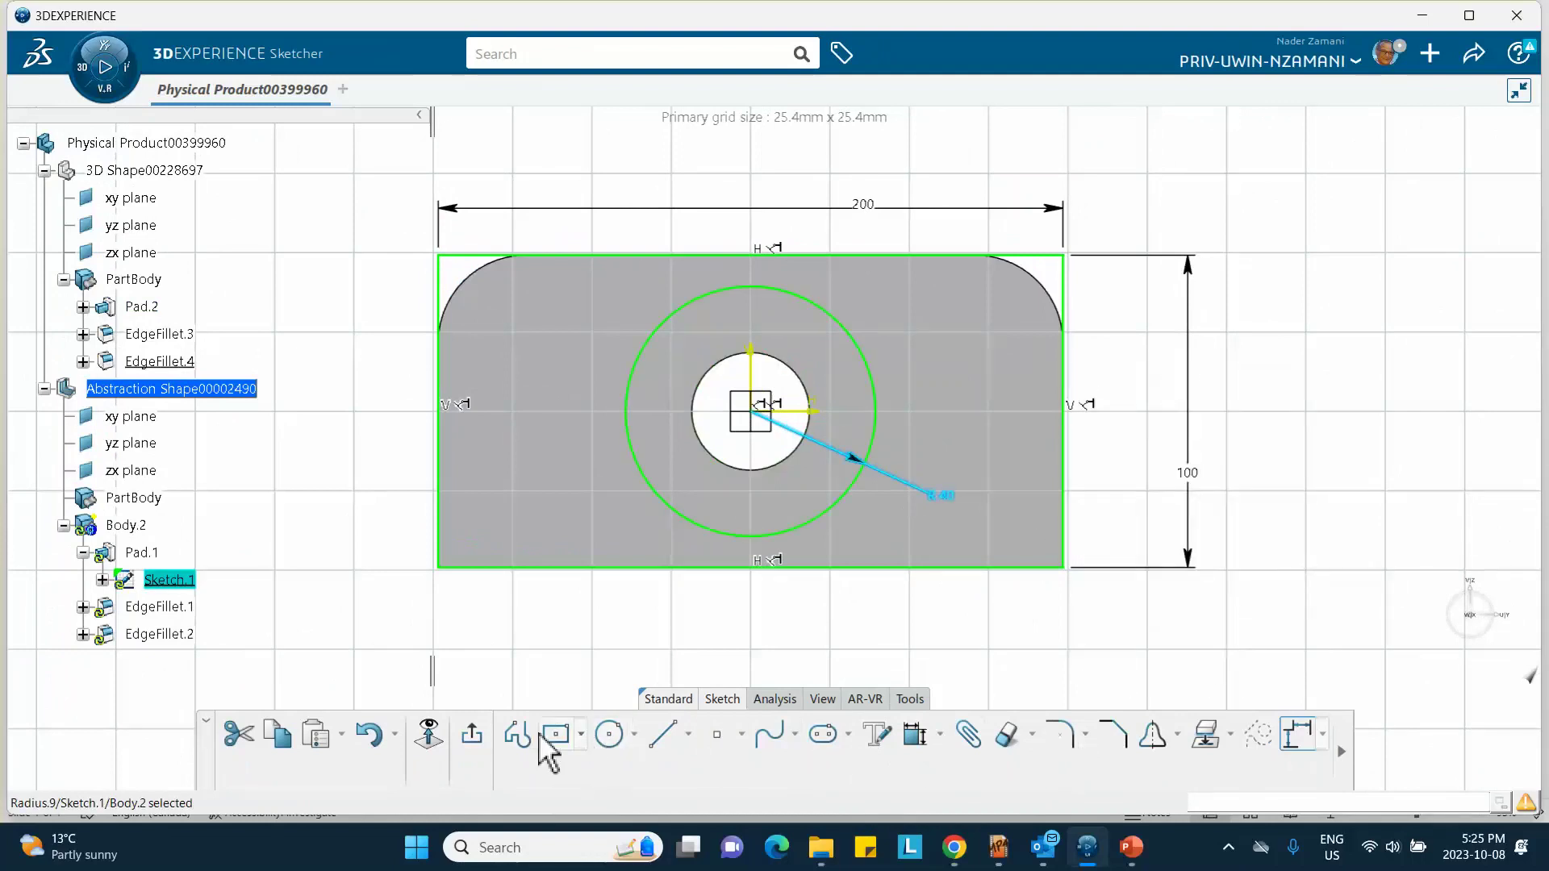
{"action": "left_click", "coordinate": [474, 736]}
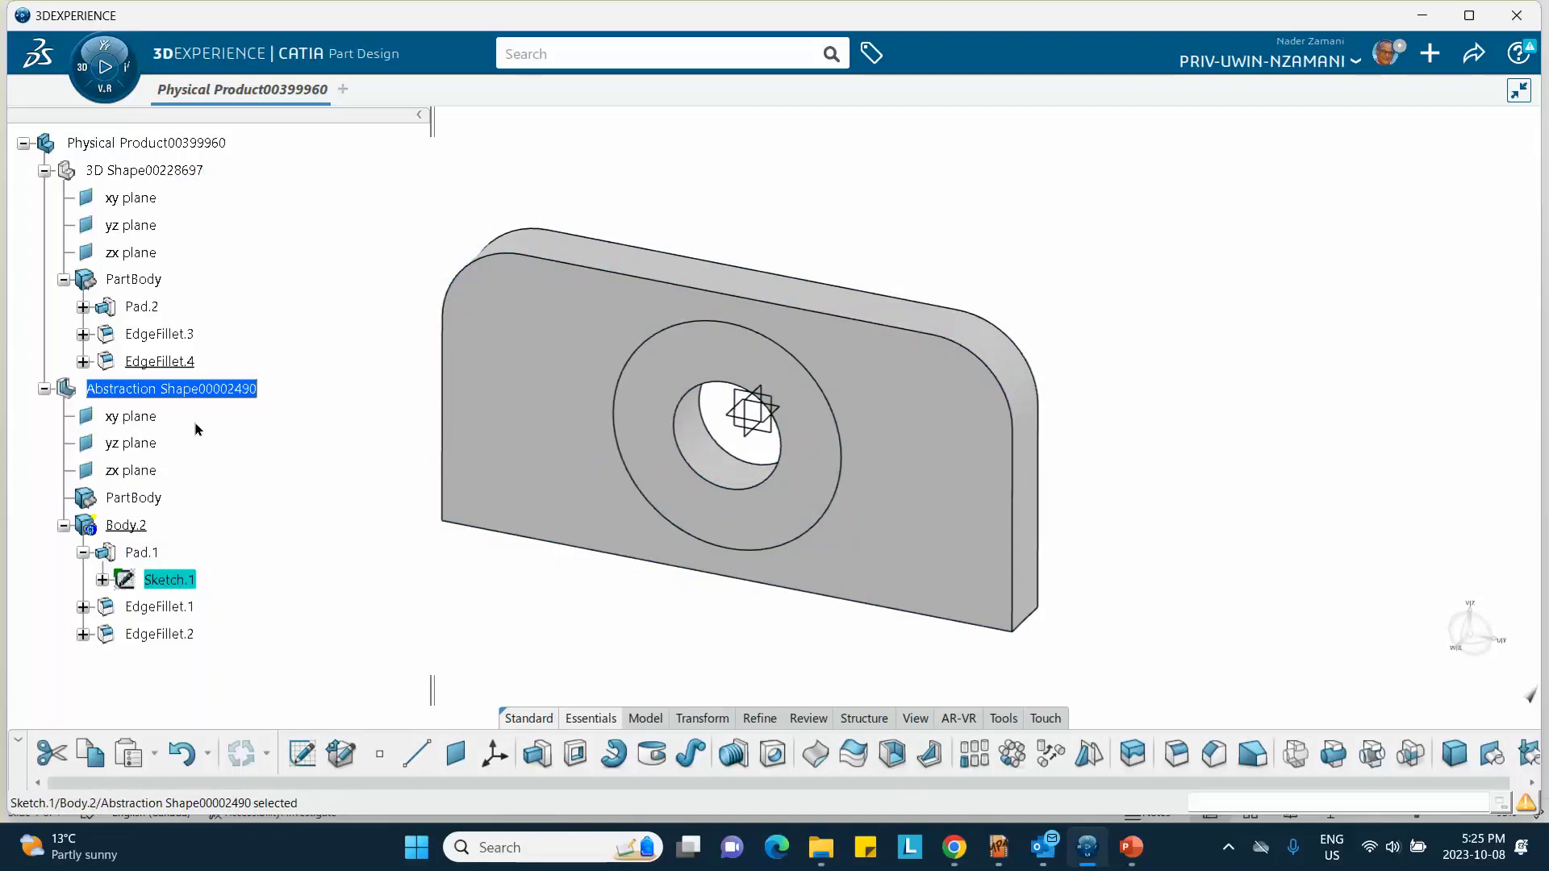
- Hide and reshow the Abstraction Shape to compare the two plates, and hide the original 3D Shape
{"action": "right_click", "coordinate": [194, 388]}
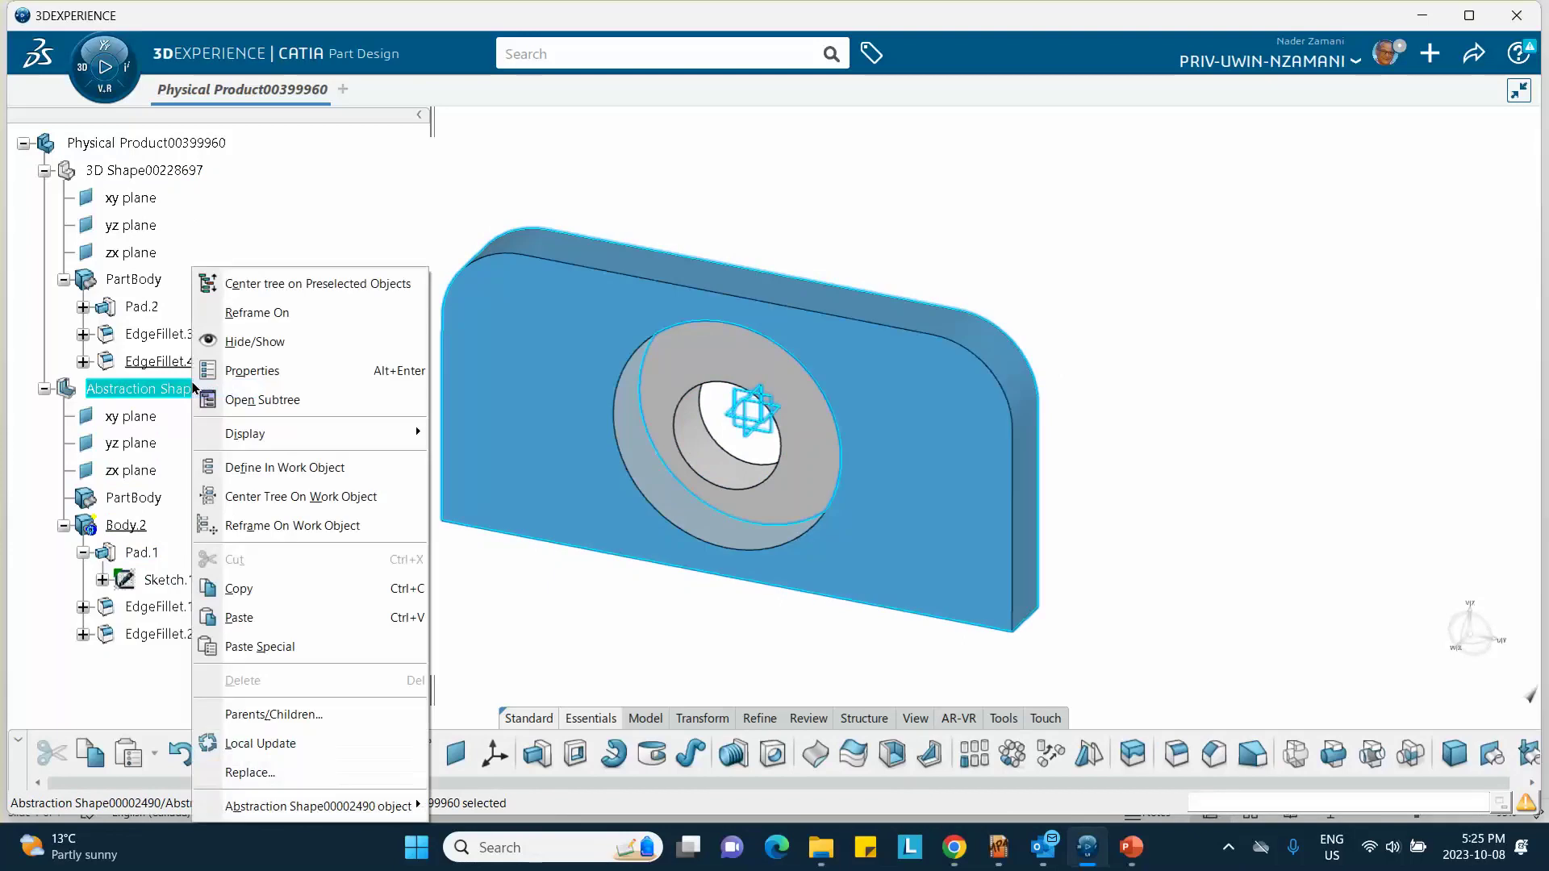
{"action": "left_click", "coordinate": [241, 345]}
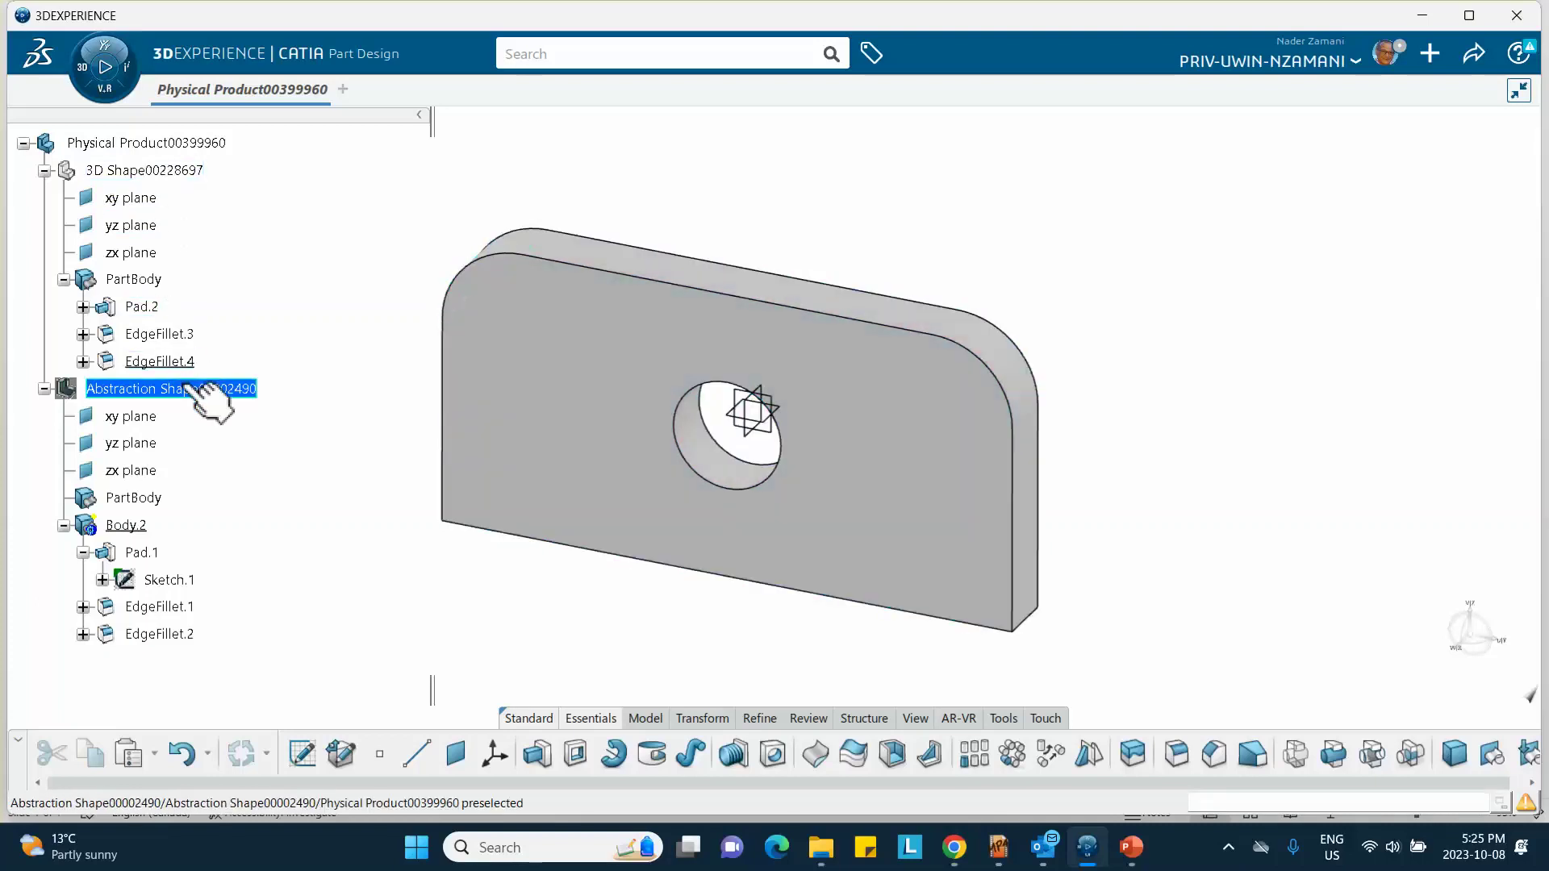
{"action": "right_click", "coordinate": [202, 391]}
{"action": "left_click", "coordinate": [234, 340]}
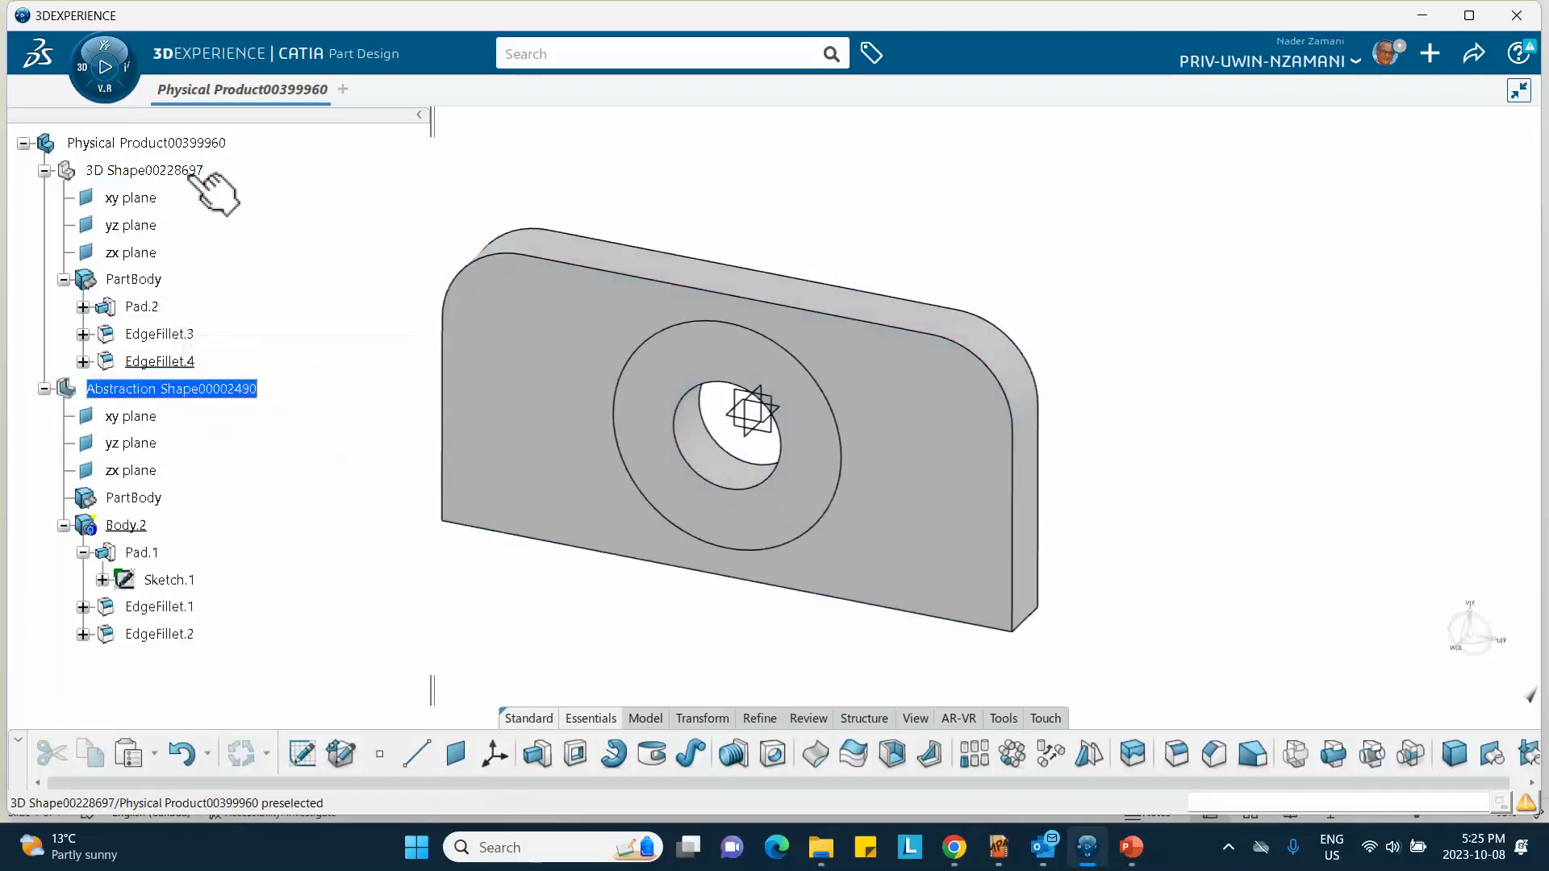
{"action": "right_click", "coordinate": [175, 170]}
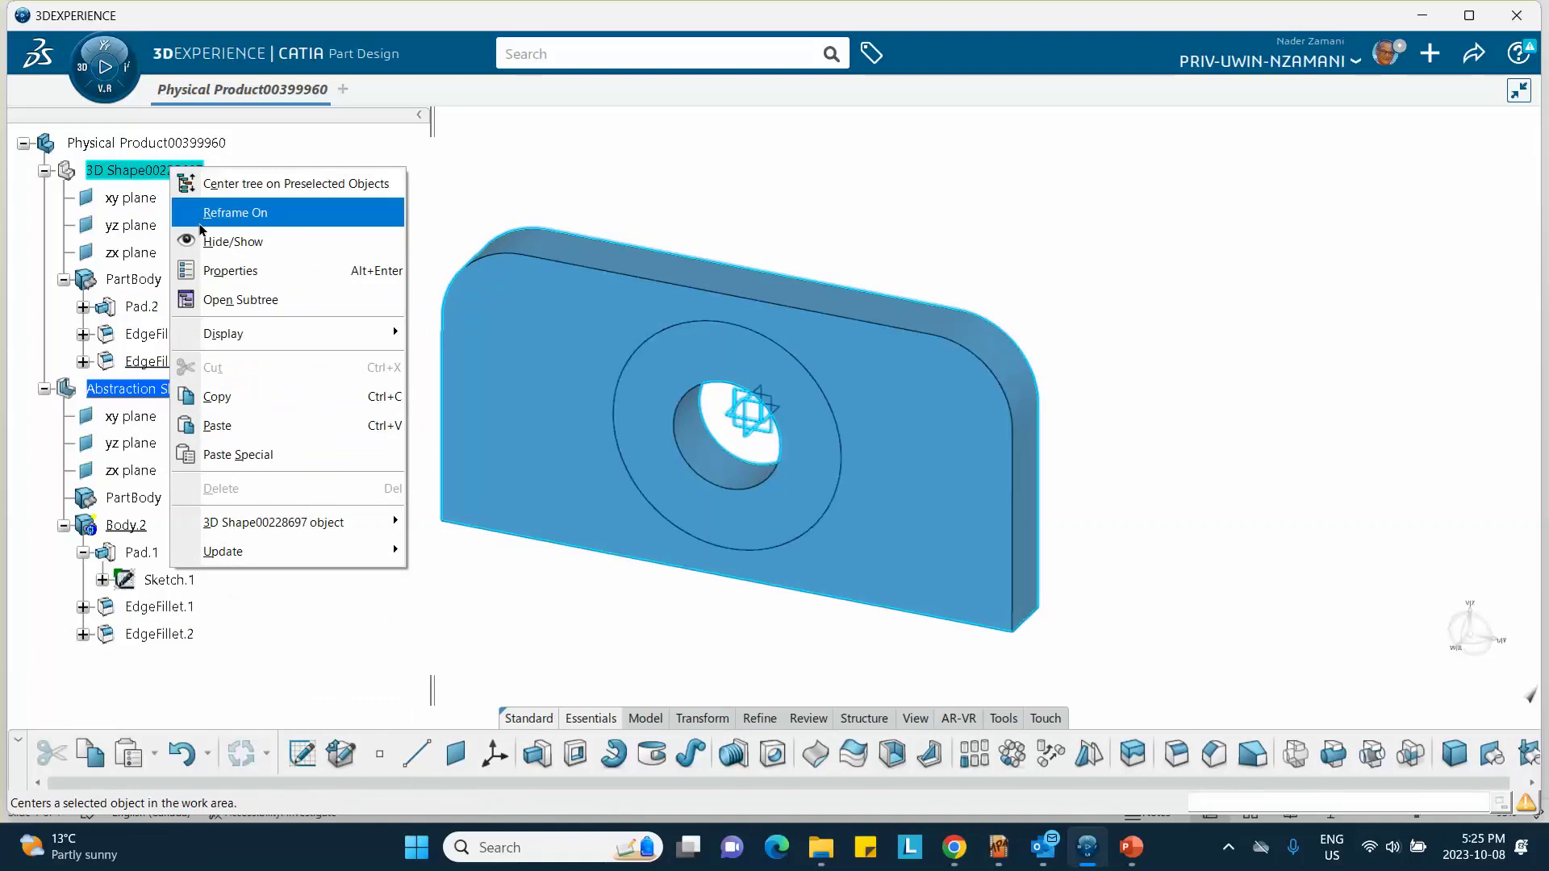
{"action": "left_click", "coordinate": [214, 241]}
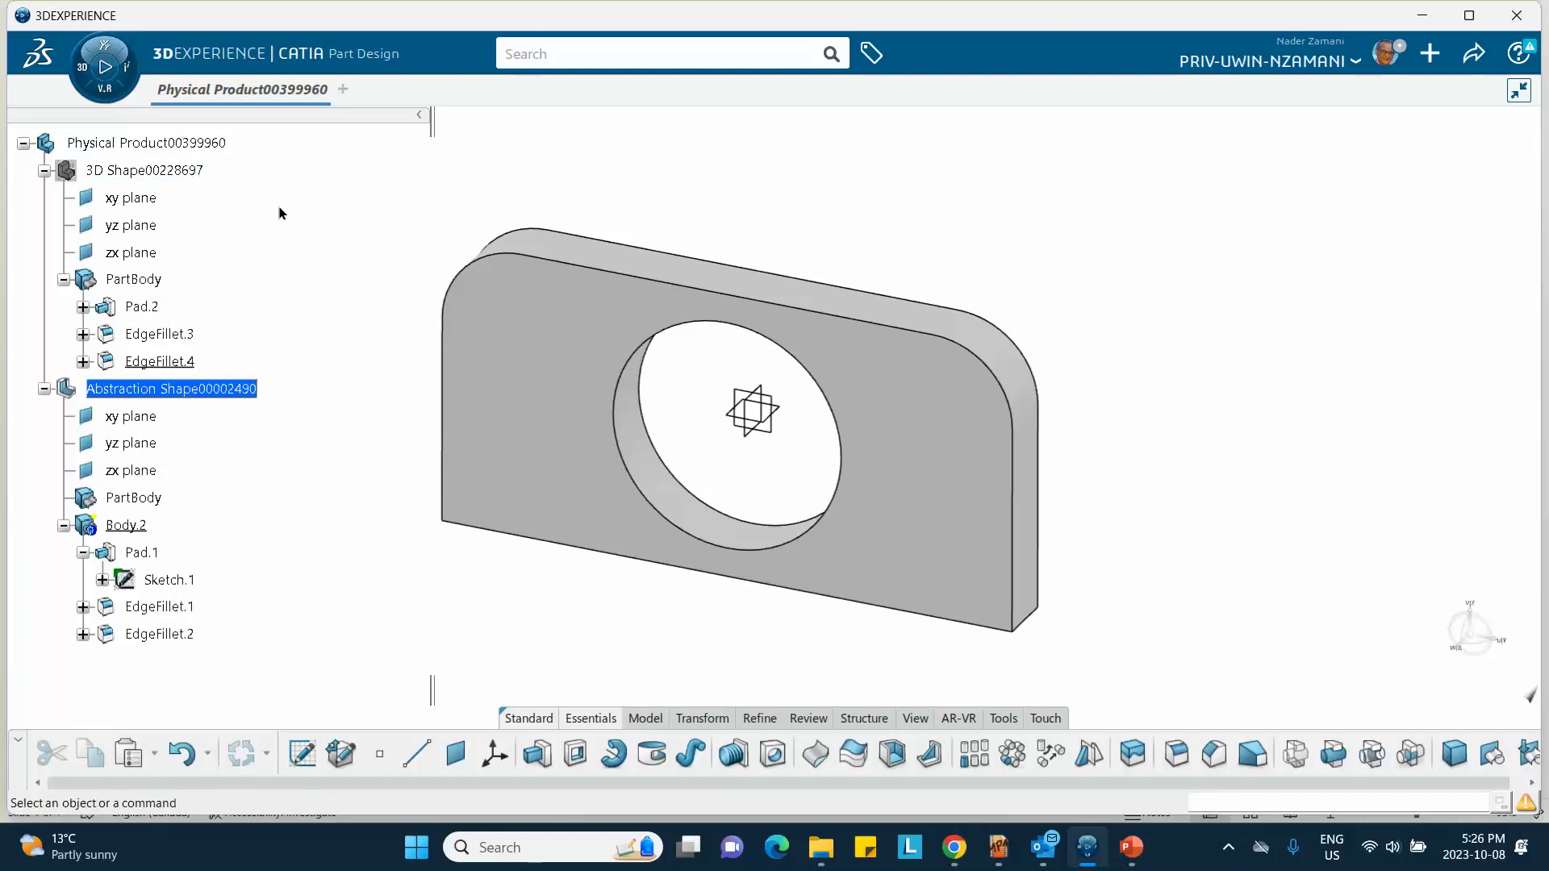
- Activate the root physical product and insert a Finite Element Model with the default title
{"action": "double_click", "coordinate": [150, 145]}
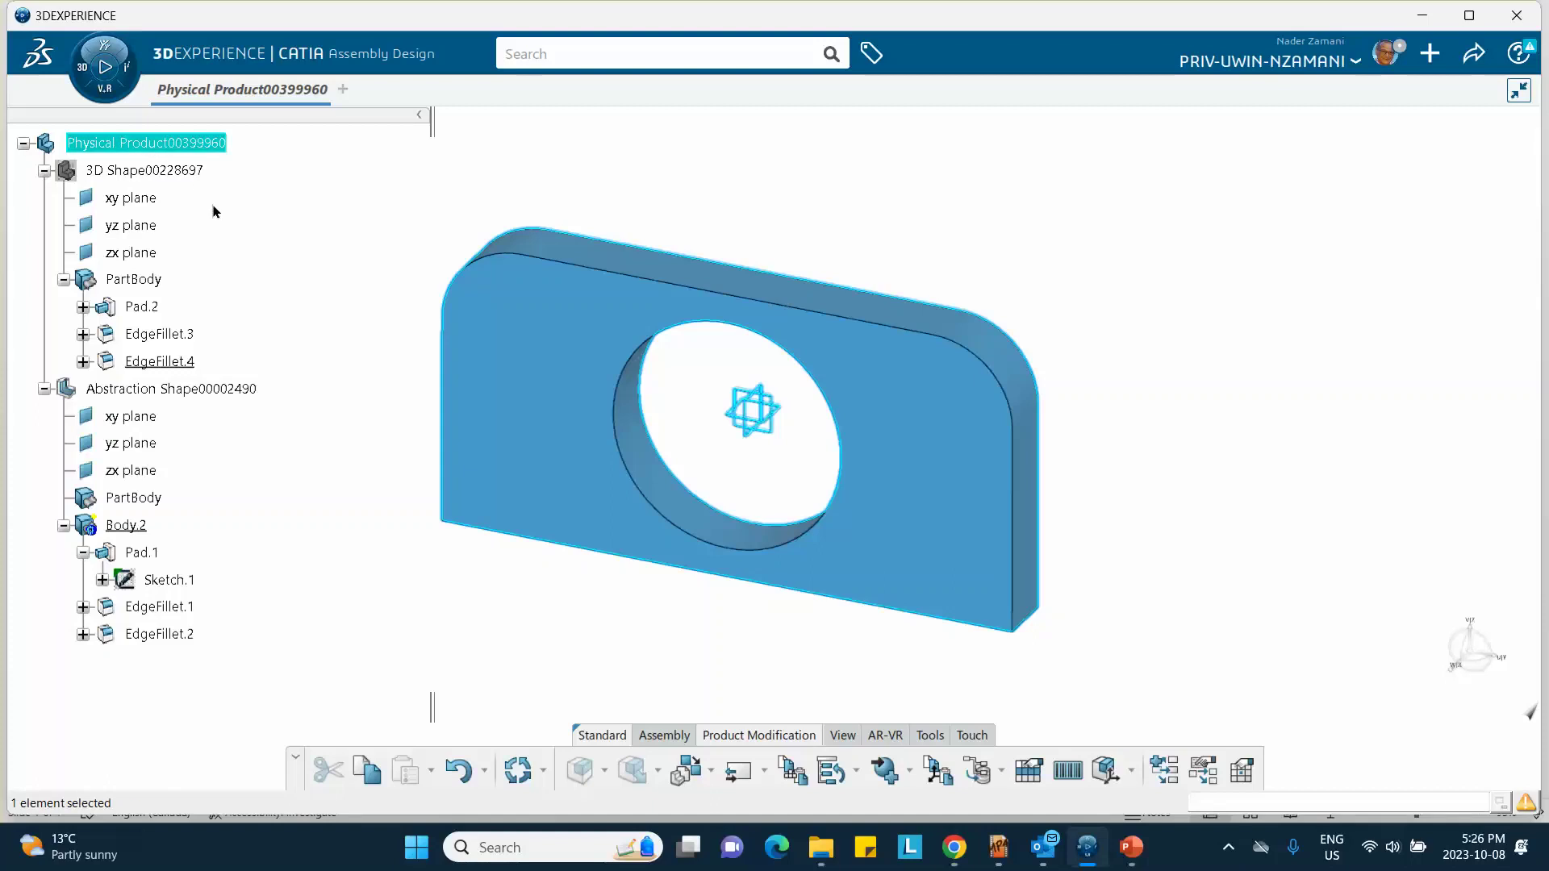
{"action": "right_click", "coordinate": [135, 141]}
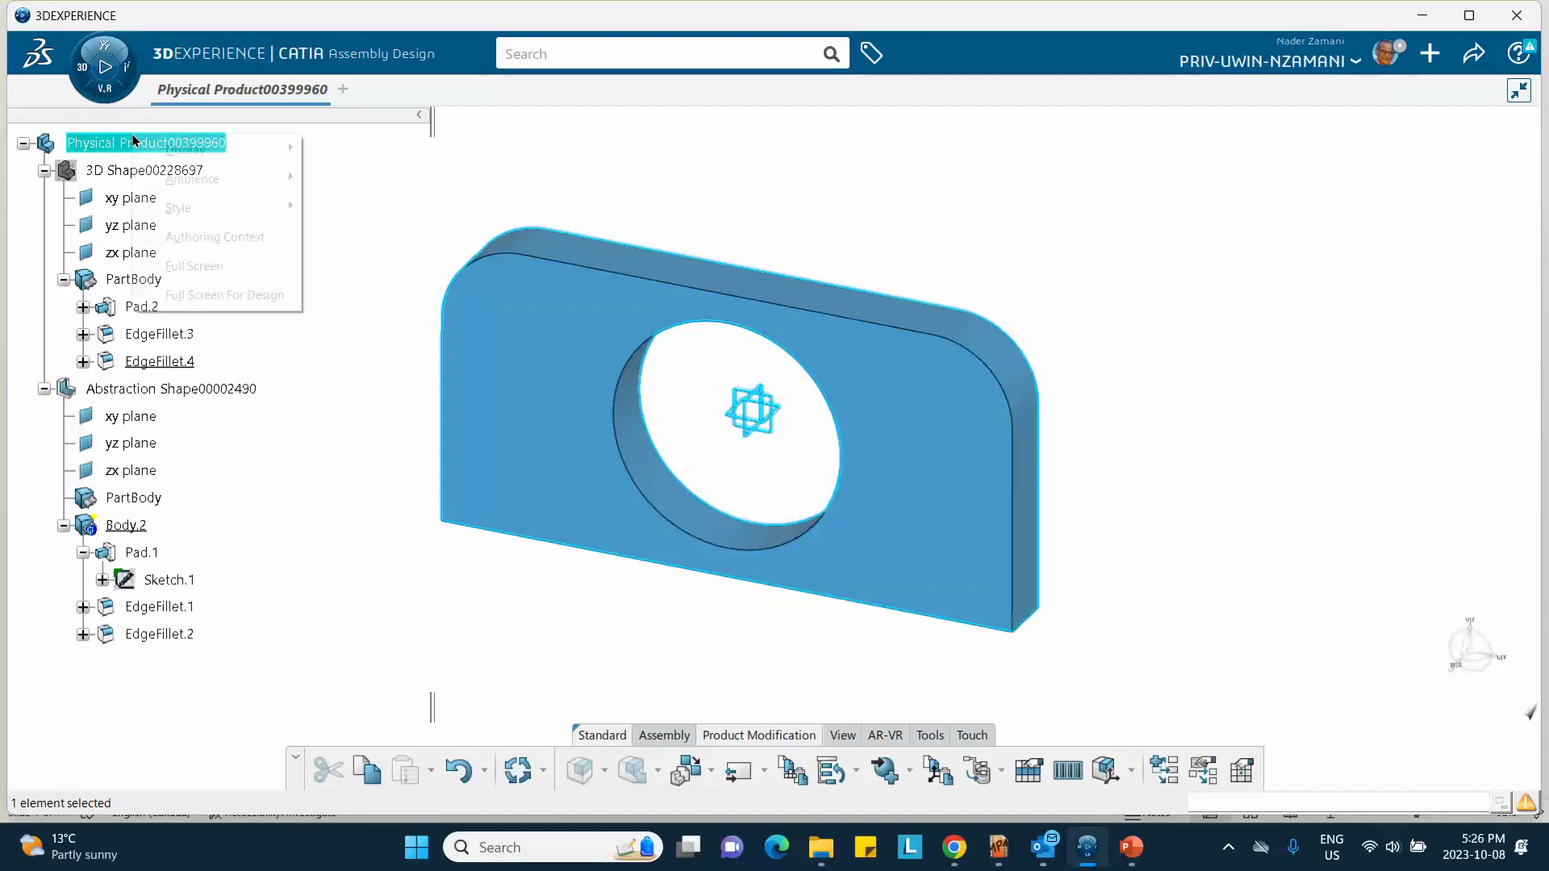
{"action": "left_click", "coordinate": [117, 145]}
{"action": "right_click", "coordinate": [129, 152]}
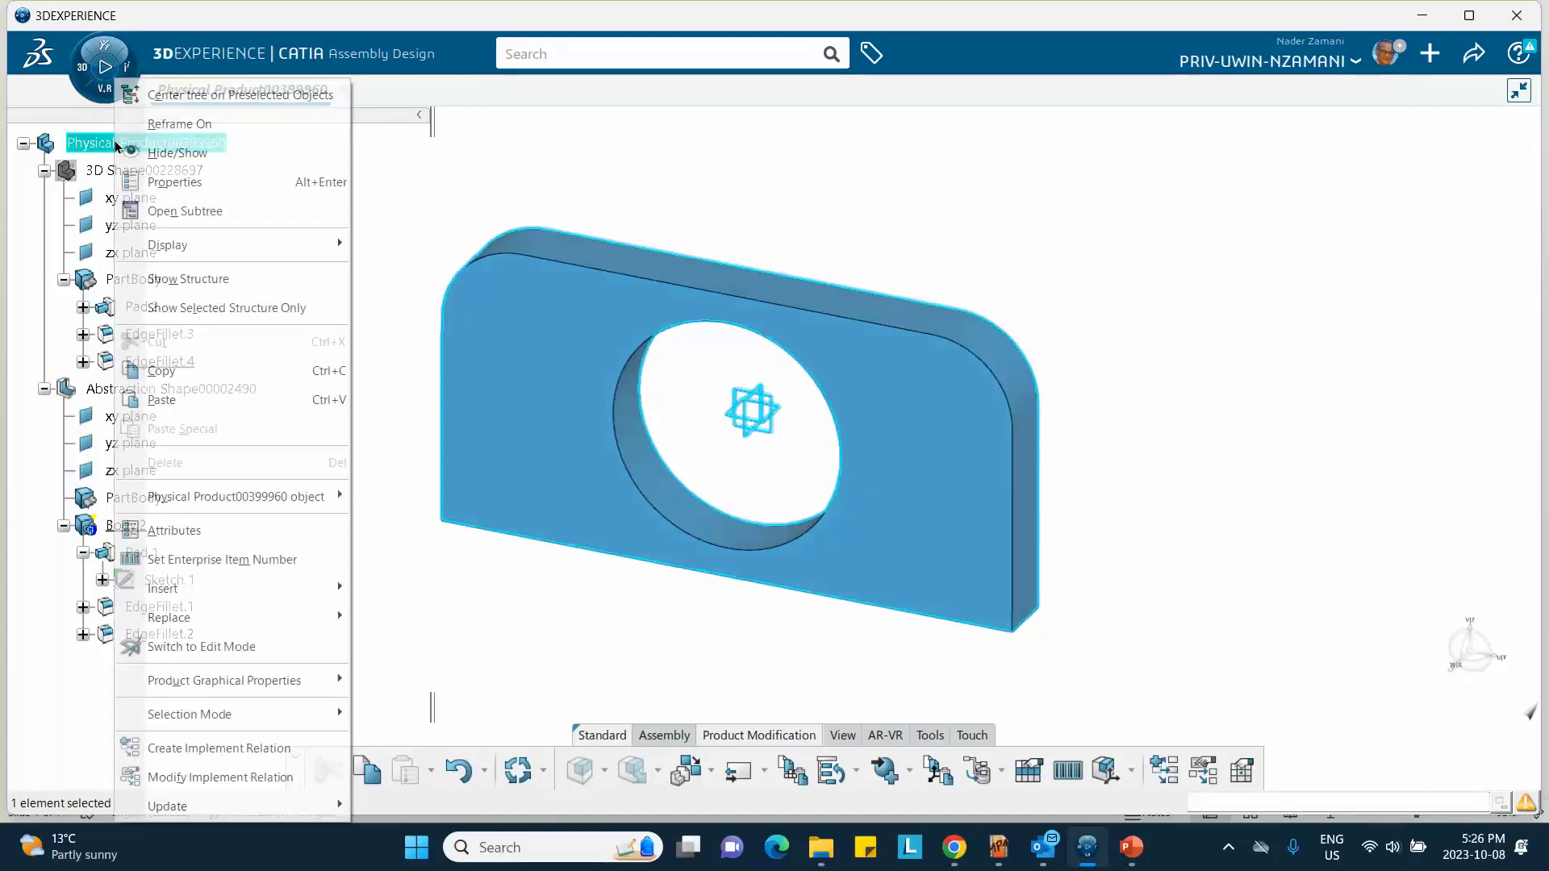
{"action": "mouse_move", "coordinate": [181, 589]}
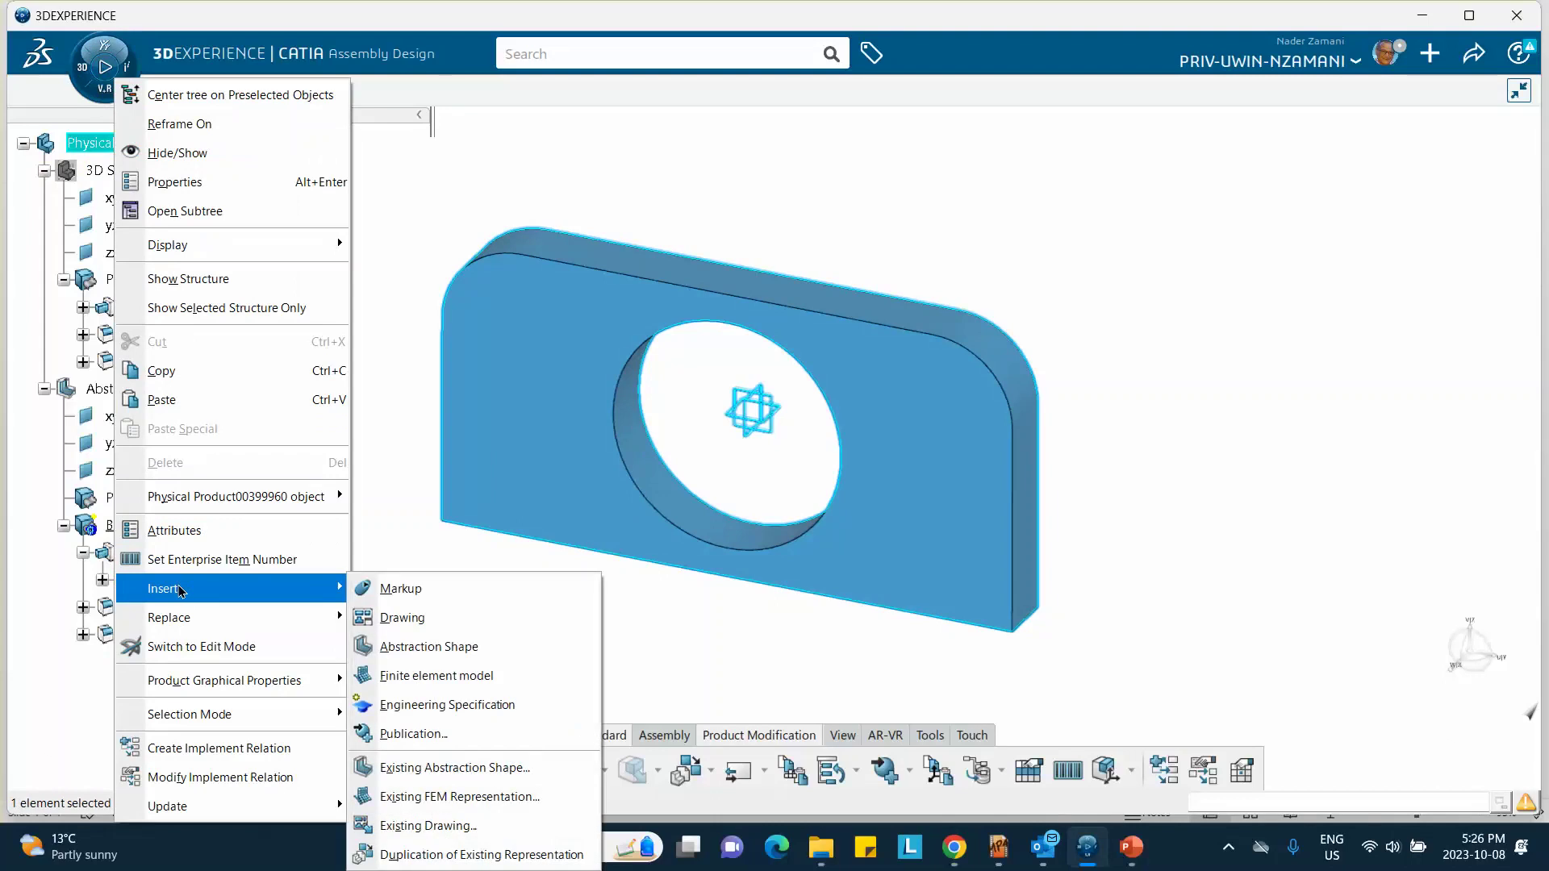
{"action": "left_click", "coordinate": [417, 687]}
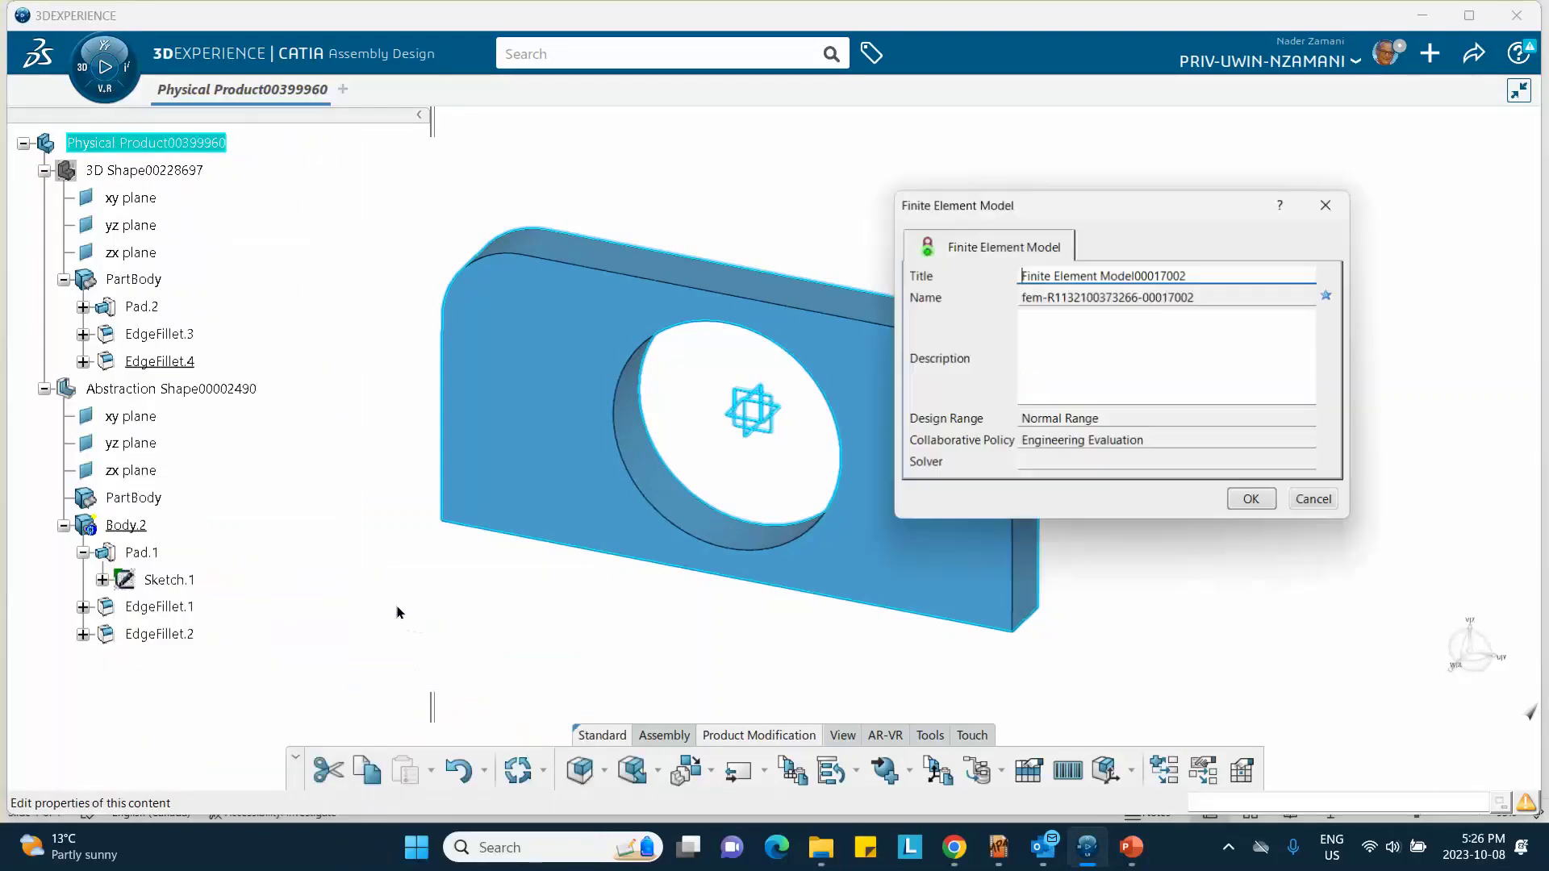
{"action": "left_click", "coordinate": [1232, 501]}
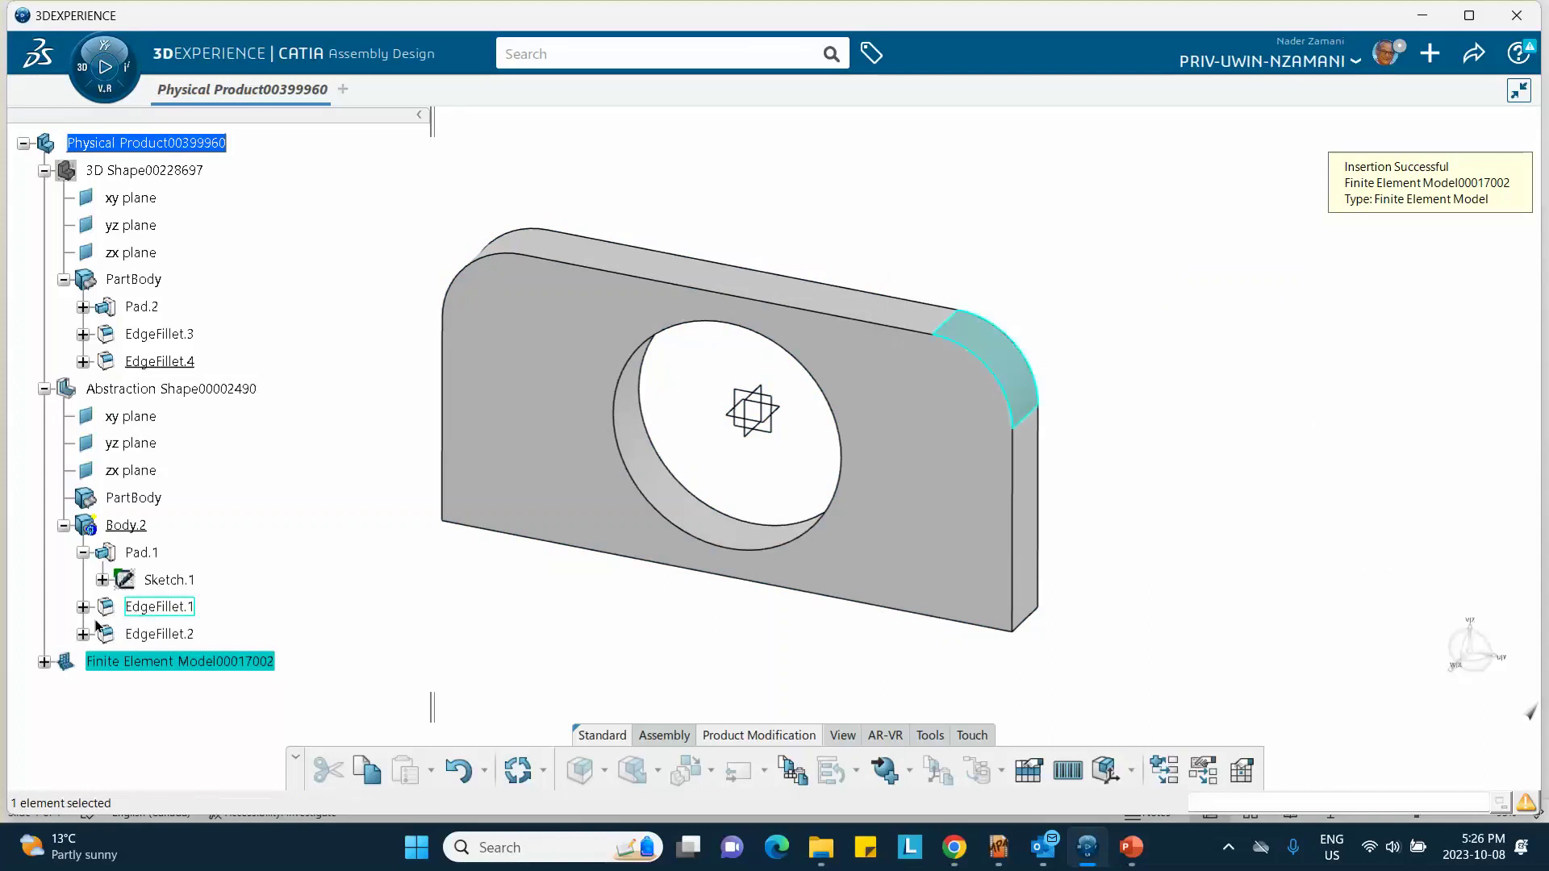
- Expand the Finite Element Model, activate its Nodes and Elements, and make only the Abstraction Shape a contributing shape
{"action": "left_click", "coordinate": [45, 662]}
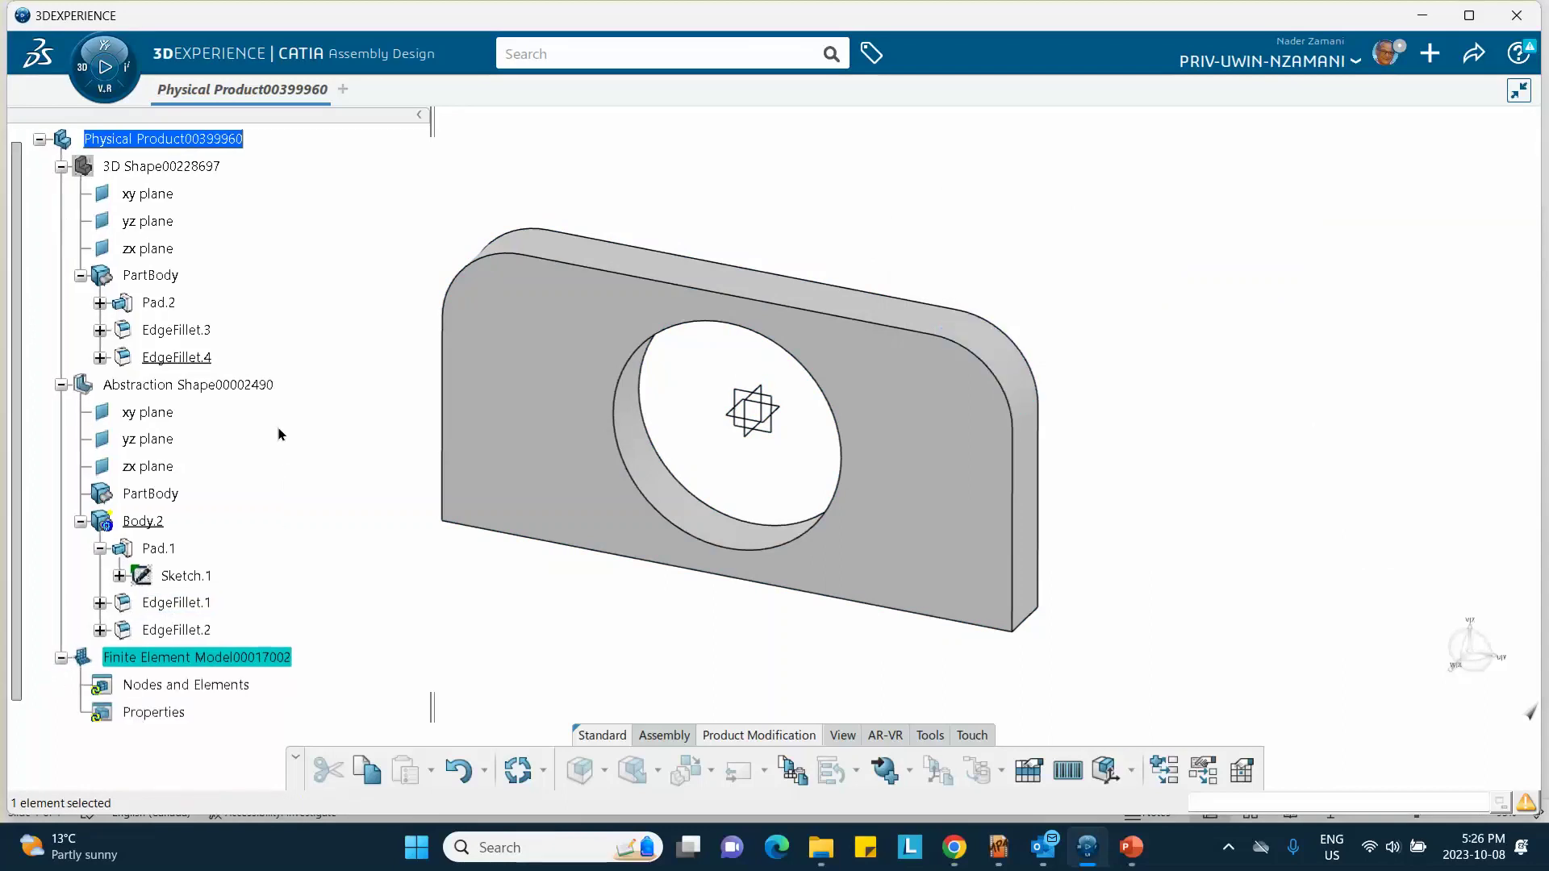
{"action": "scroll", "coordinate": [278, 434], "scroll_direction": "down", "scroll_amount": 1}
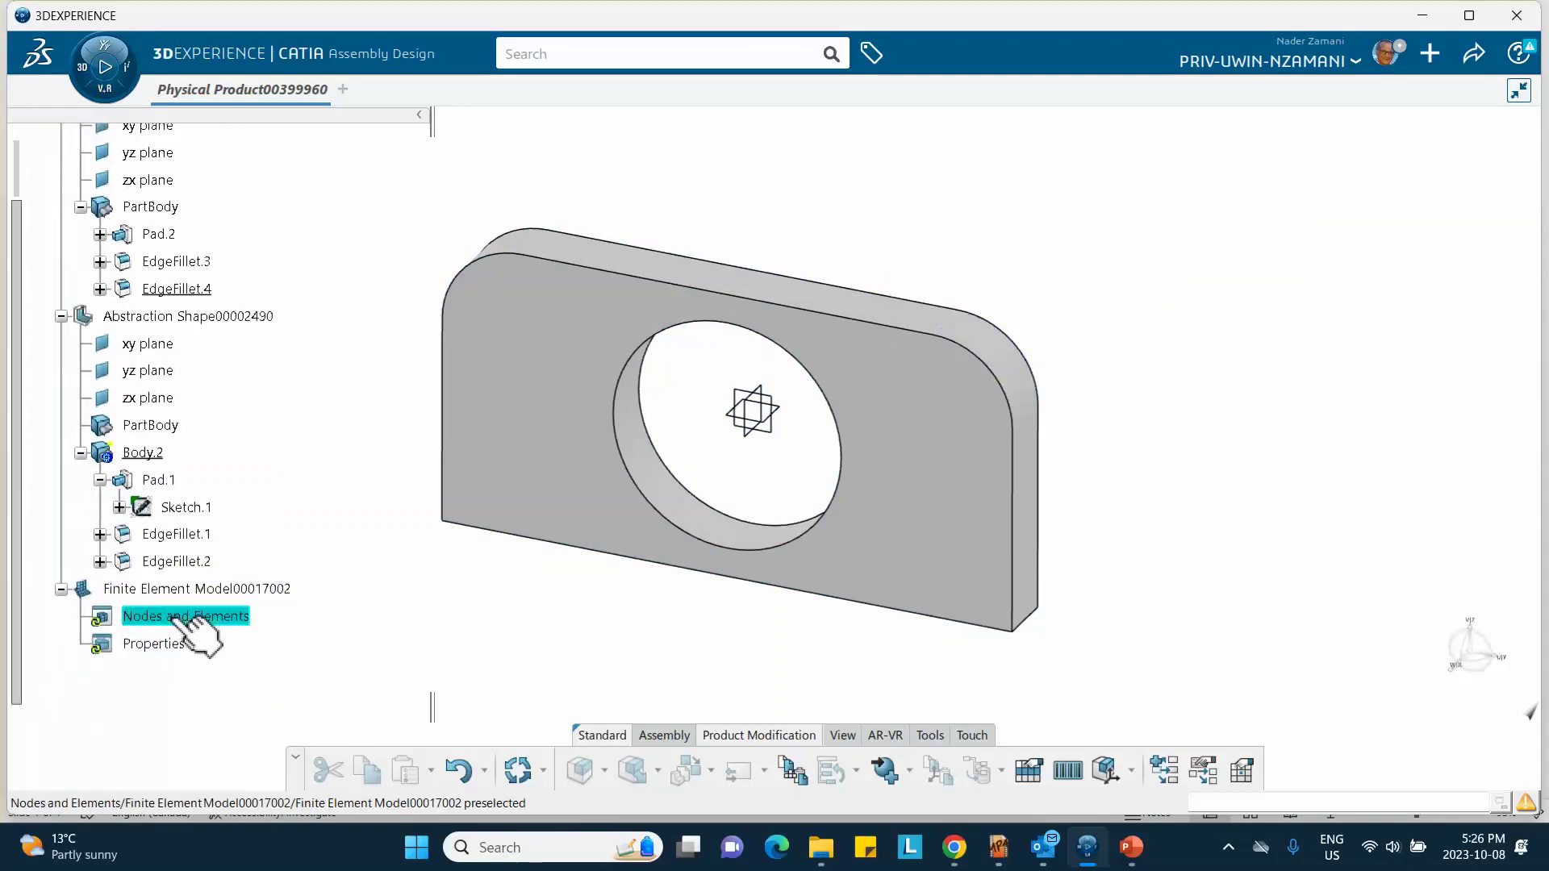
{"action": "double_click", "coordinate": [179, 619]}
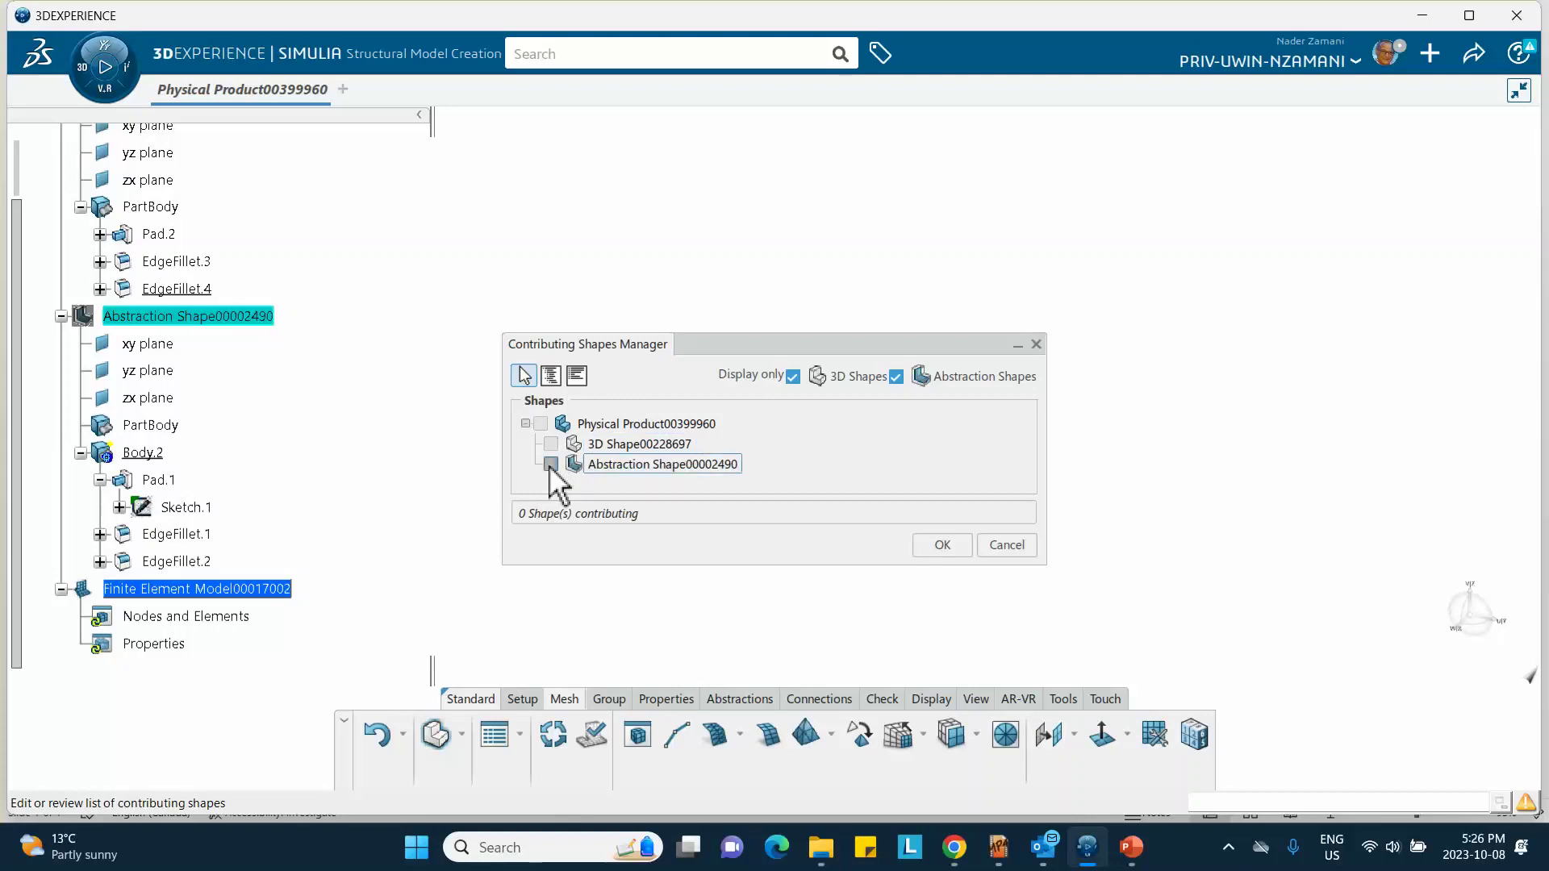
{"action": "left_click", "coordinate": [941, 545]}
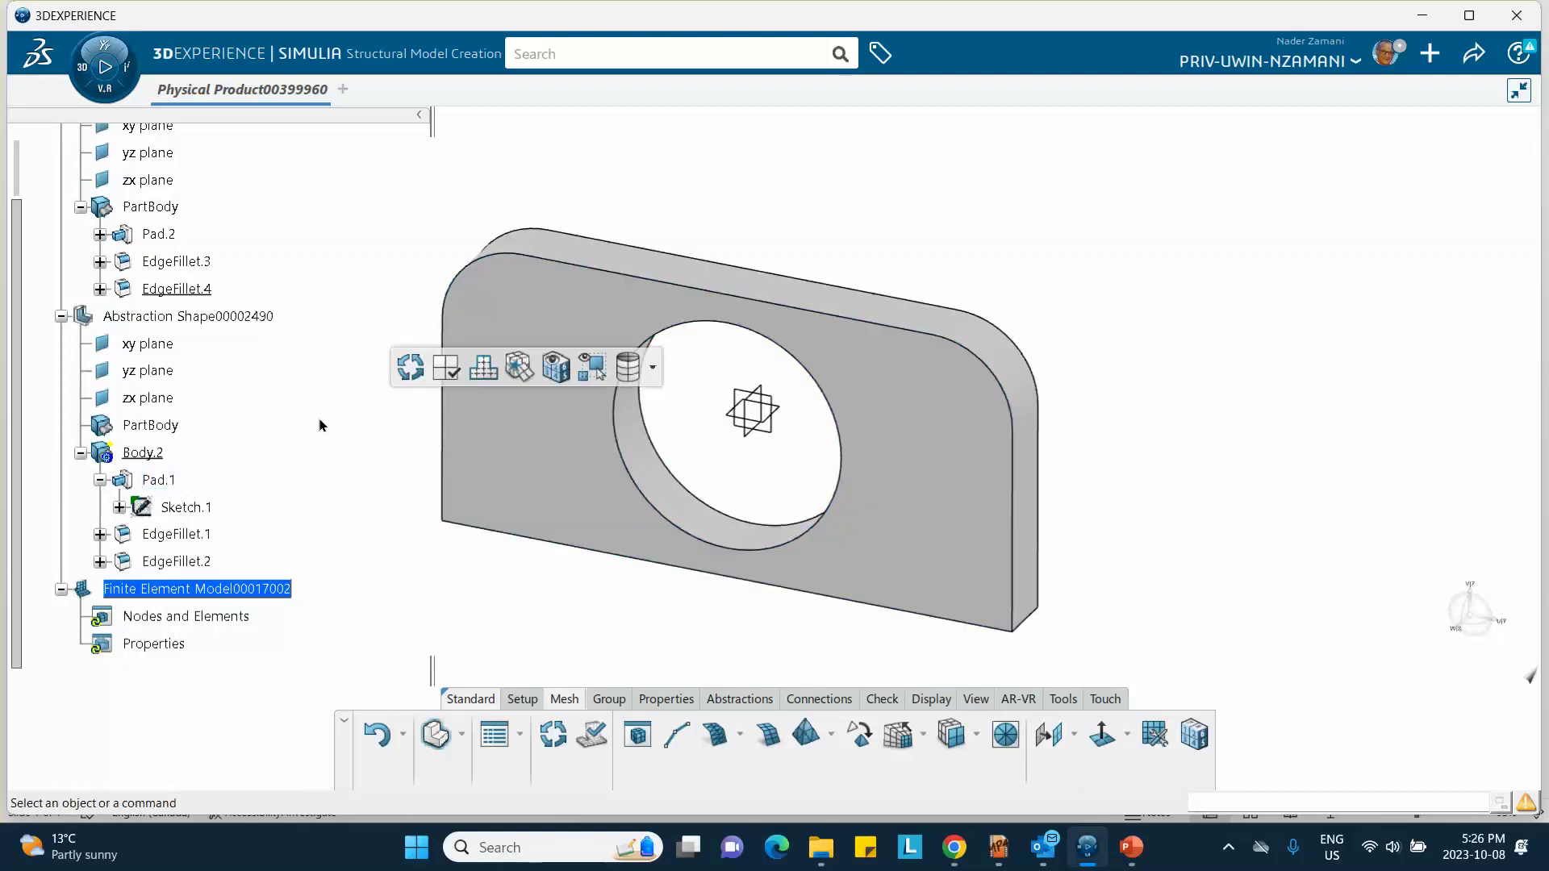
- Generate a tetrahedron mesh on Body.2 with a 10 mm mesh size and 100 mm absolute sag
{"action": "left_click", "coordinate": [803, 727]}
{"action": "left_click", "coordinate": [935, 525]}
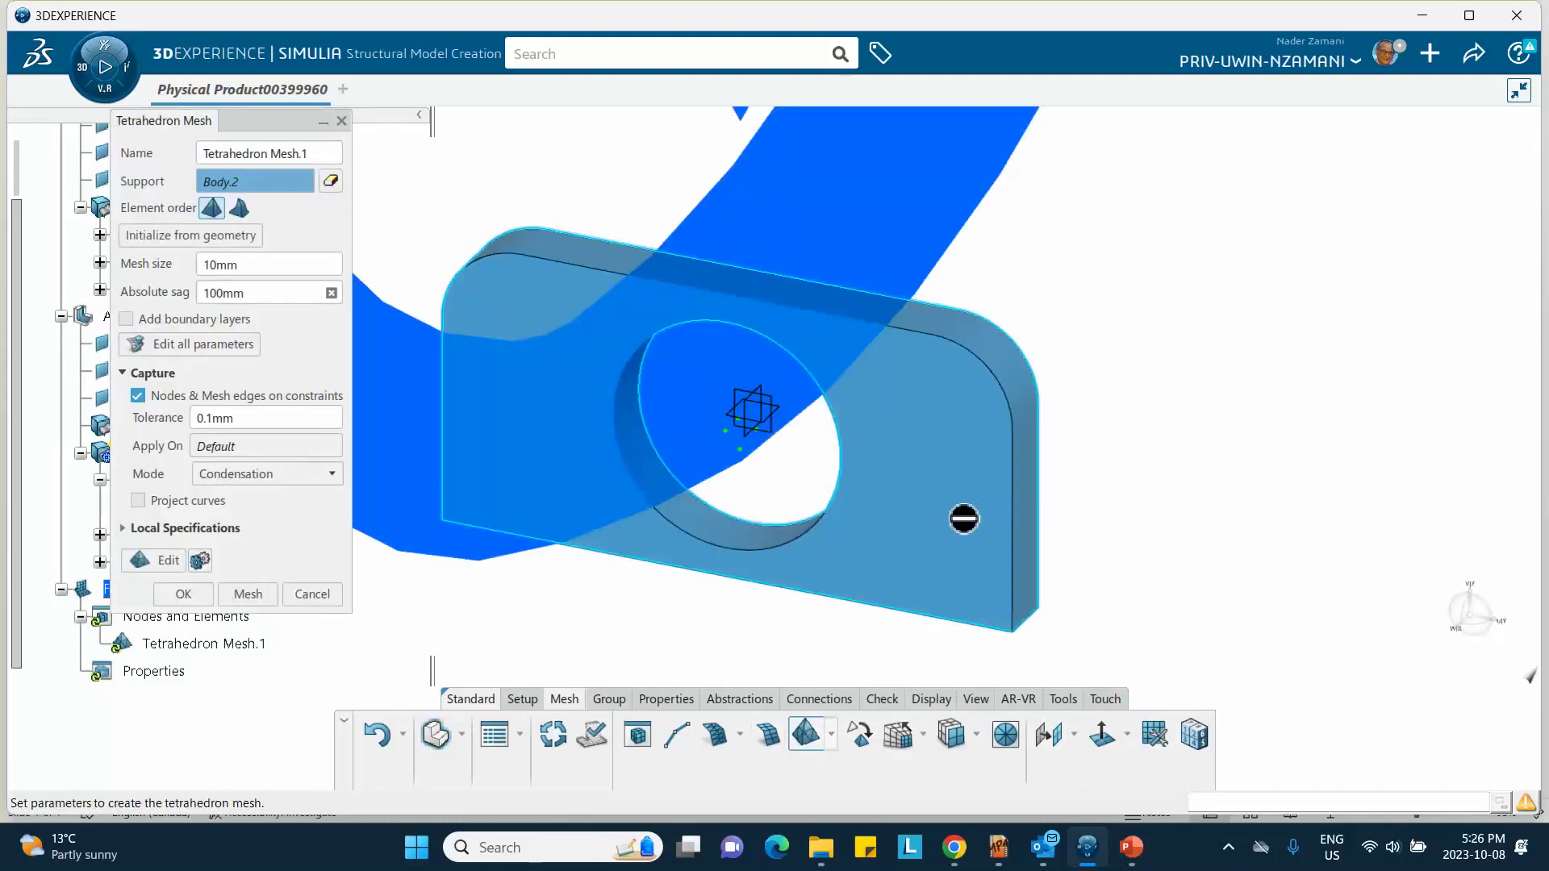
{"action": "left_click", "coordinate": [248, 593]}
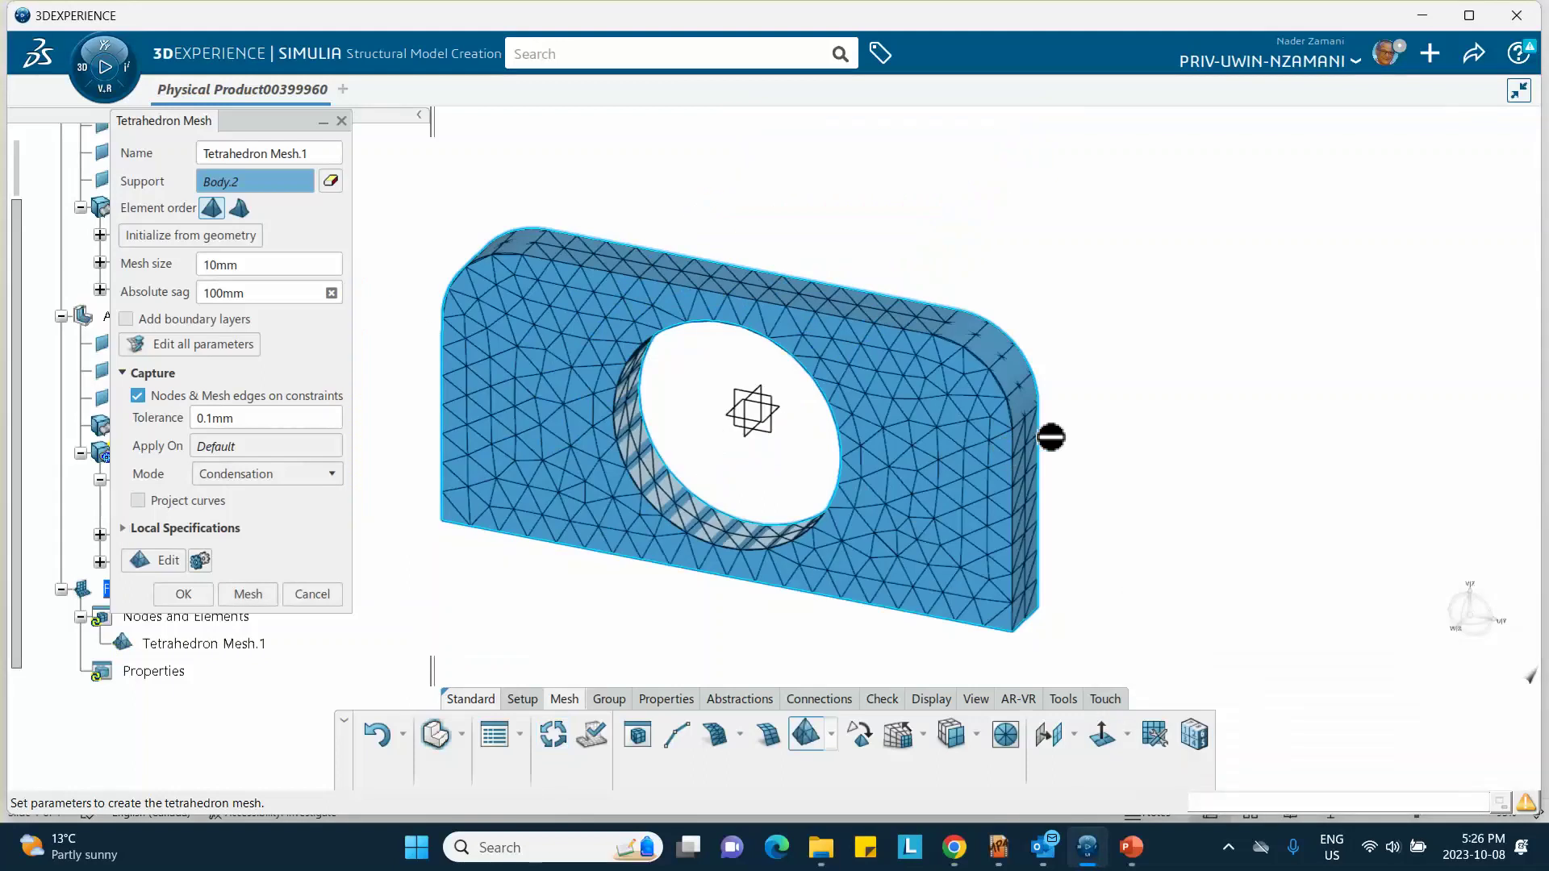
{"action": "left_click", "coordinate": [184, 594]}
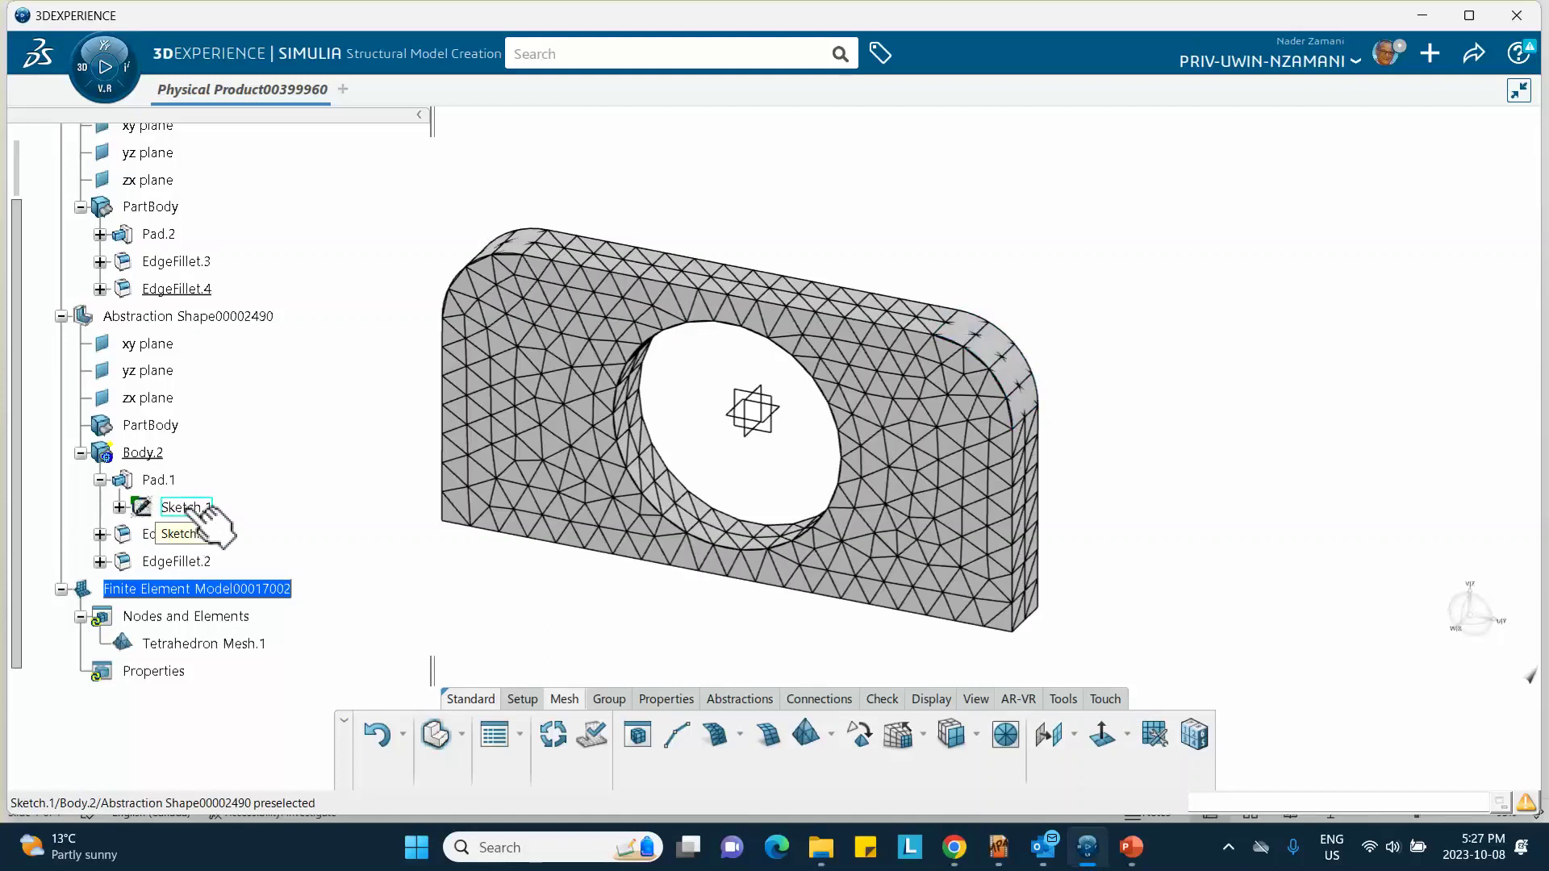
- Set the radius of EdgeFillet.2 in the copied body to 40 mm, and update the finite element mesh
{"action": "left_click", "coordinate": [99, 561]}
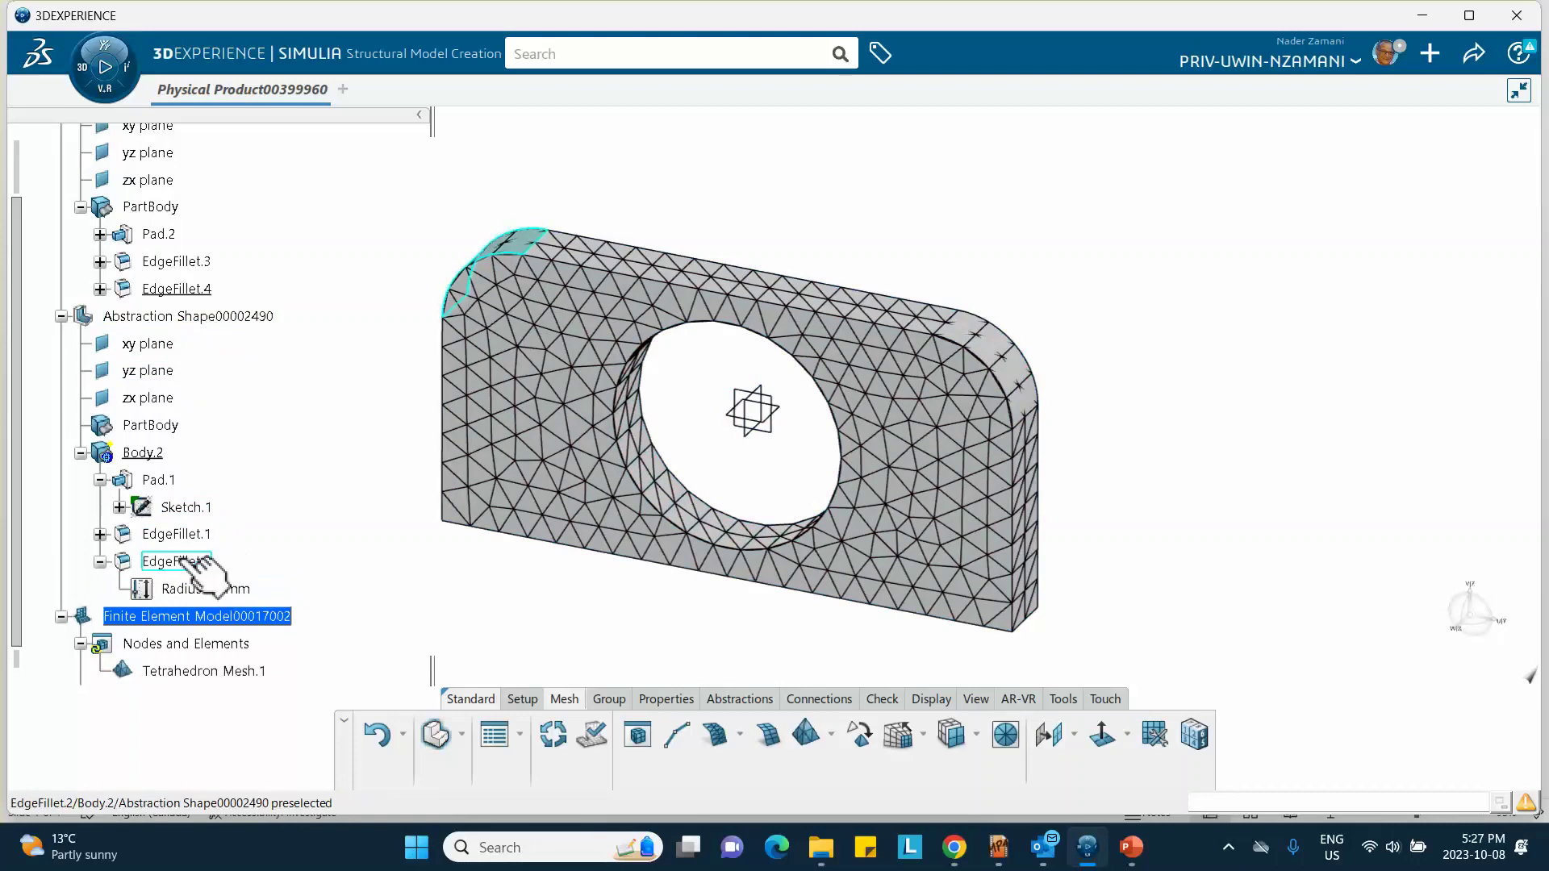
{"action": "double_click", "coordinate": [177, 558]}
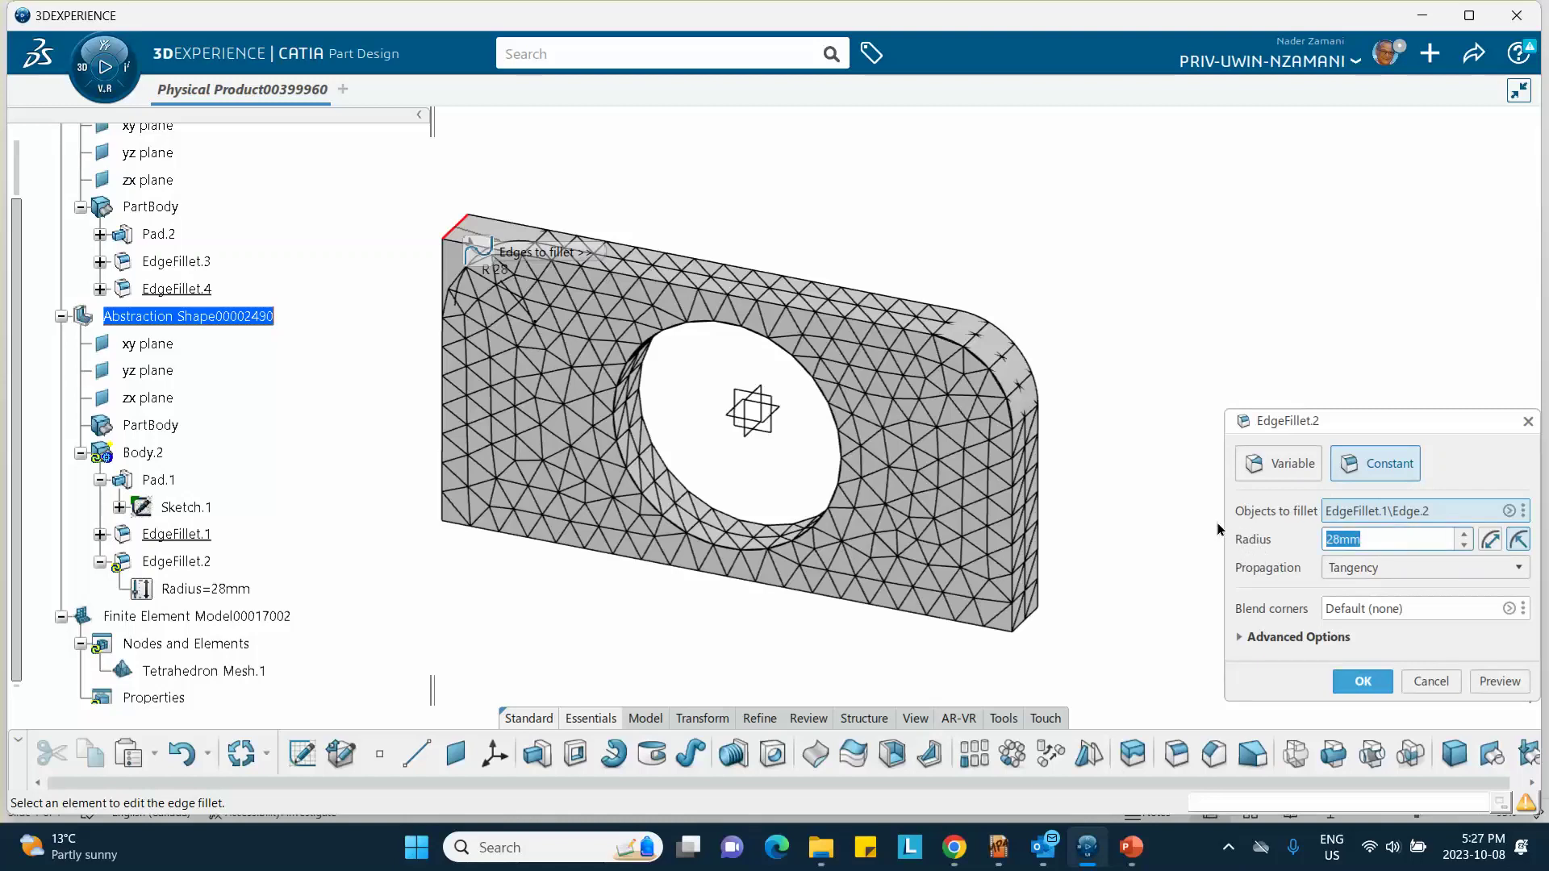
{"action": "type", "text": "0"}
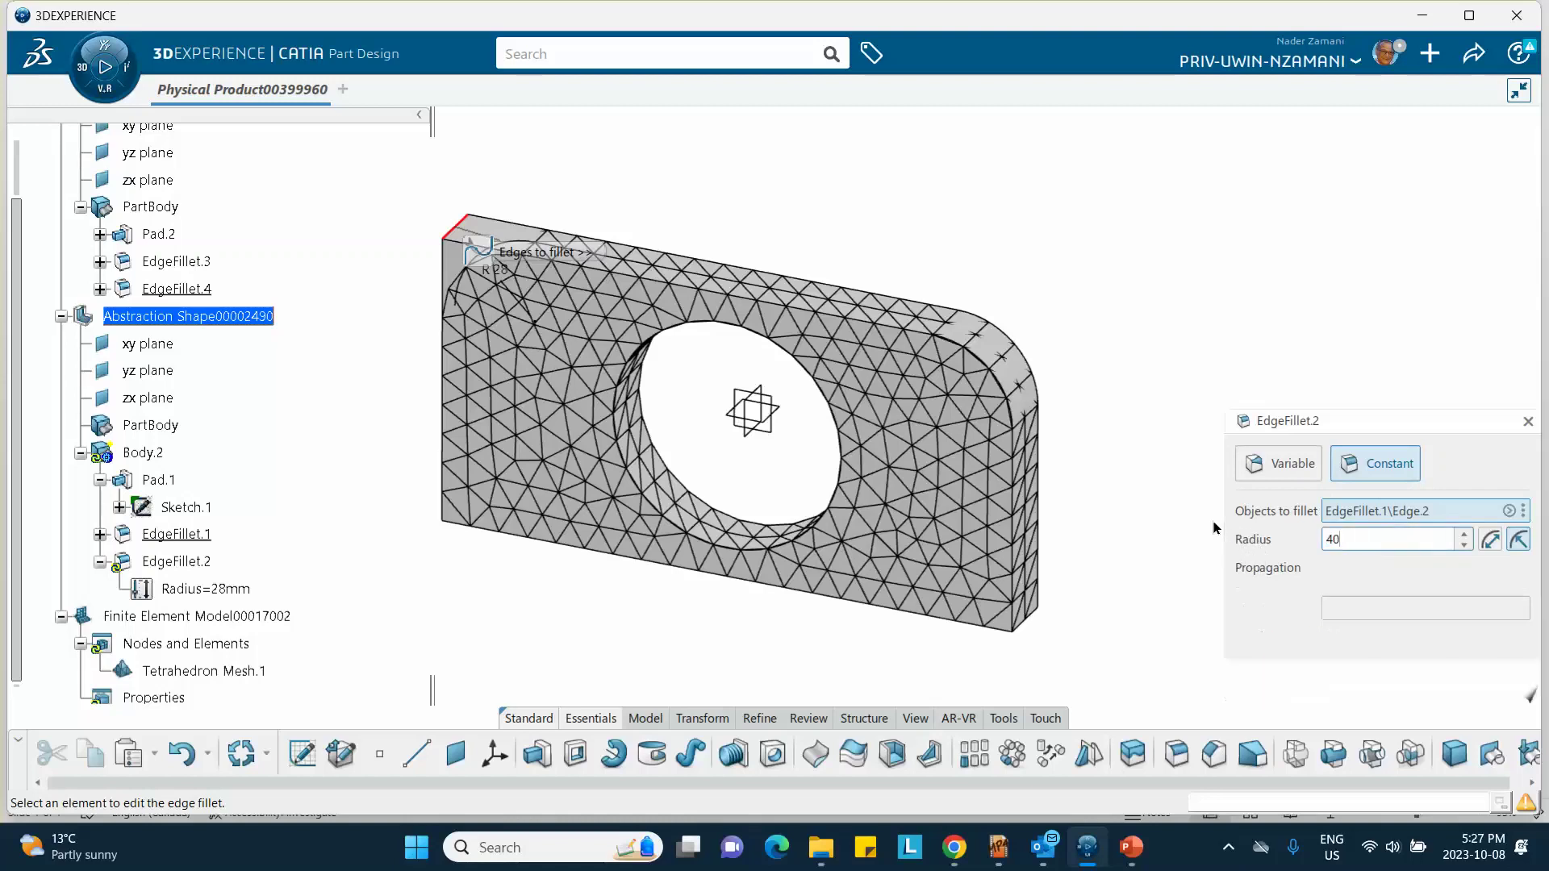
{"action": "left_click", "coordinate": [1362, 679]}
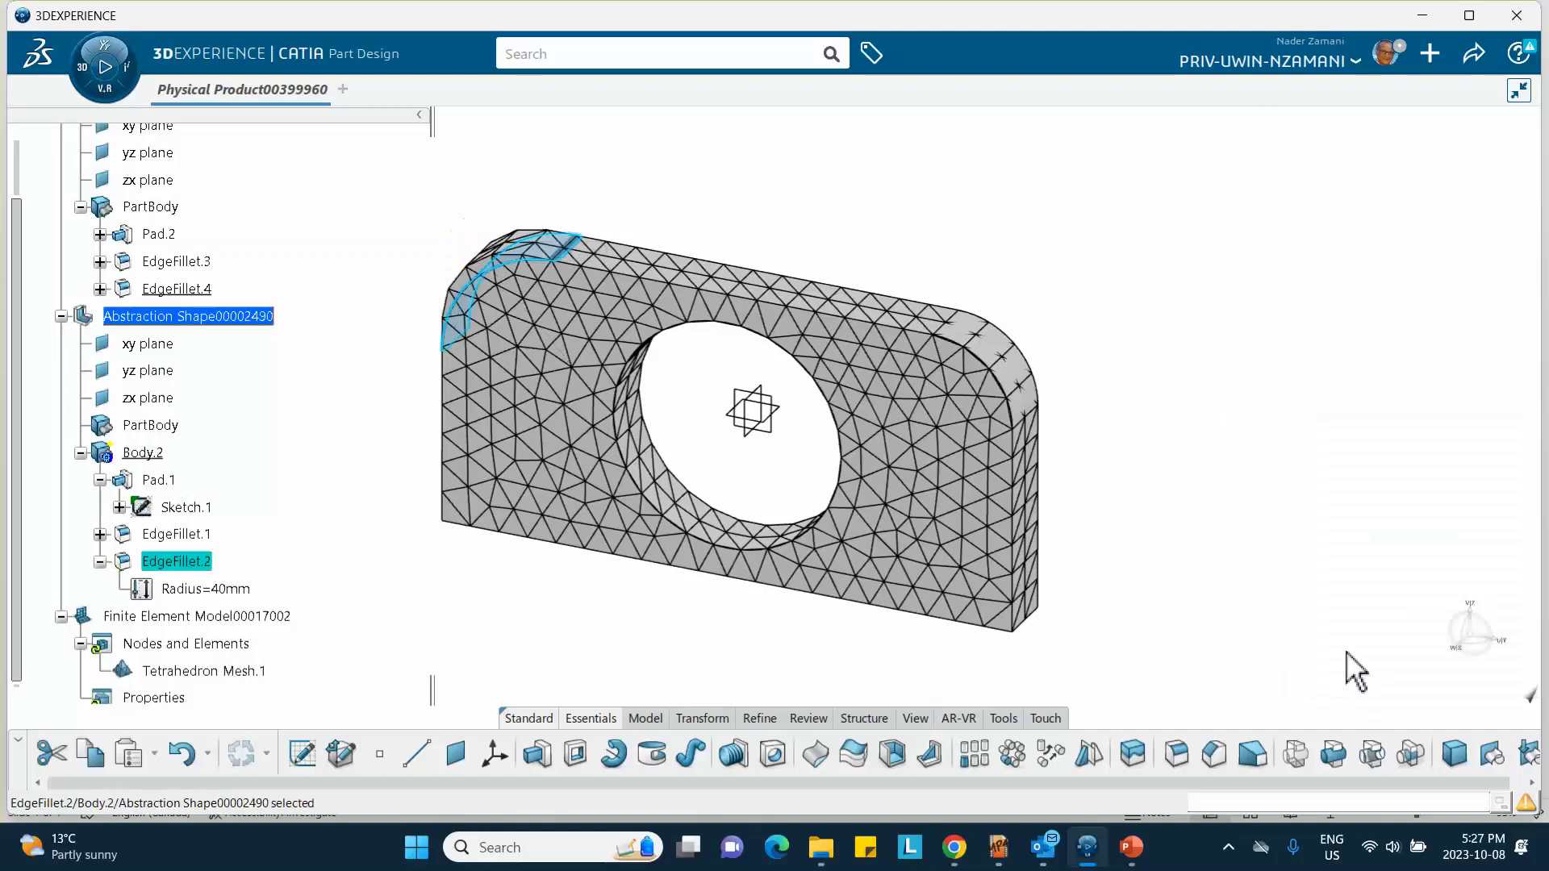
{"action": "left_click", "coordinate": [1241, 388]}
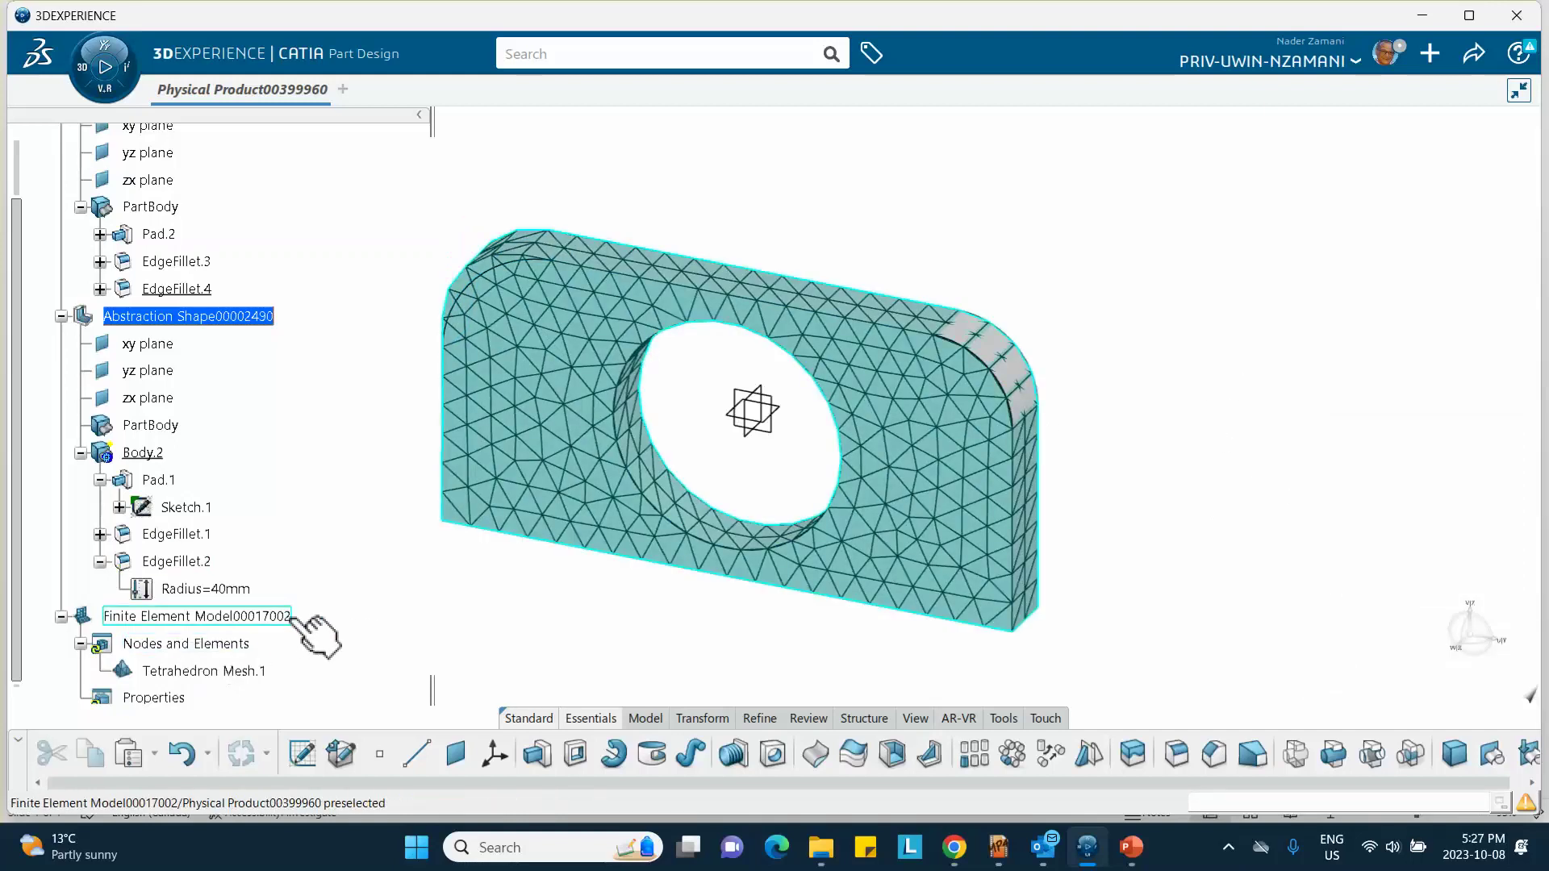
{"action": "scroll", "coordinate": [294, 617], "scroll_direction": "down", "scroll_amount": 3}
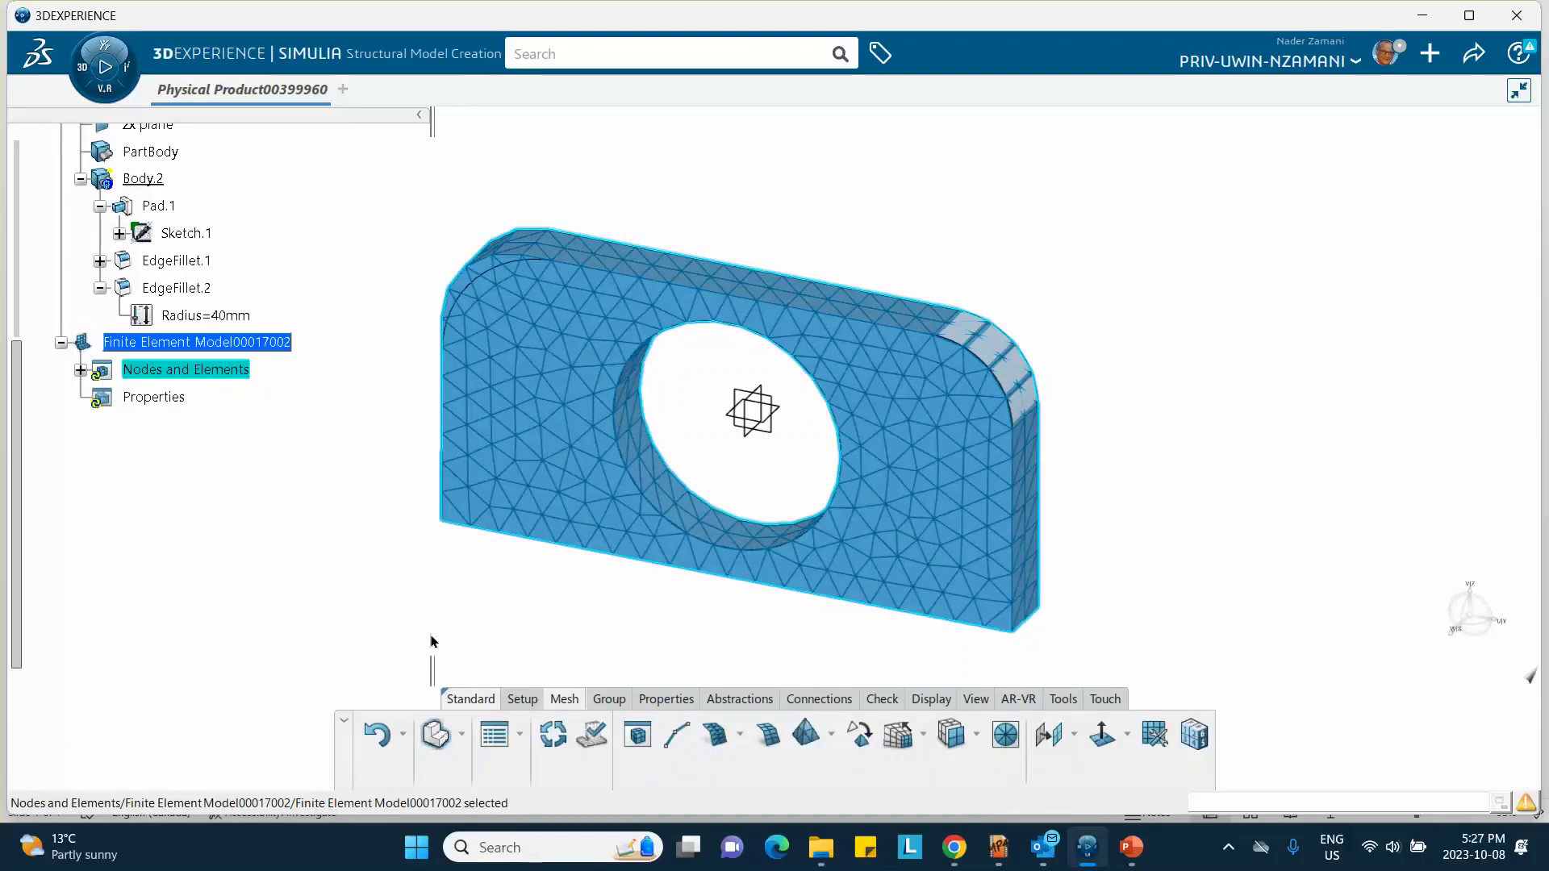
{"action": "left_click", "coordinate": [553, 734]}
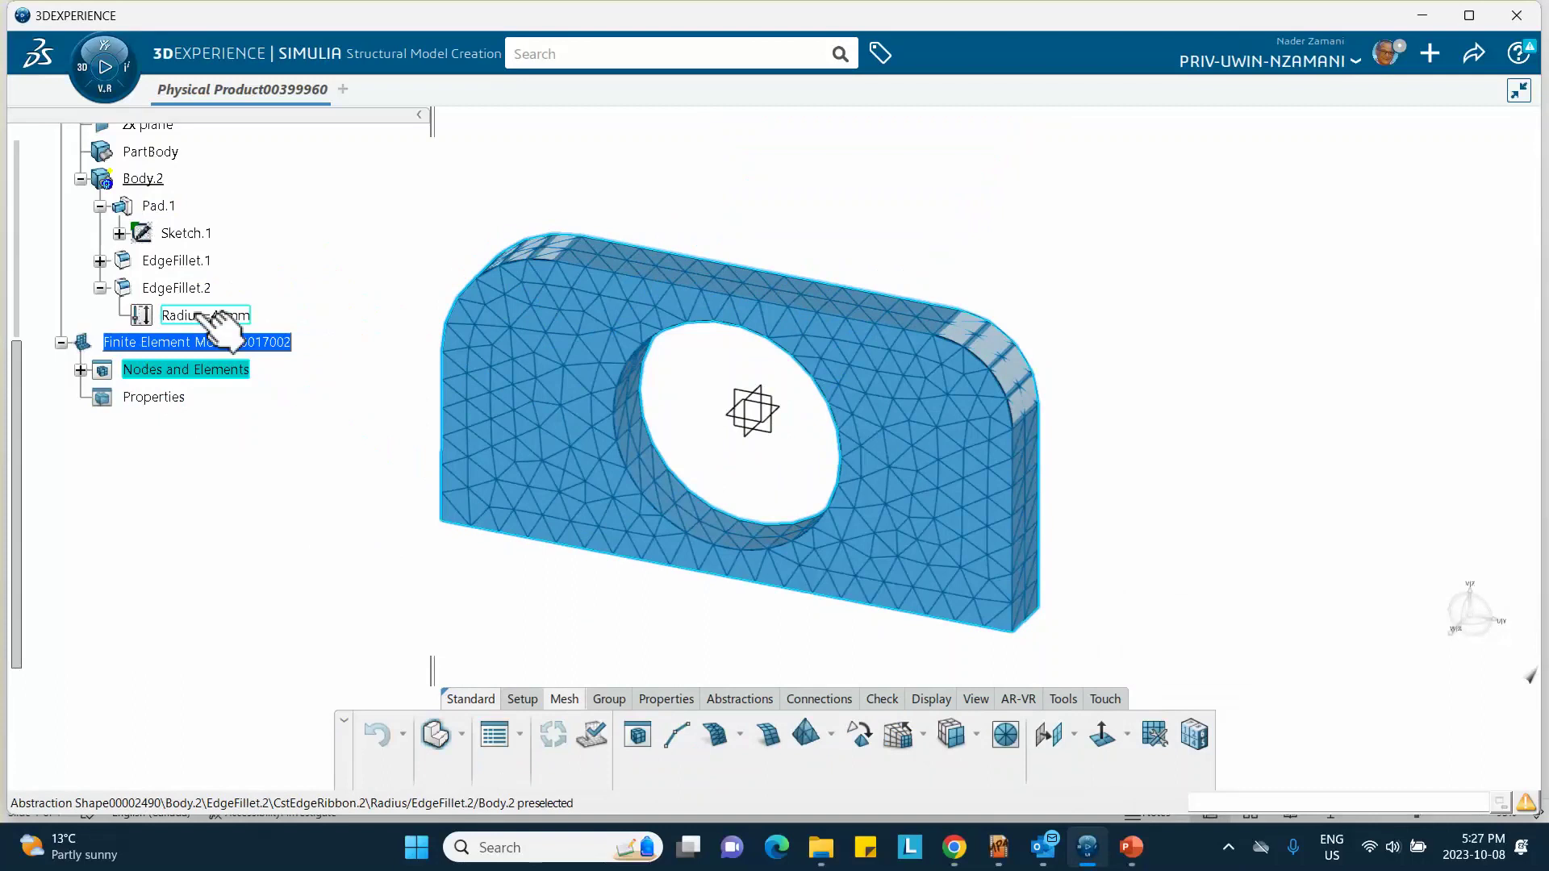
- Set the radius of EdgeFillet.2 in the copied body to 80 mm
{"action": "left_click", "coordinate": [198, 289]}
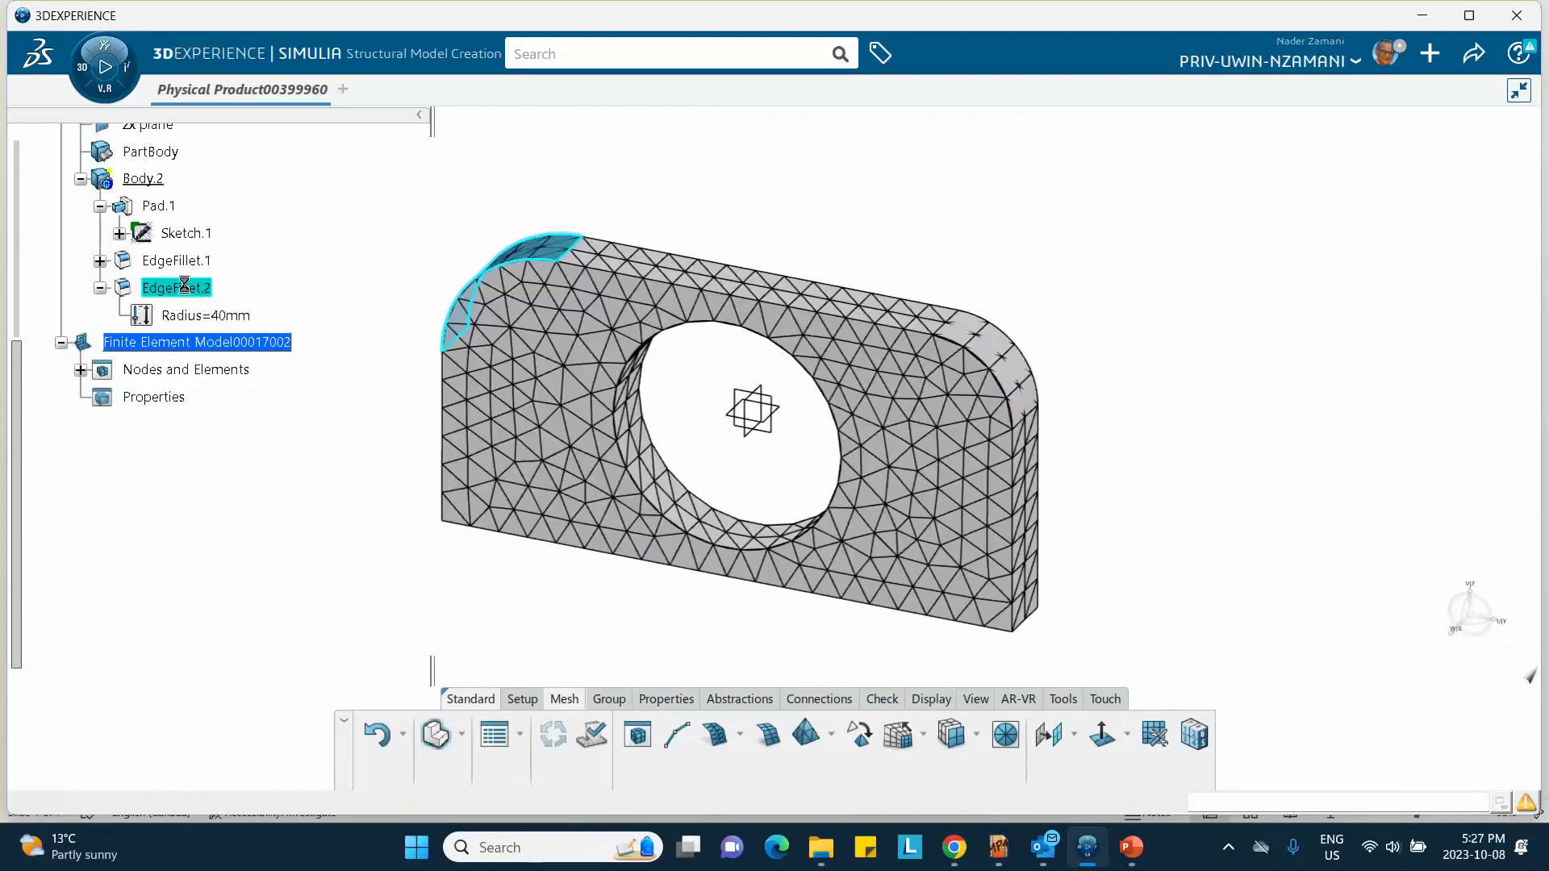
{"action": "double_click", "coordinate": [184, 287]}
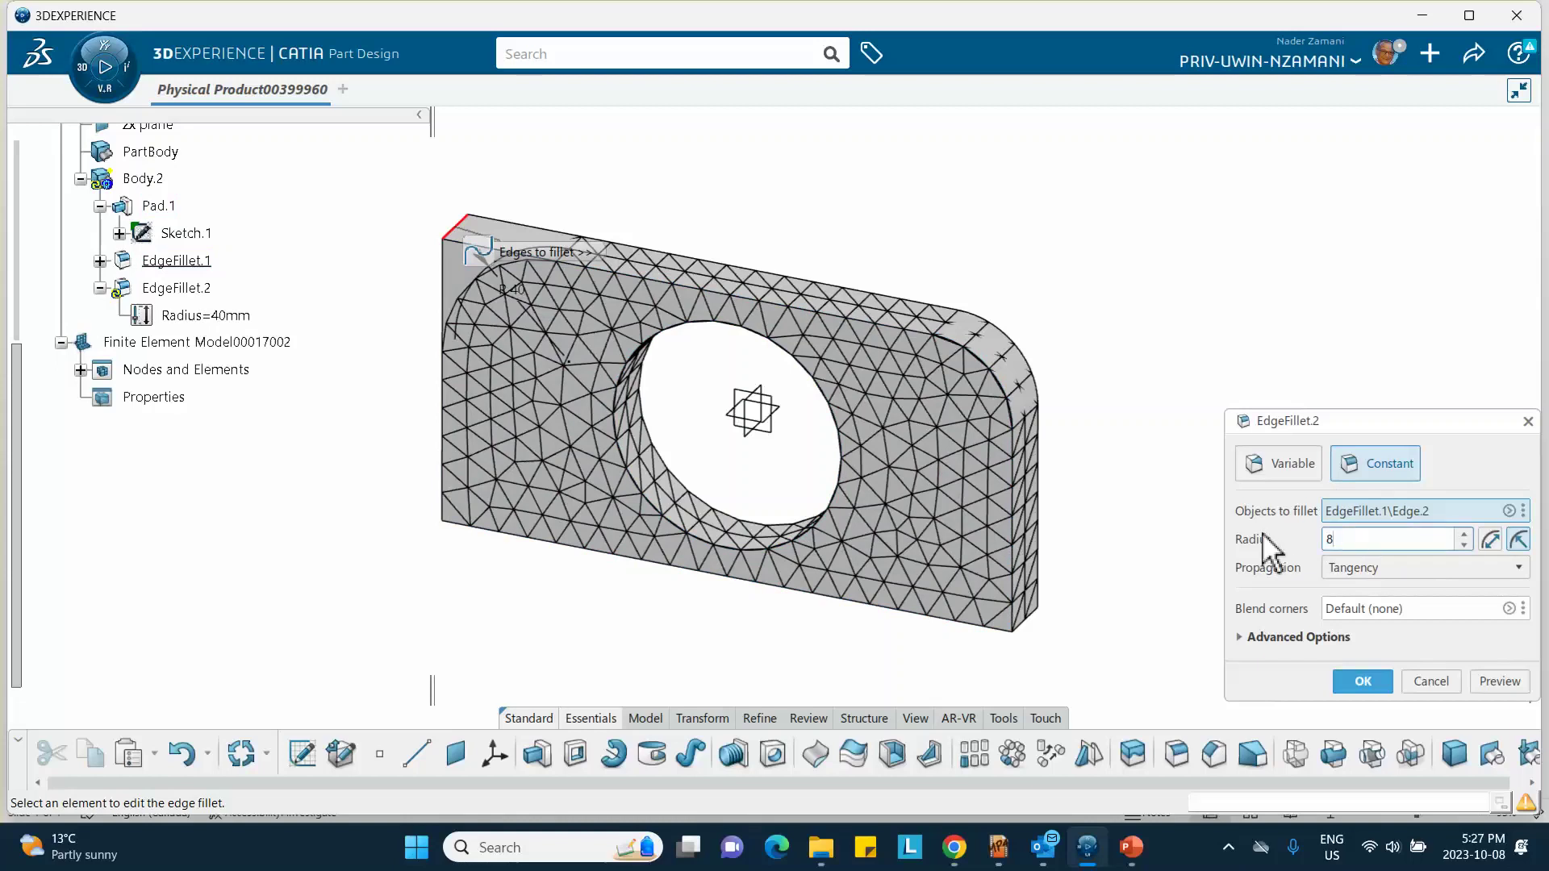
{"action": "left_click", "coordinate": [1360, 682]}
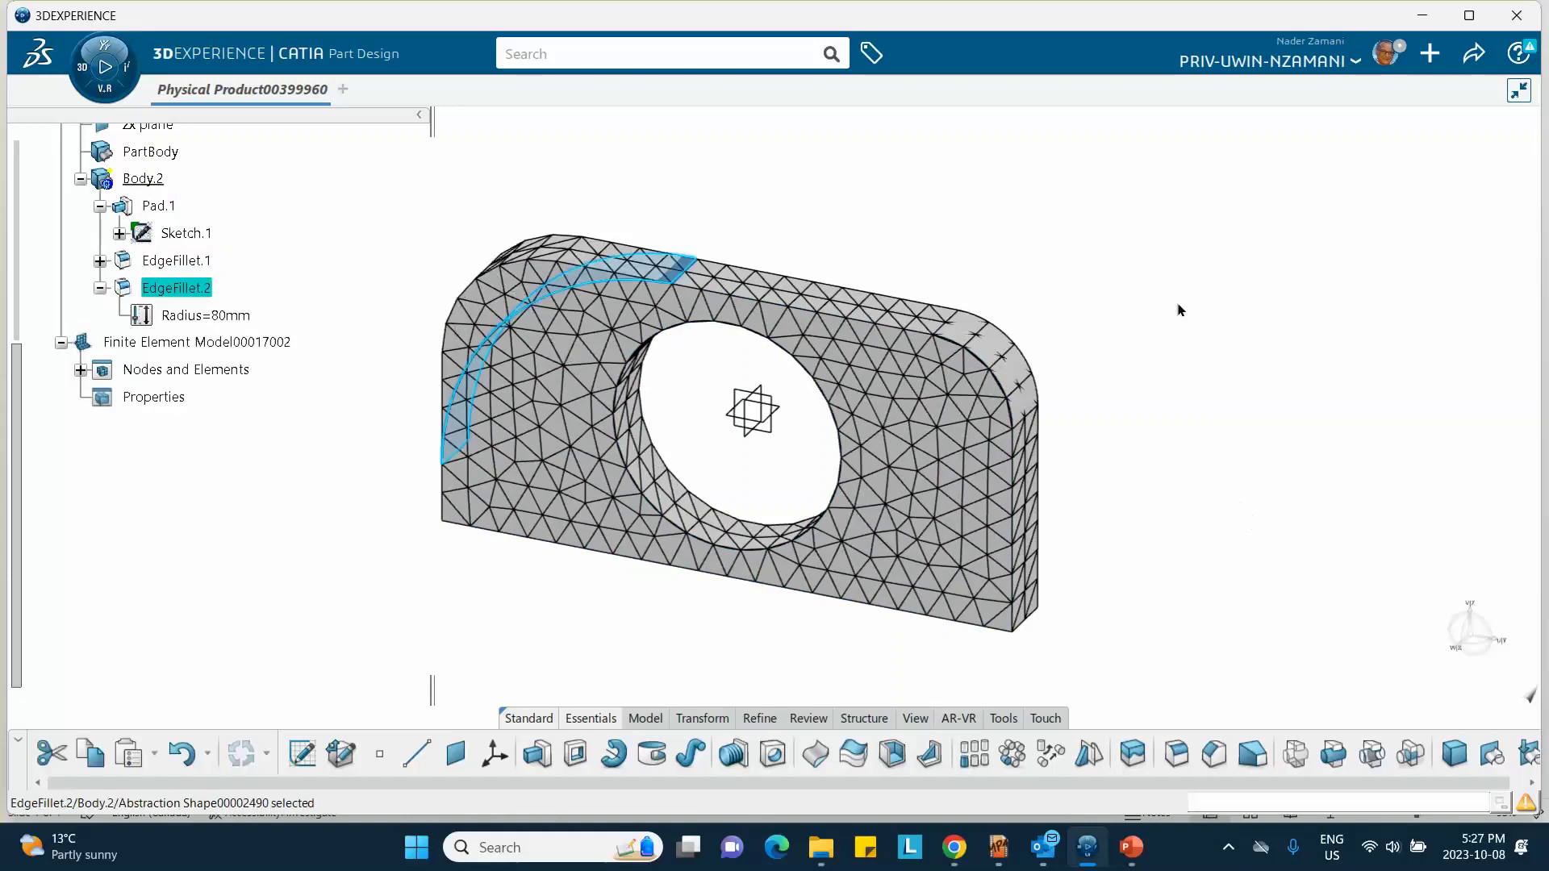
- Activate Nodes and Elements of the Finite Element Model and update the mesh
{"action": "left_click", "coordinate": [171, 373]}
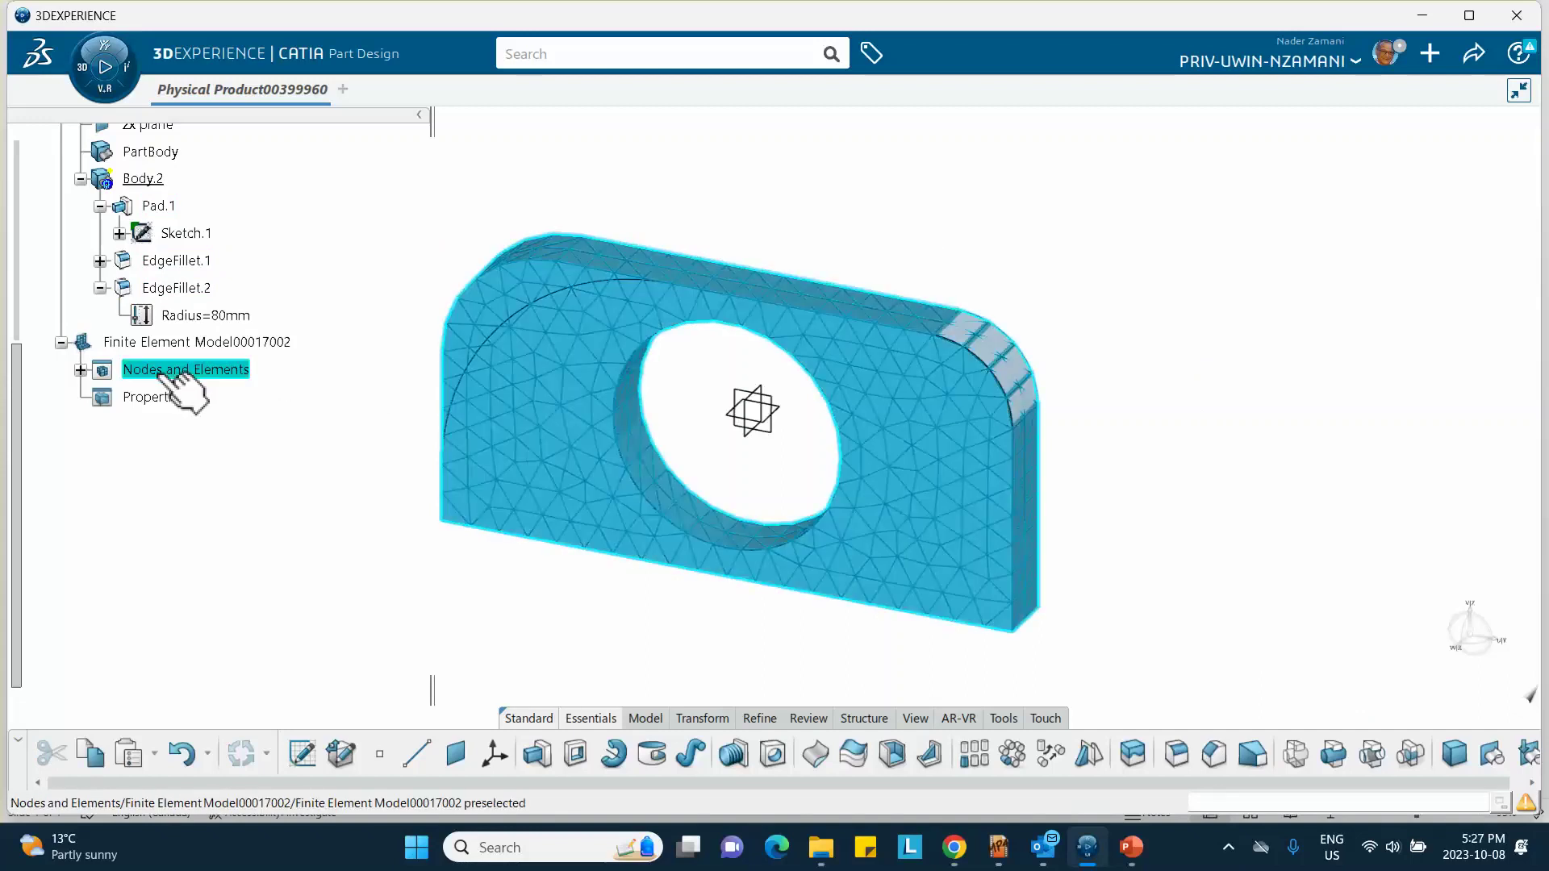
{"action": "double_click", "coordinate": [164, 372]}
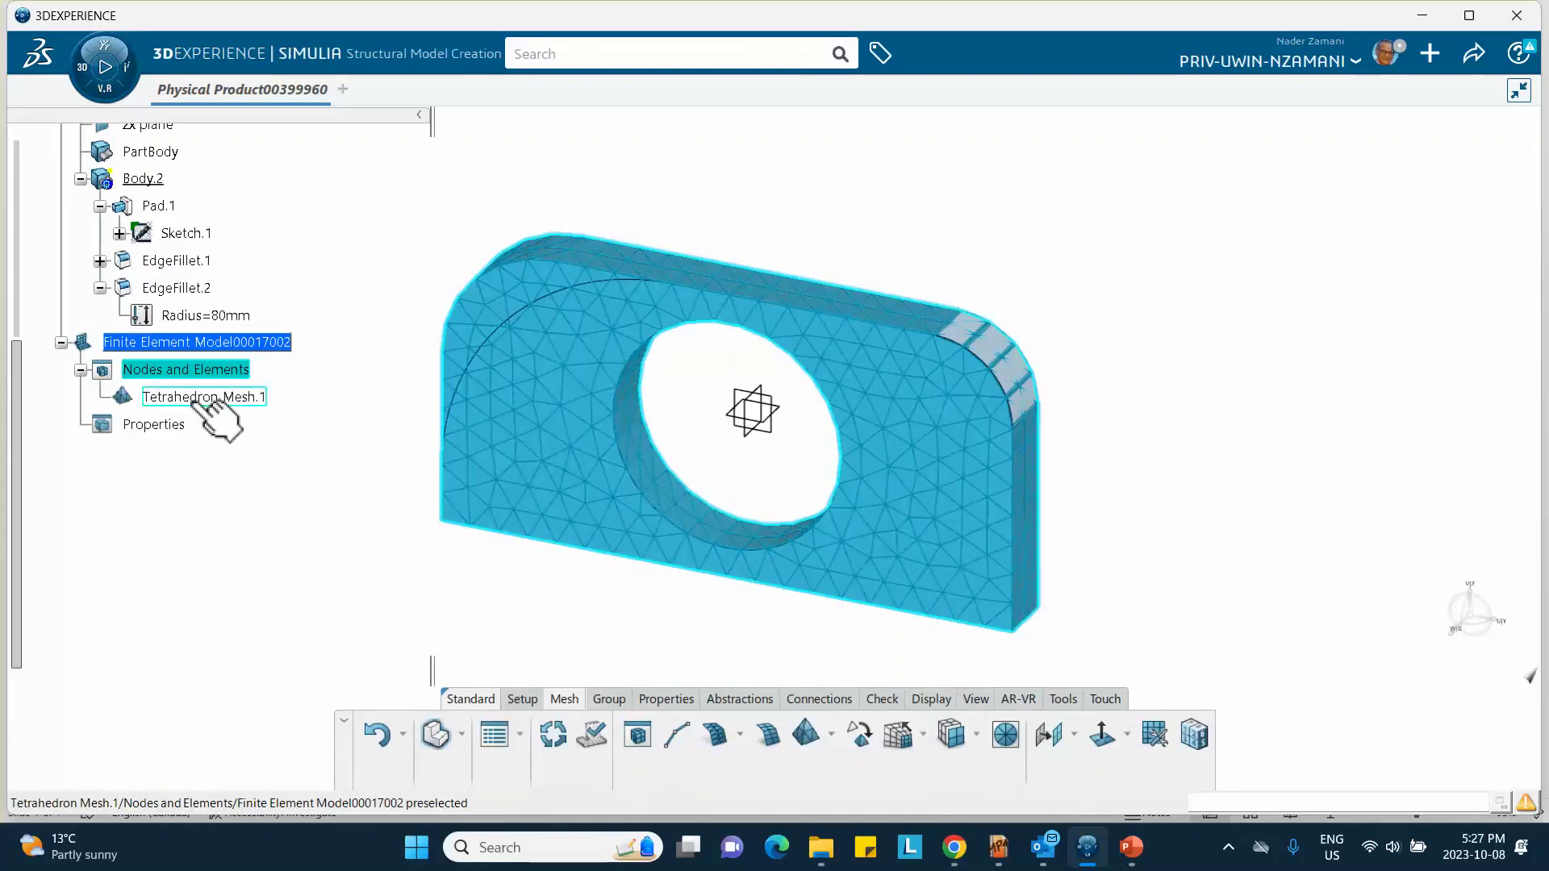
{"action": "left_click", "coordinate": [551, 732]}
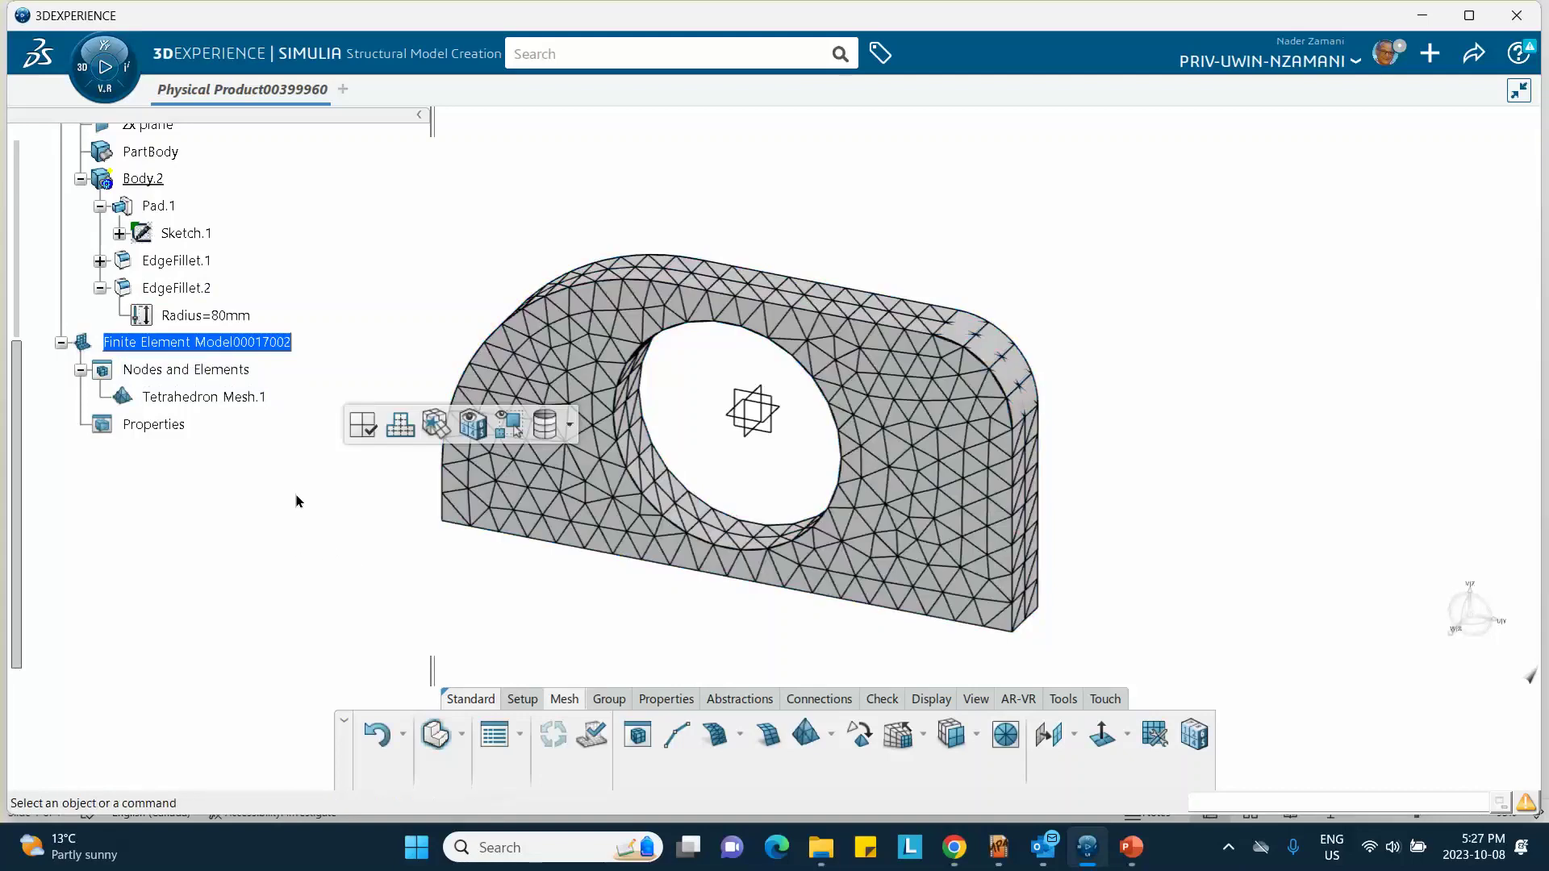
- Activate the original 3D Shape and set the radius of EdgeFillet.4 in its PartBody to 2 mm
{"action": "middle_click_drag", "start_coordinate": [321, 477], "coordinate": [330, 490]}
{"action": "scroll", "coordinate": [236, 462], "scroll_direction": "up", "scroll_amount": 7}
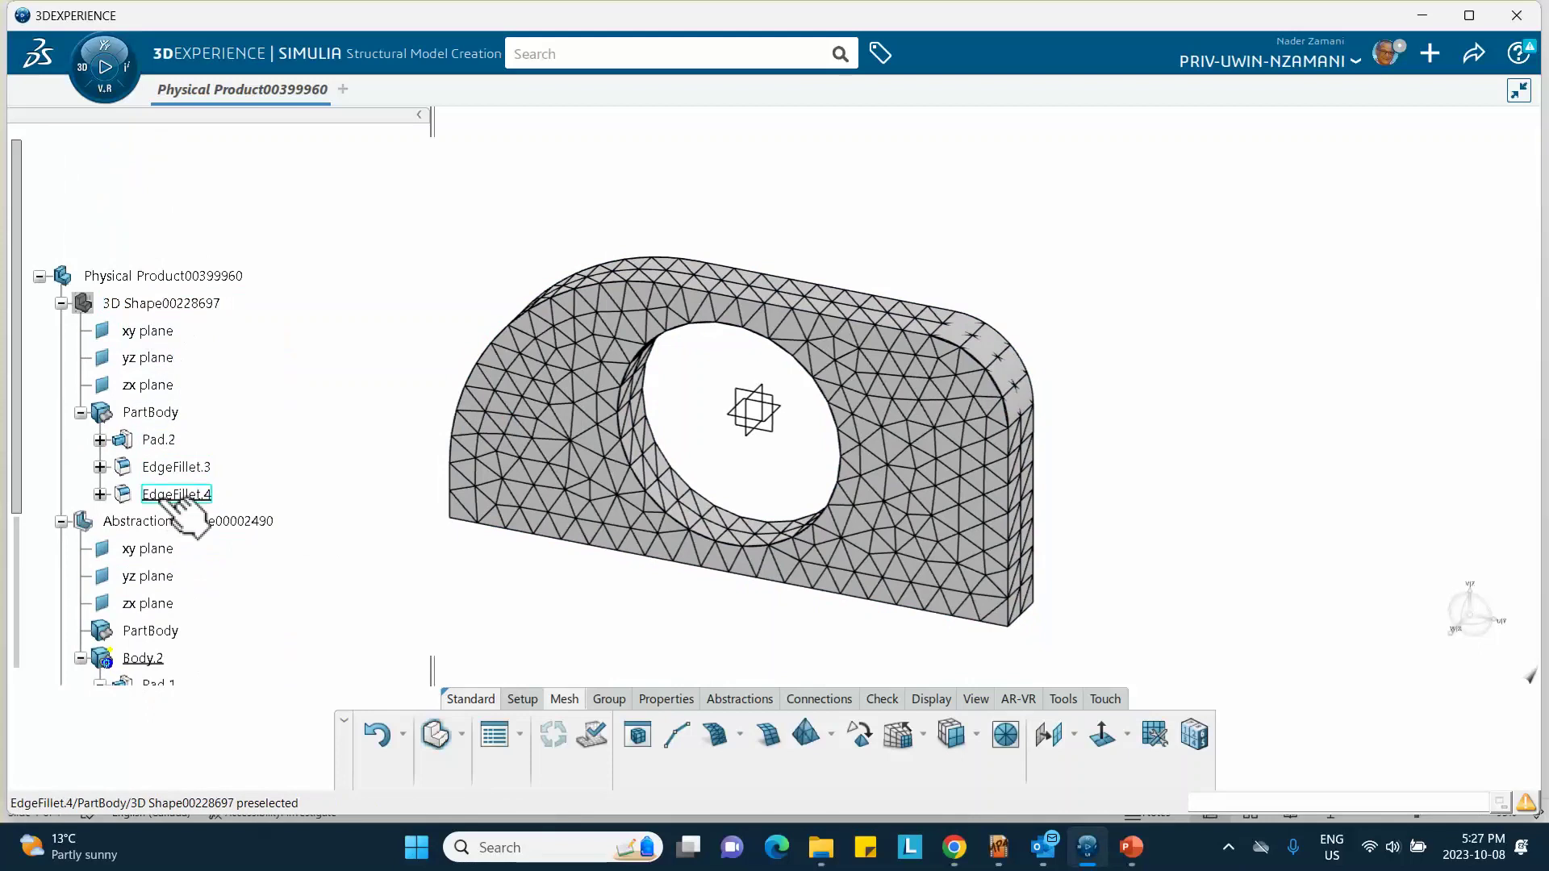
{"action": "scroll", "coordinate": [234, 358], "scroll_direction": "down", "scroll_amount": 3}
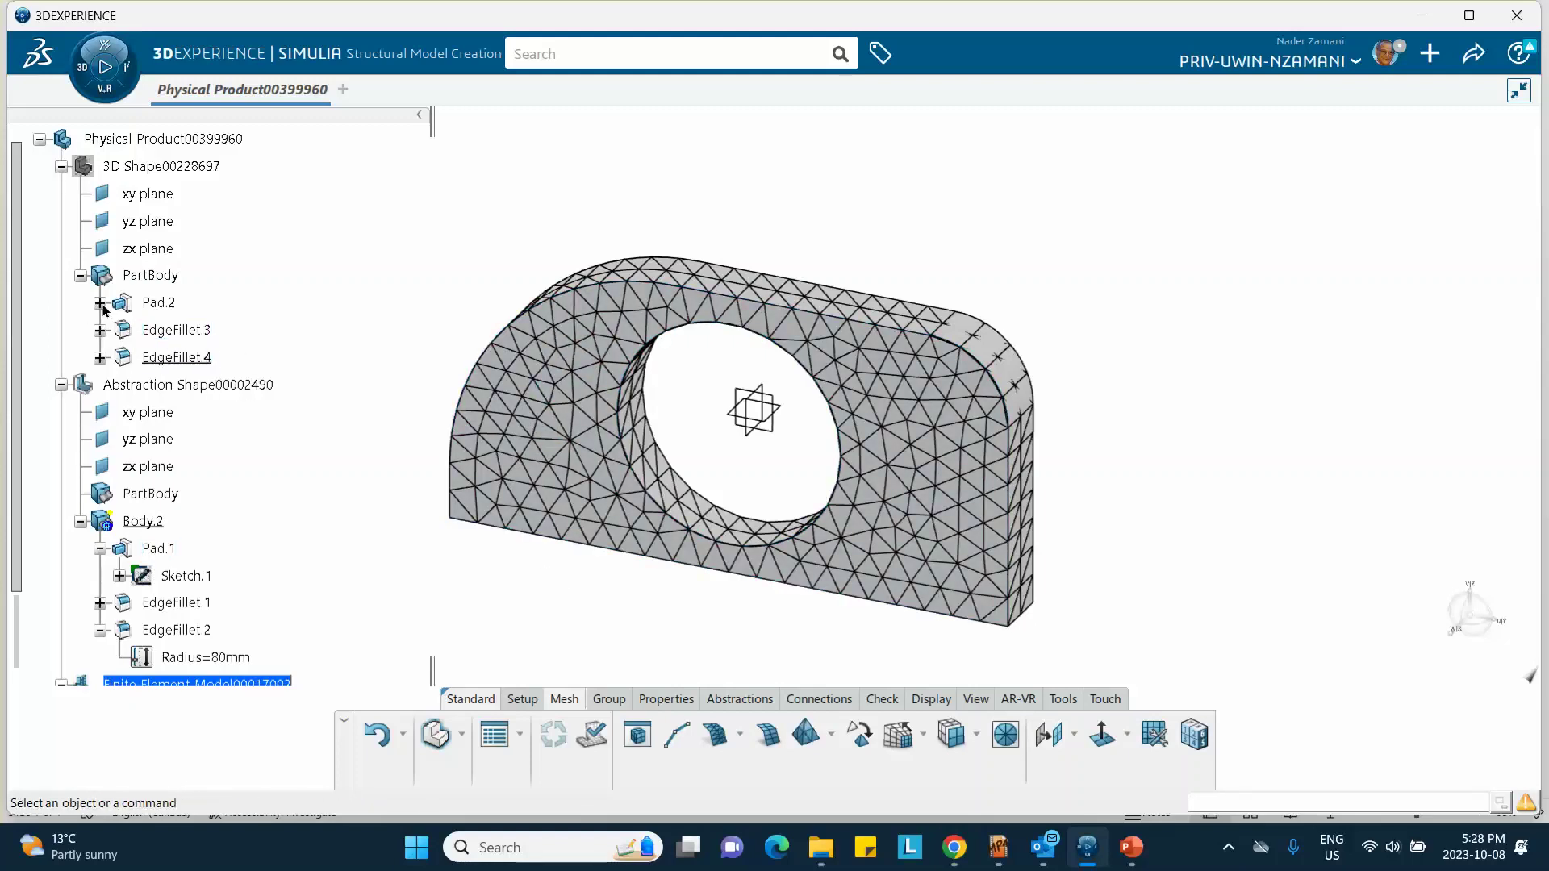
{"action": "double_click", "coordinate": [194, 168]}
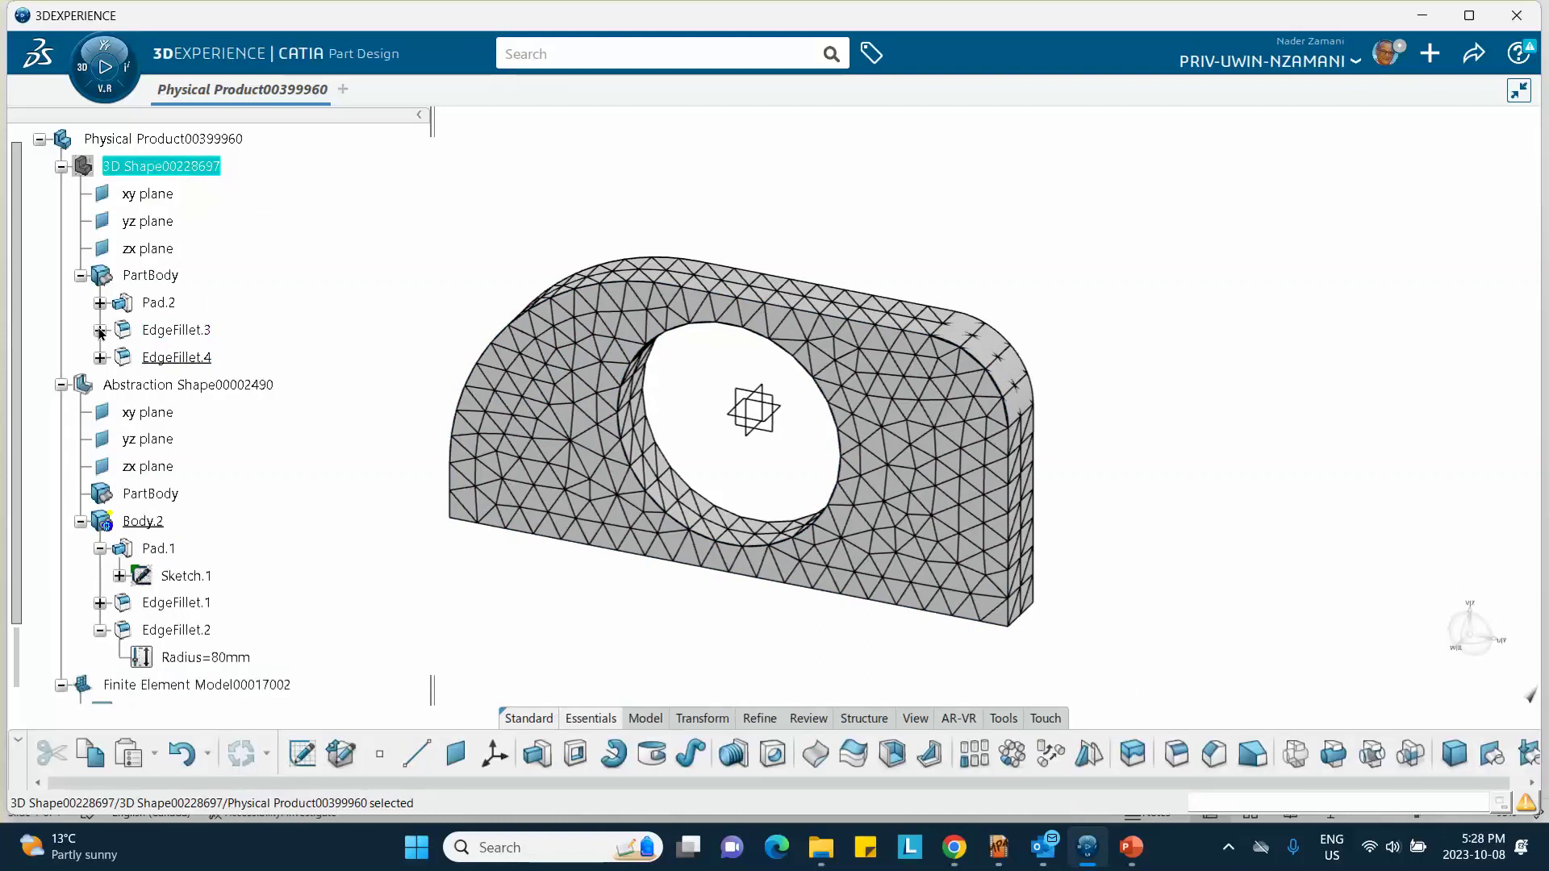
{"action": "left_click", "coordinate": [100, 357]}
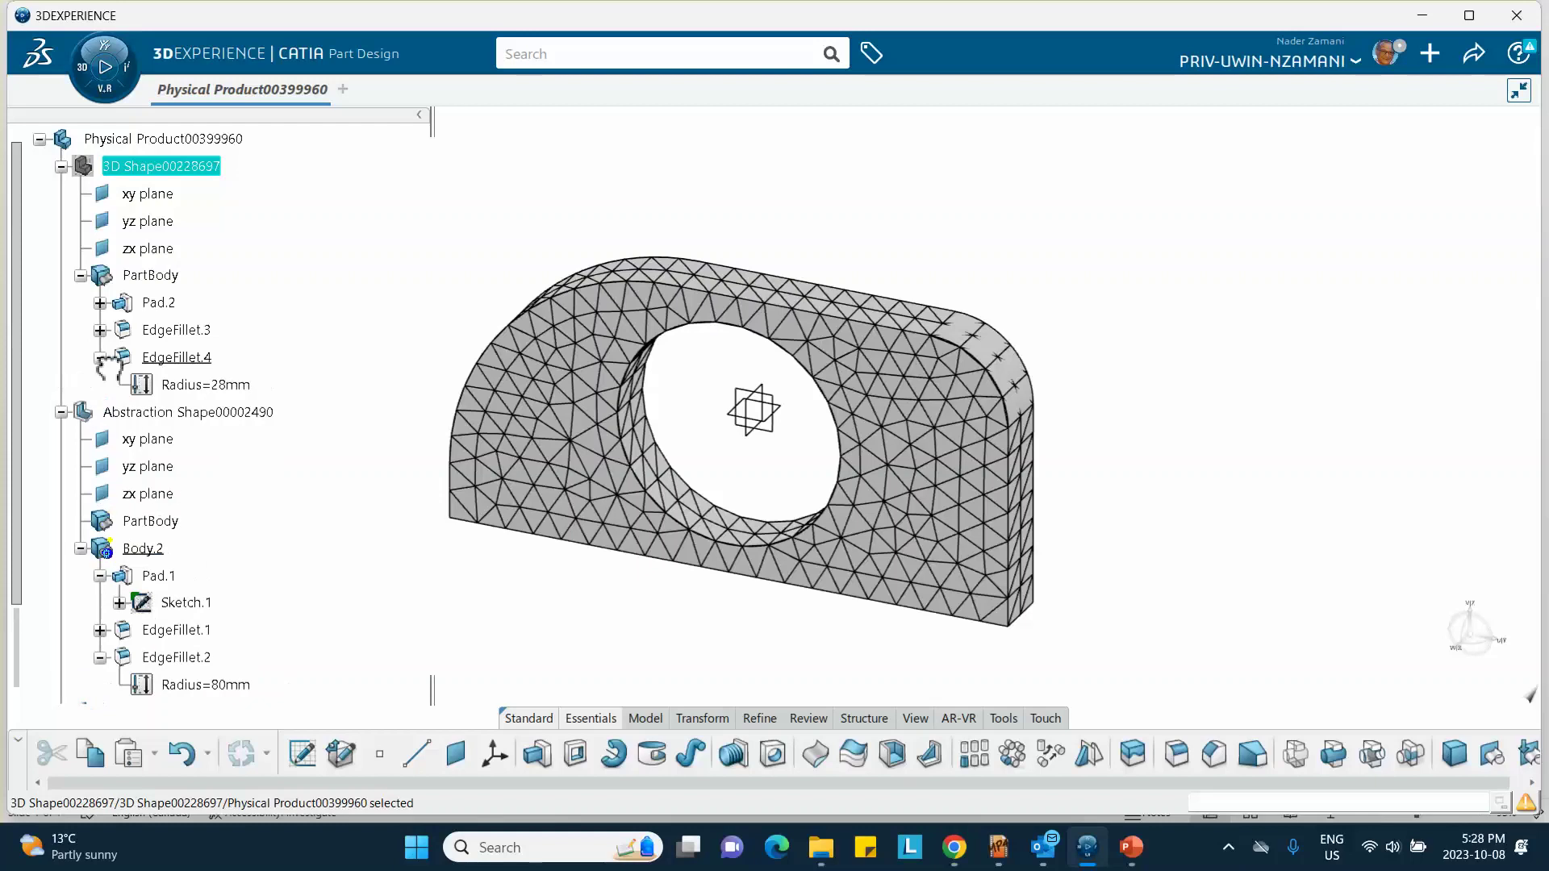
{"action": "double_click", "coordinate": [181, 358]}
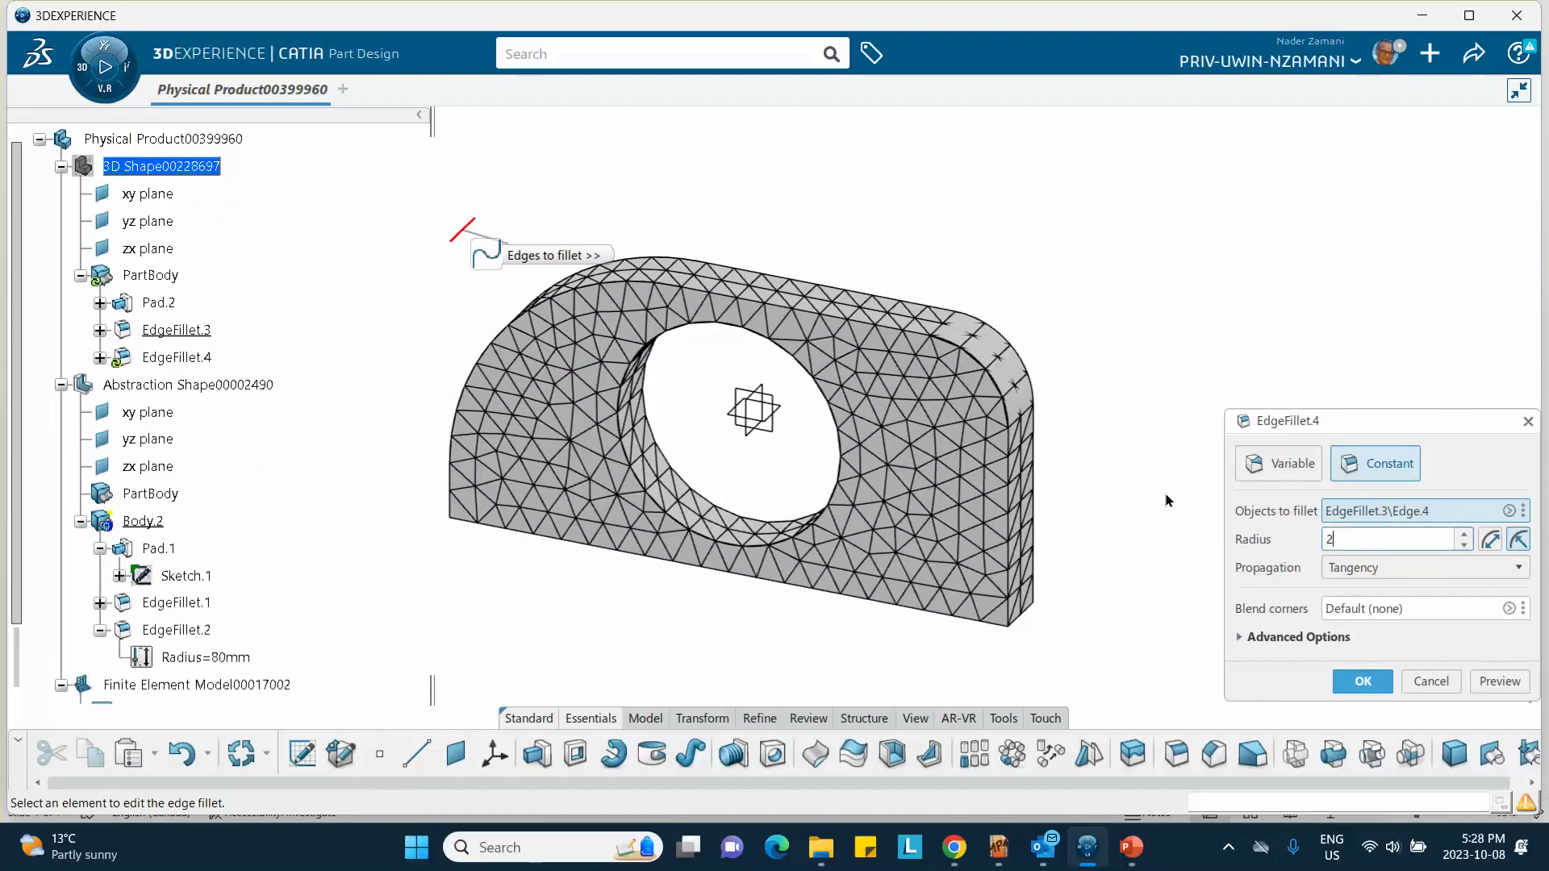
{"action": "left_click", "coordinate": [1362, 681]}
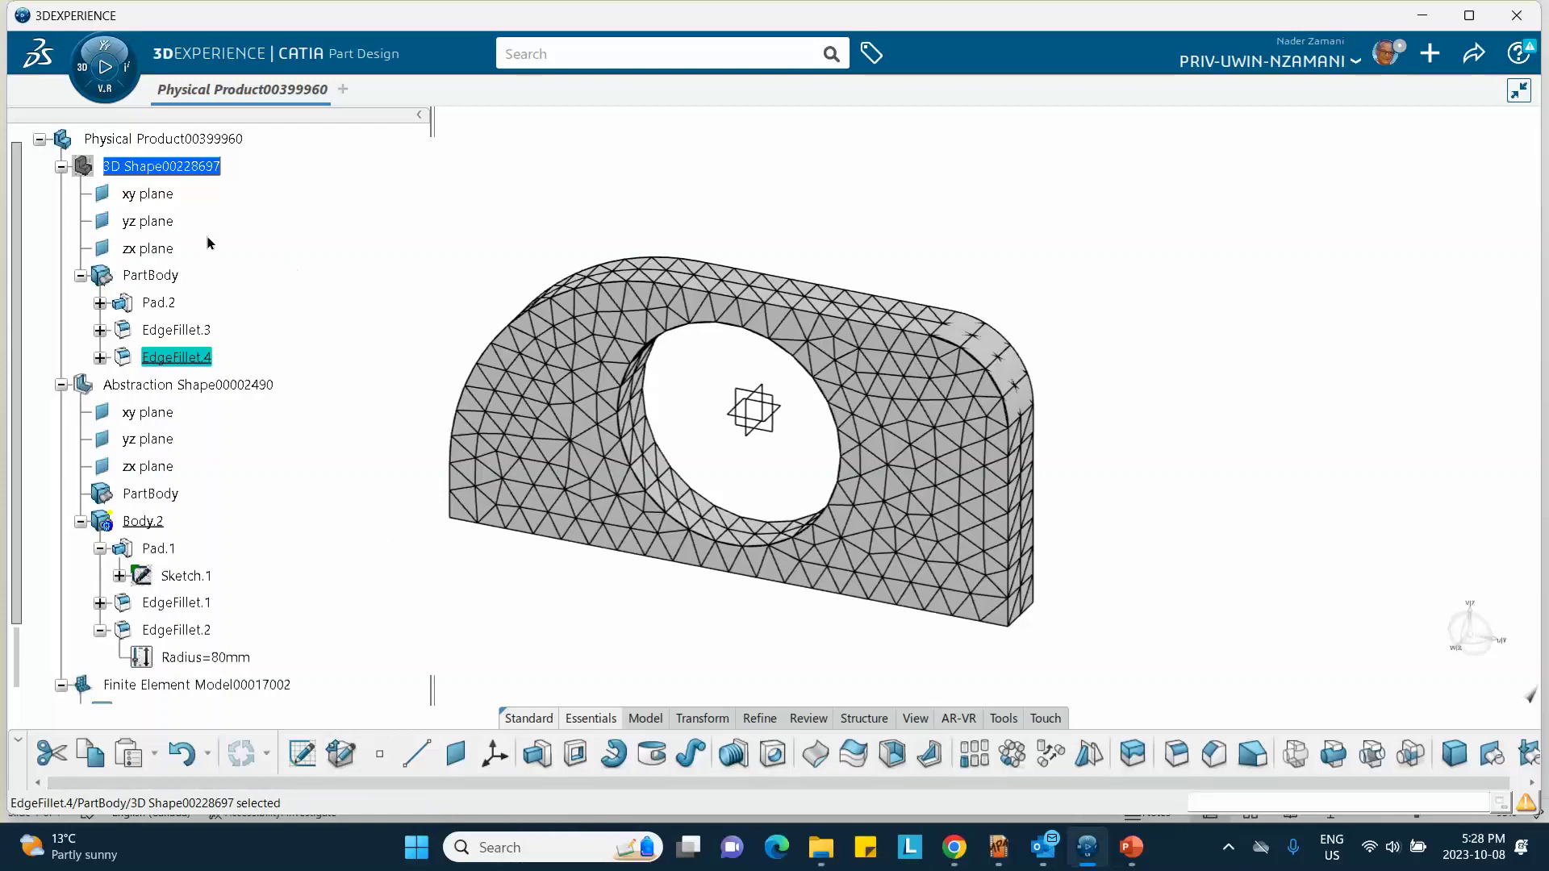
- Run a local update on the original 3D Shape
{"action": "left_click", "coordinate": [174, 165]}
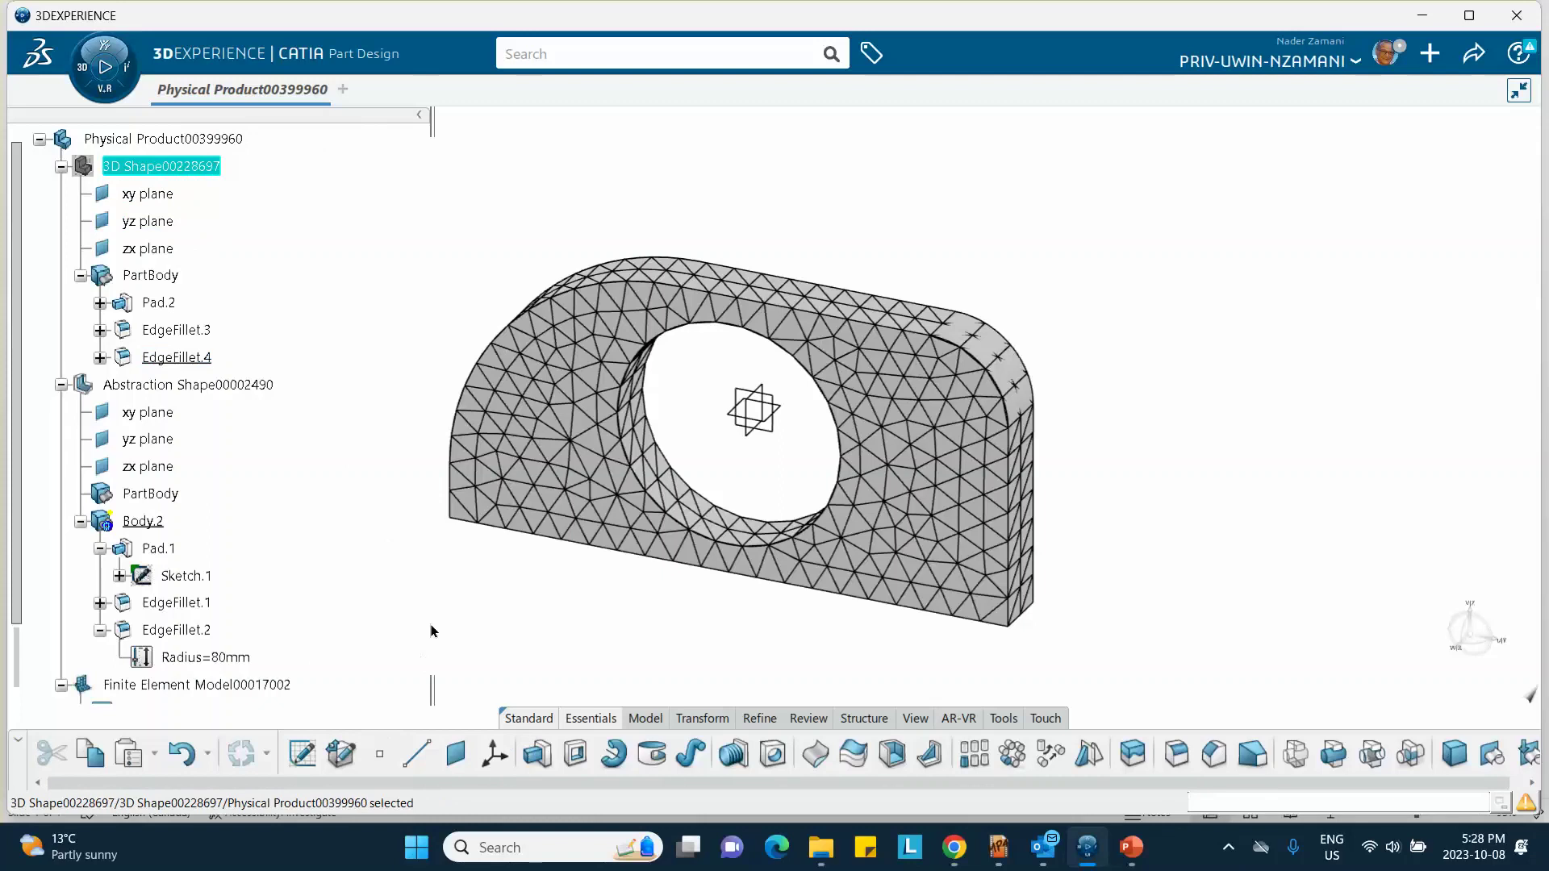
{"action": "right_click", "coordinate": [186, 164]}
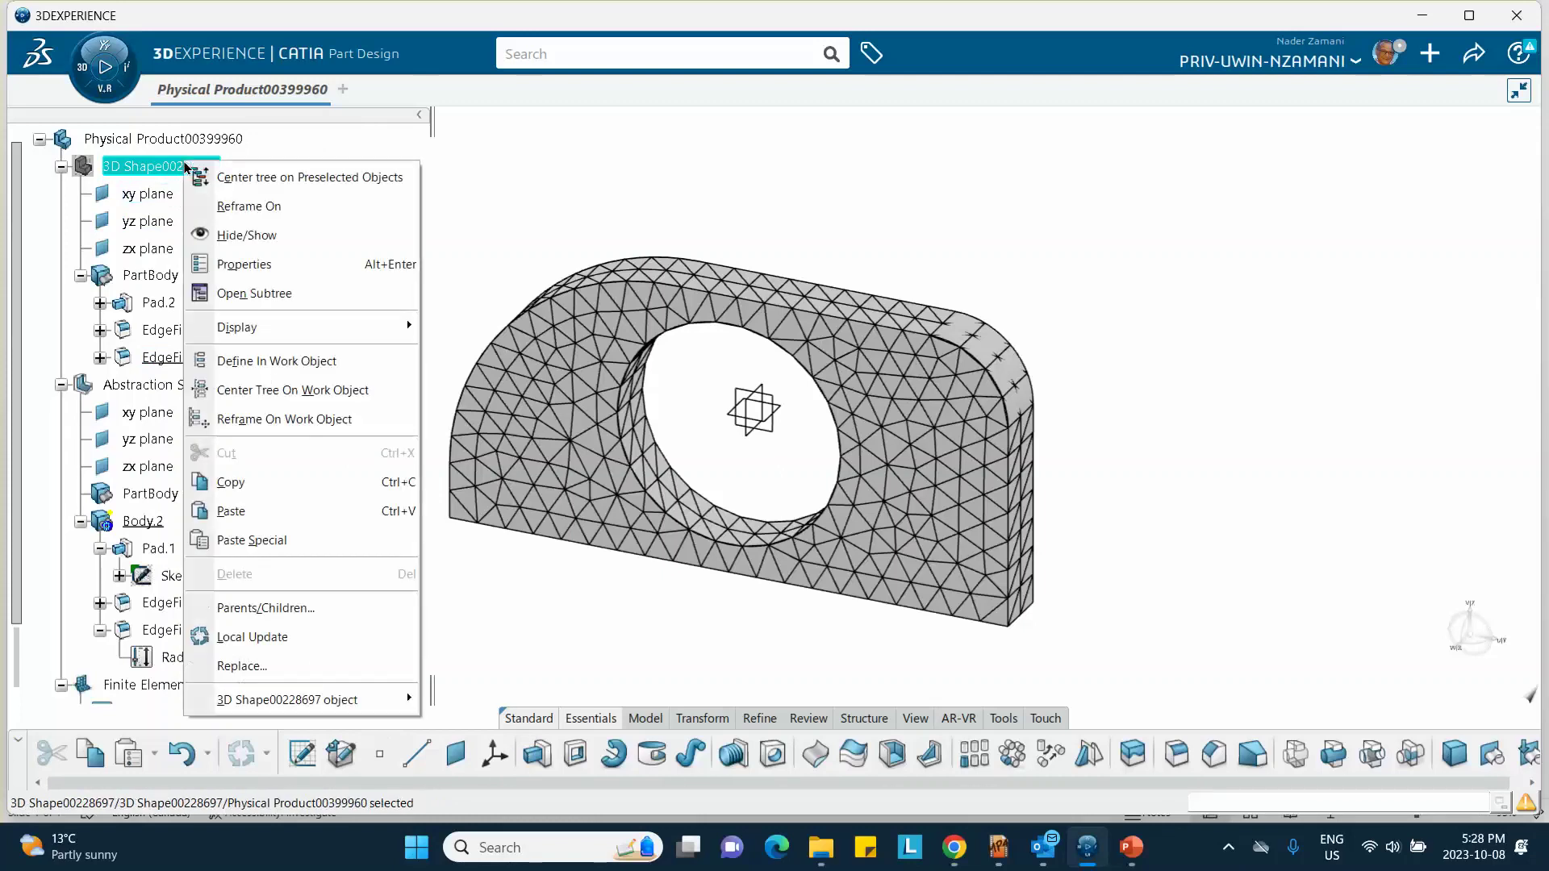
{"action": "left_click", "coordinate": [252, 637]}
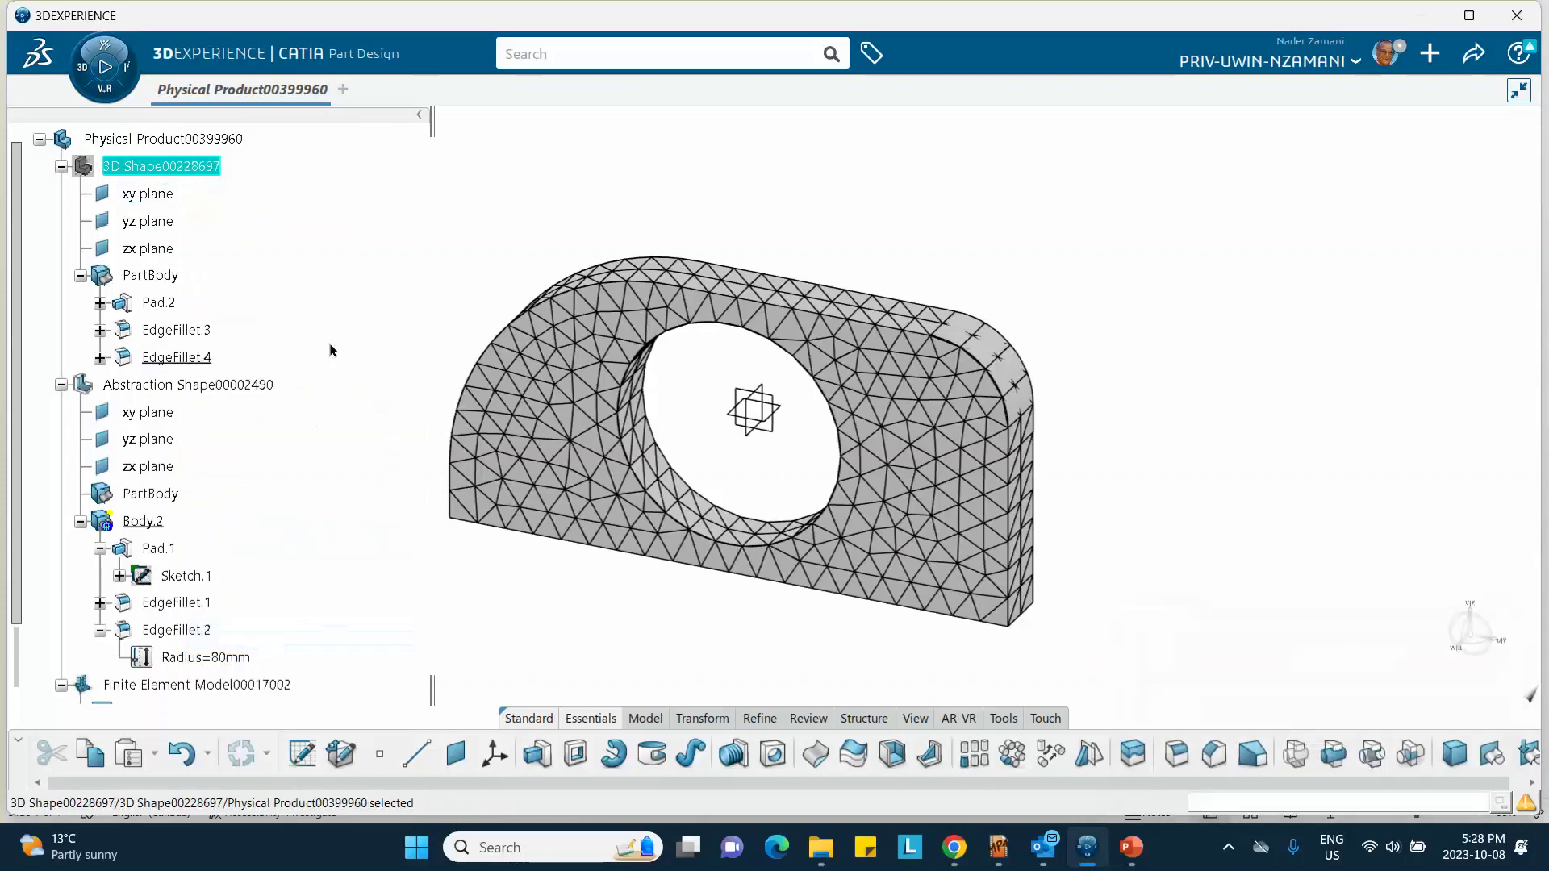
- Show the original 3D Shape and hide the Finite Element Model
{"action": "scroll", "coordinate": [156, 387], "scroll_direction": "down", "scroll_amount": 3}
{"action": "scroll", "coordinate": [156, 363], "scroll_direction": "up", "scroll_amount": 4}
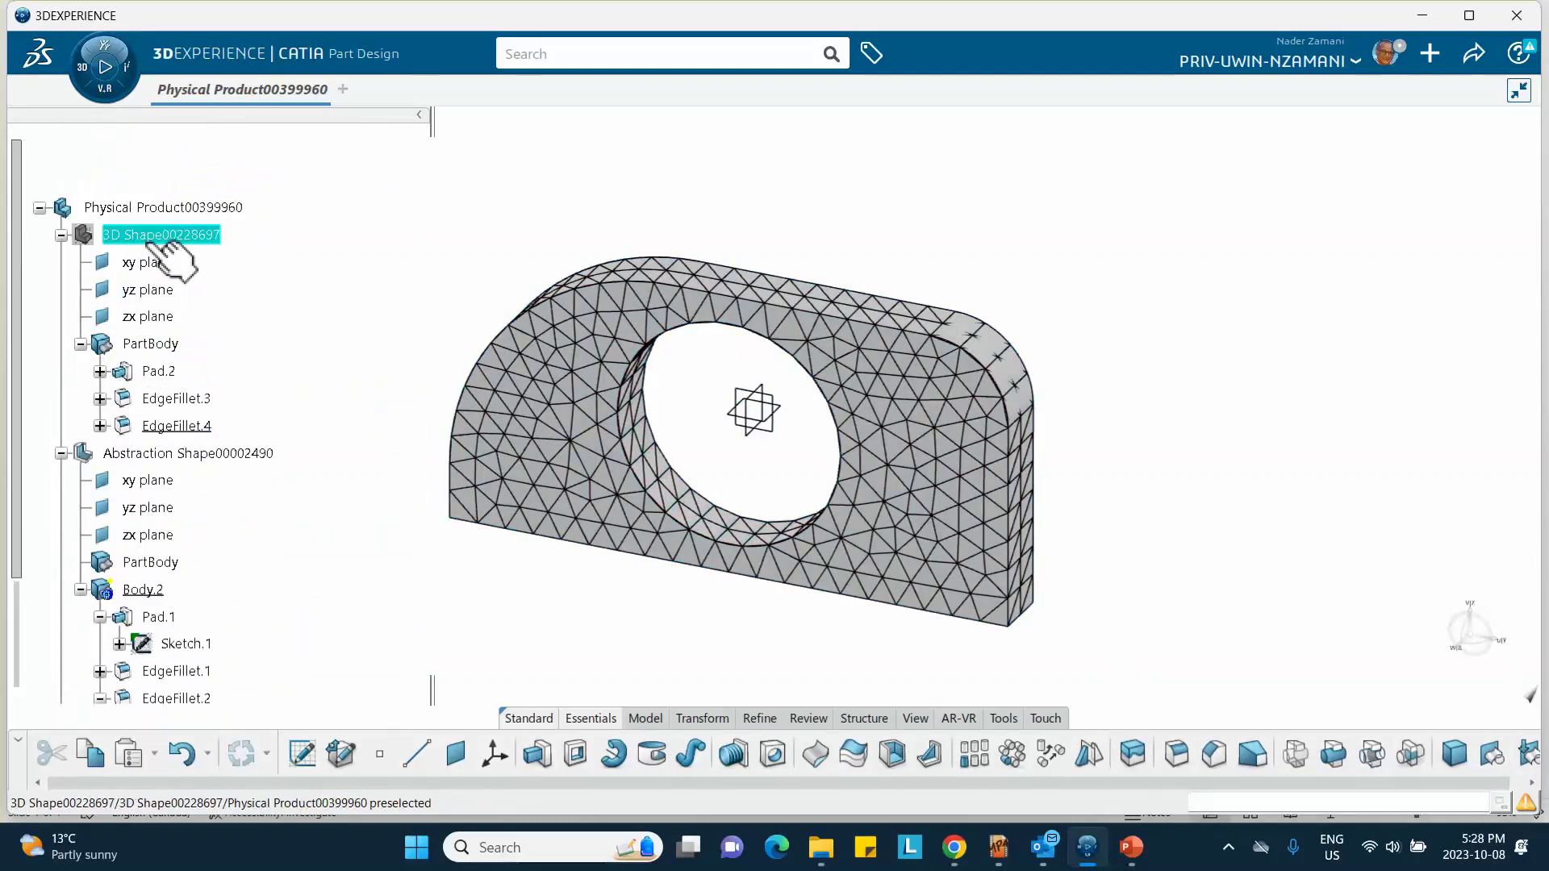
{"action": "right_click", "coordinate": [162, 235]}
{"action": "left_click", "coordinate": [193, 312]}
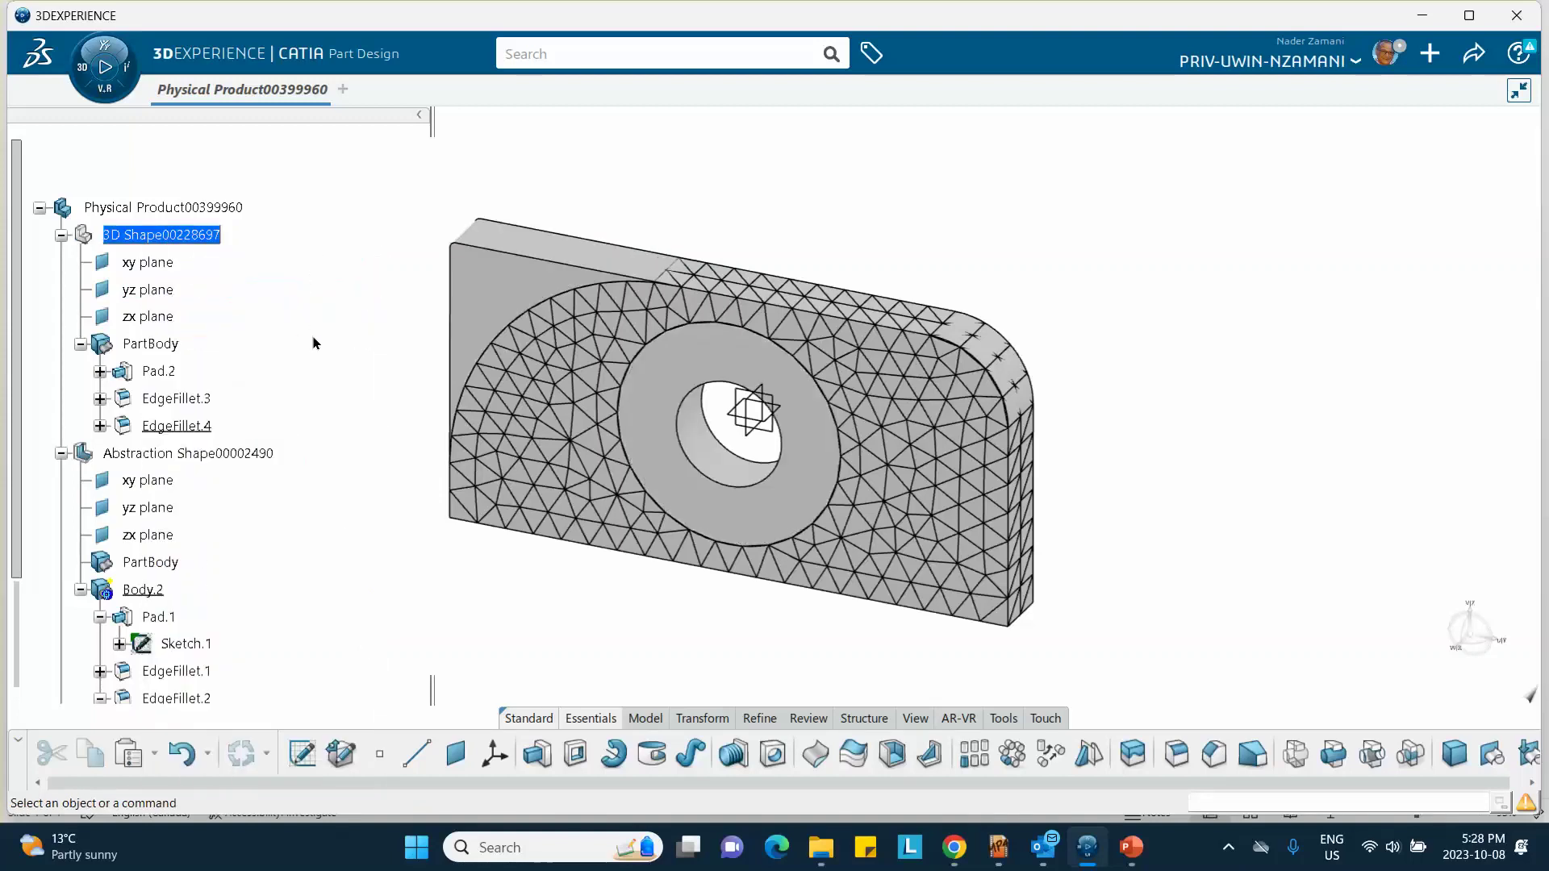
{"action": "scroll", "coordinate": [242, 330], "scroll_direction": "down", "scroll_amount": 3}
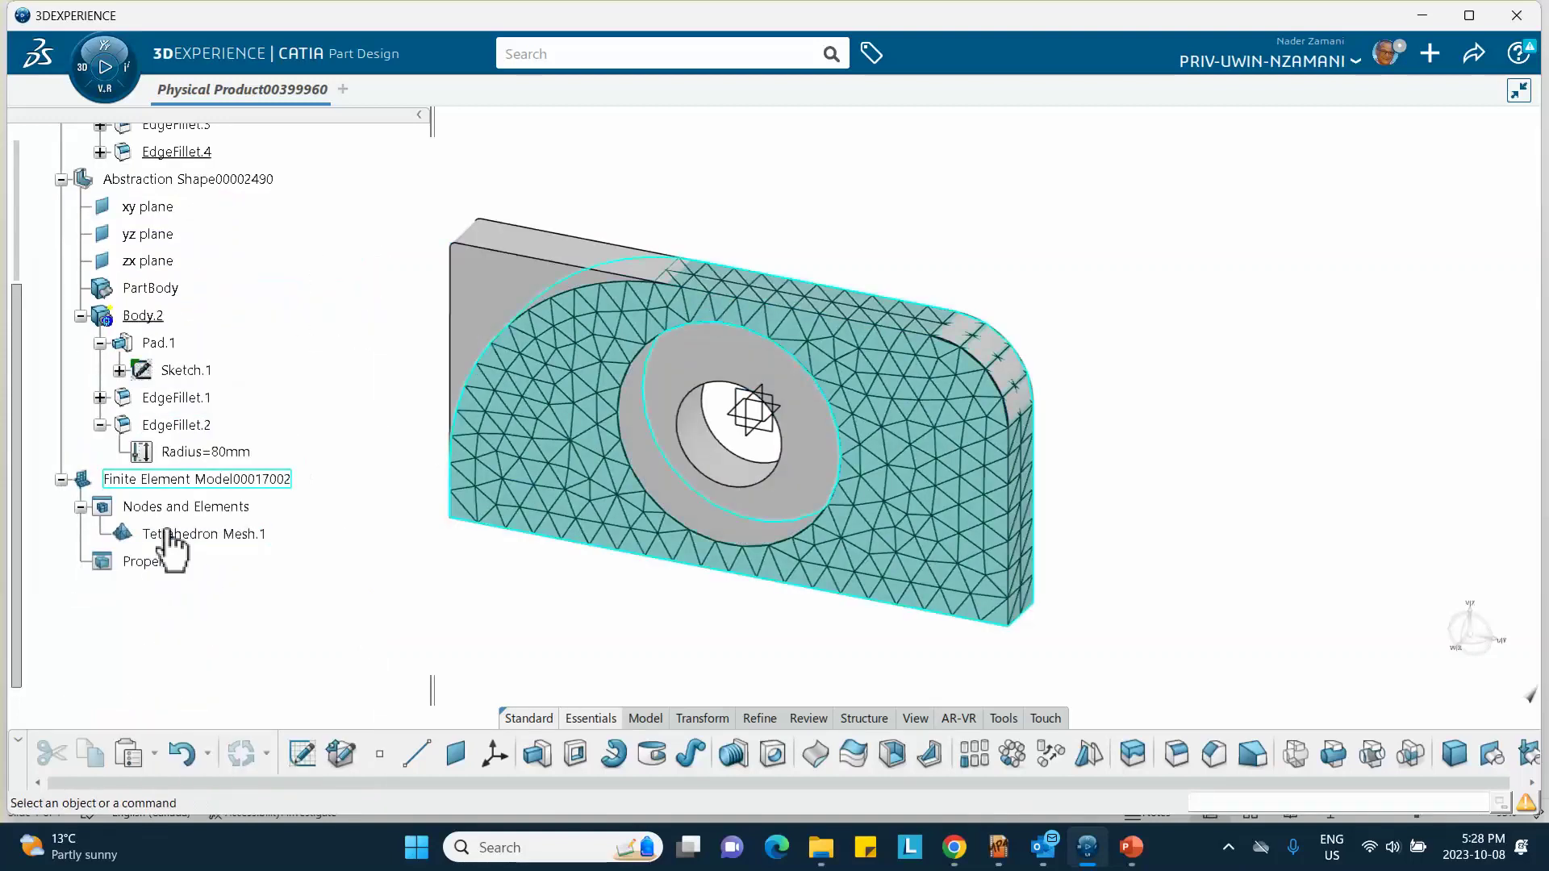
{"action": "right_click", "coordinate": [194, 481]}
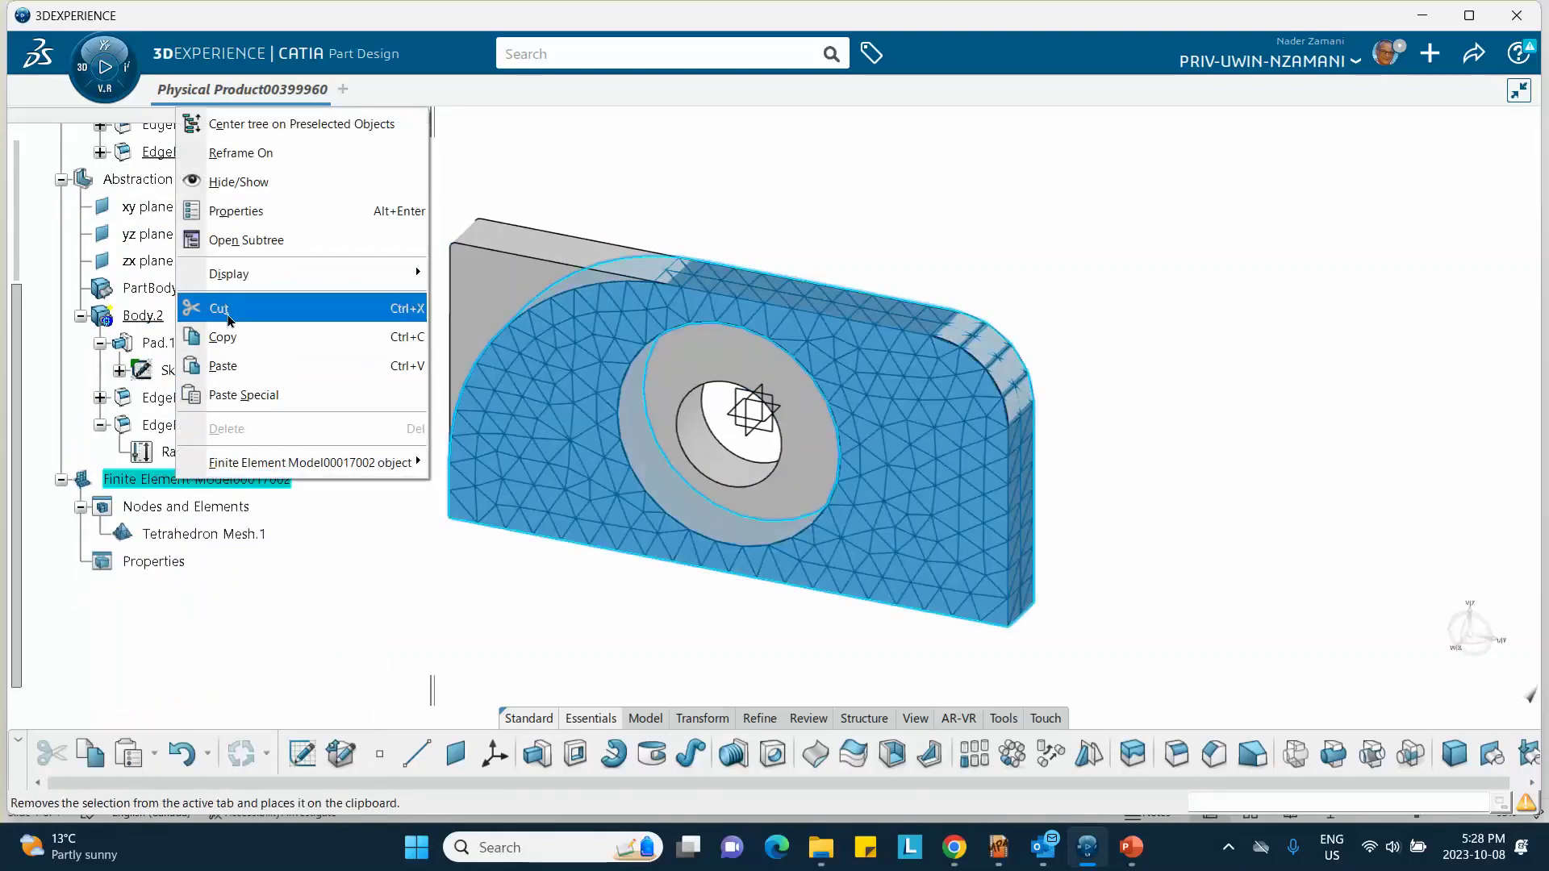
{"action": "left_click", "coordinate": [238, 182]}
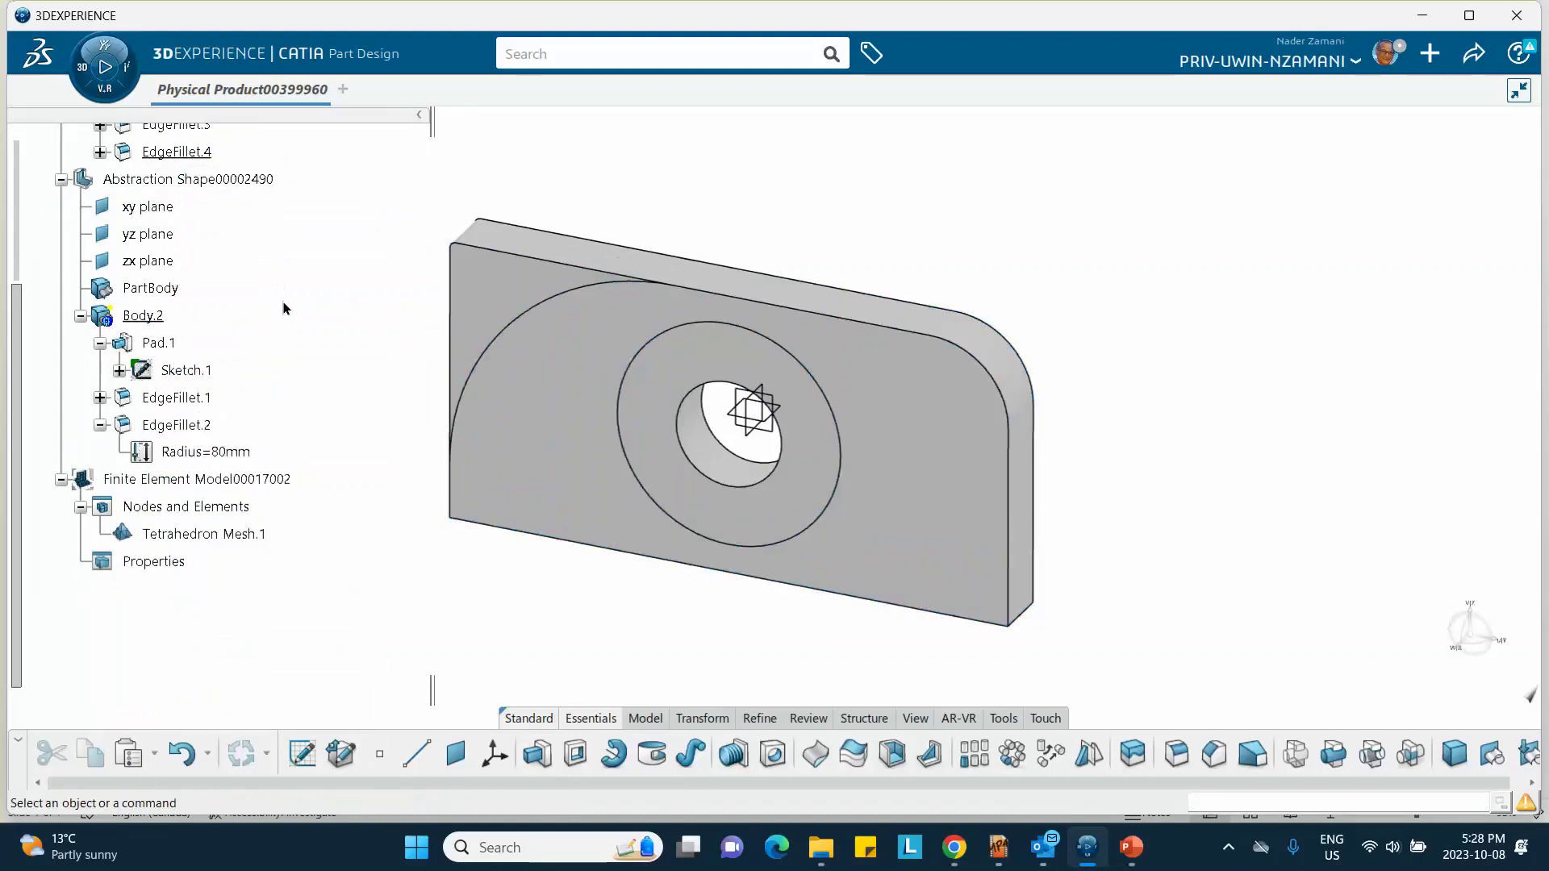
- Hide the Abstraction Shape and examine the EdgeFillet.4 corner of the original plate up close
{"action": "scroll", "coordinate": [282, 306], "scroll_direction": "up", "scroll_amount": 1}
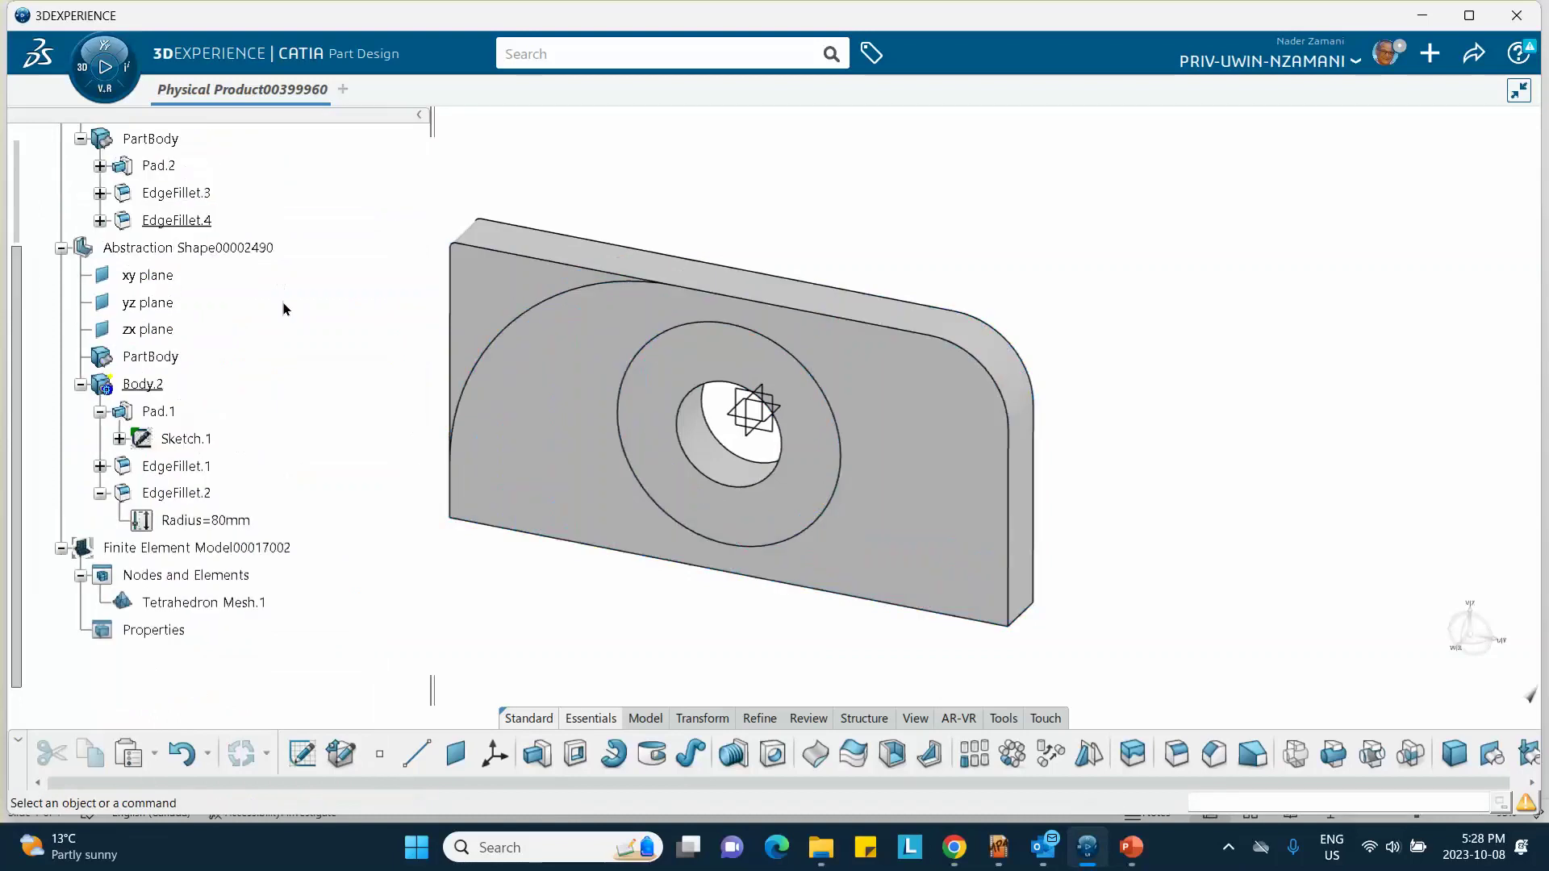
{"action": "right_click", "coordinate": [161, 250]}
{"action": "left_click", "coordinate": [213, 322]}
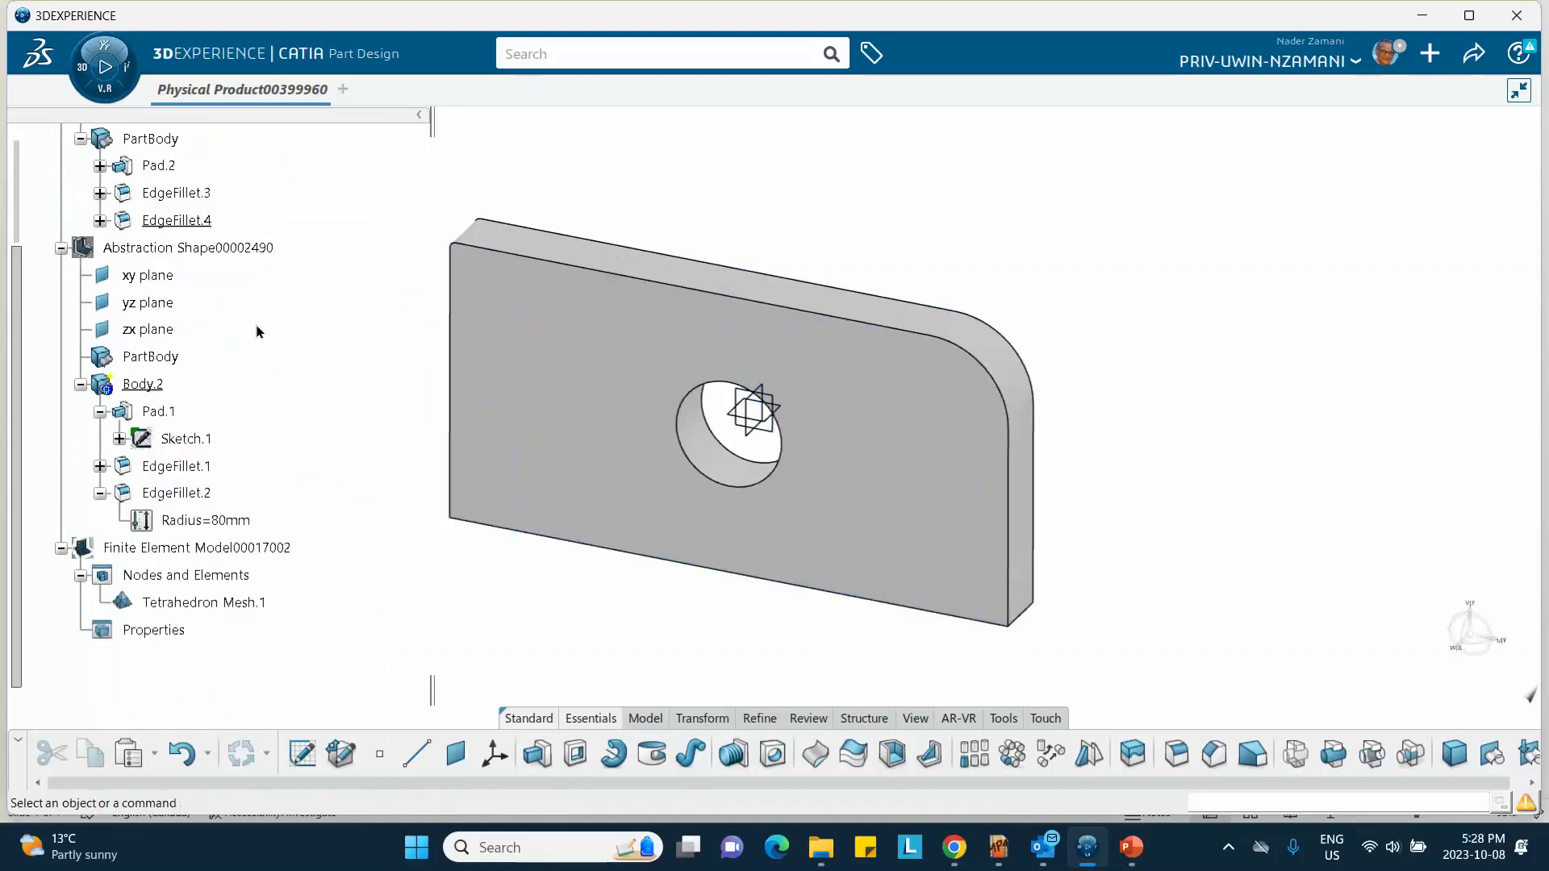
{"action": "middle_click_drag", "start_coordinate": [366, 338], "coordinate": [597, 336]}
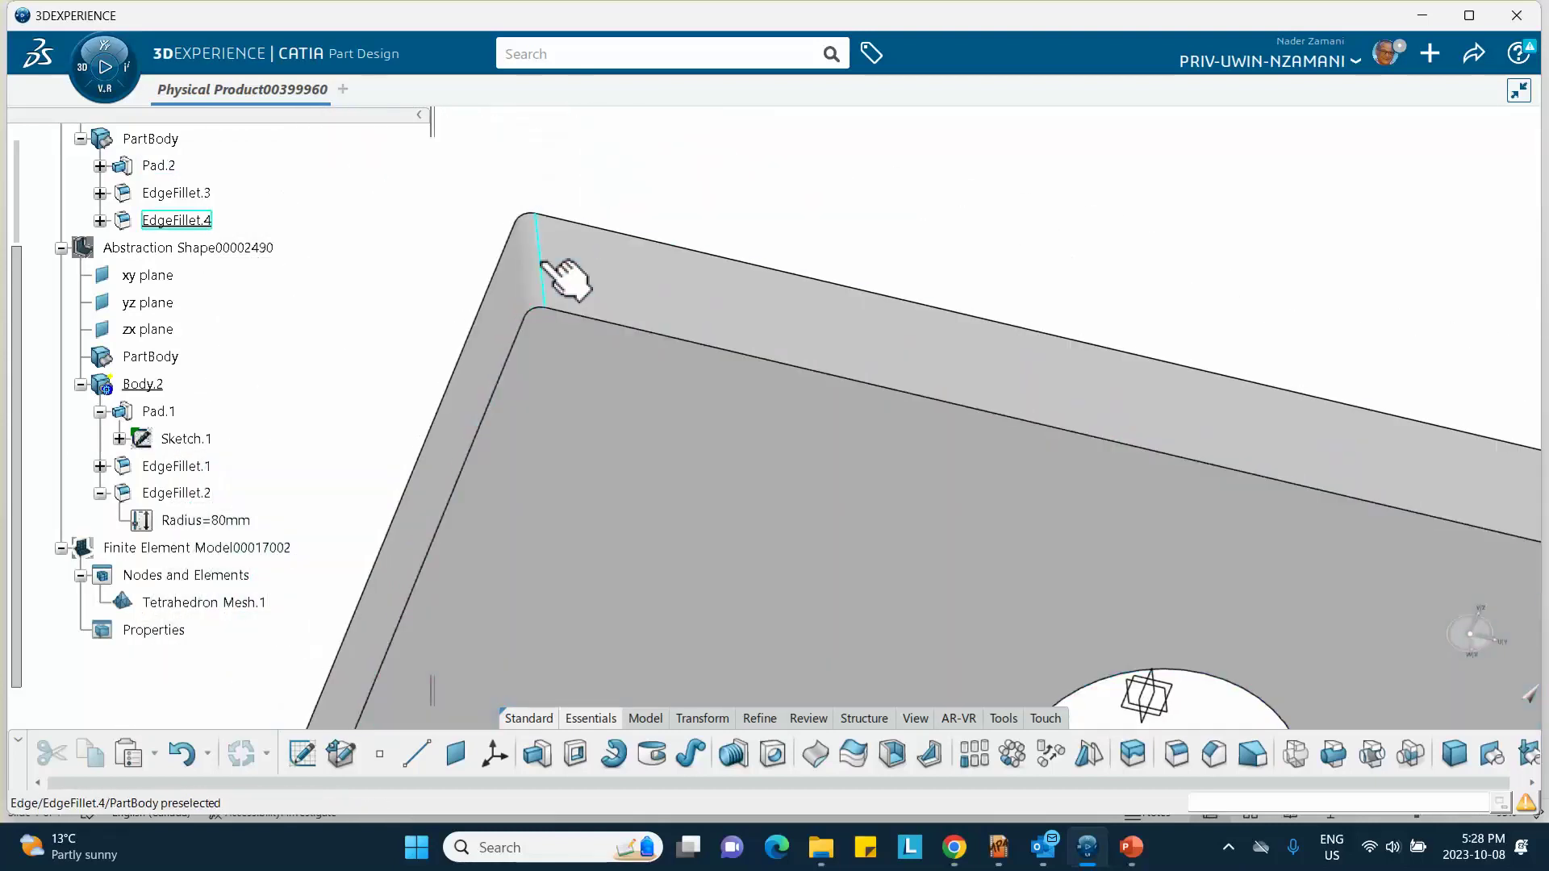
{"action": "middle_click_drag", "start_coordinate": [559, 278], "coordinate": [594, 345]}
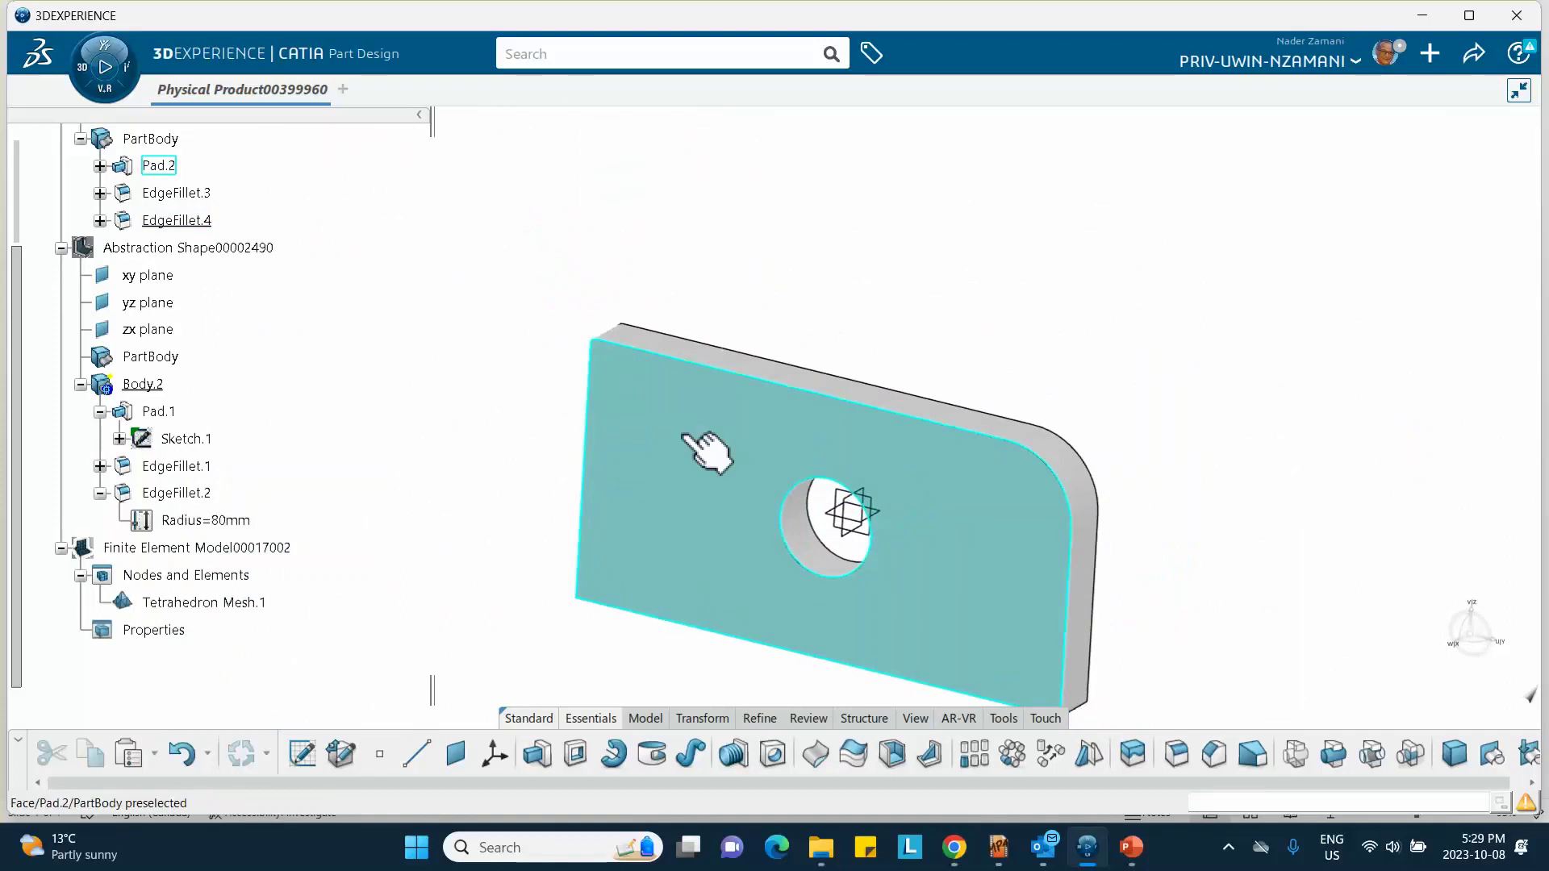
{"action": "middle_click_drag", "start_coordinate": [702, 449], "coordinate": [422, 366]}
- Hide the 3D Shape again, redisplay the Abstraction Shape and mesh, and activate Nodes and Elements
{"action": "left_click", "coordinate": [172, 575]}
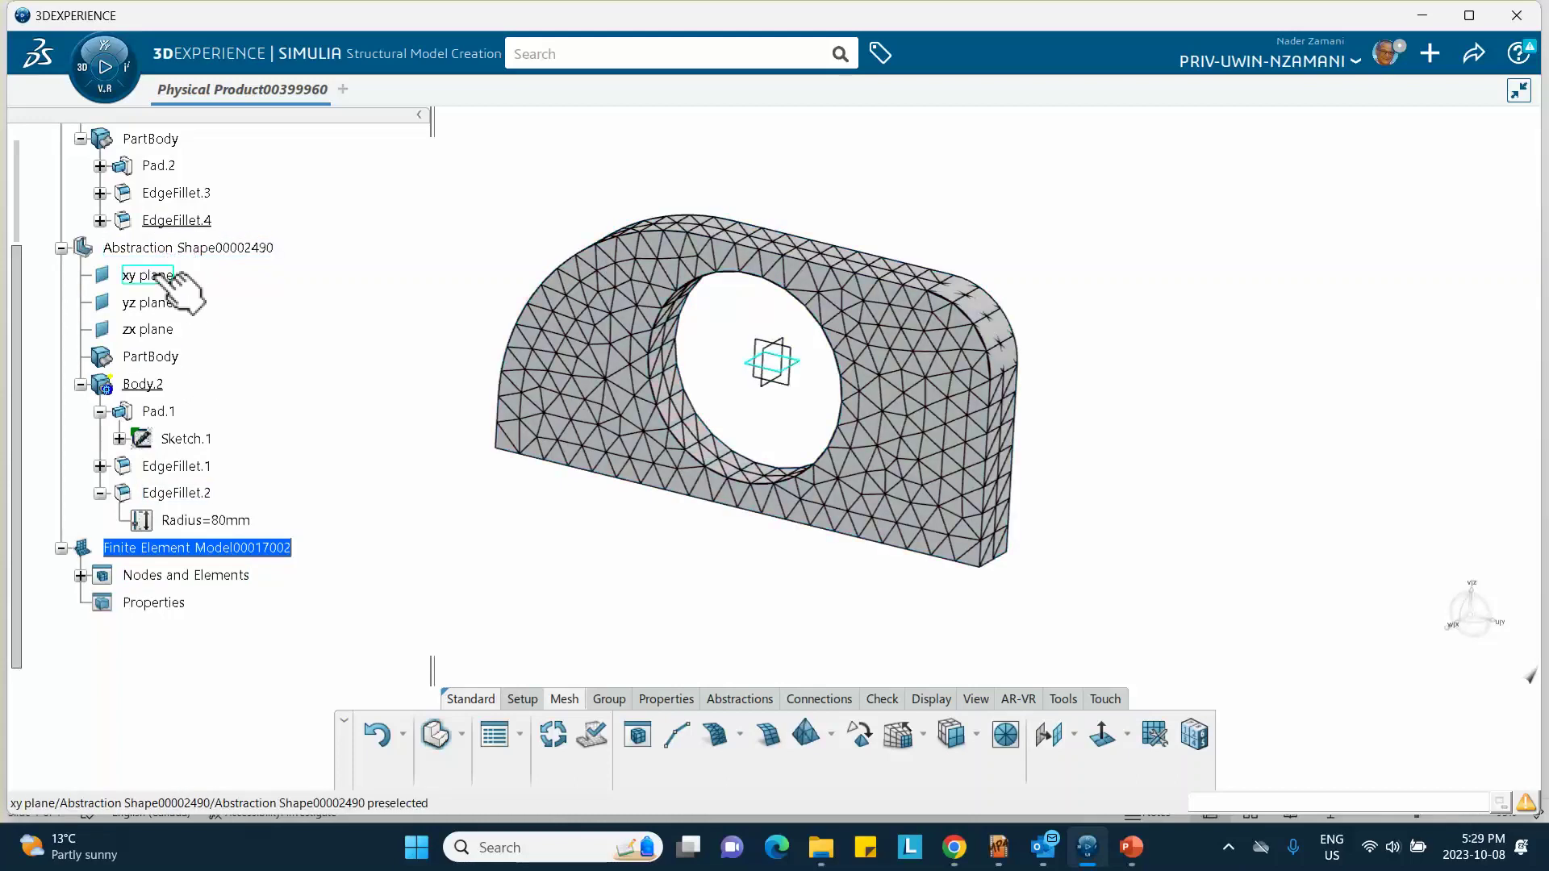
{"action": "scroll", "coordinate": [232, 292], "scroll_direction": "up", "scroll_amount": 2}
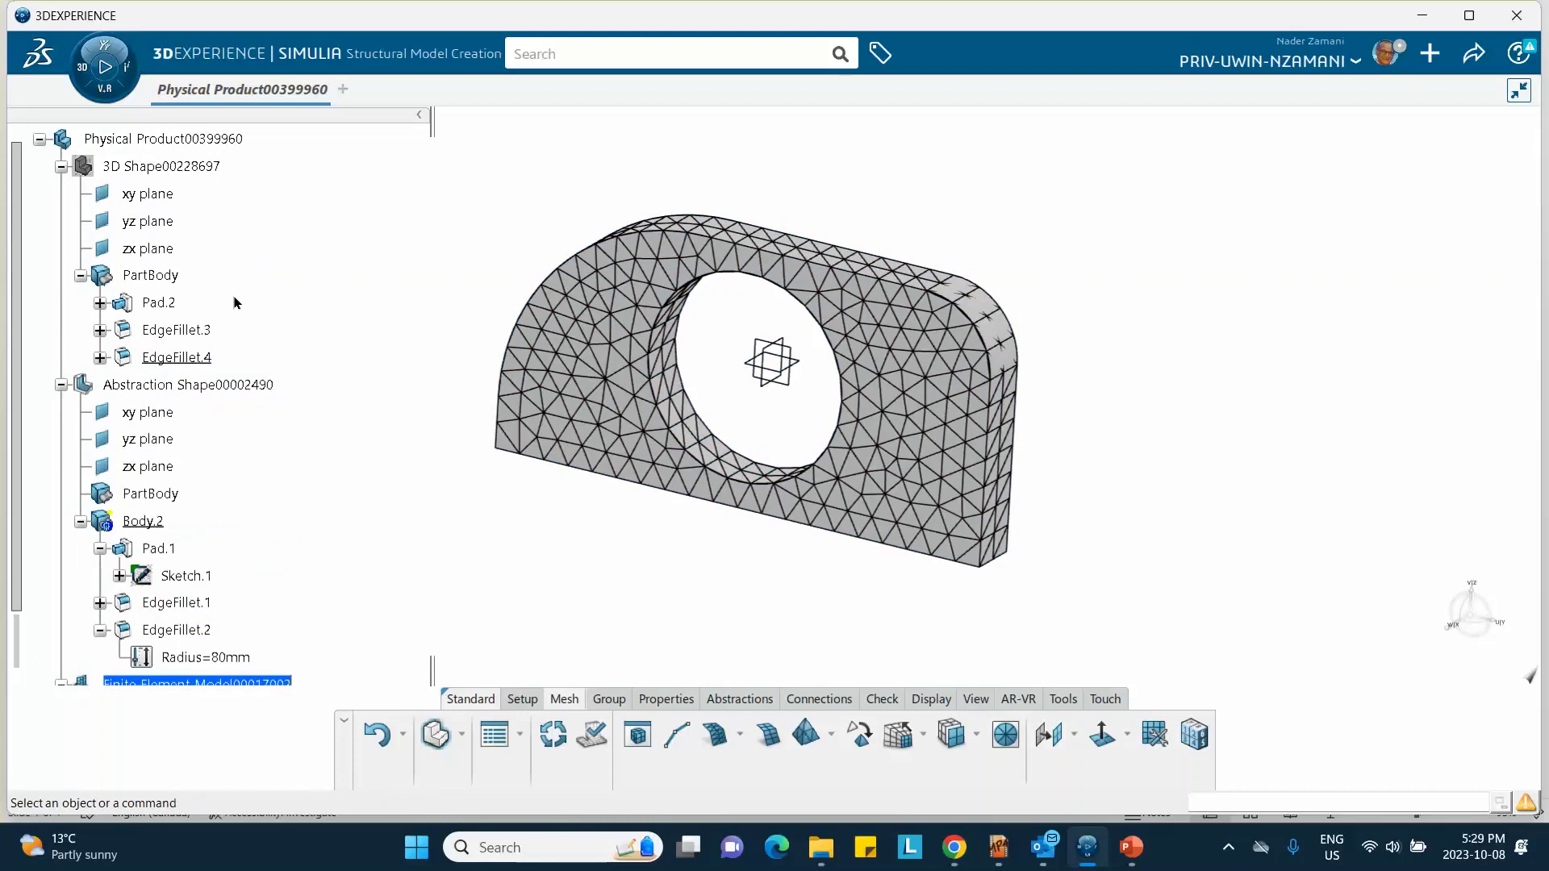
{"action": "scroll", "coordinate": [233, 303], "scroll_direction": "down", "scroll_amount": 1}
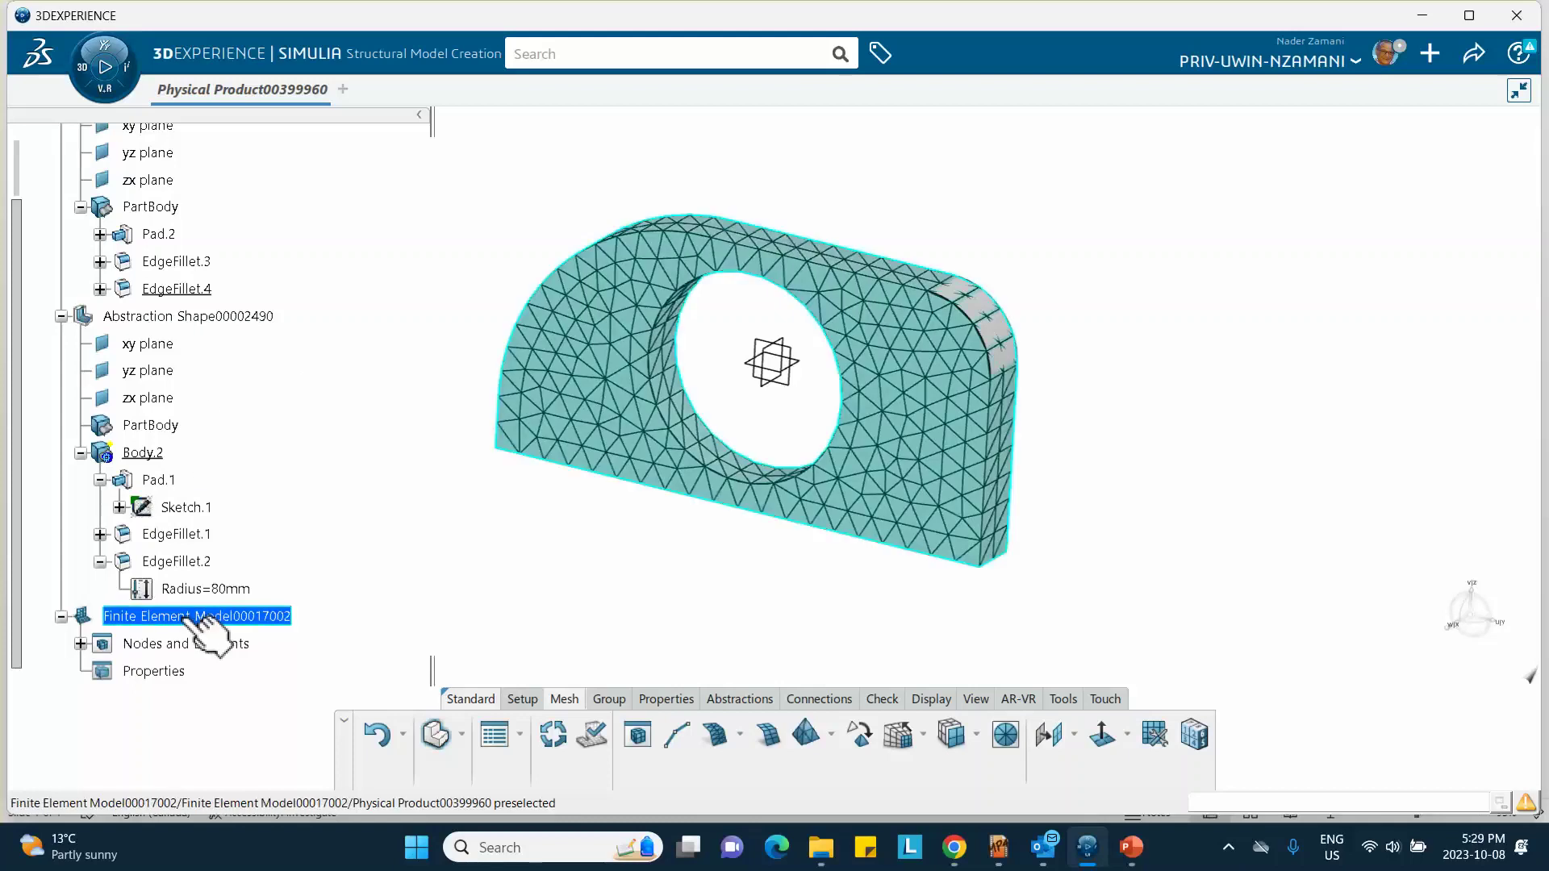
- Activate the root Physical Product, and delete its Finite Element Model and Abstraction Shape
{"action": "scroll", "coordinate": [210, 500], "scroll_direction": "up", "scroll_amount": 5}
{"action": "left_click", "coordinate": [167, 415]}
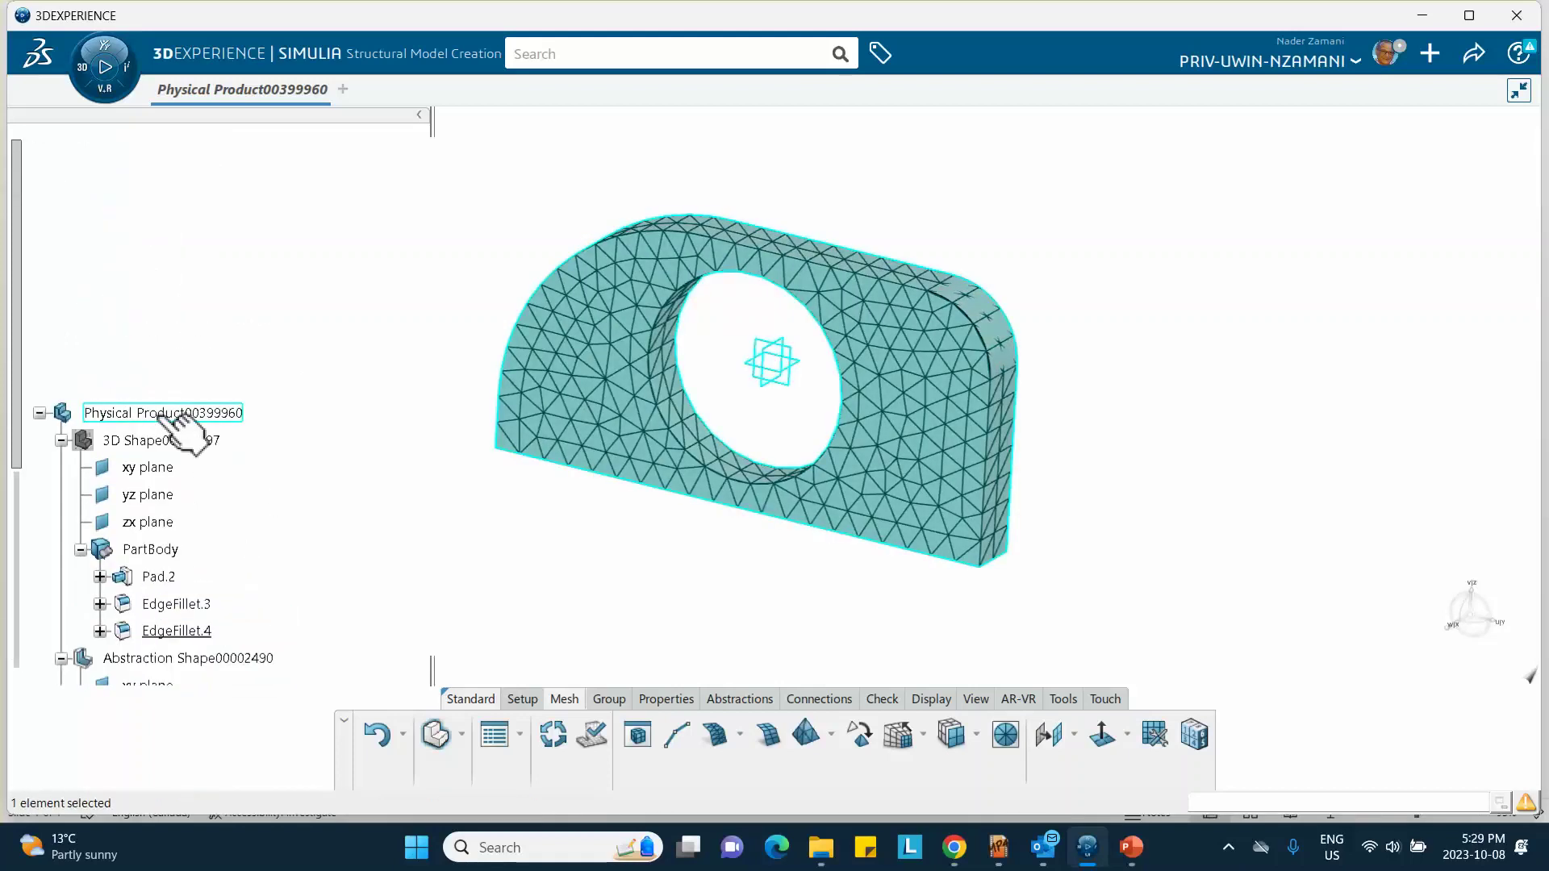
{"action": "scroll", "coordinate": [187, 394], "scroll_direction": "down", "scroll_amount": 7}
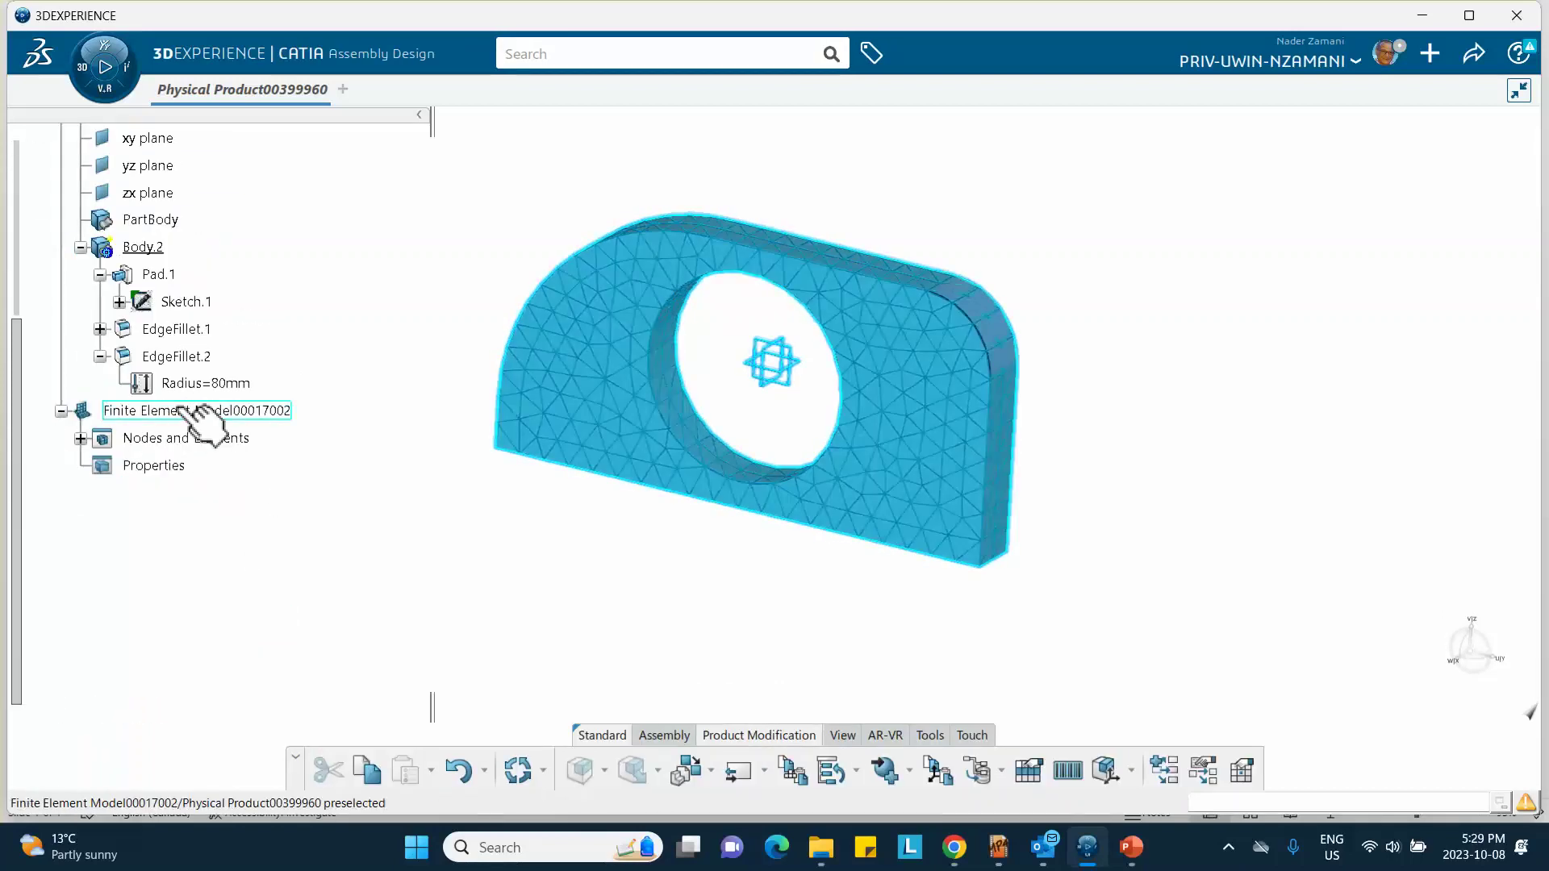
{"action": "right_click", "coordinate": [169, 412]}
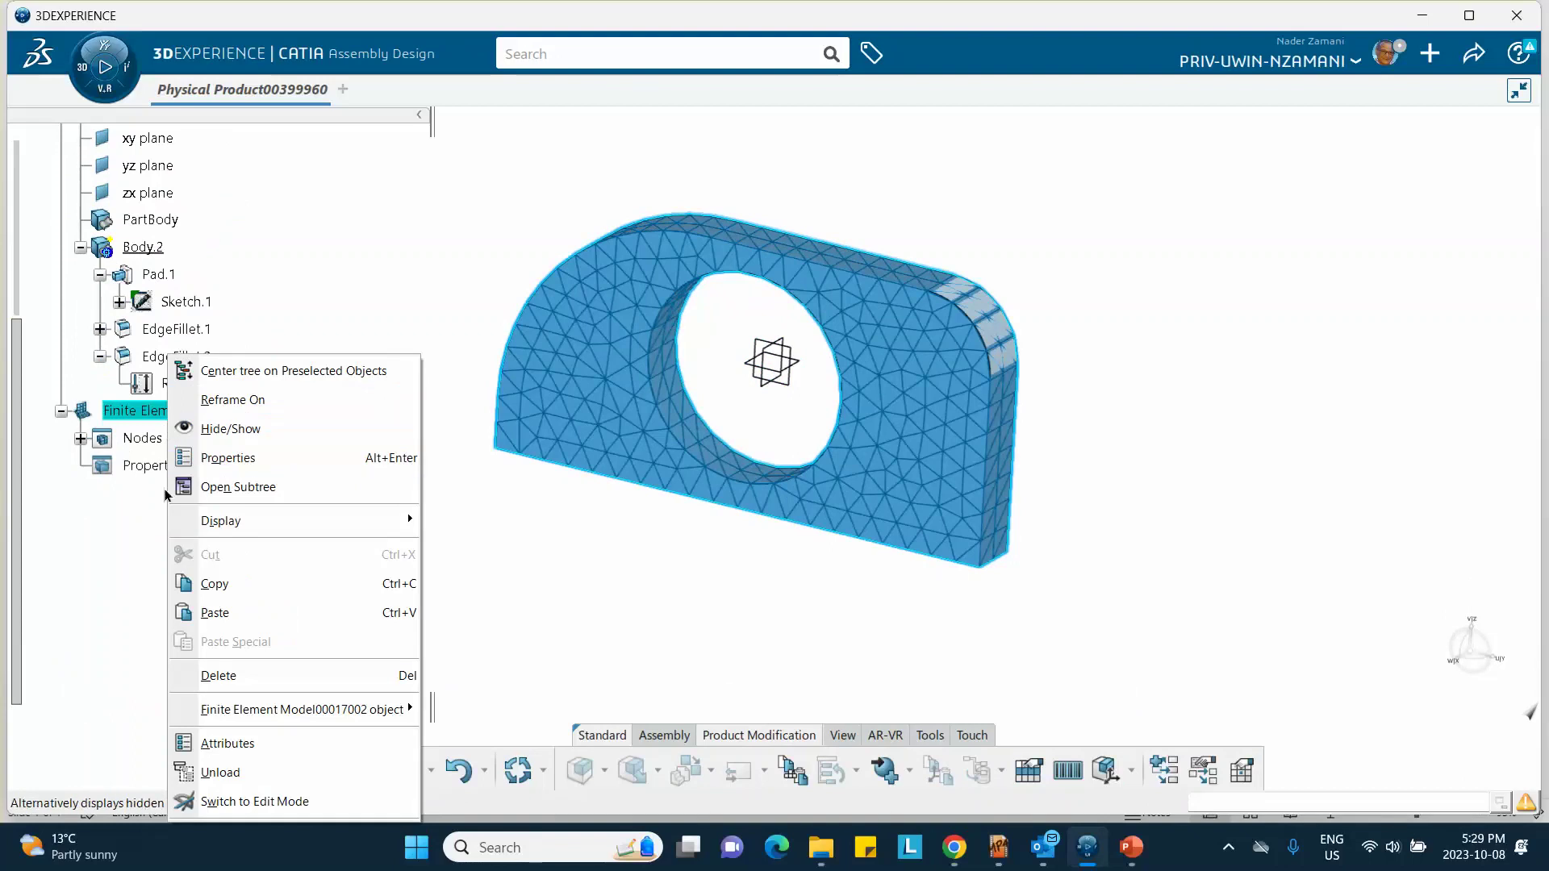
{"action": "left_click", "coordinate": [217, 676]}
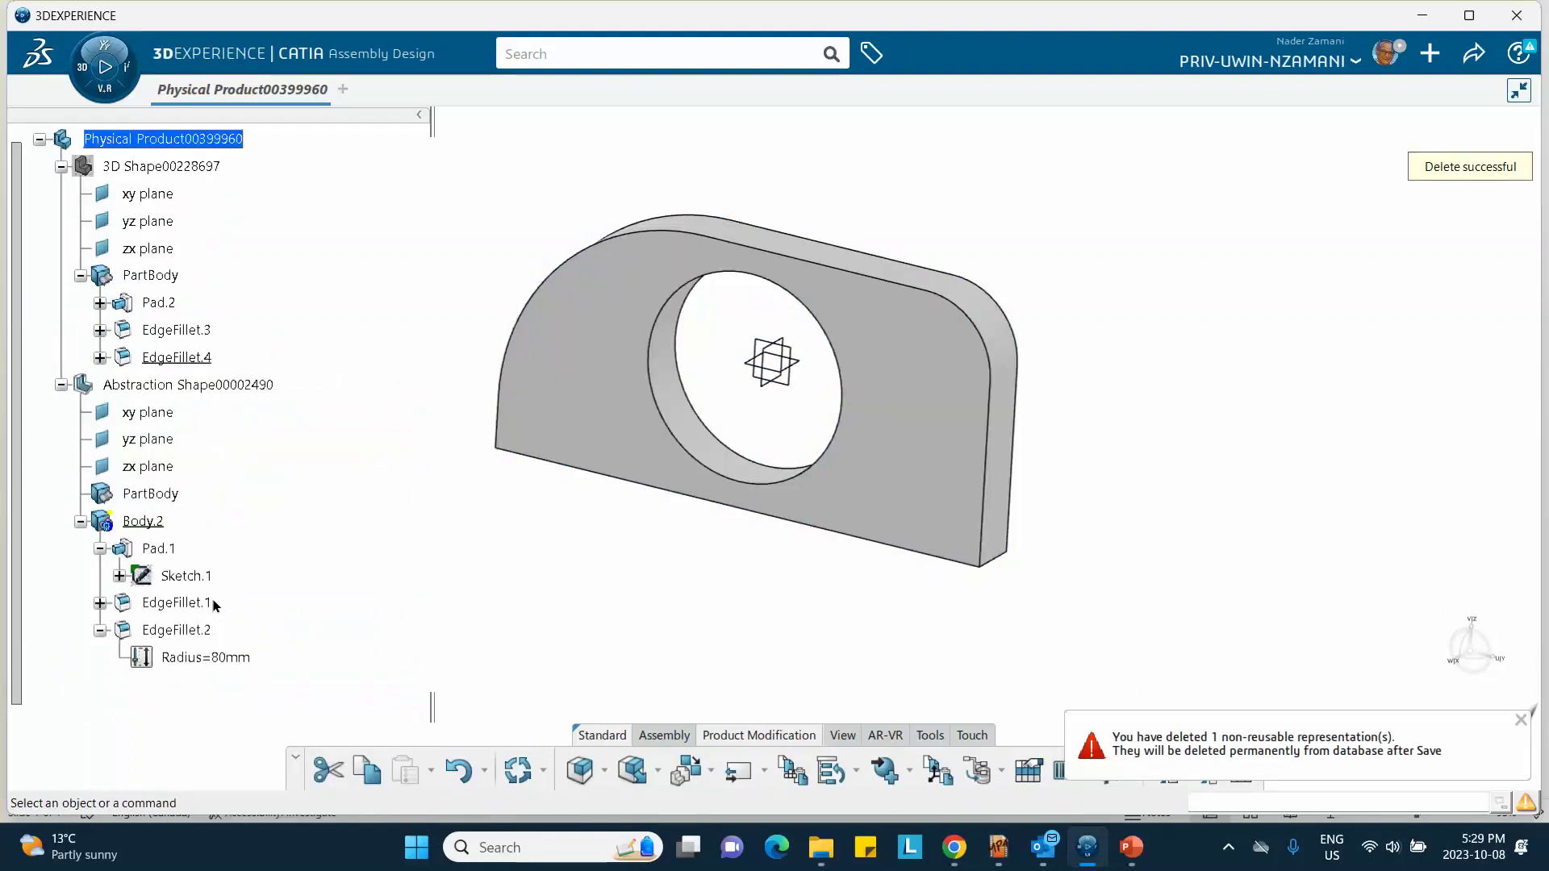
{"action": "right_click", "coordinate": [171, 386]}
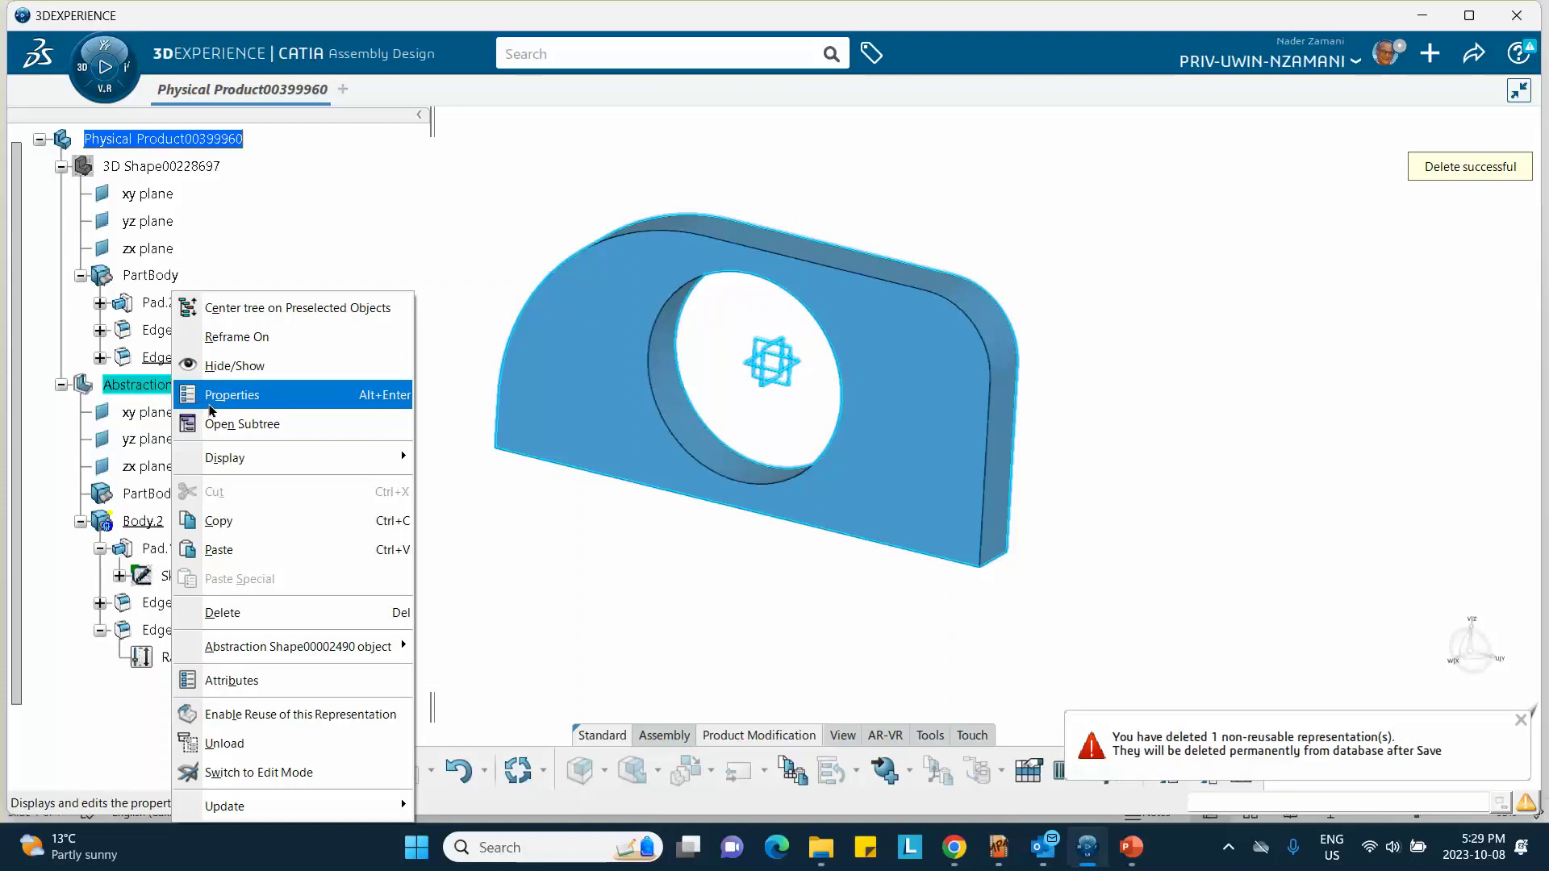
{"action": "left_click", "coordinate": [222, 613]}
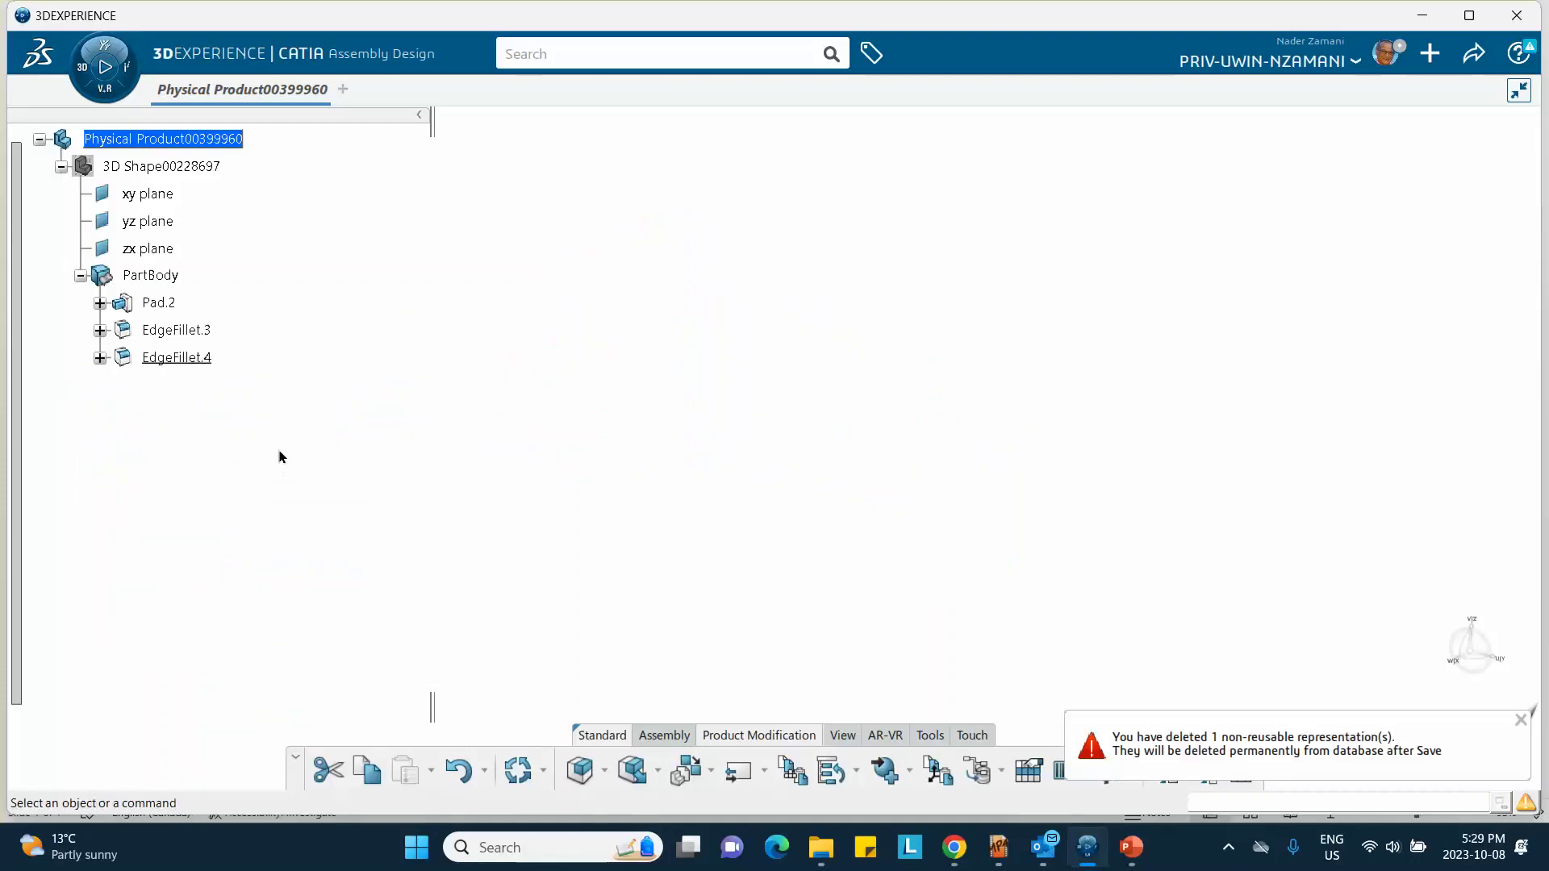
- Show the hidden original 3D Shape and activate it for editing
{"action": "right_click", "coordinate": [195, 166]}
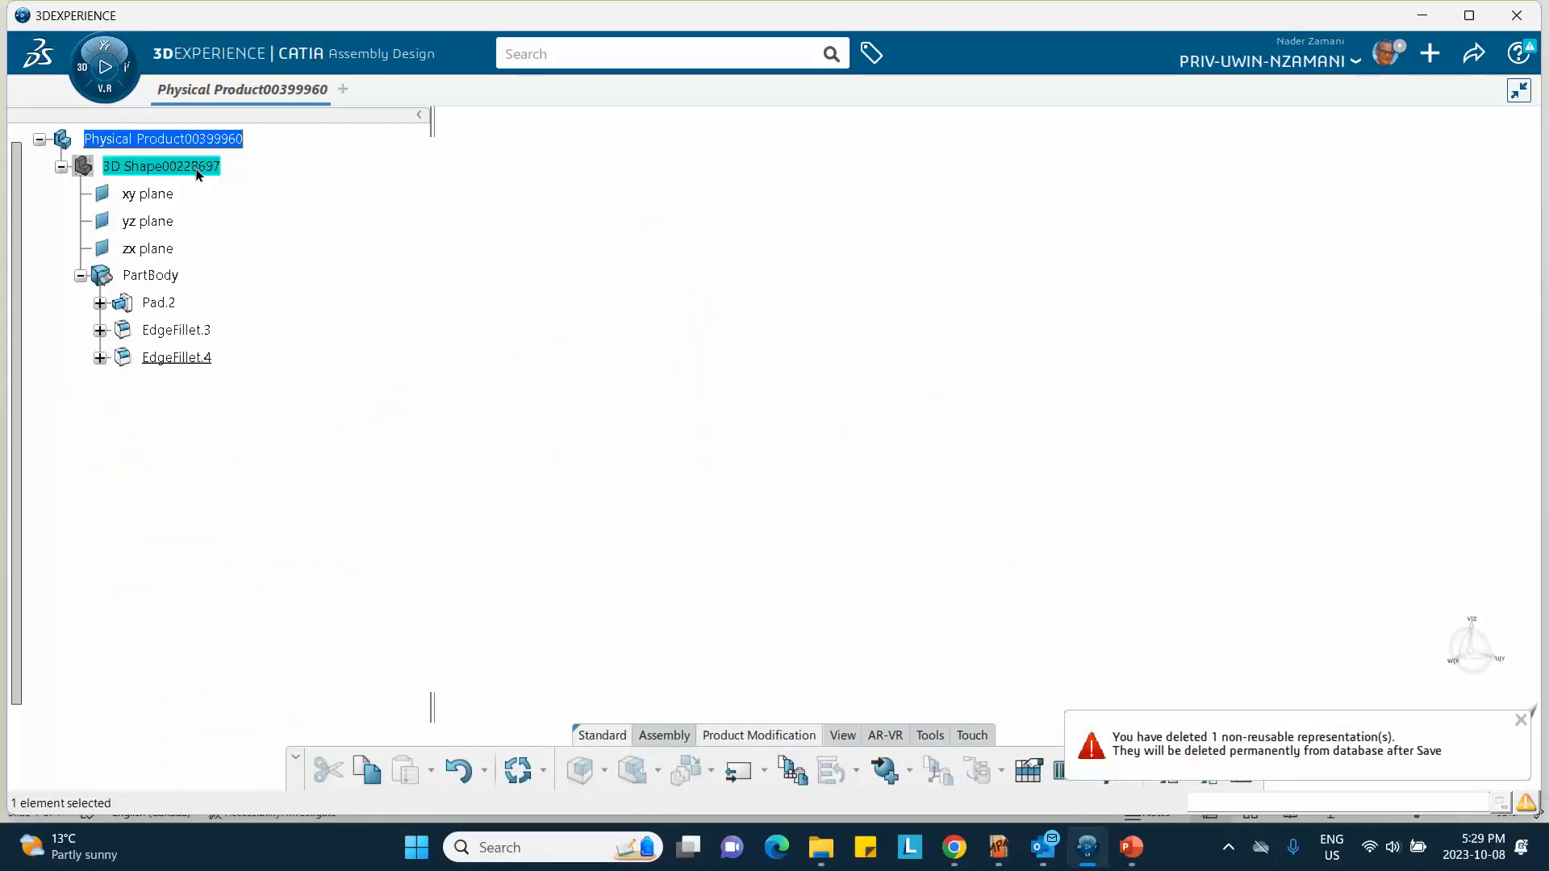
{"action": "left_click", "coordinate": [298, 242]}
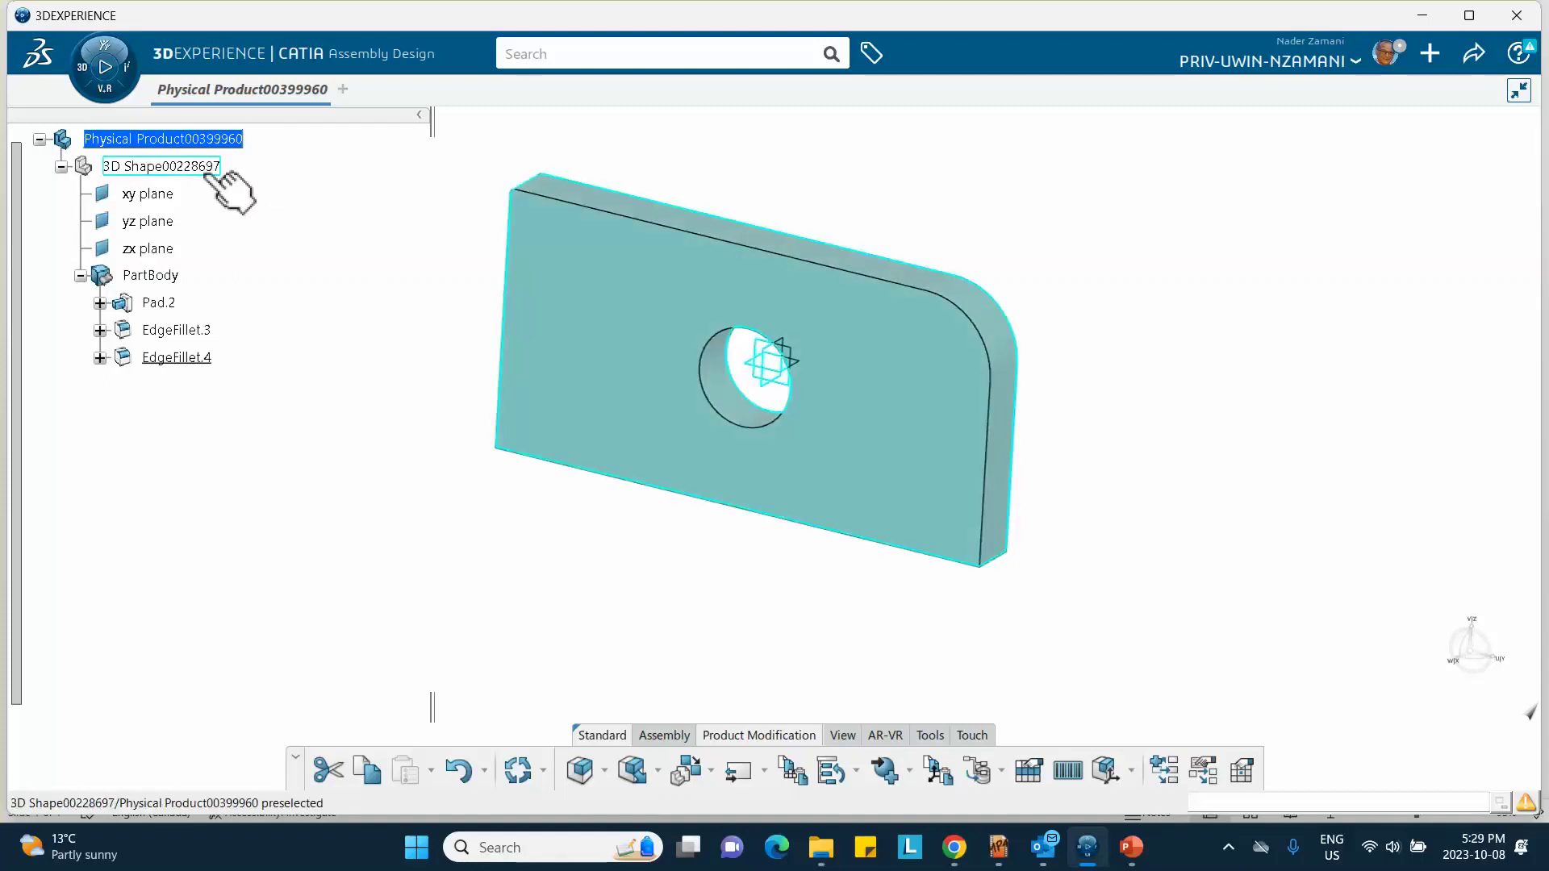
{"action": "double_click", "coordinate": [155, 169]}
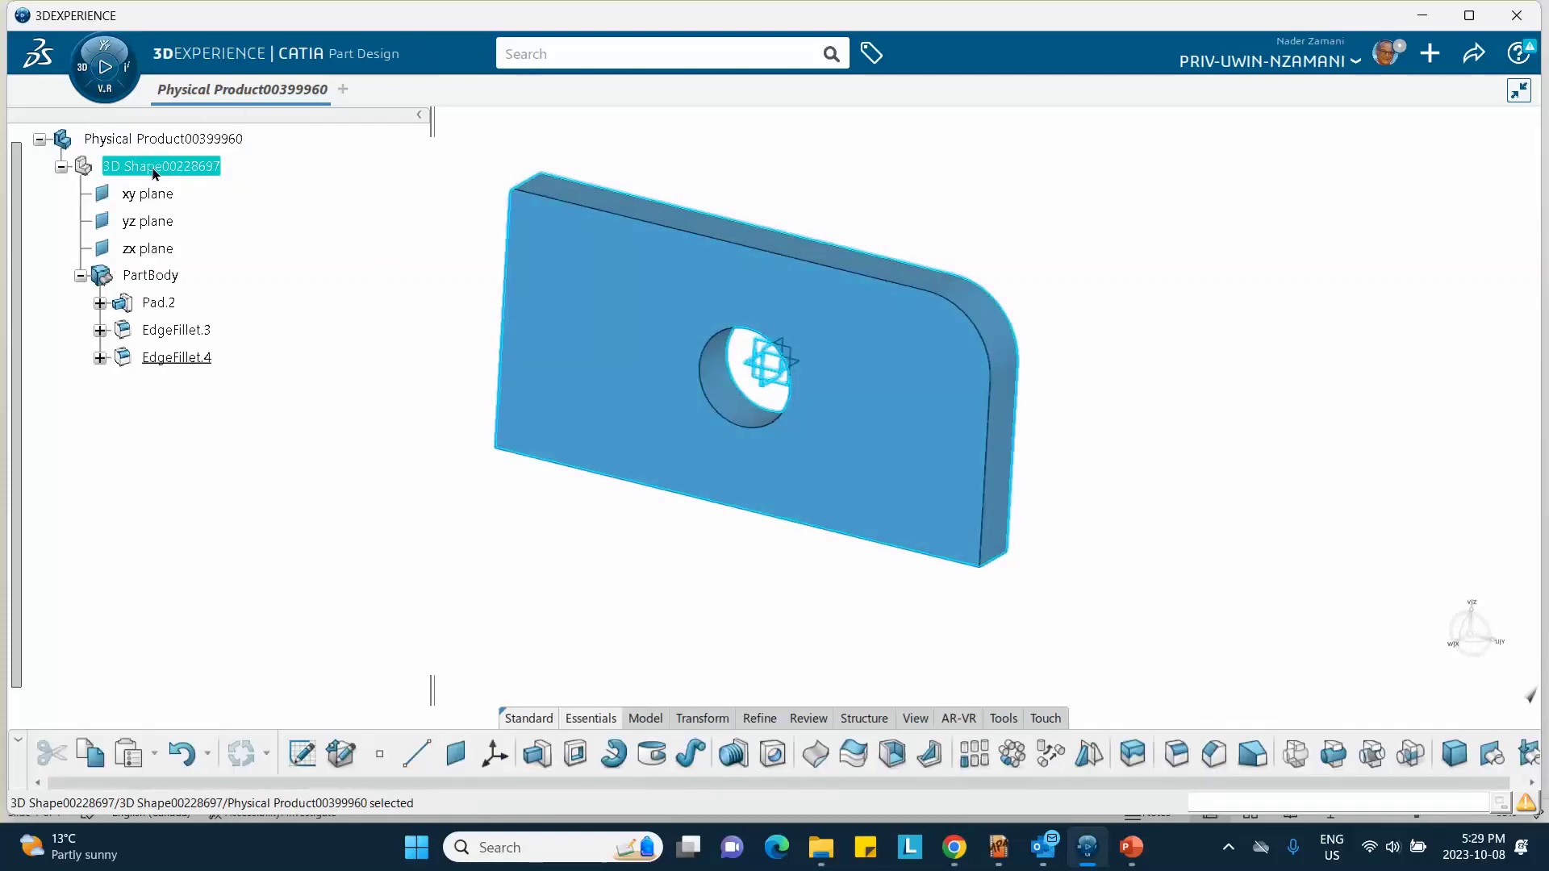
{"action": "right_click", "coordinate": [155, 170]}
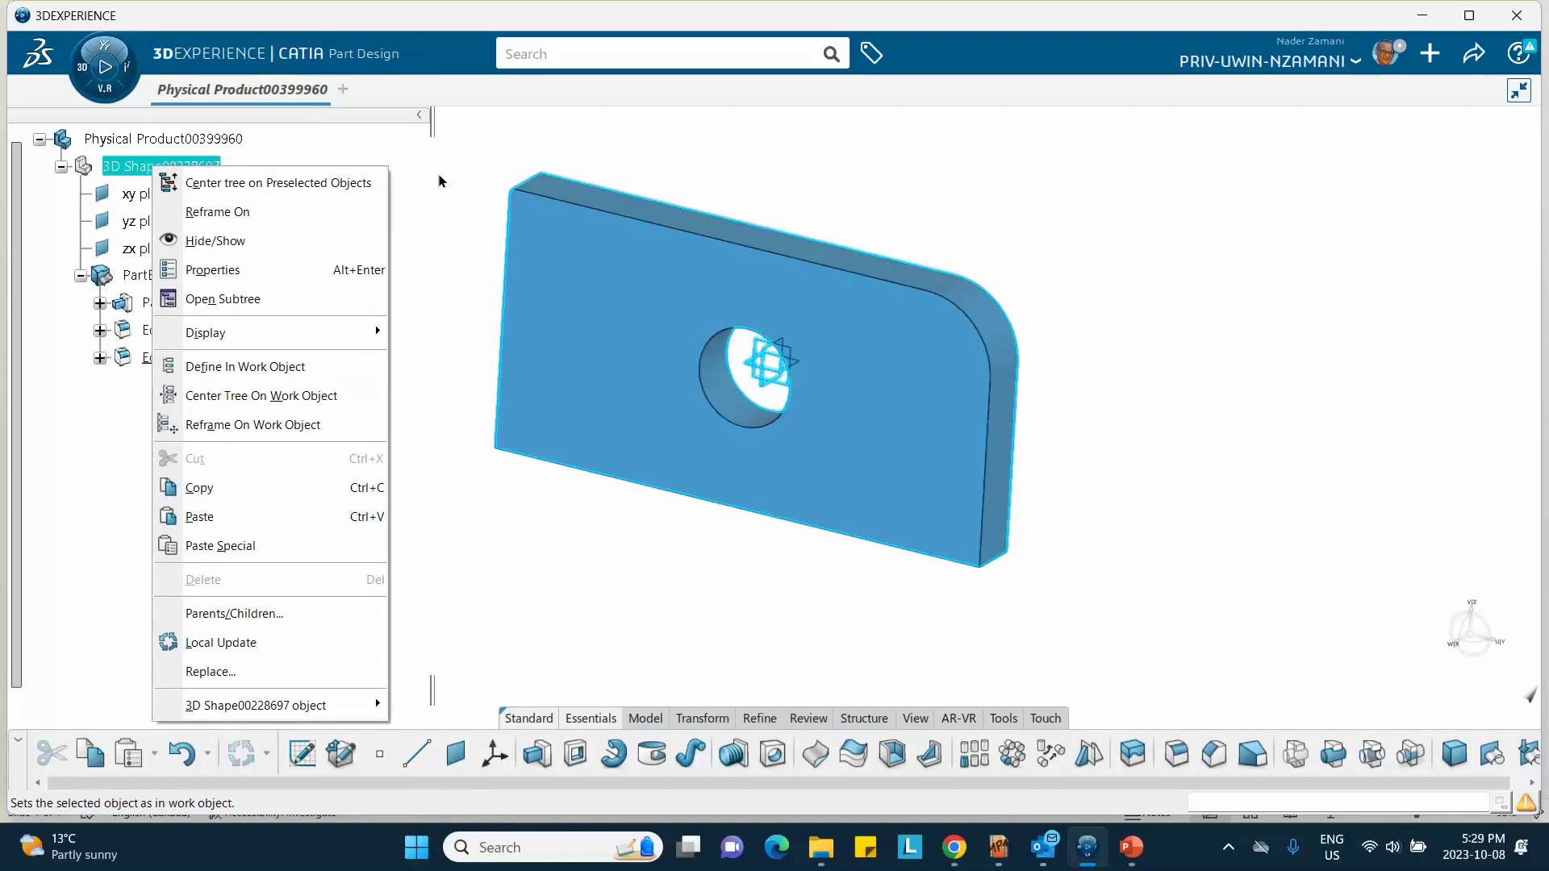
{"action": "key", "text": "Escape"}
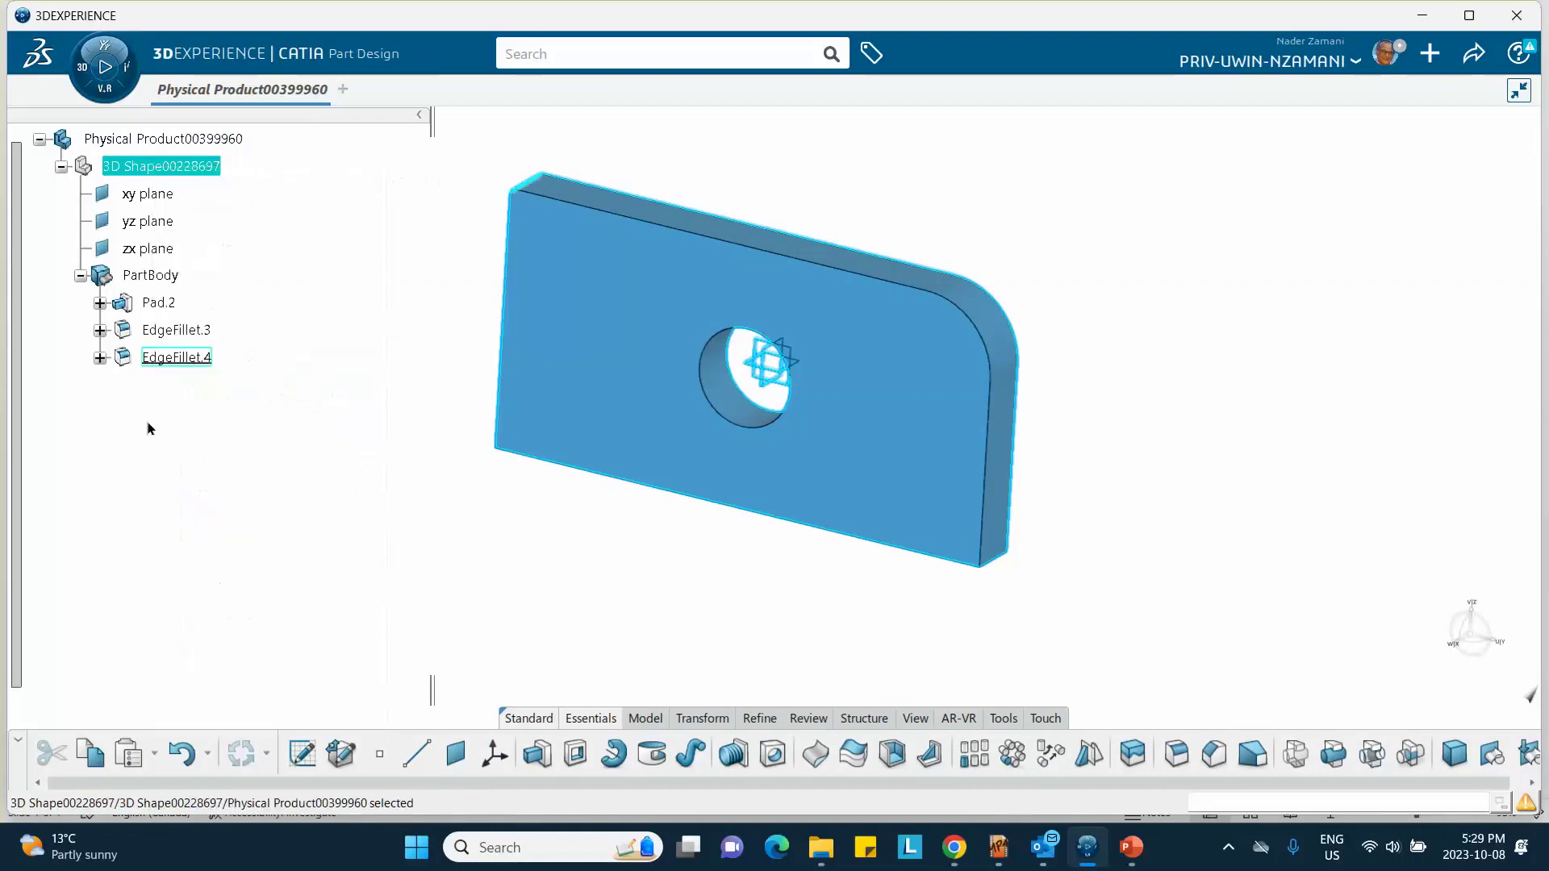
- Activate the root Physical Product and insert a new Abstraction Shape under it with the default title
{"action": "left_click", "coordinate": [135, 139]}
{"action": "double_click", "coordinate": [124, 137]}
{"action": "right_click", "coordinate": [126, 142]}
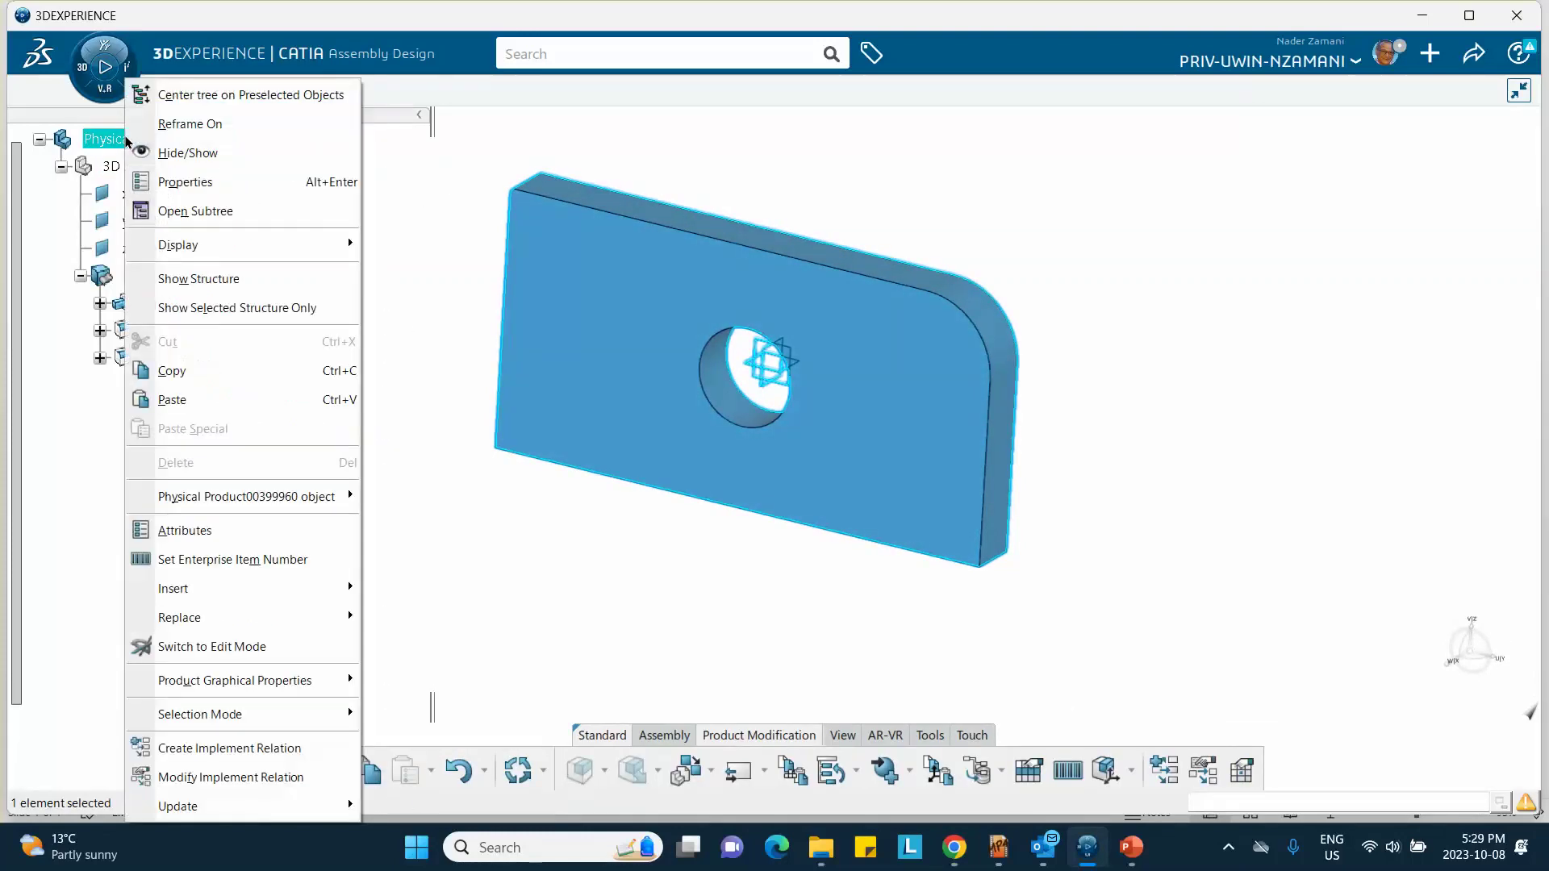
{"action": "mouse_move", "coordinate": [202, 601]}
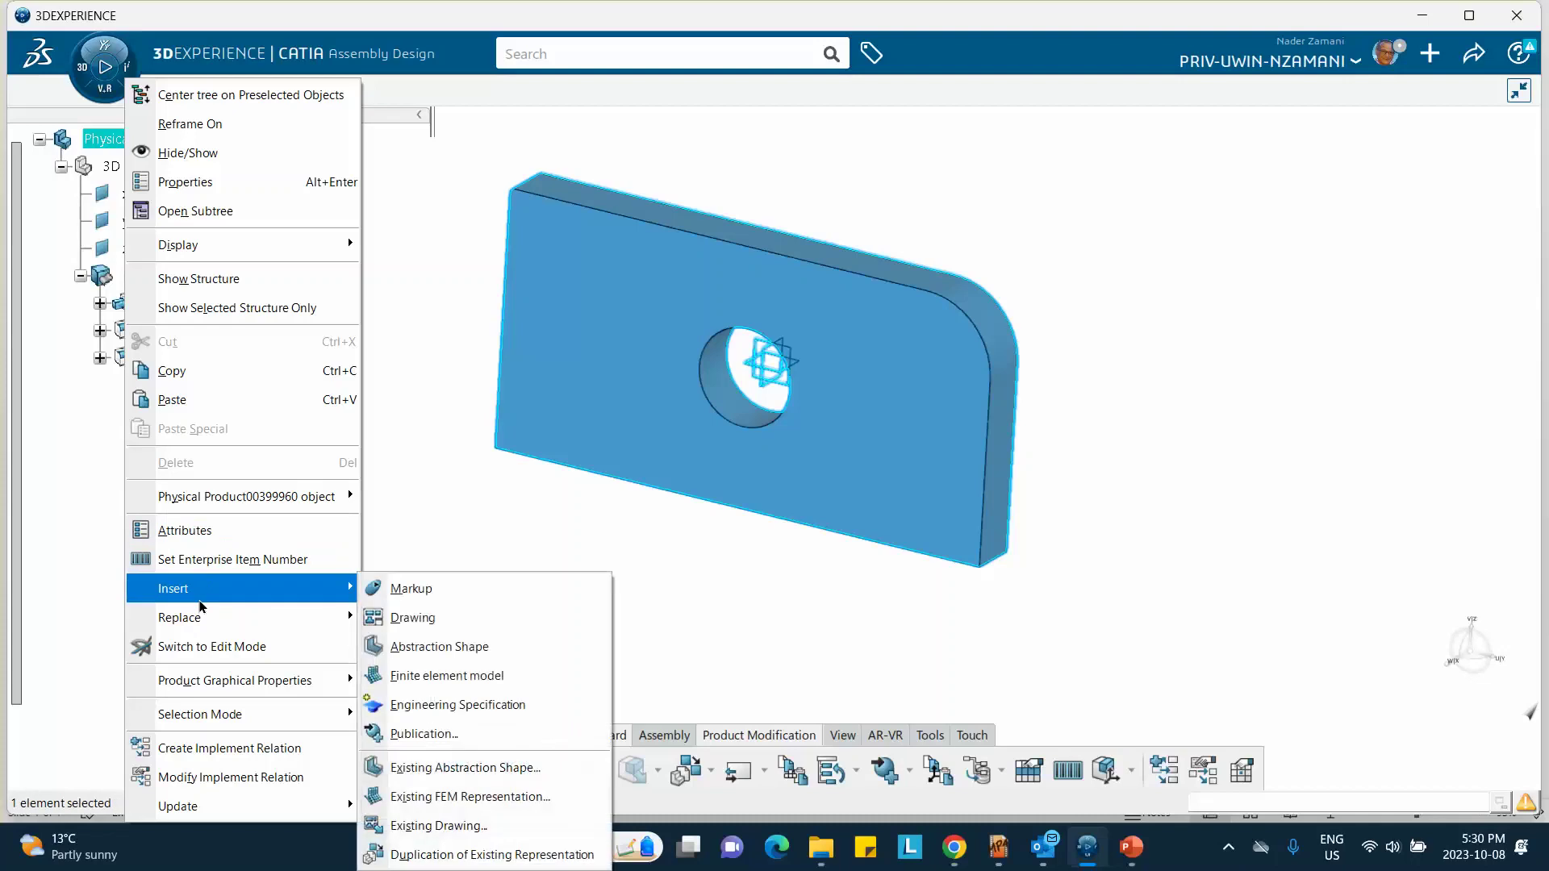
{"action": "left_click", "coordinate": [433, 646]}
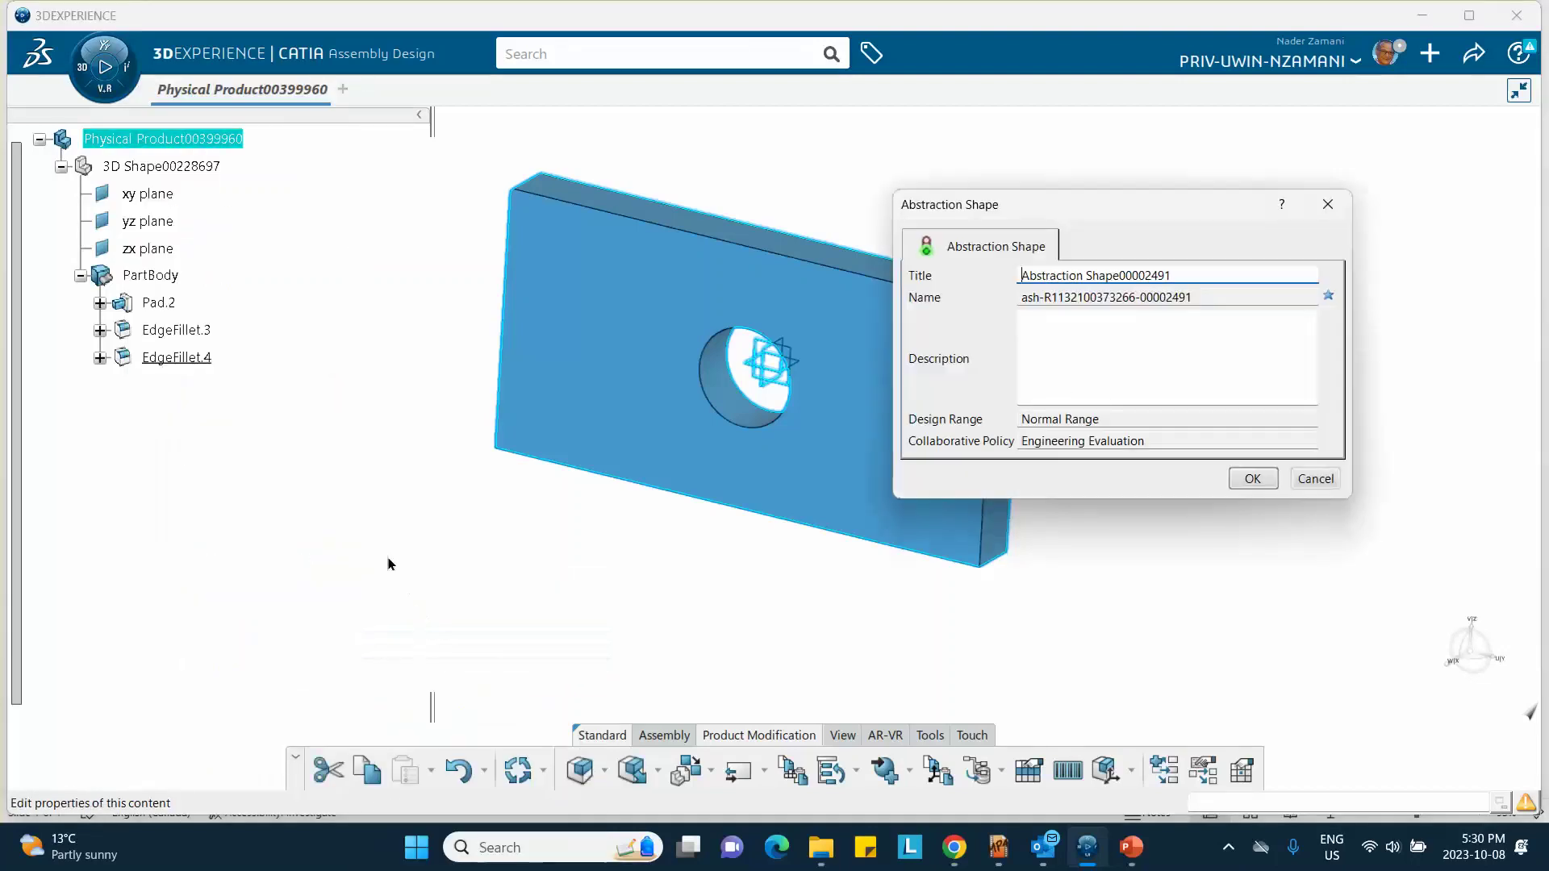
{"action": "left_click", "coordinate": [1251, 477]}
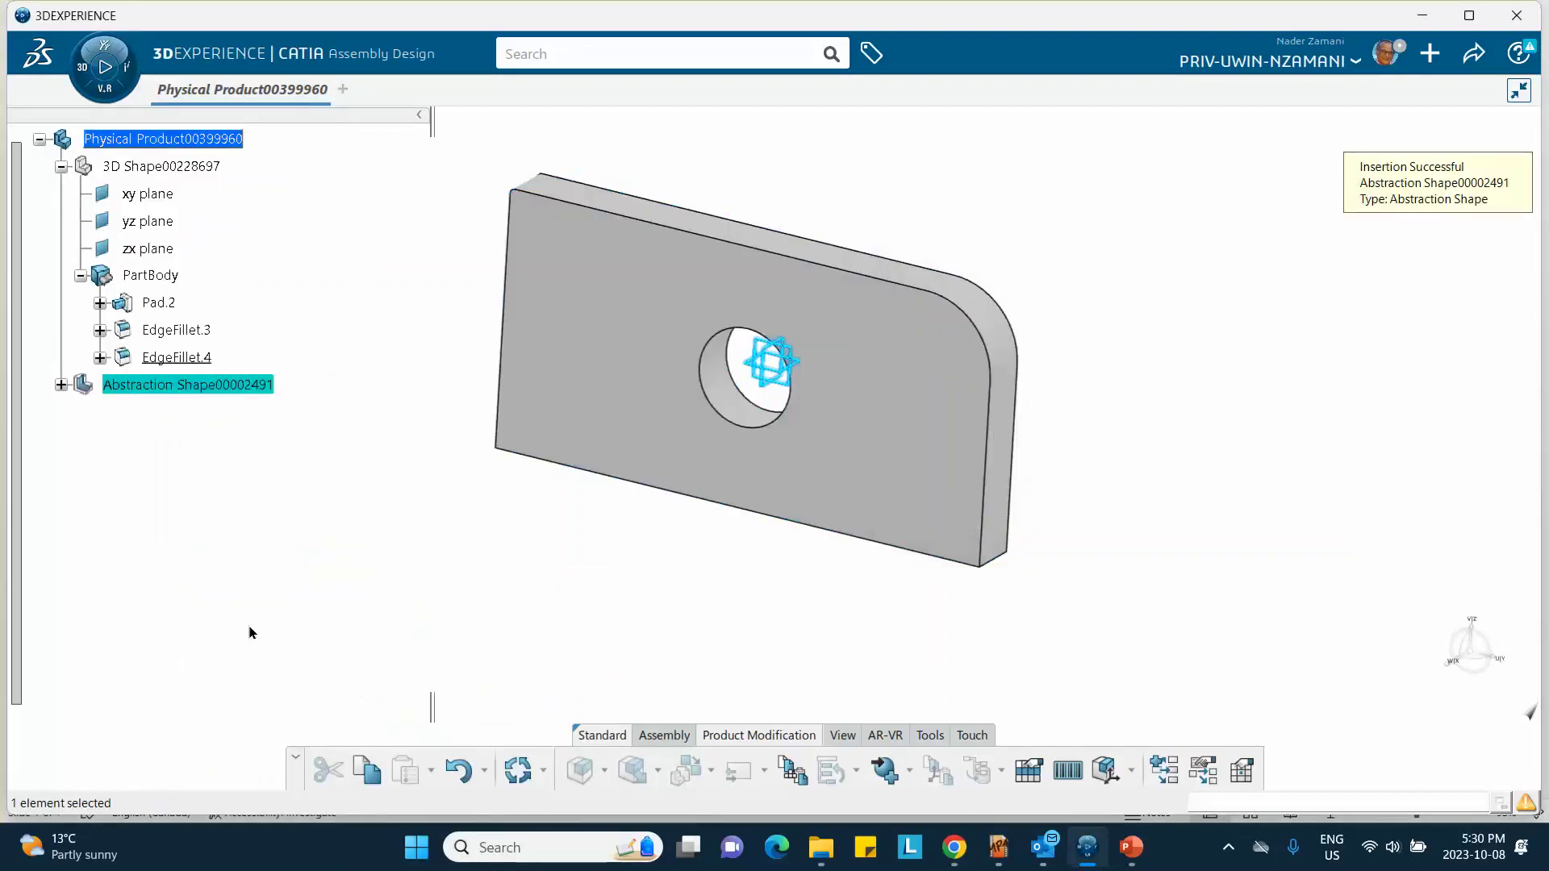
- Activate the original 3D Shape and copy its PartBody
{"action": "double_click", "coordinate": [150, 166]}
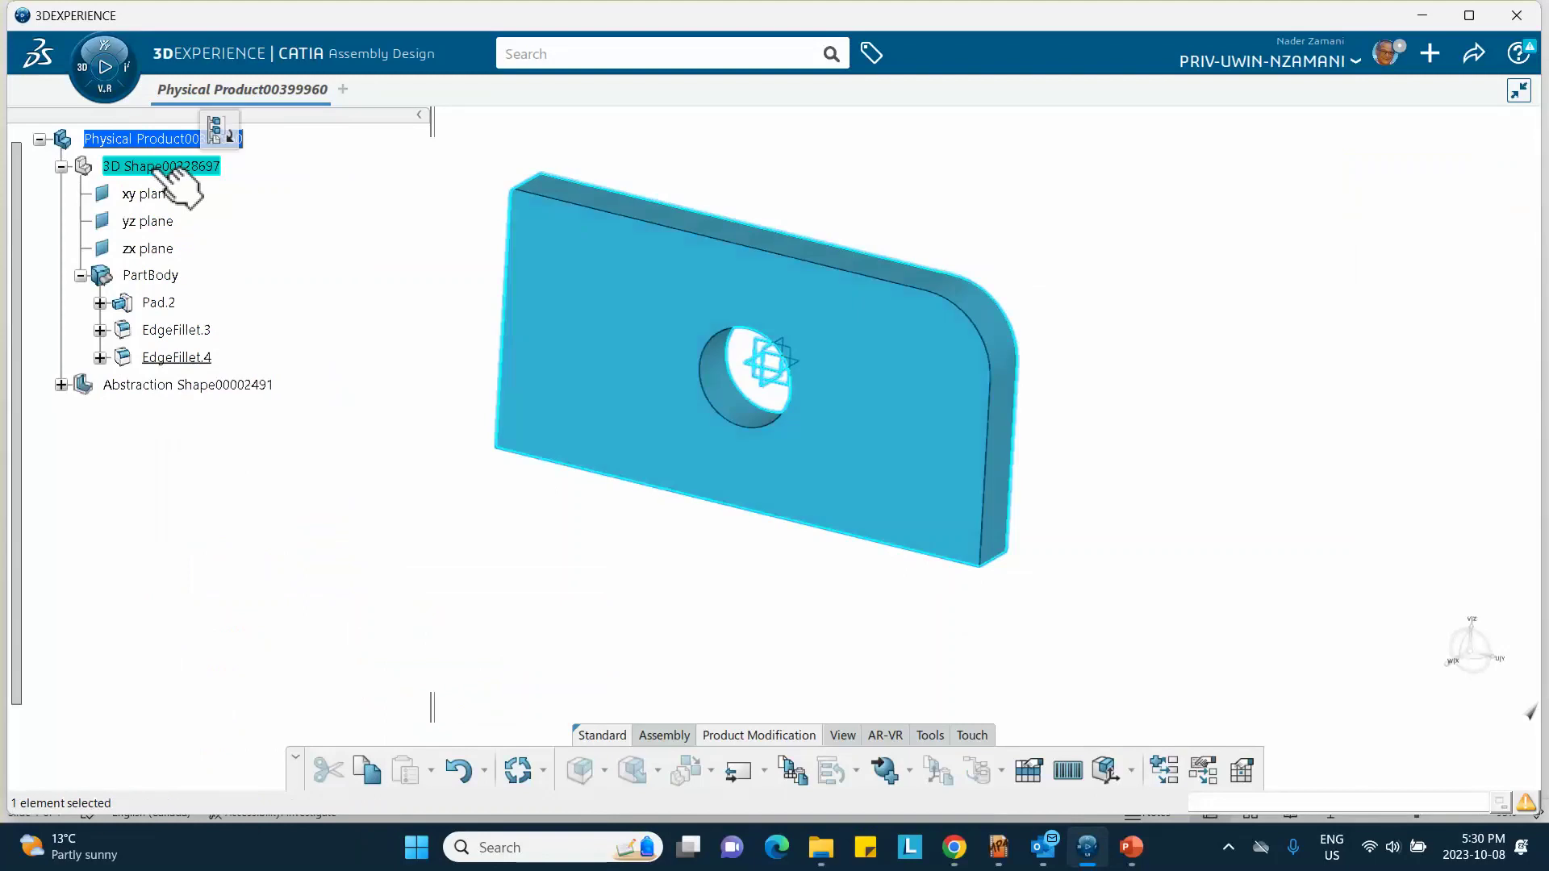
{"action": "right_click", "coordinate": [143, 274]}
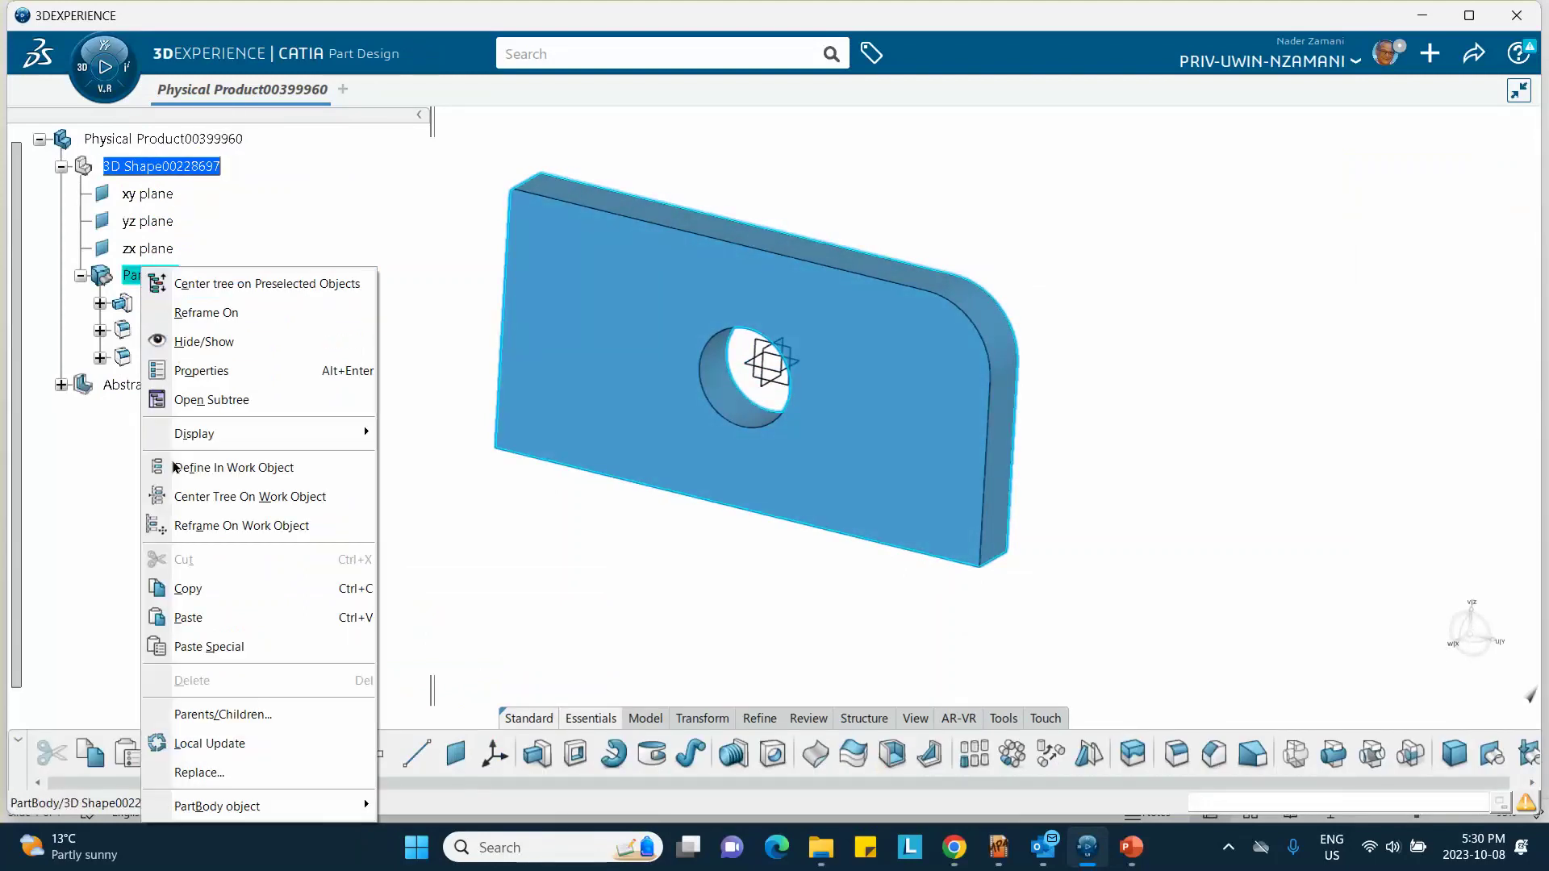
{"action": "left_click", "coordinate": [200, 588]}
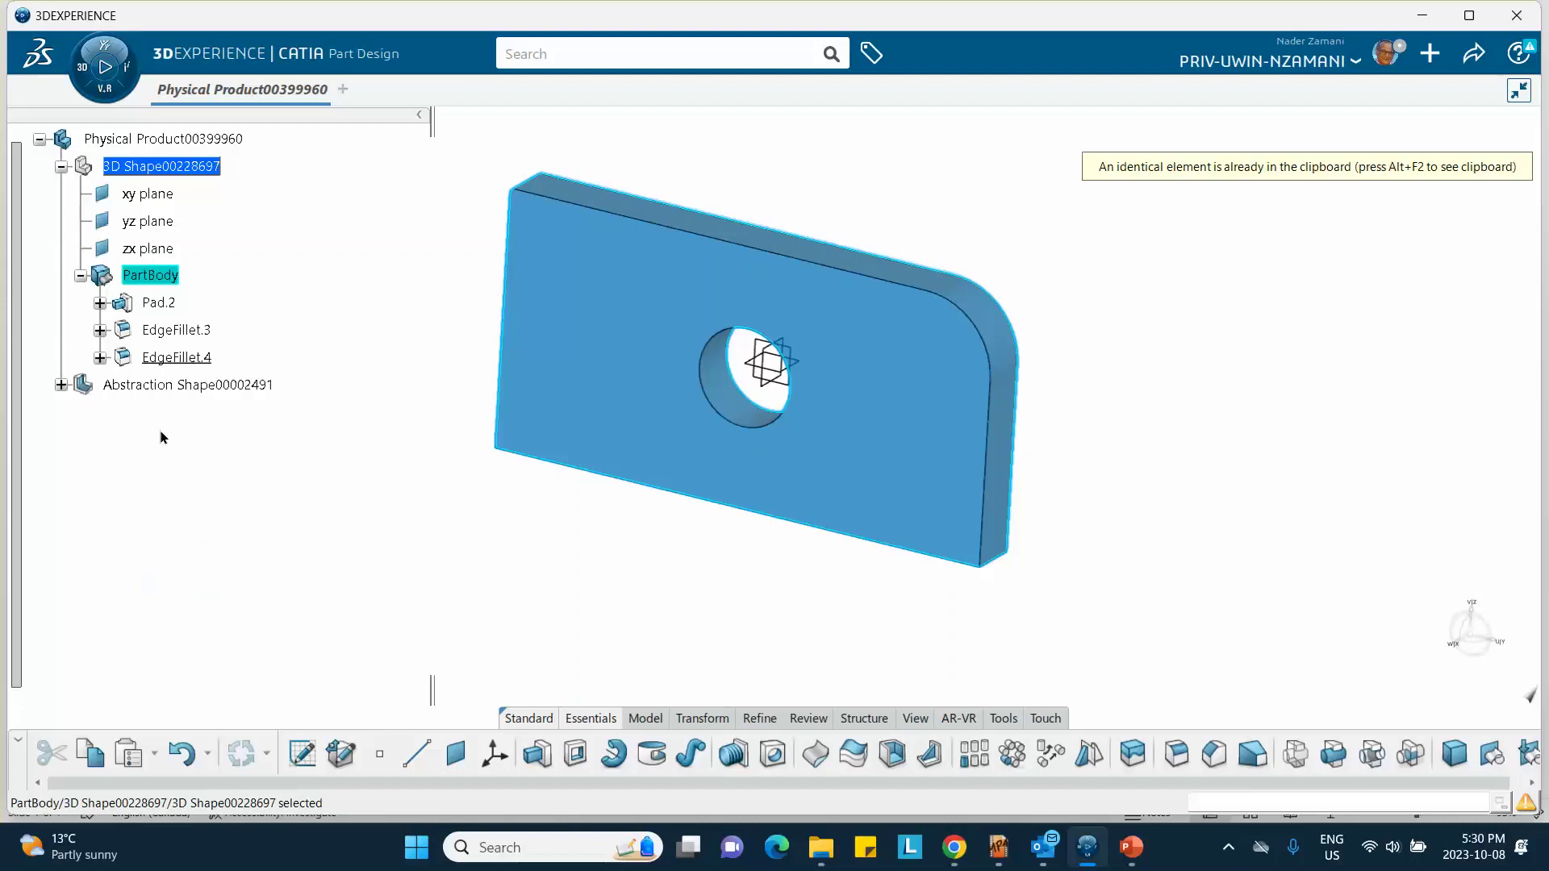
- Activate the new Abstraction Shape and paste the copied PartBody into it with Paste Special, As Result With Link
{"action": "left_click", "coordinate": [61, 385]}
{"action": "double_click", "coordinate": [196, 386]}
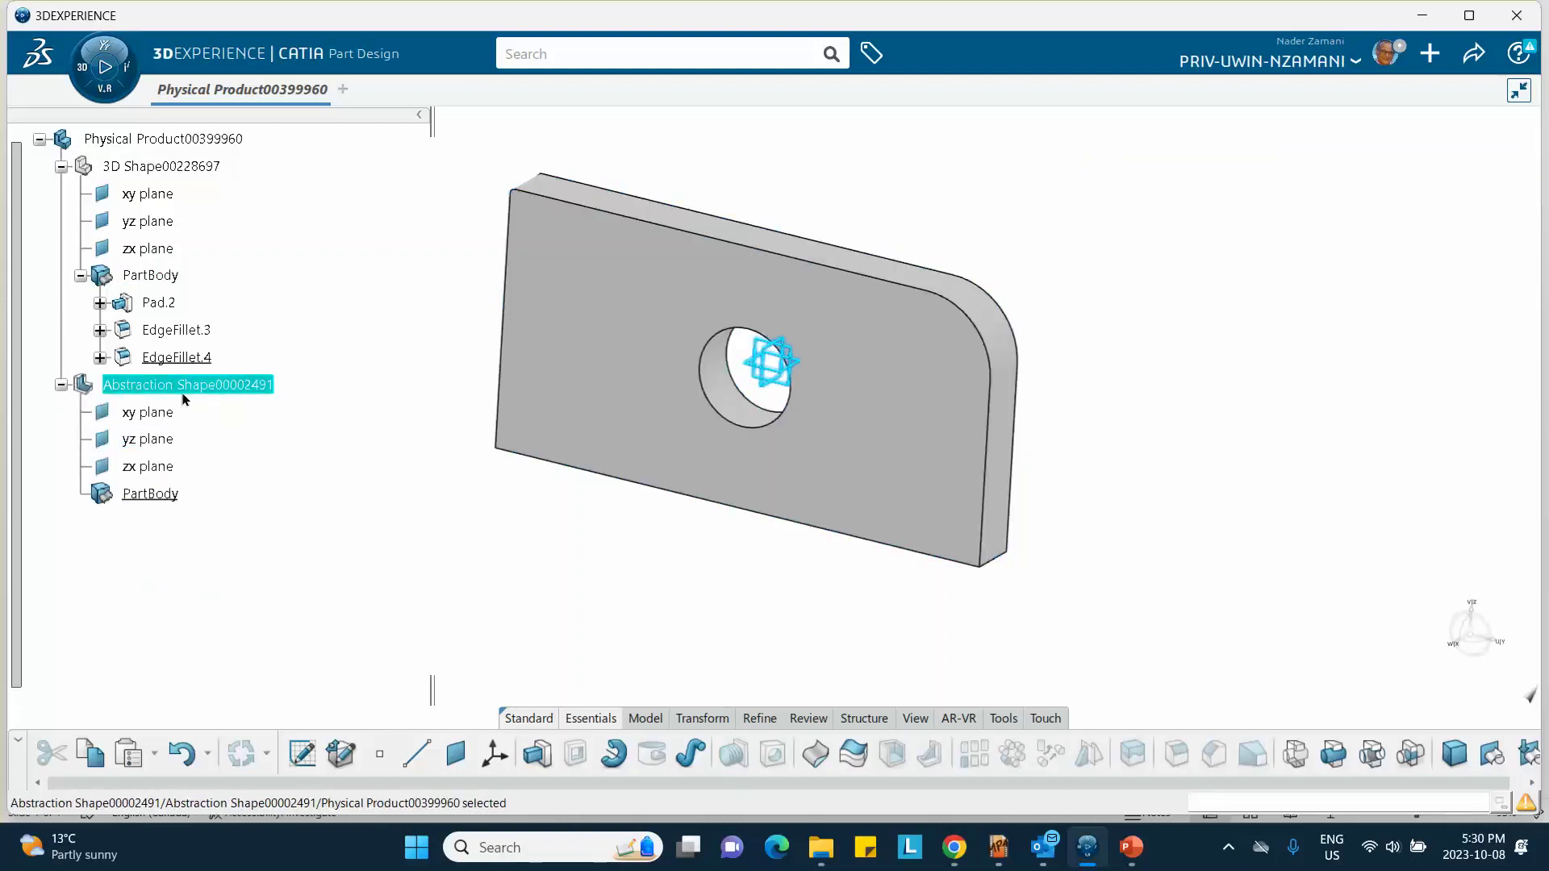
{"action": "right_click", "coordinate": [185, 397]}
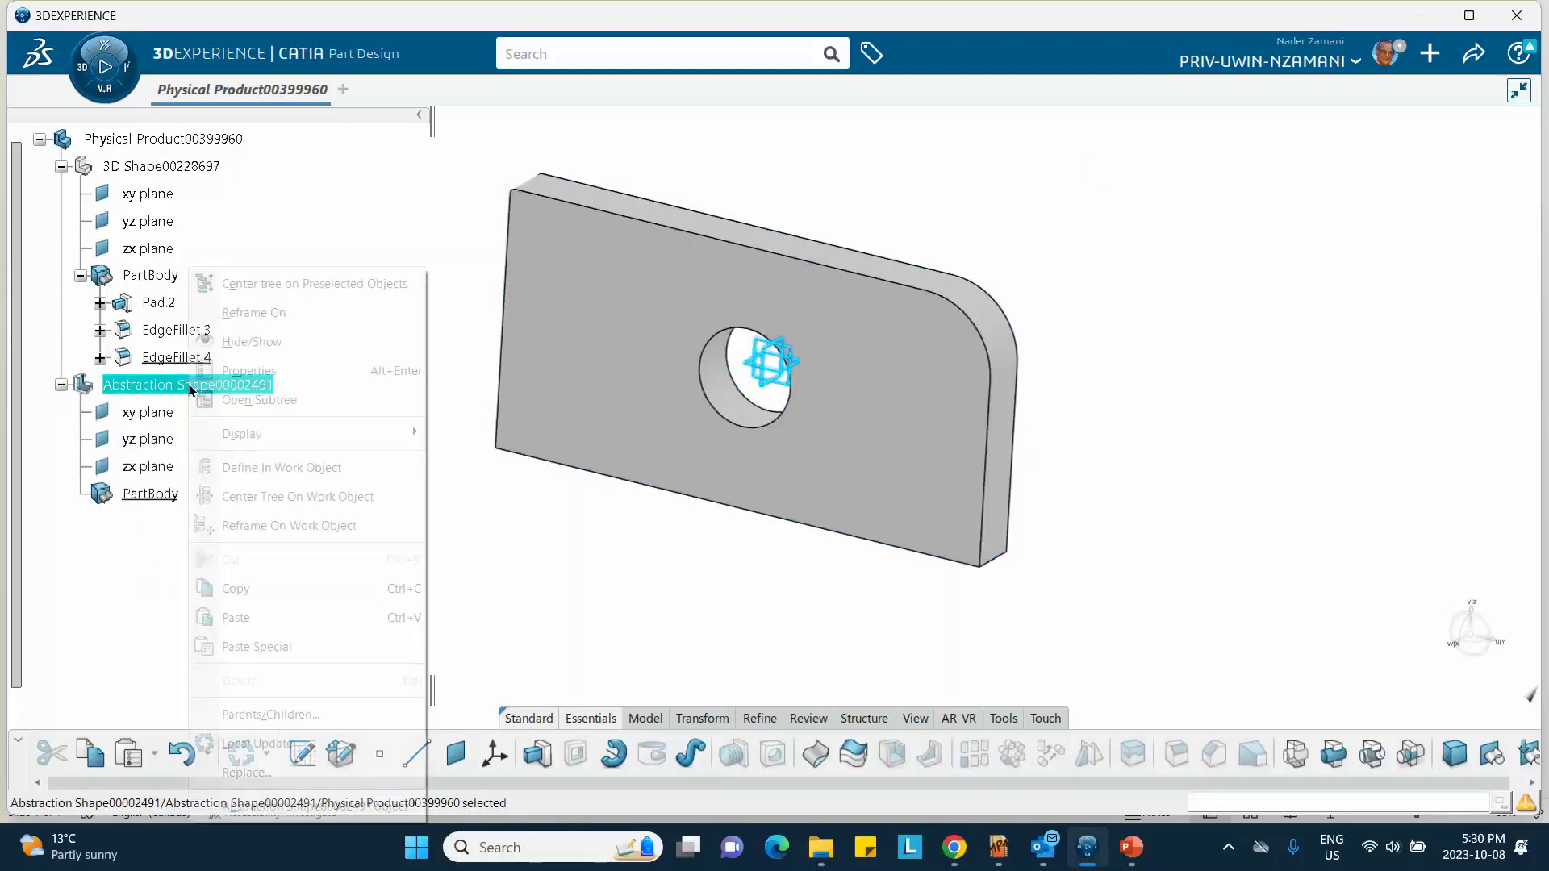
{"action": "left_click", "coordinate": [255, 647]}
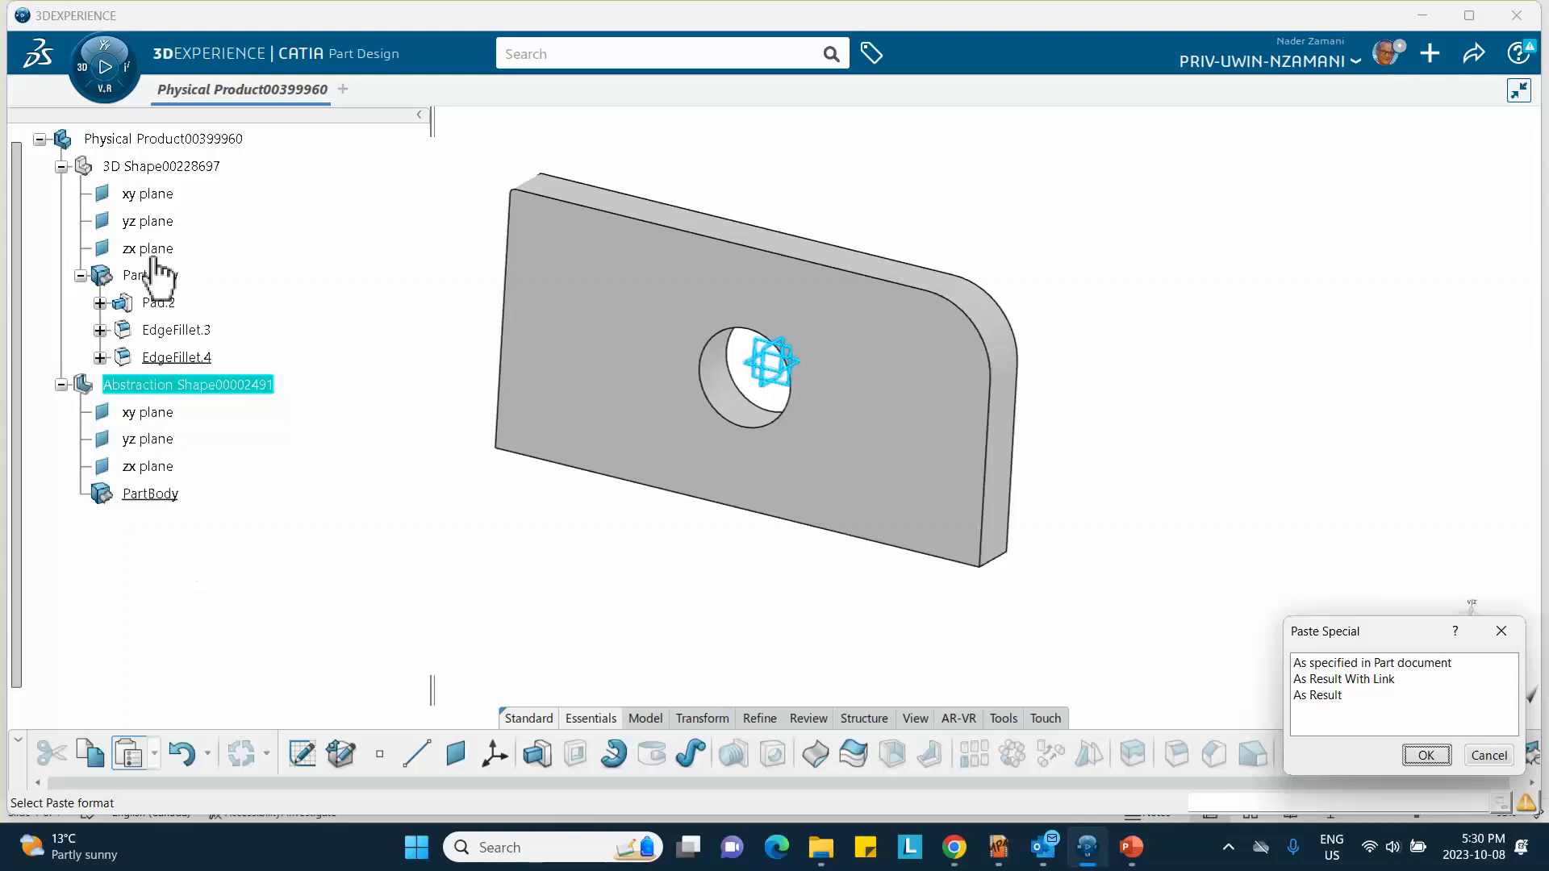
{"action": "left_click", "coordinate": [1334, 682]}
{"action": "left_click", "coordinate": [1426, 756]}
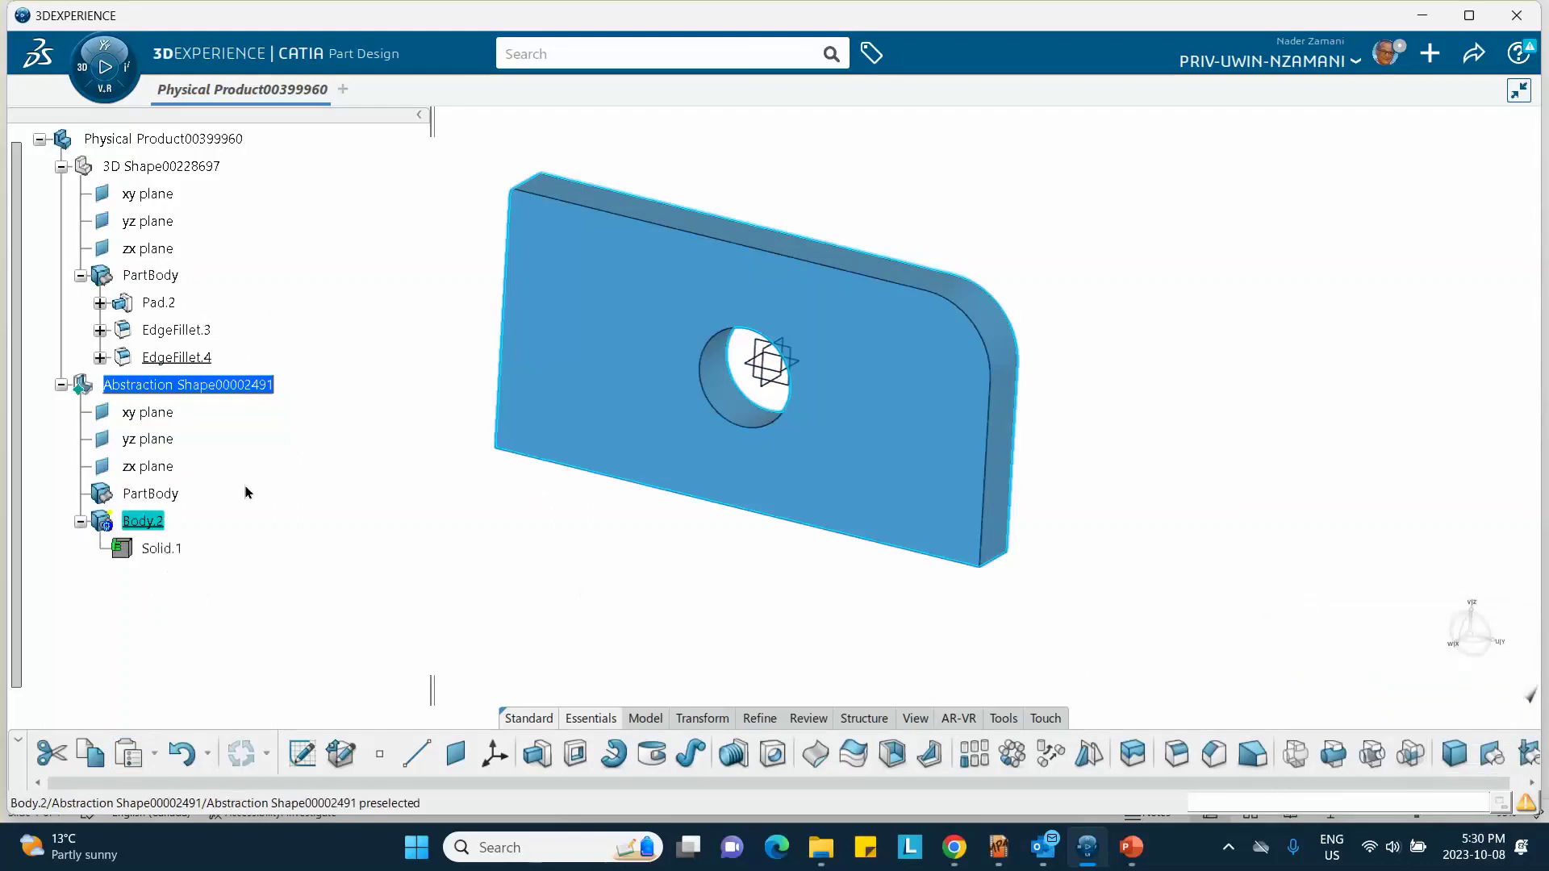
{"action": "left_click", "coordinate": [161, 384]}
{"action": "left_click", "coordinate": [258, 465]}
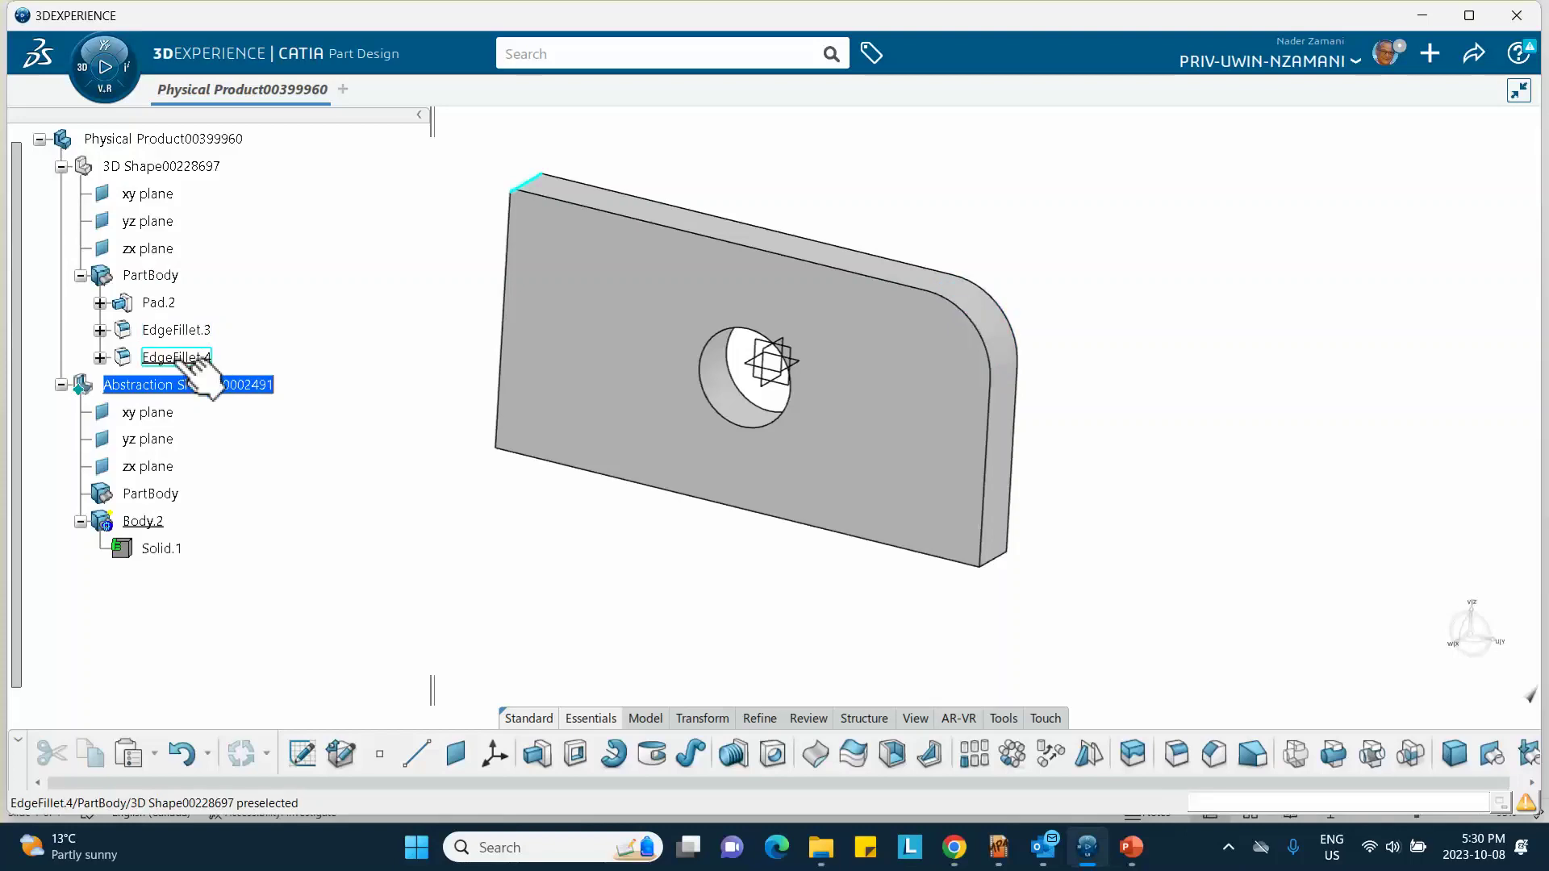
- Set the radius of EdgeFillet.4 in the original 3D Shape to 50 mm
{"action": "left_click", "coordinate": [179, 358]}
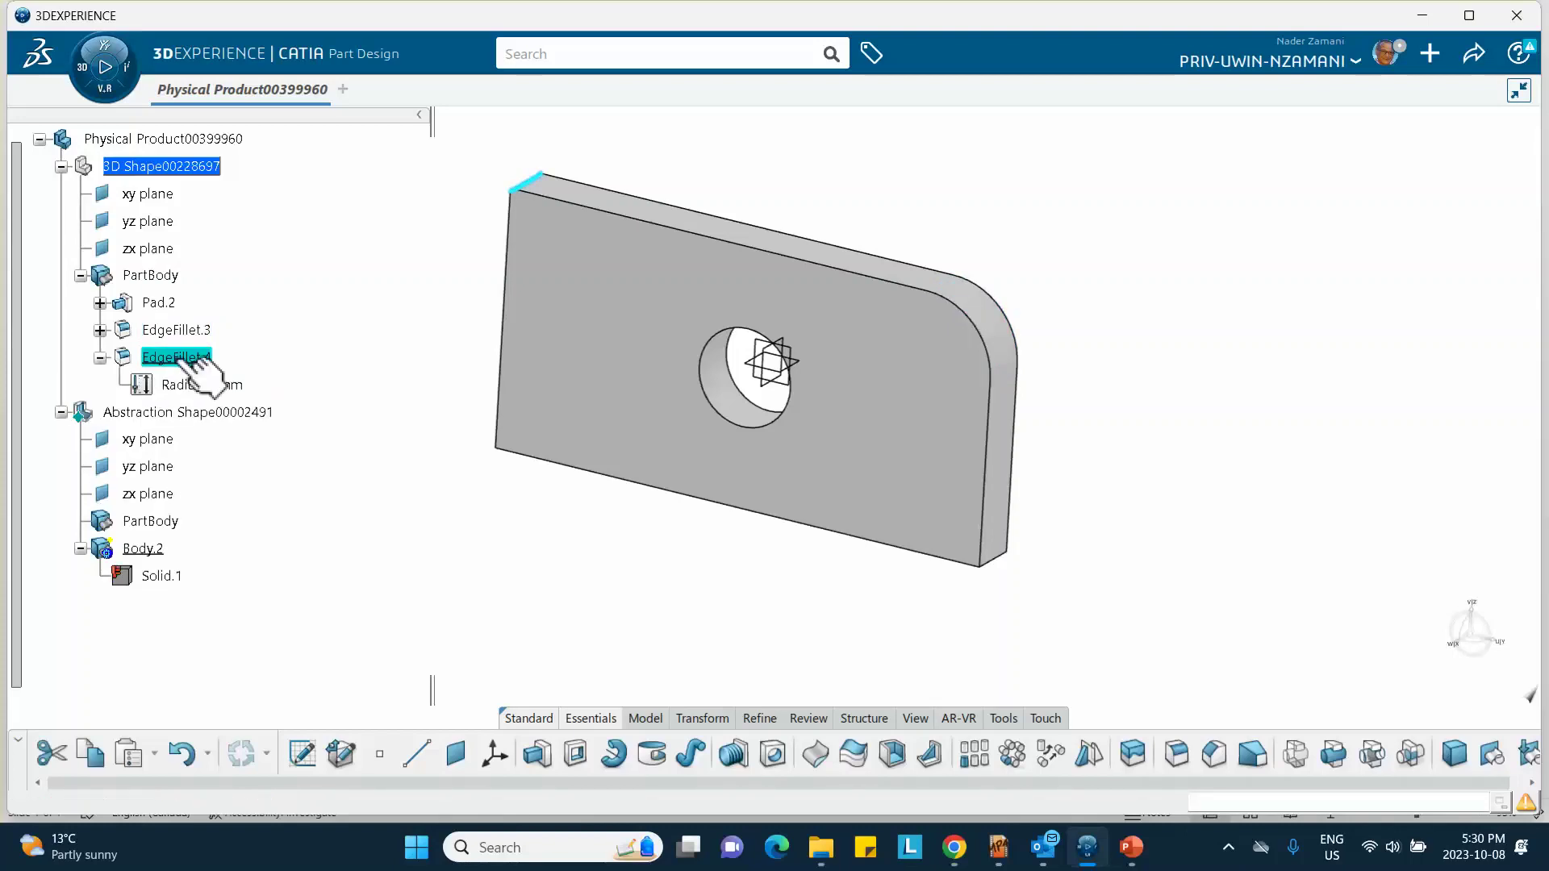
{"action": "double_click", "coordinate": [179, 359]}
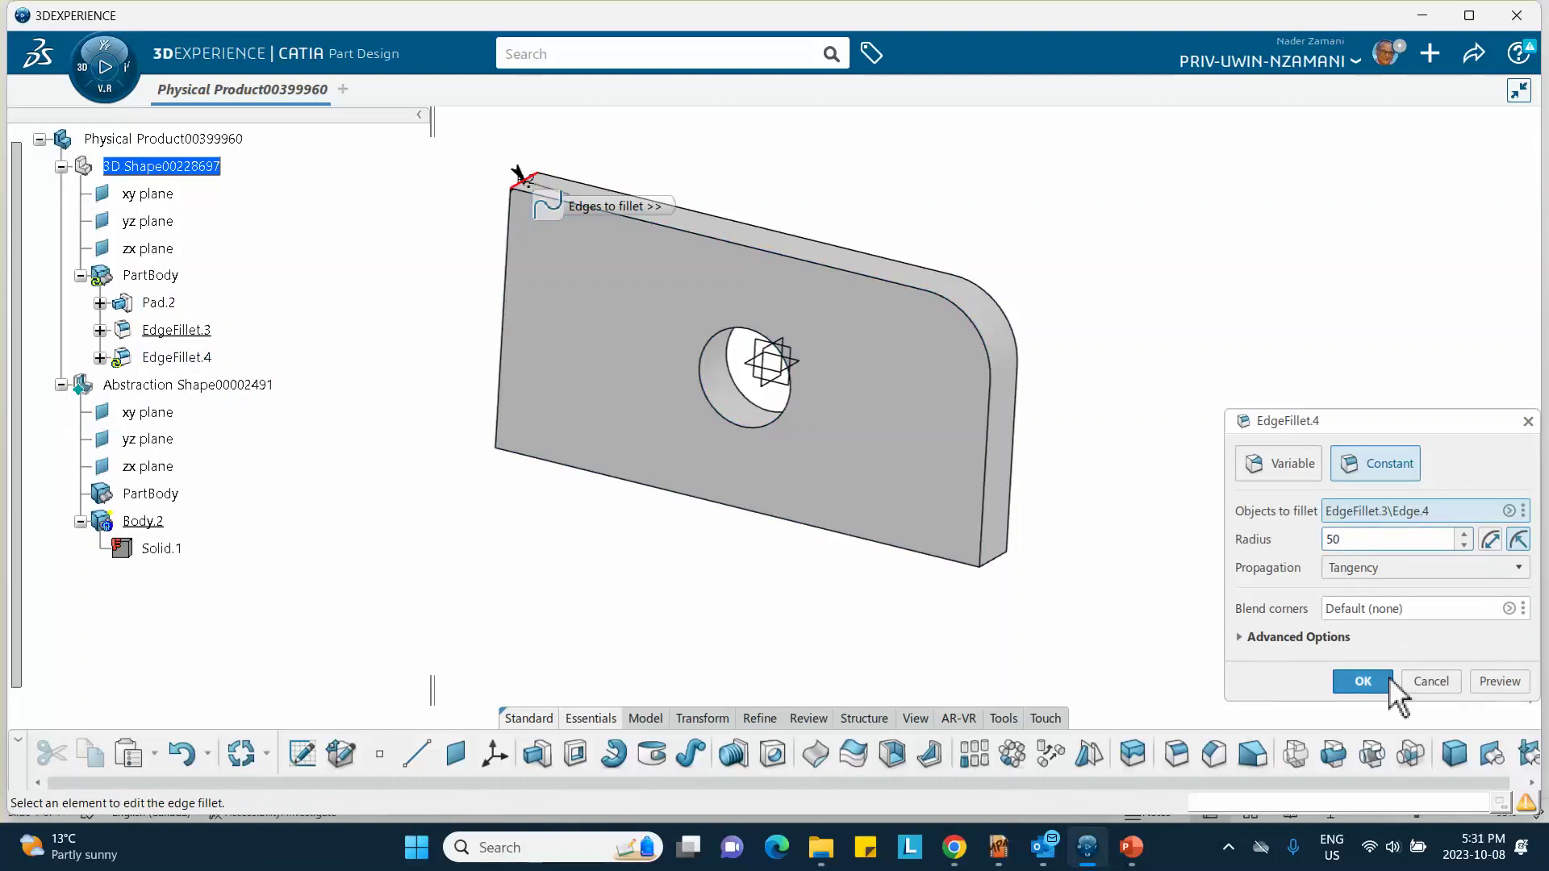
{"action": "left_click", "coordinate": [1361, 682]}
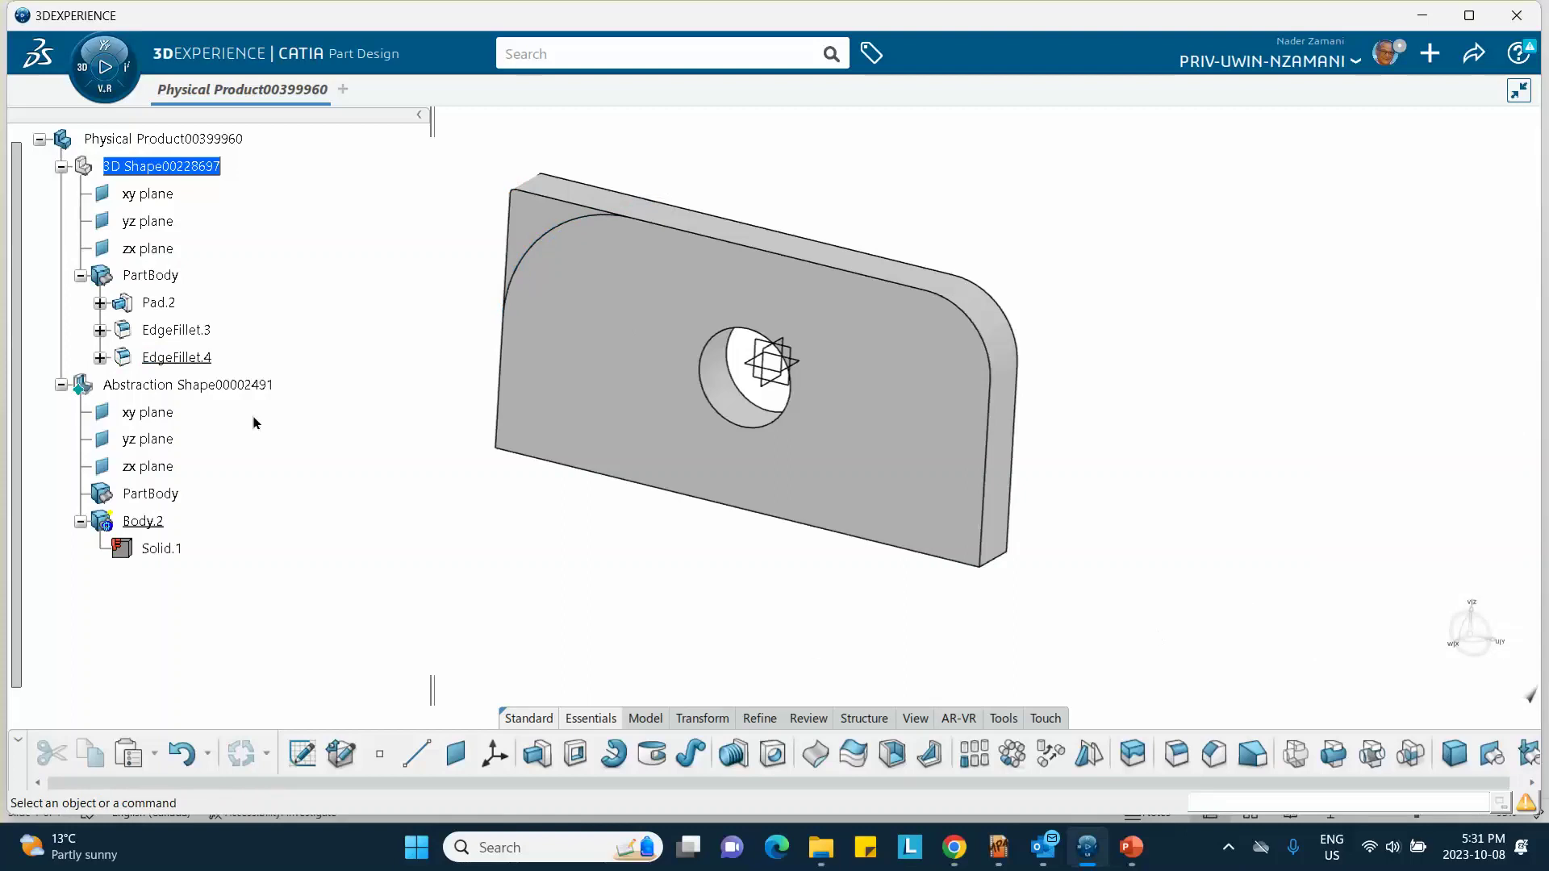
- Hide the Abstraction Shape to examine the EdgeFillet.4 corner of the original plate, and show the Abstraction Shape again
{"action": "left_click", "coordinate": [166, 387]}
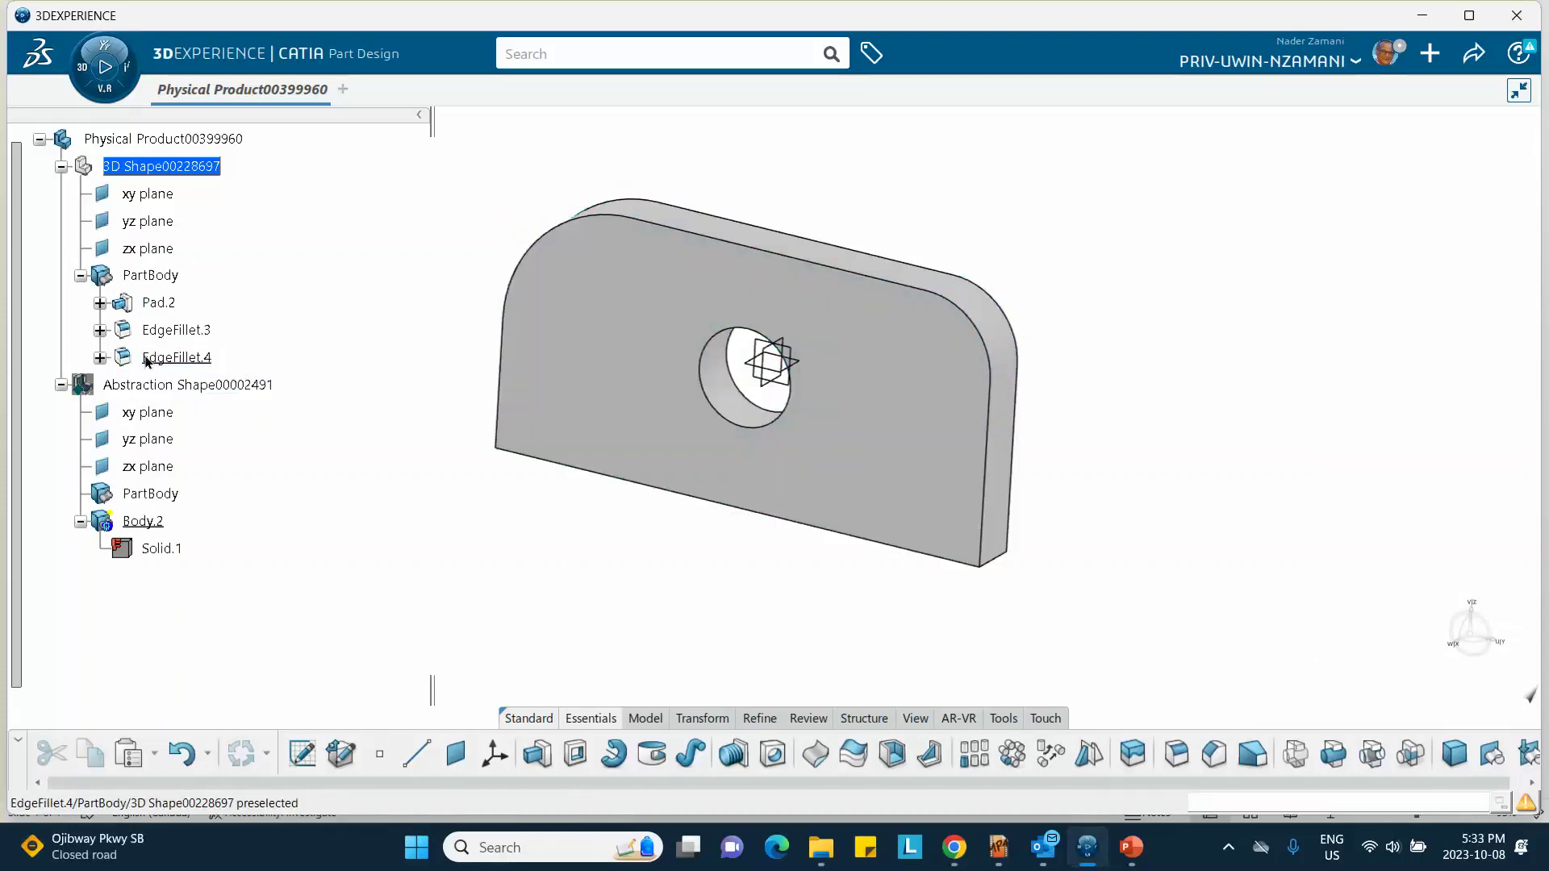
{"action": "left_click", "coordinate": [100, 358]}
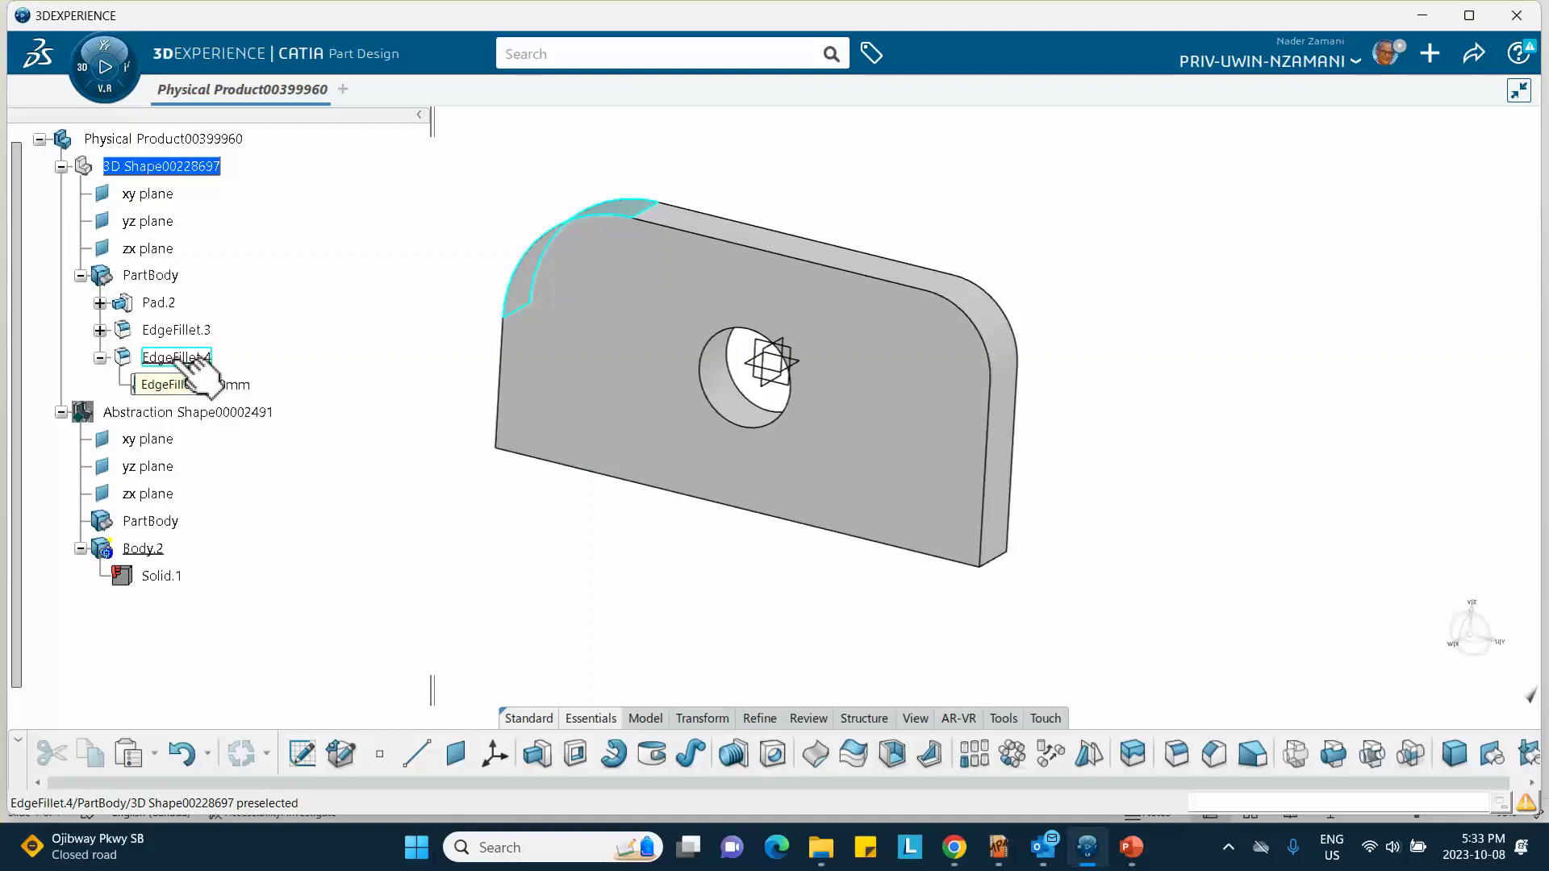
{"action": "left_click", "coordinate": [100, 358]}
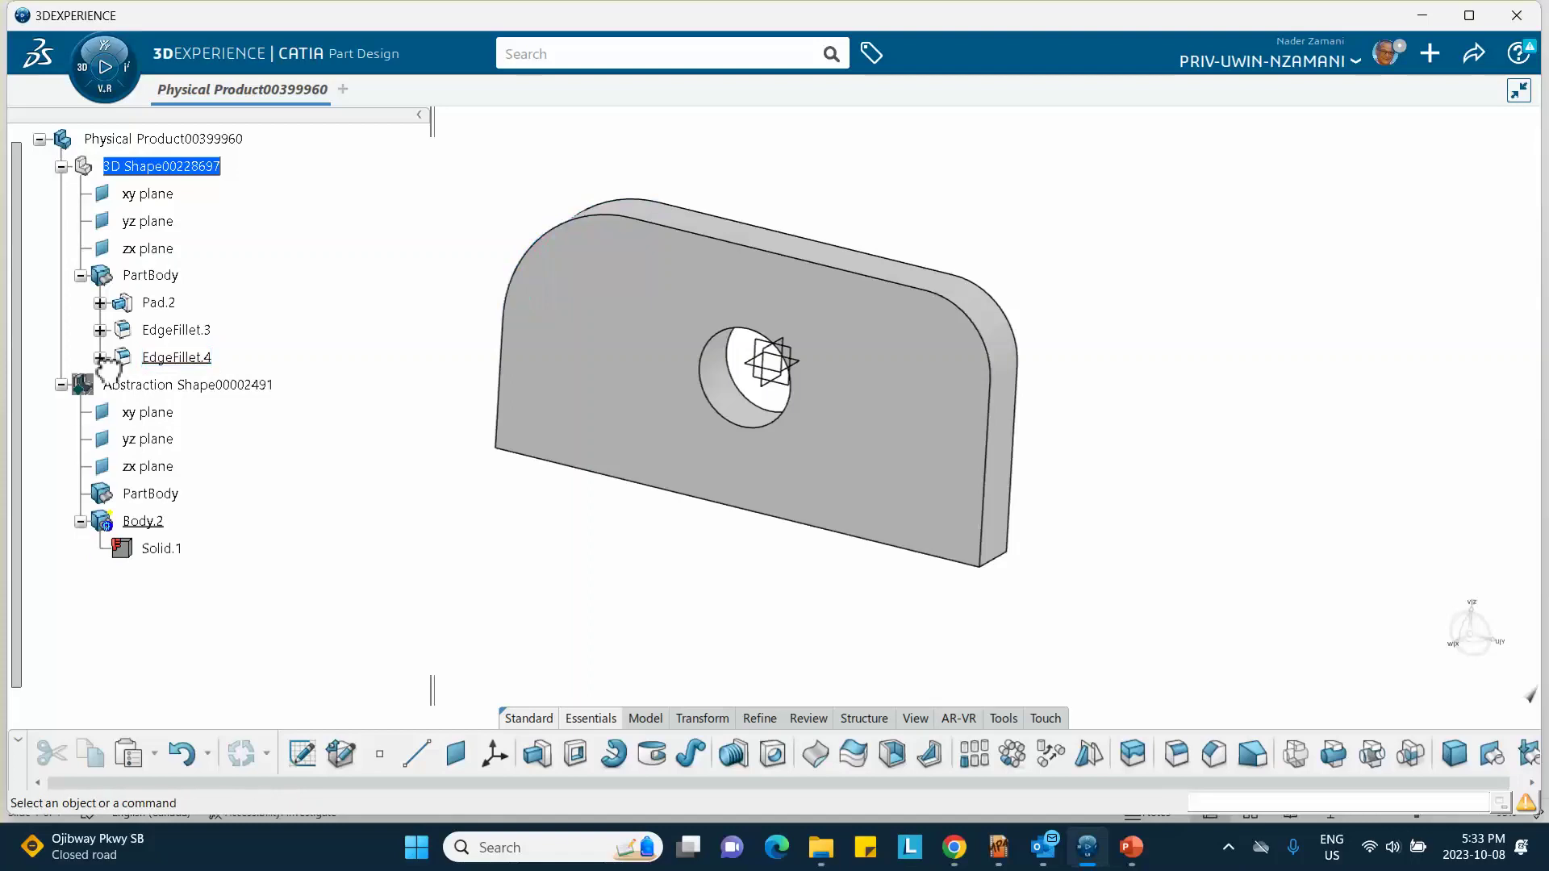
{"action": "right_click", "coordinate": [185, 387]}
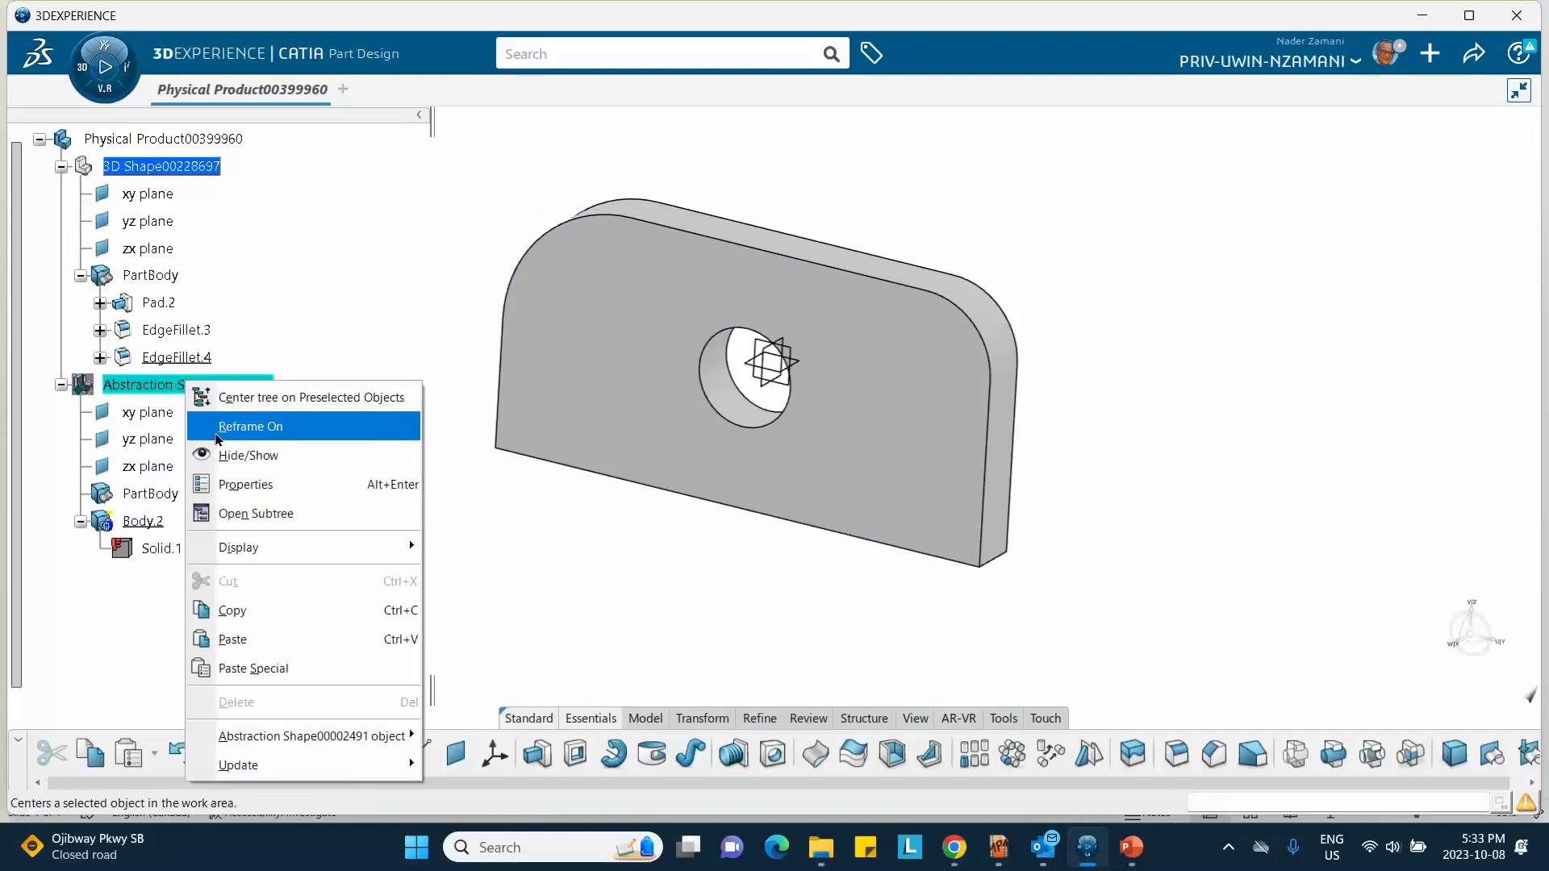
{"action": "left_click", "coordinate": [243, 455]}
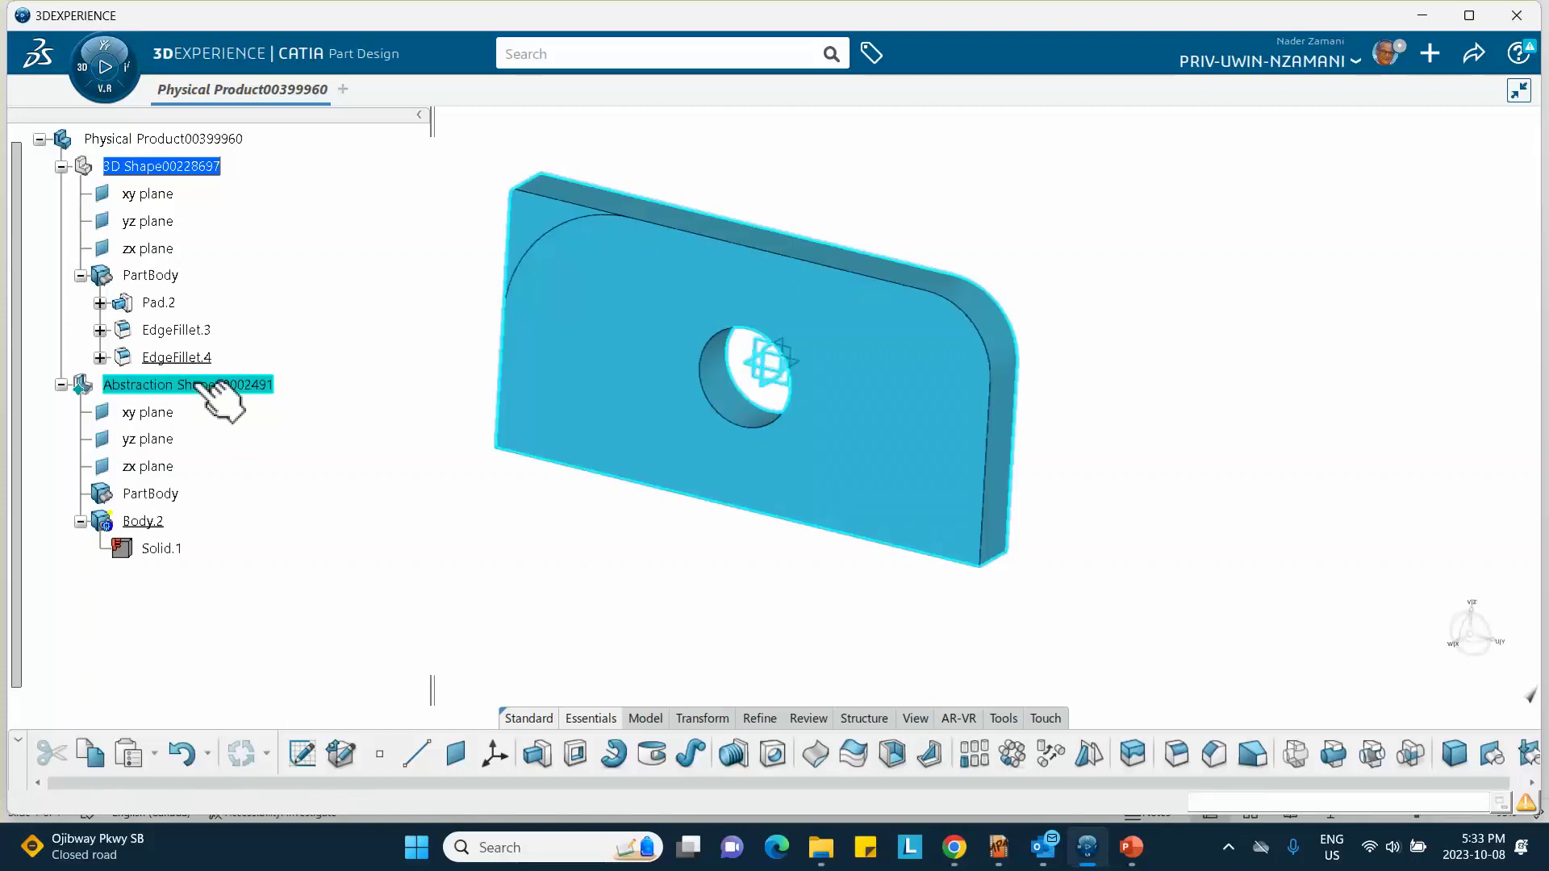
- Activate the Abstraction Shape and try to update it locally
{"action": "left_click", "coordinate": [208, 389]}
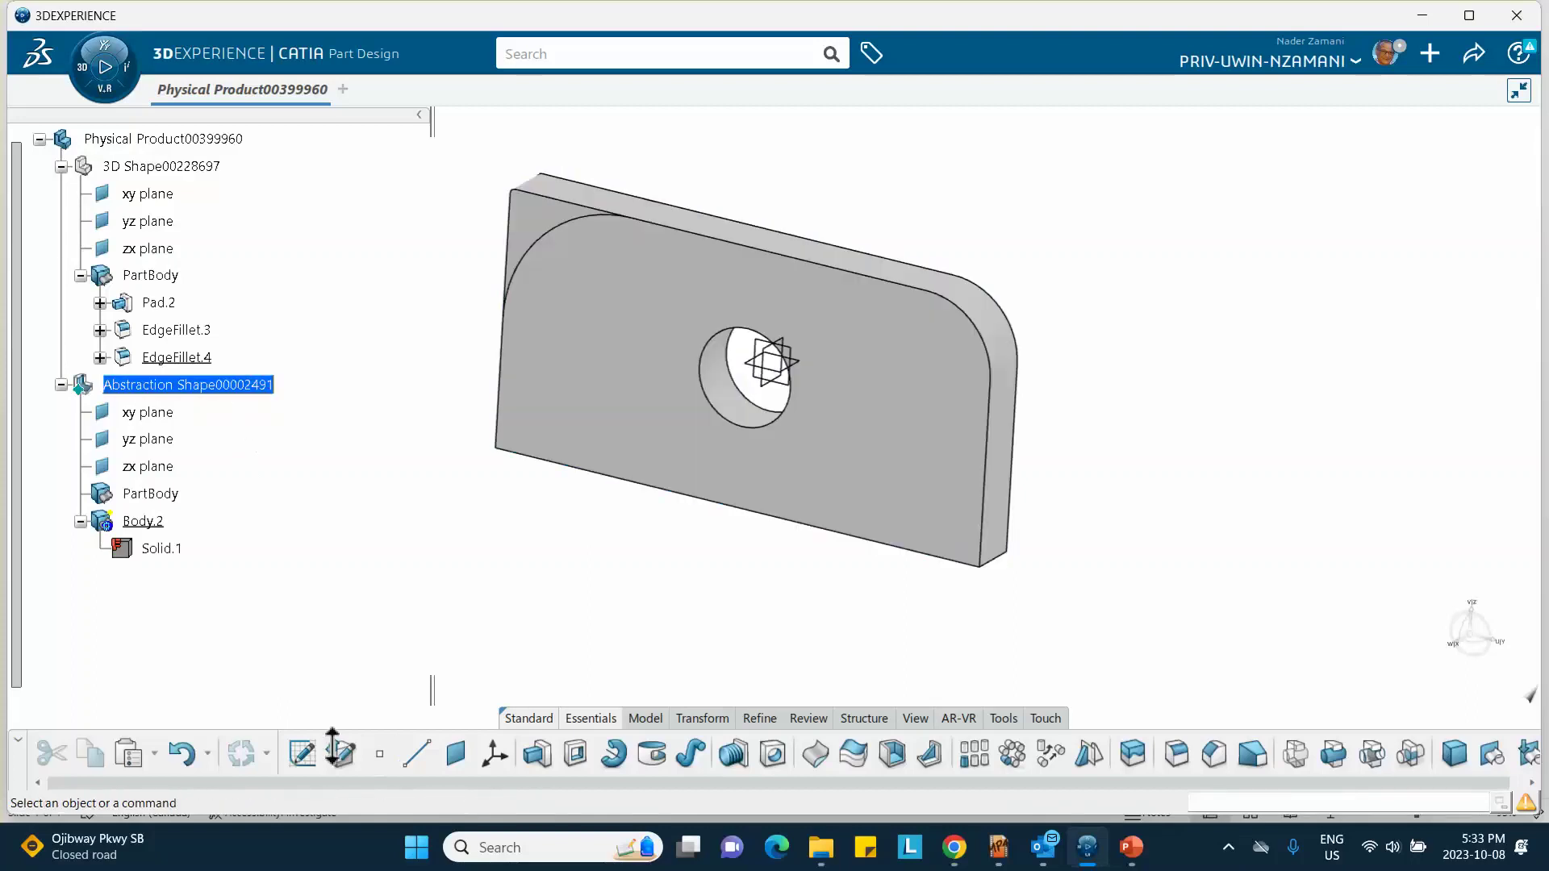
{"action": "right_click", "coordinate": [211, 436]}
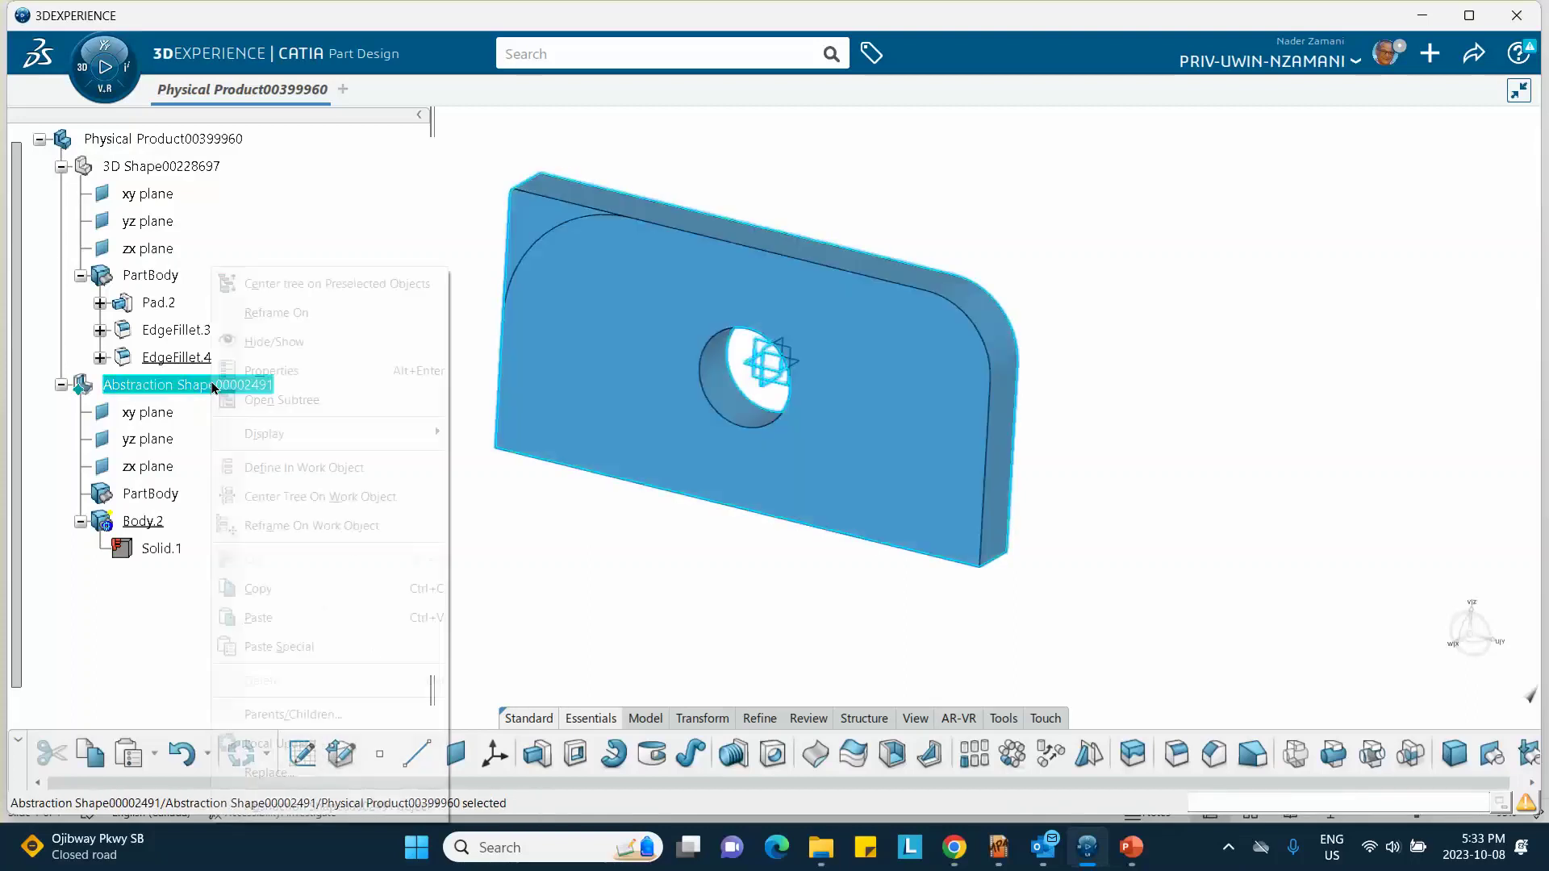
{"action": "left_click", "coordinate": [323, 743]}
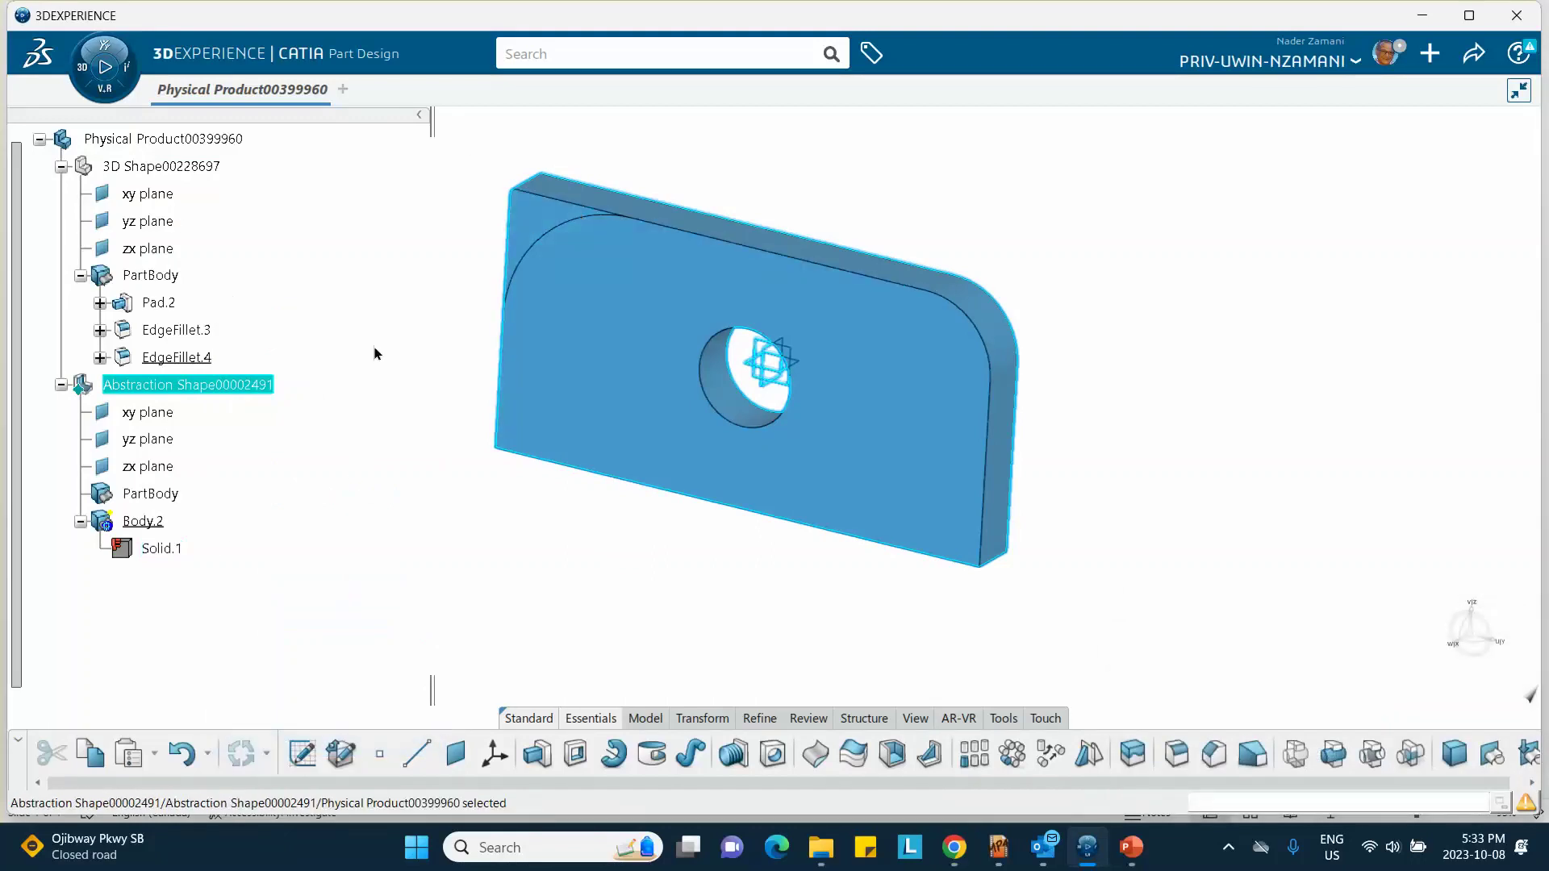
- Update the linked solid from the root Physical Product, and reactivate the Abstraction Shape
{"action": "left_click", "coordinate": [185, 145]}
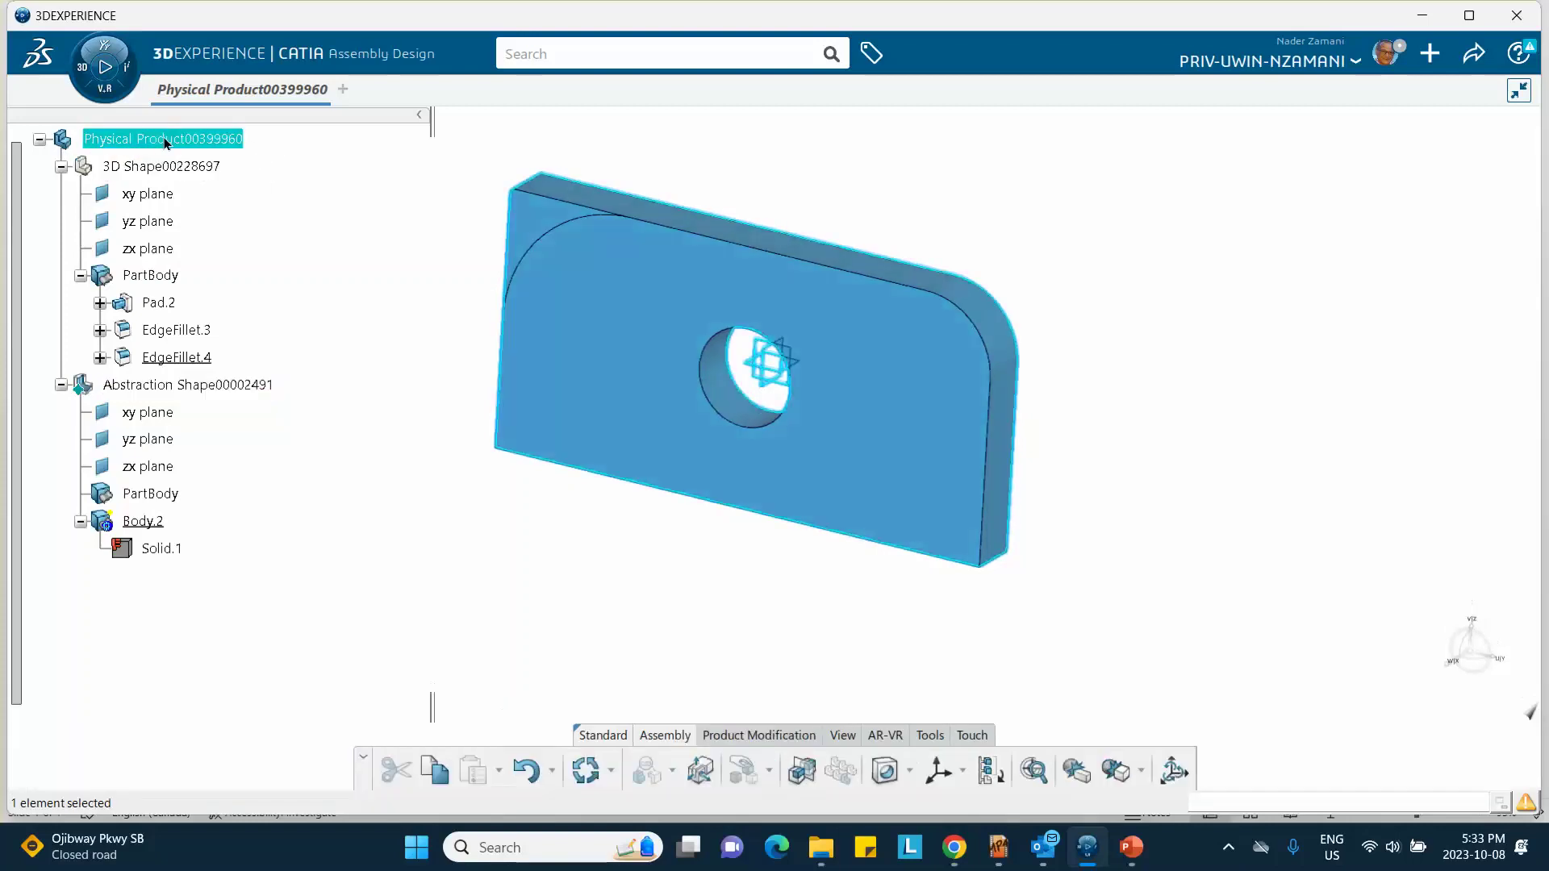
{"action": "left_click", "coordinate": [592, 766]}
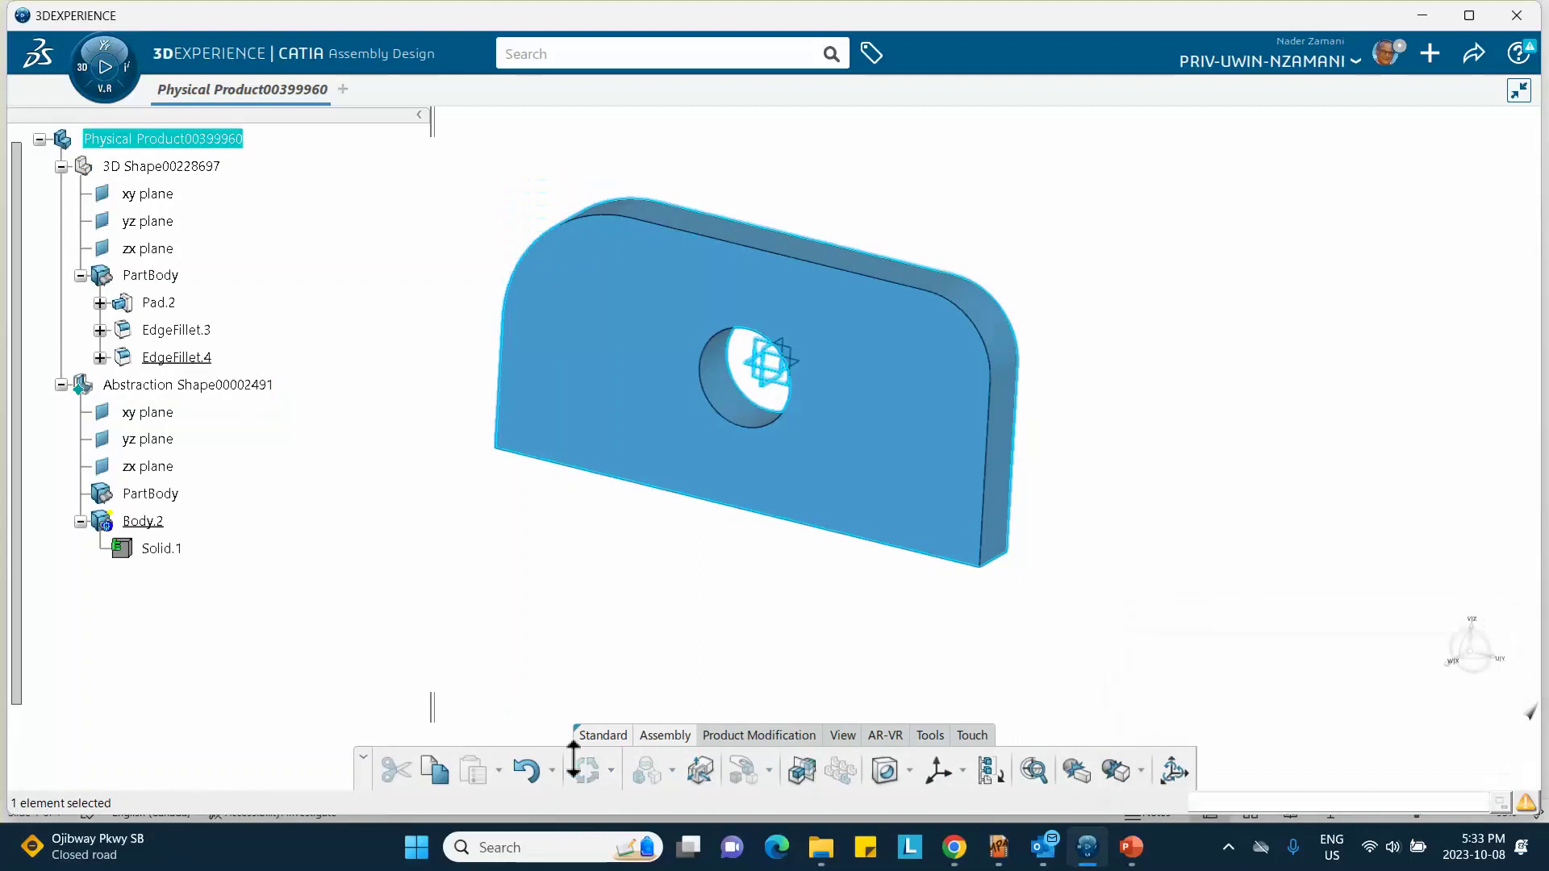
{"action": "double_click", "coordinate": [156, 389]}
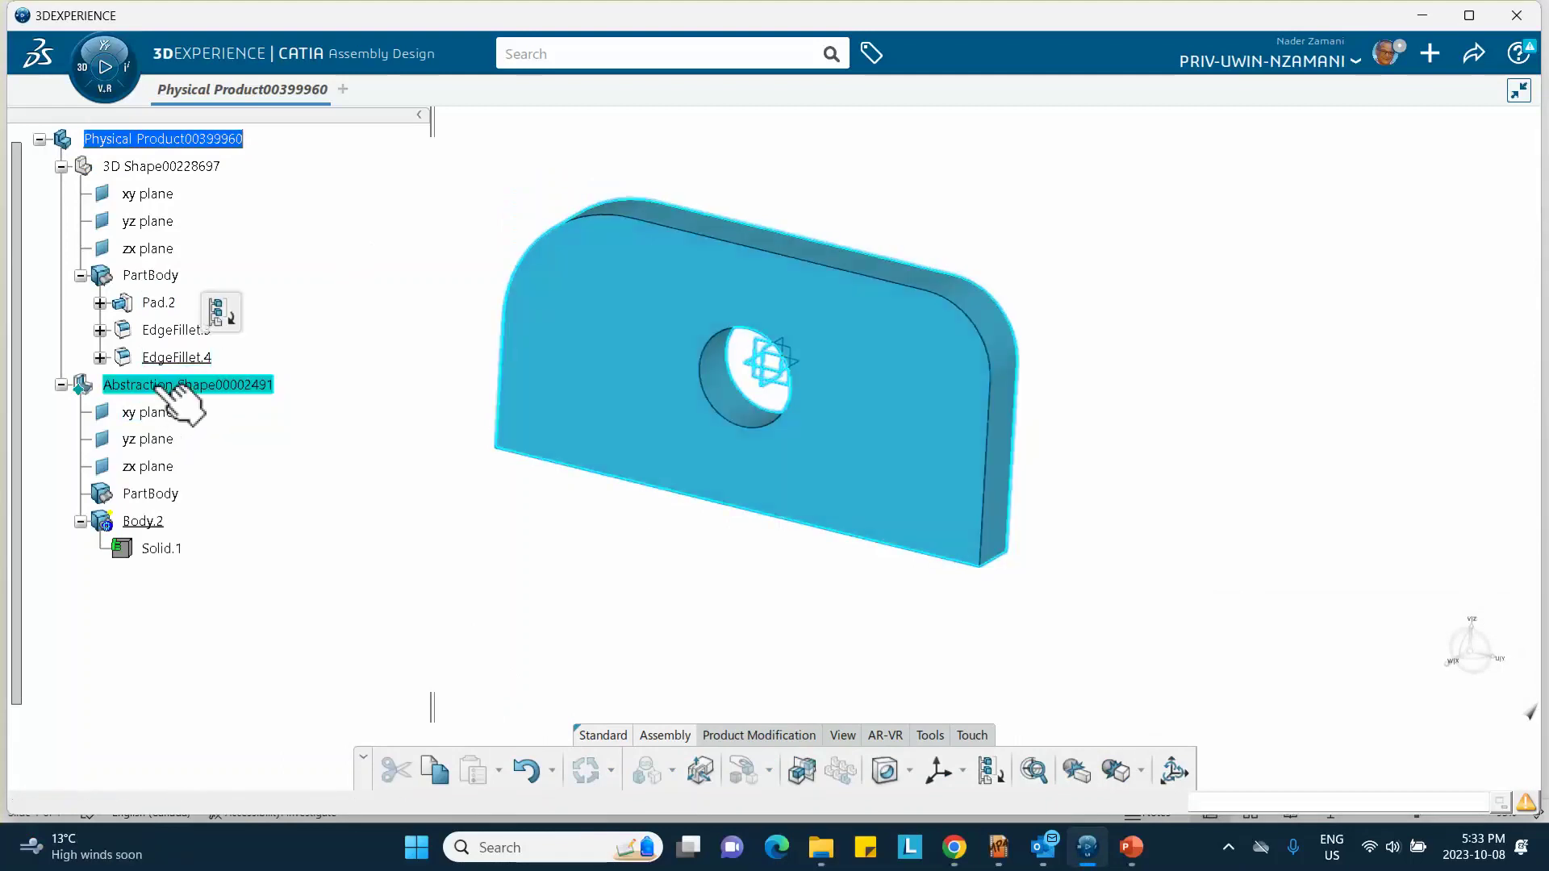
{"action": "left_click", "coordinate": [427, 400]}
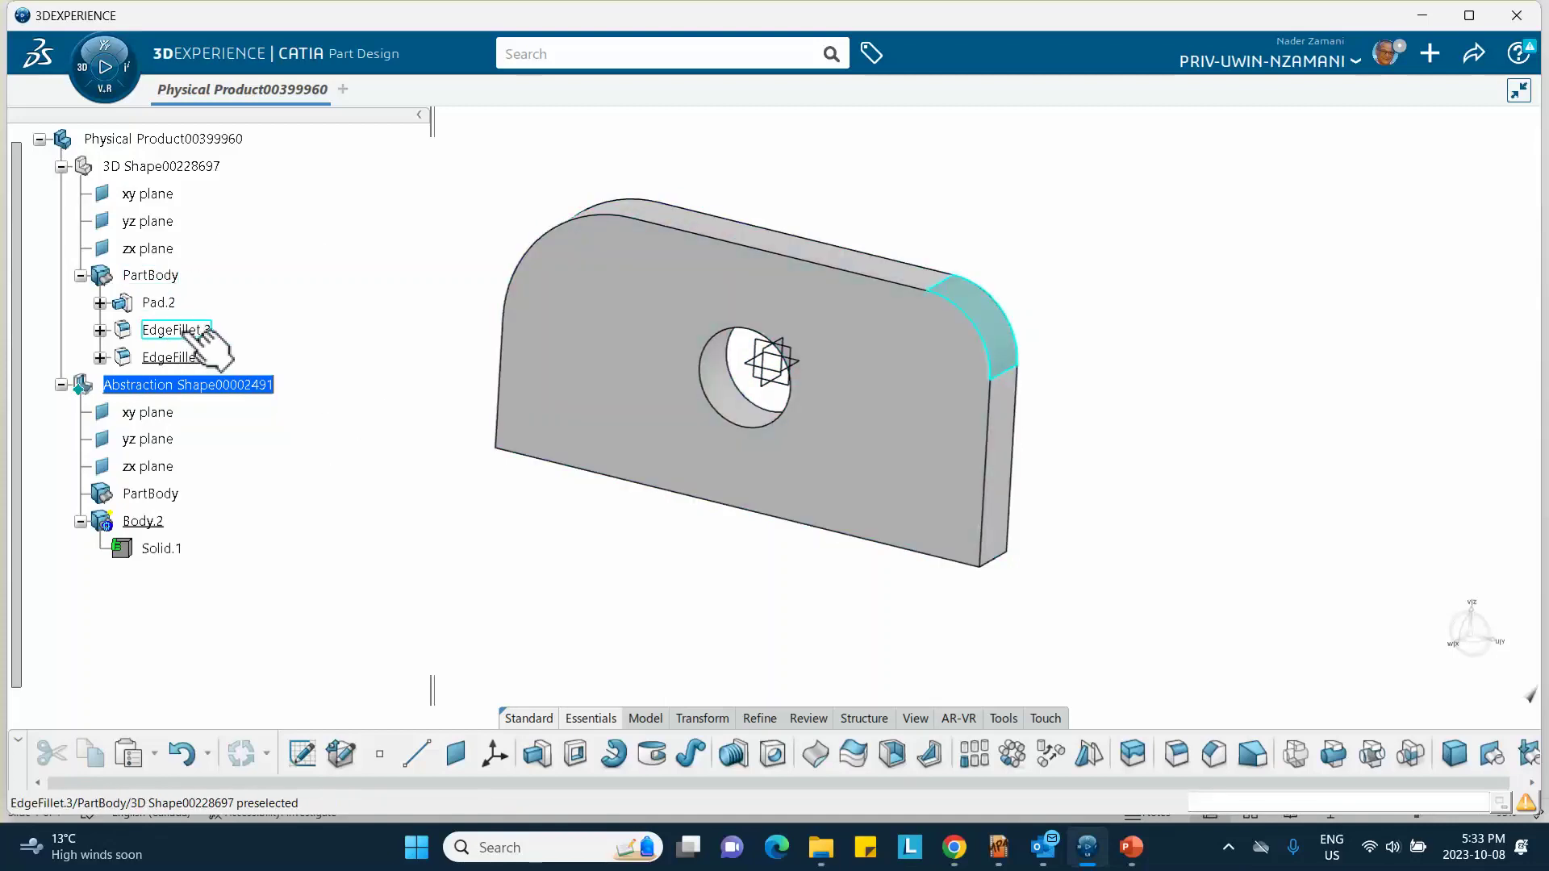
- Set the central hole's radius to 40 mm in Sketch.2 of the original Pad.2 and exit the sketch
{"action": "left_click", "coordinate": [99, 303]}
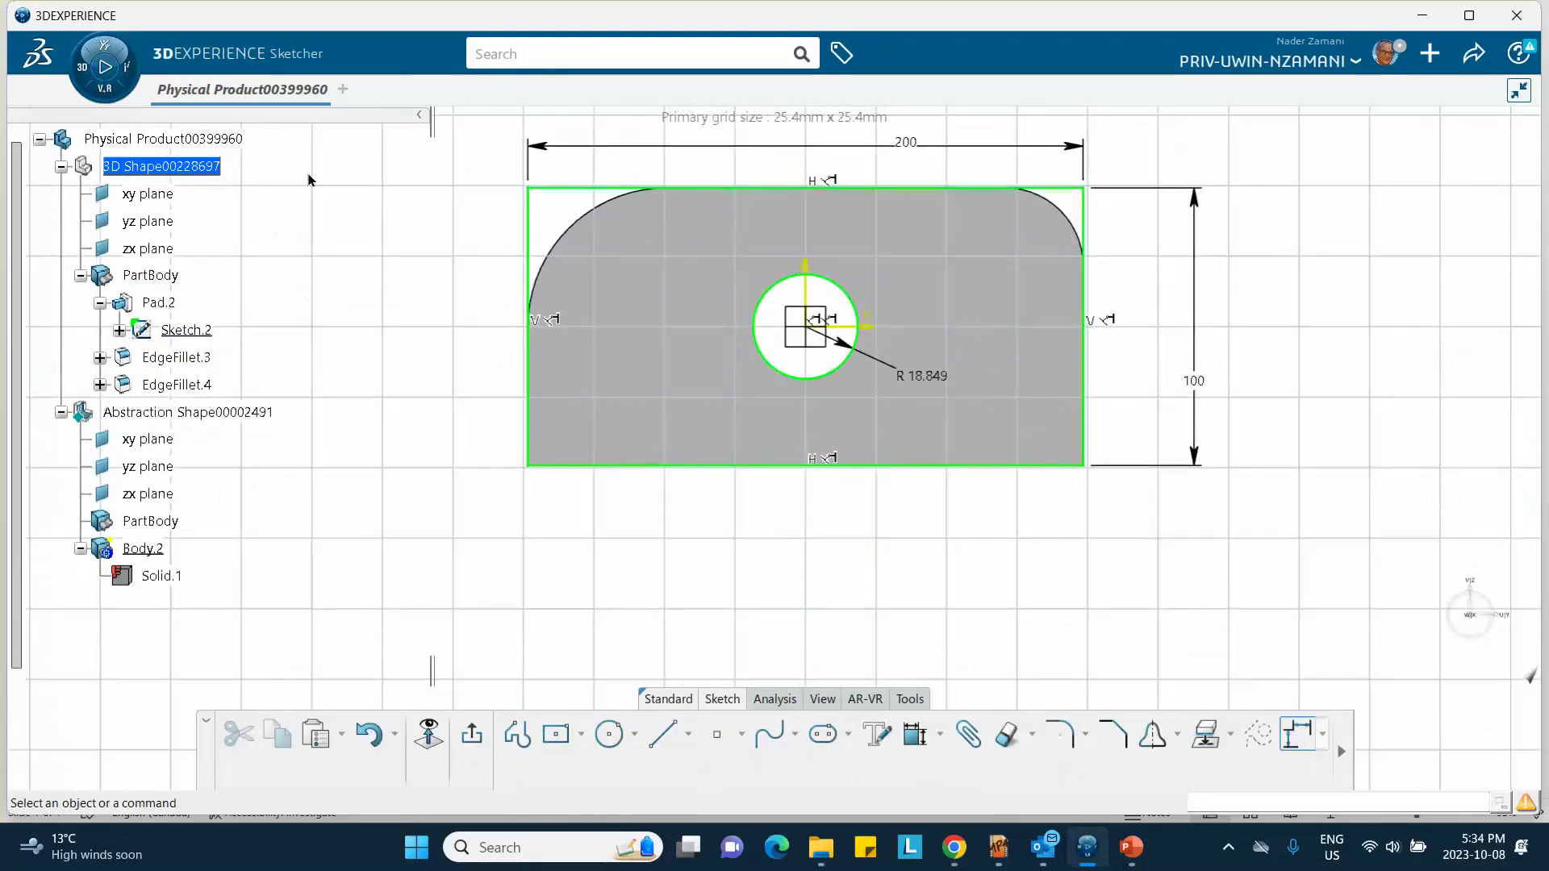
{"action": "double_click", "coordinate": [907, 367]}
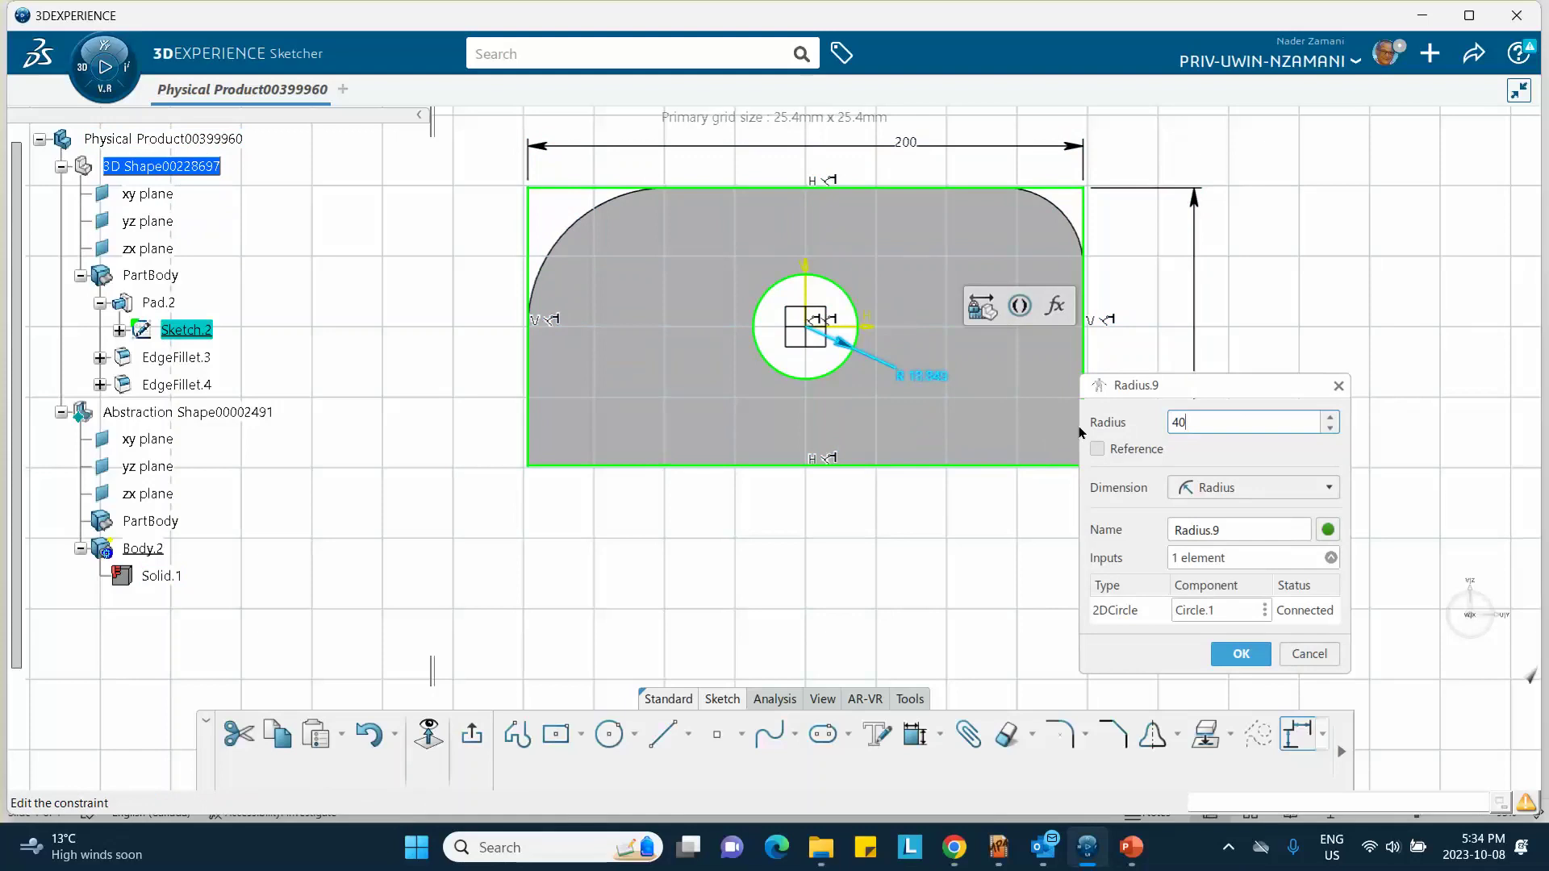
{"action": "type", "text": "40"}
{"action": "left_click", "coordinate": [1239, 653]}
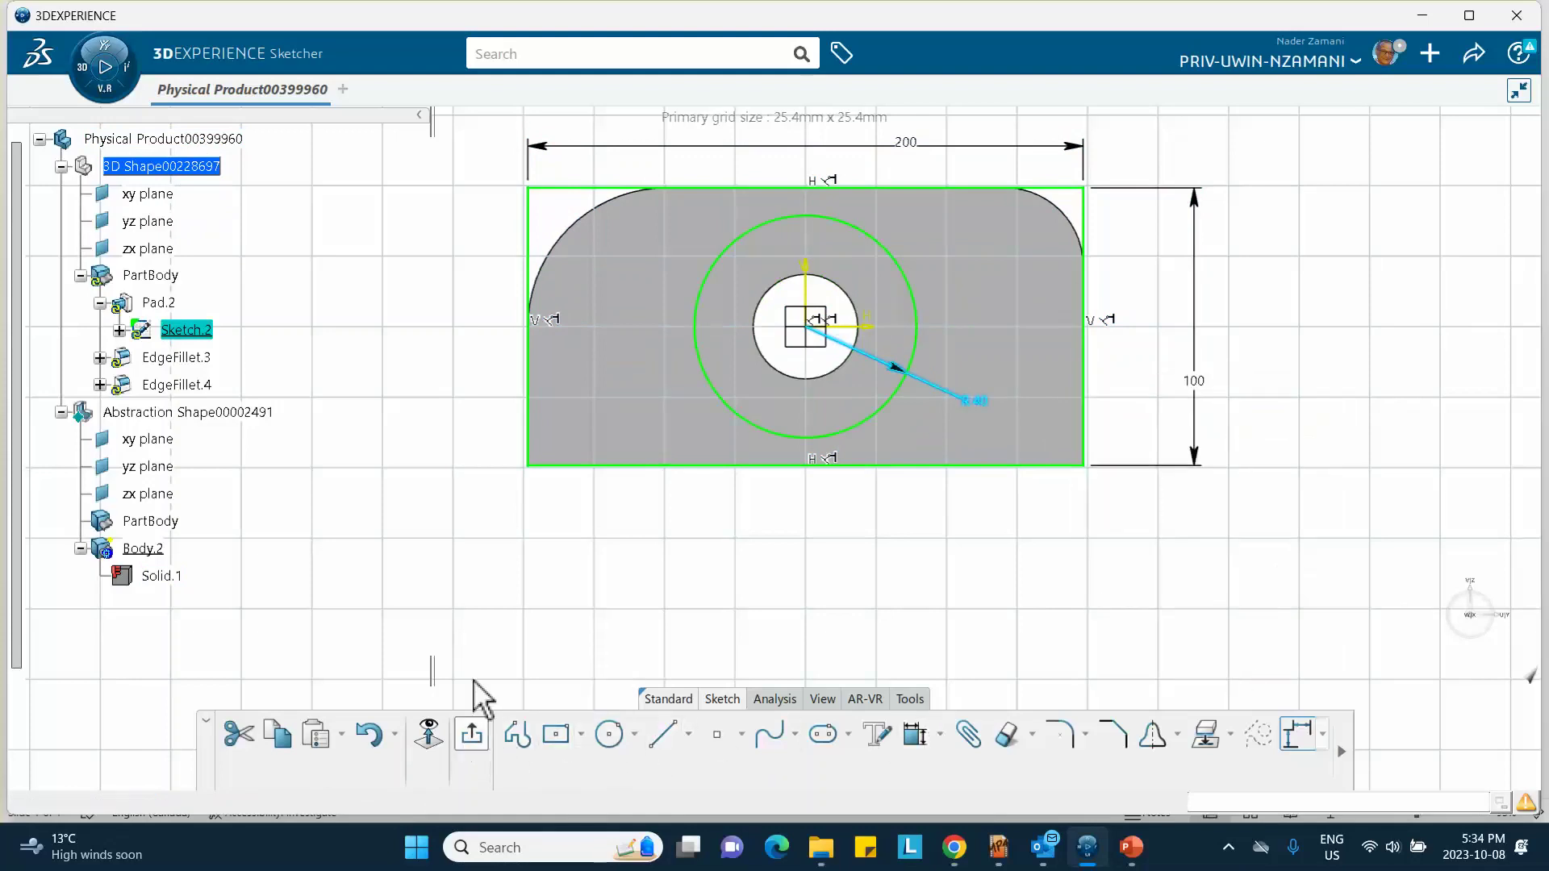
{"action": "left_click", "coordinate": [471, 732]}
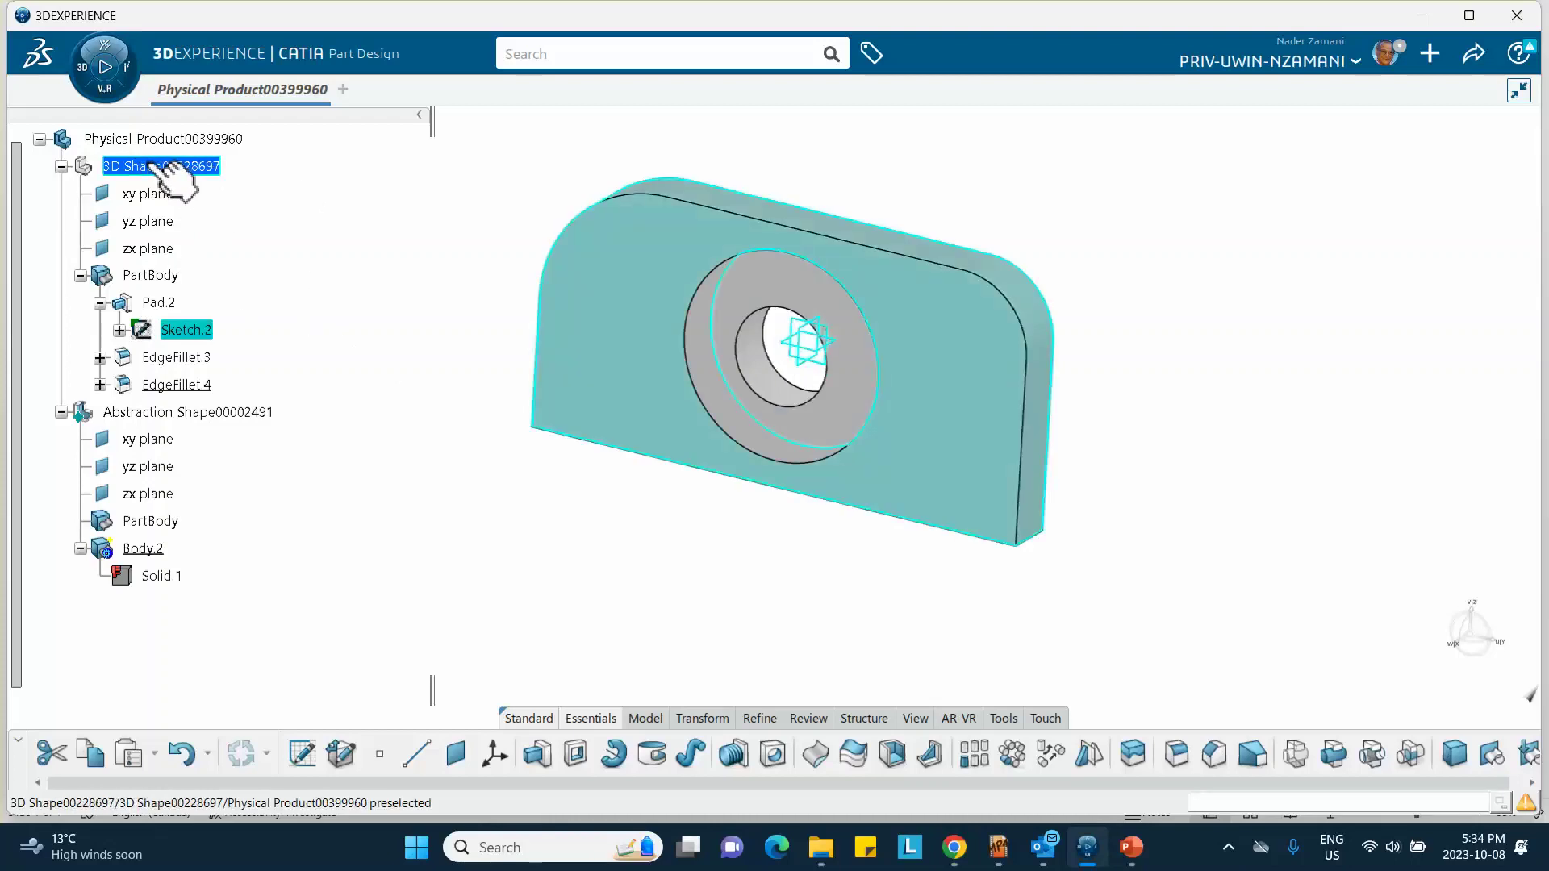
- Hide the Abstraction Shape to examine the original plate's central hole, and show the Abstraction Shape again
{"action": "right_click", "coordinate": [218, 412]}
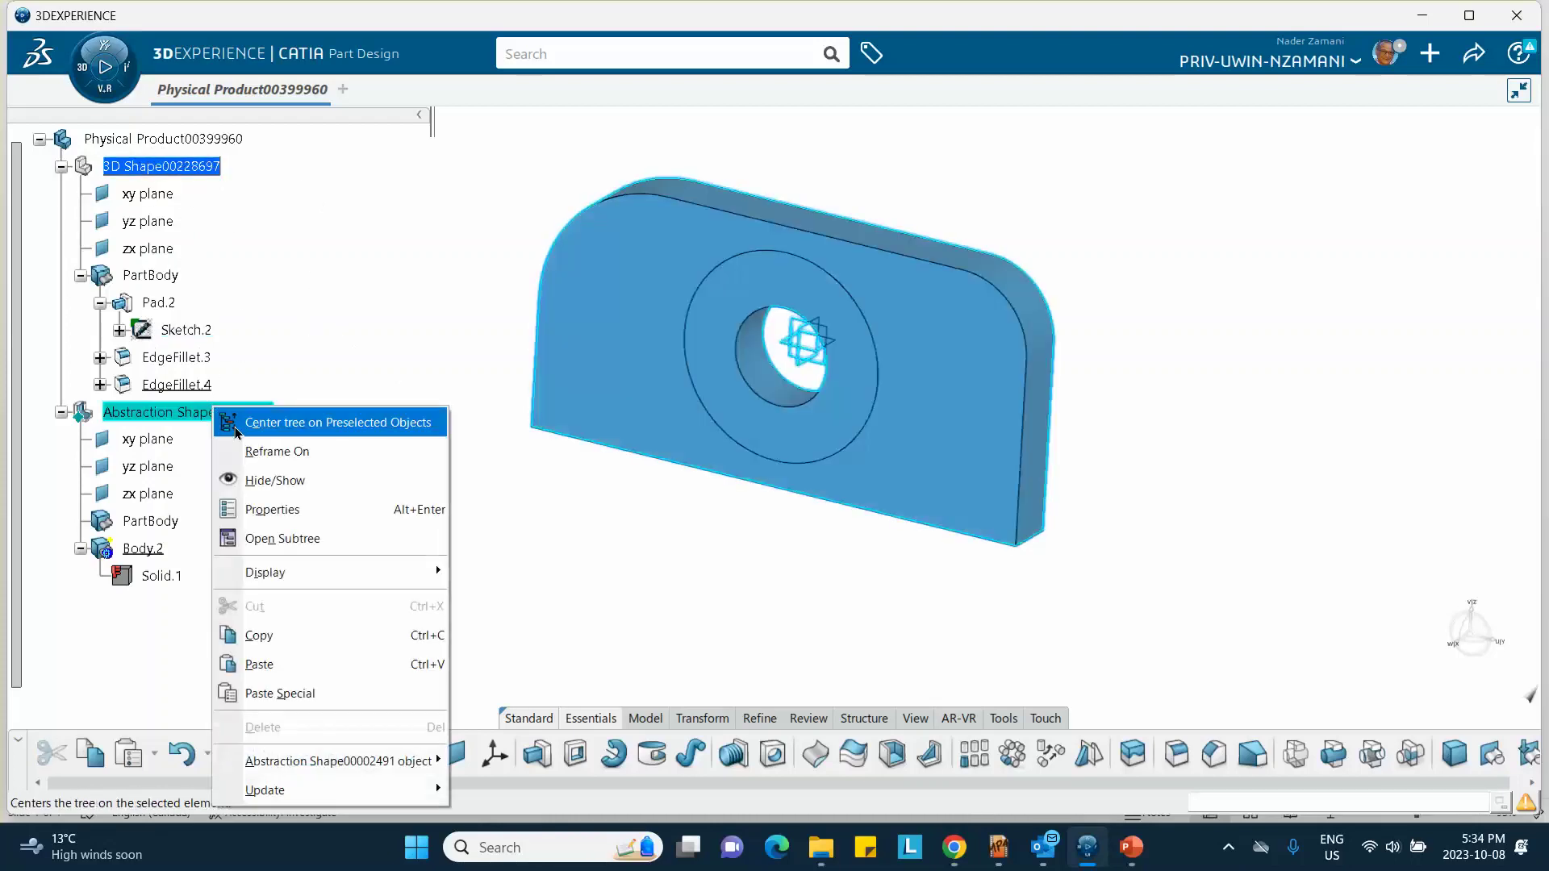
{"action": "left_click", "coordinate": [274, 480]}
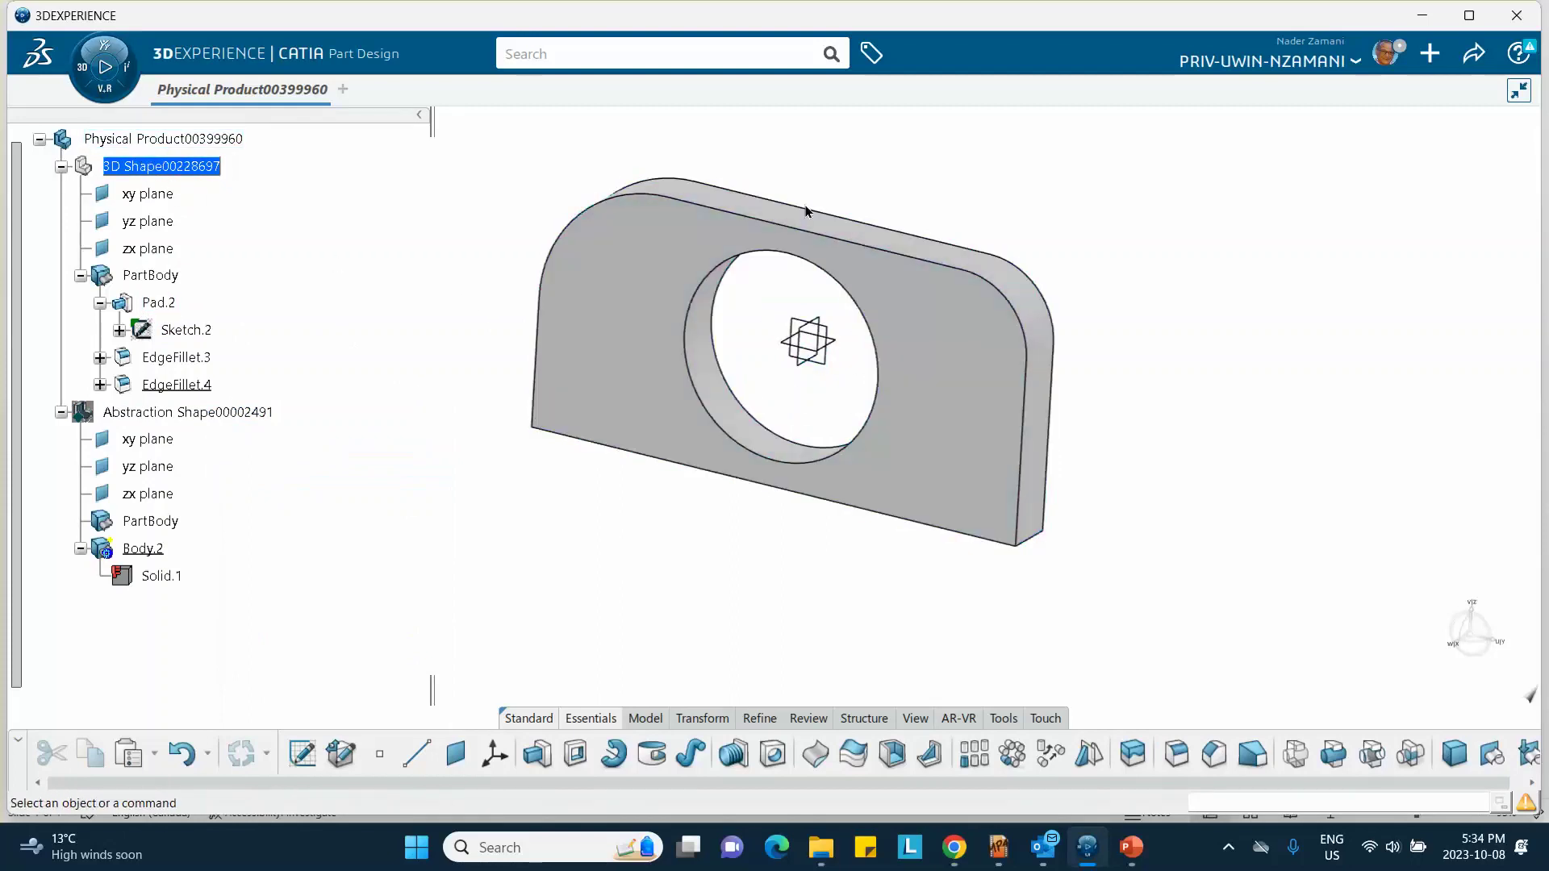
{"action": "right_click", "coordinate": [135, 413]}
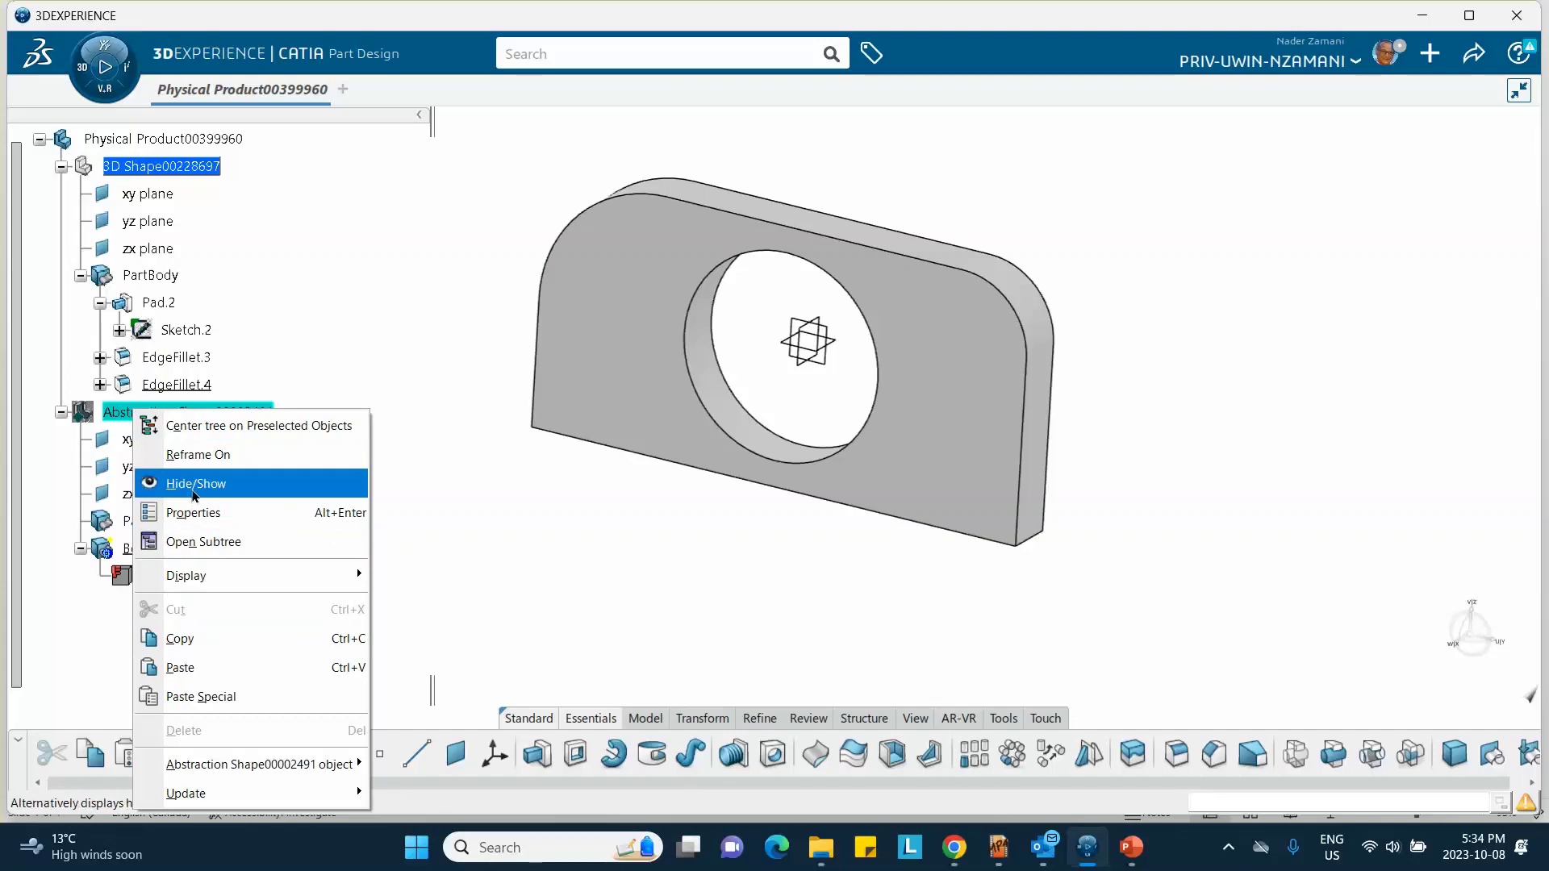
{"action": "left_click", "coordinate": [306, 484]}
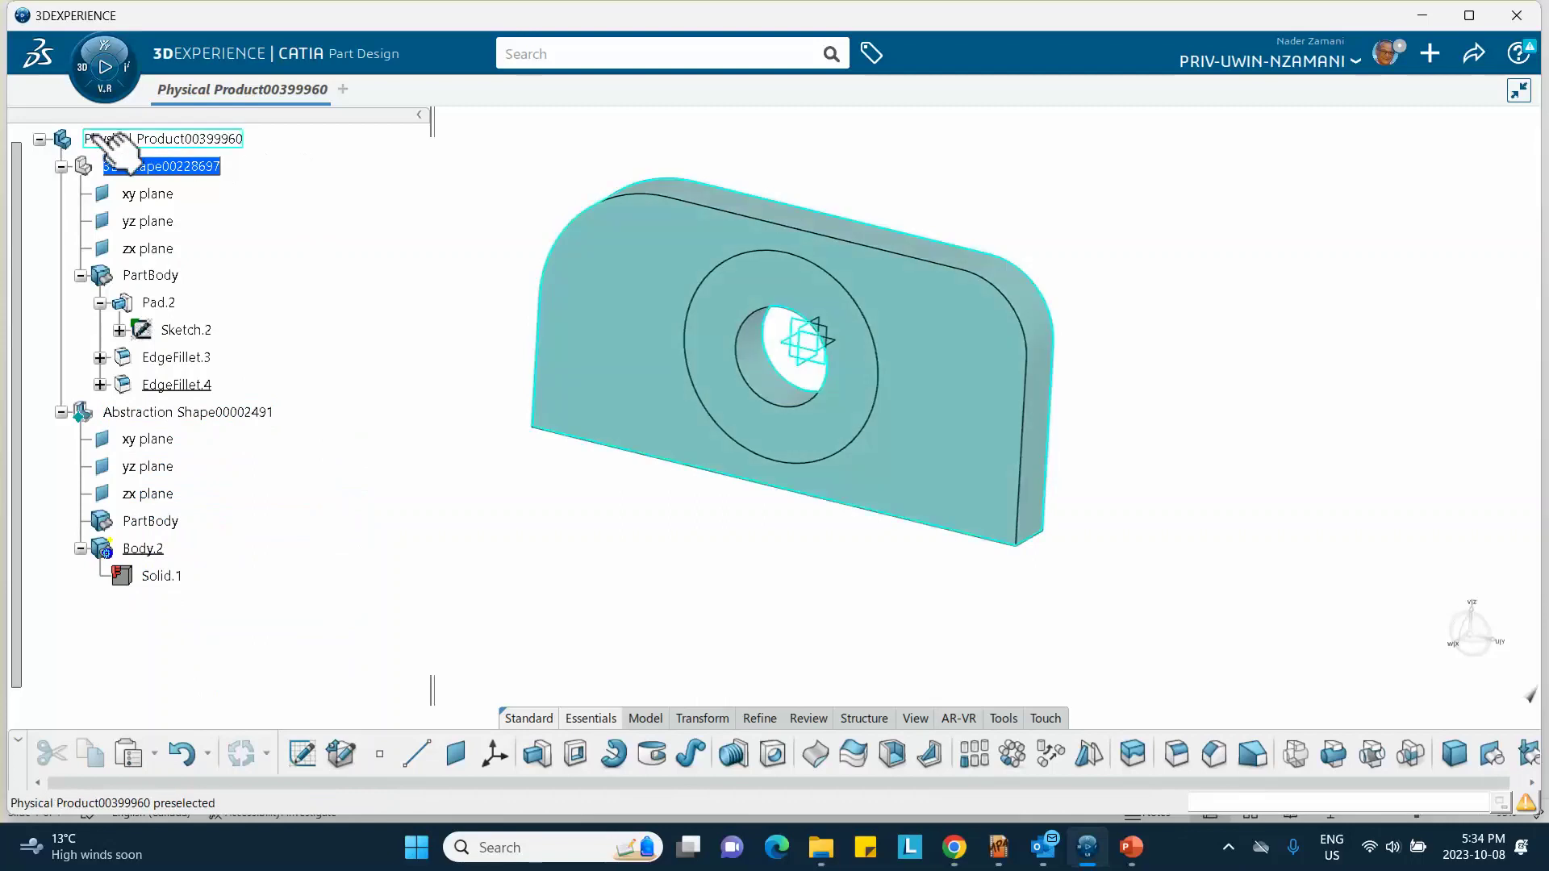
- Update the linked solid from the root Physical Product, and hide and reshow the original 3D Shape to compare the holes
{"action": "double_click", "coordinate": [157, 143]}
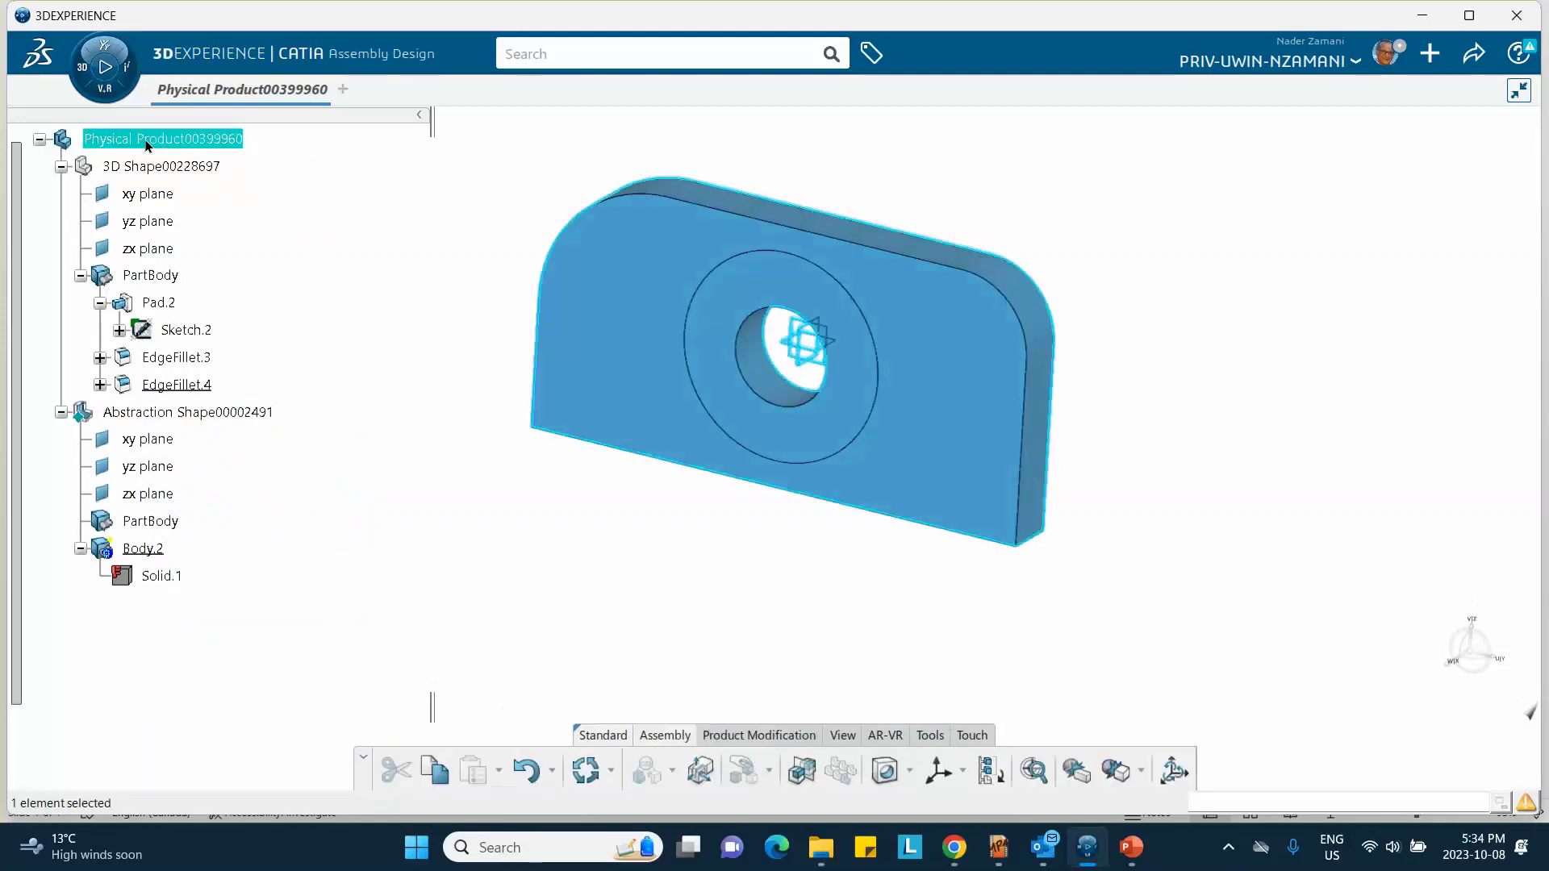
{"action": "left_click", "coordinate": [589, 773]}
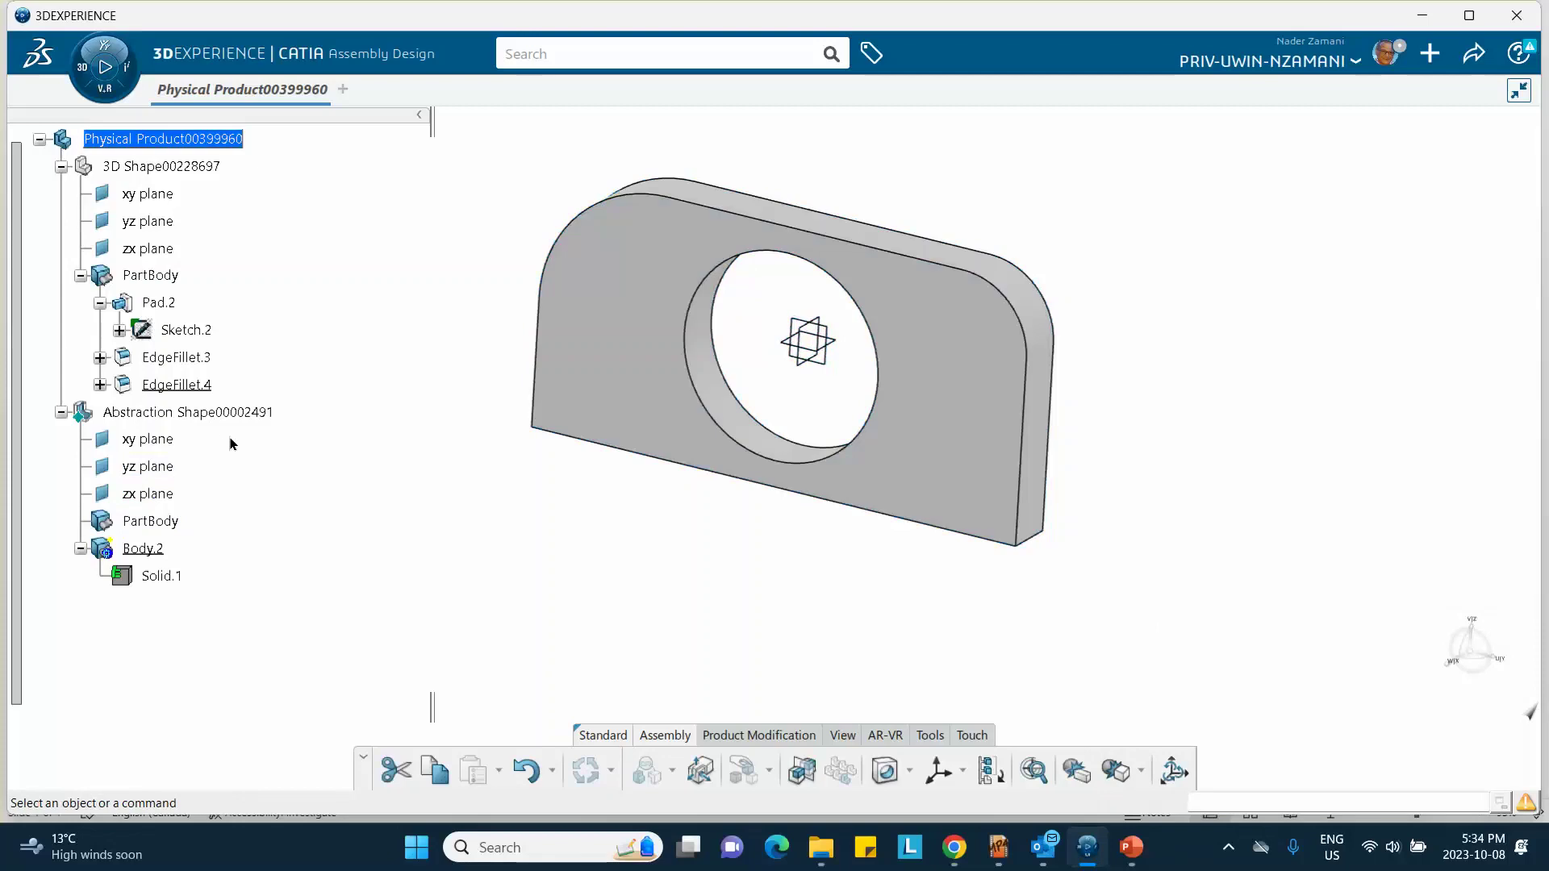
{"action": "right_click", "coordinate": [194, 168]}
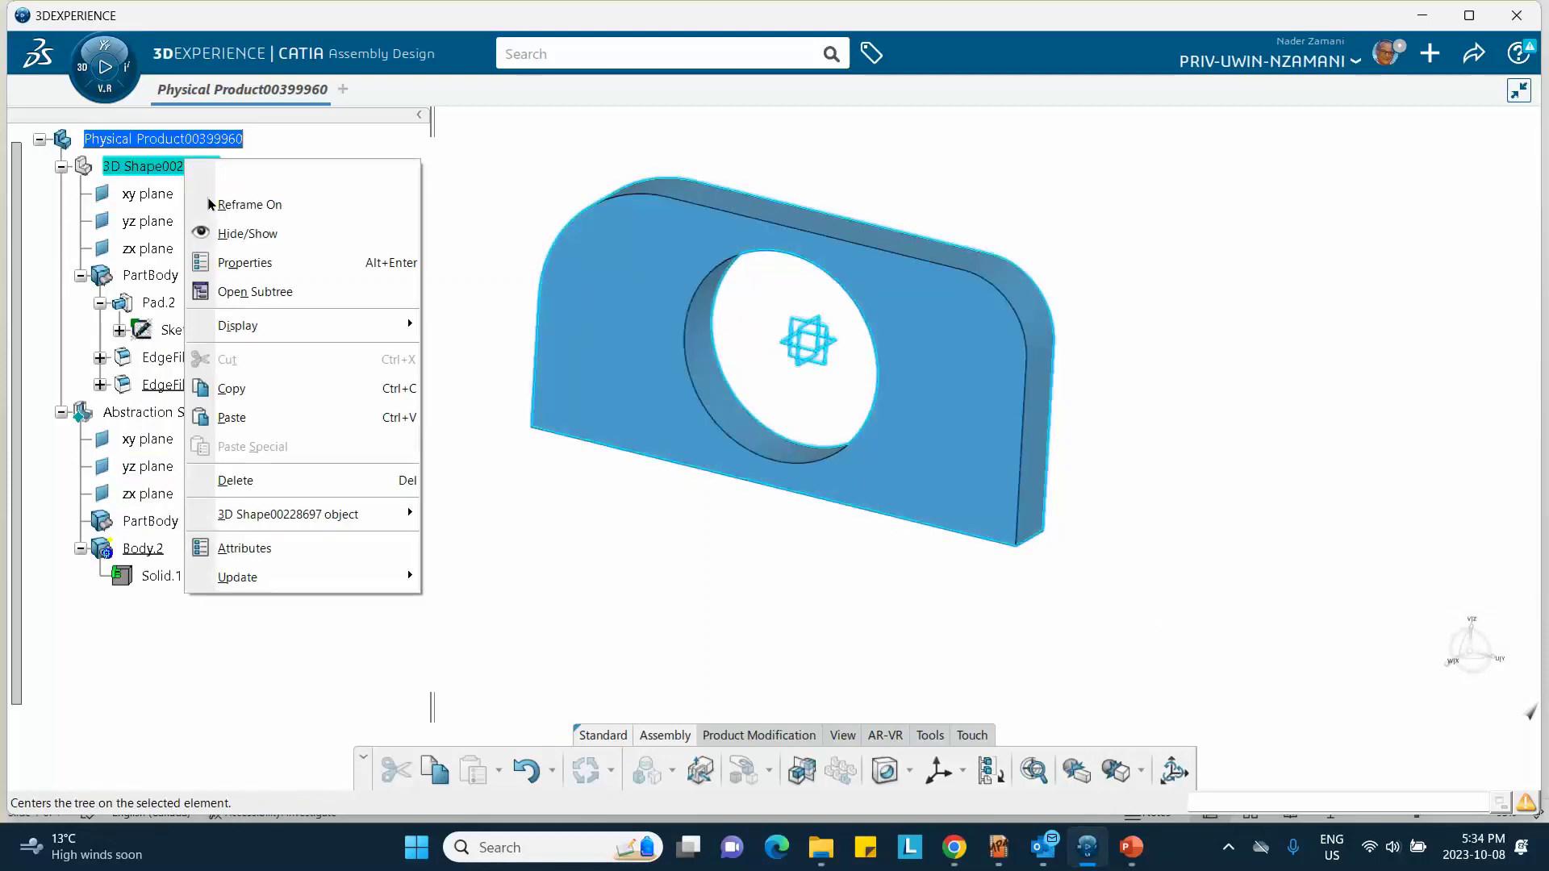
{"action": "left_click", "coordinate": [234, 233]}
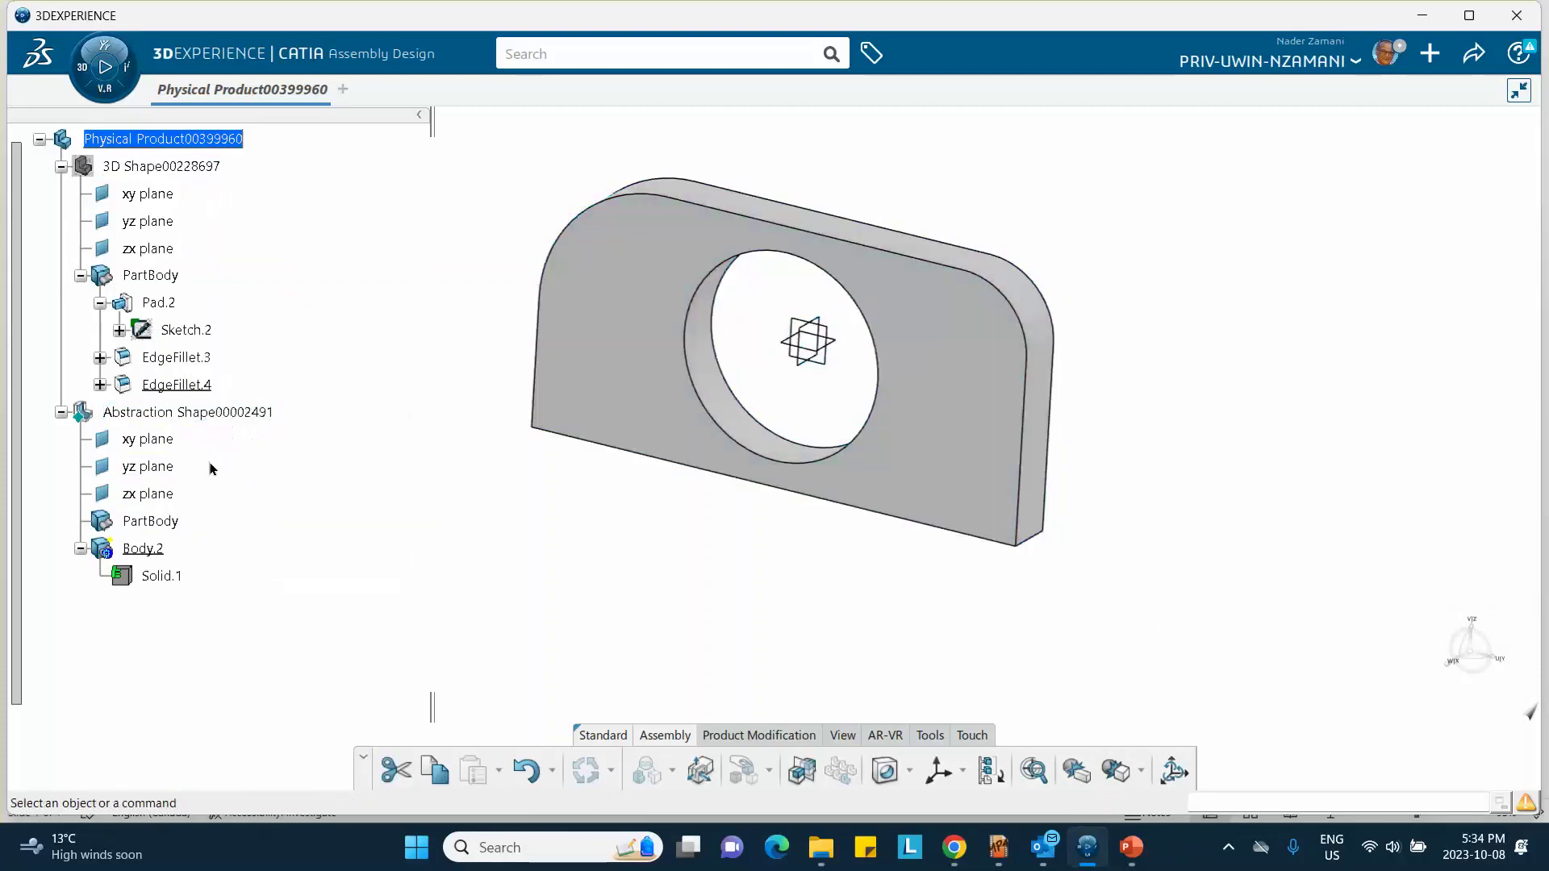
{"action": "right_click", "coordinate": [206, 169]}
{"action": "left_click", "coordinate": [237, 238]}
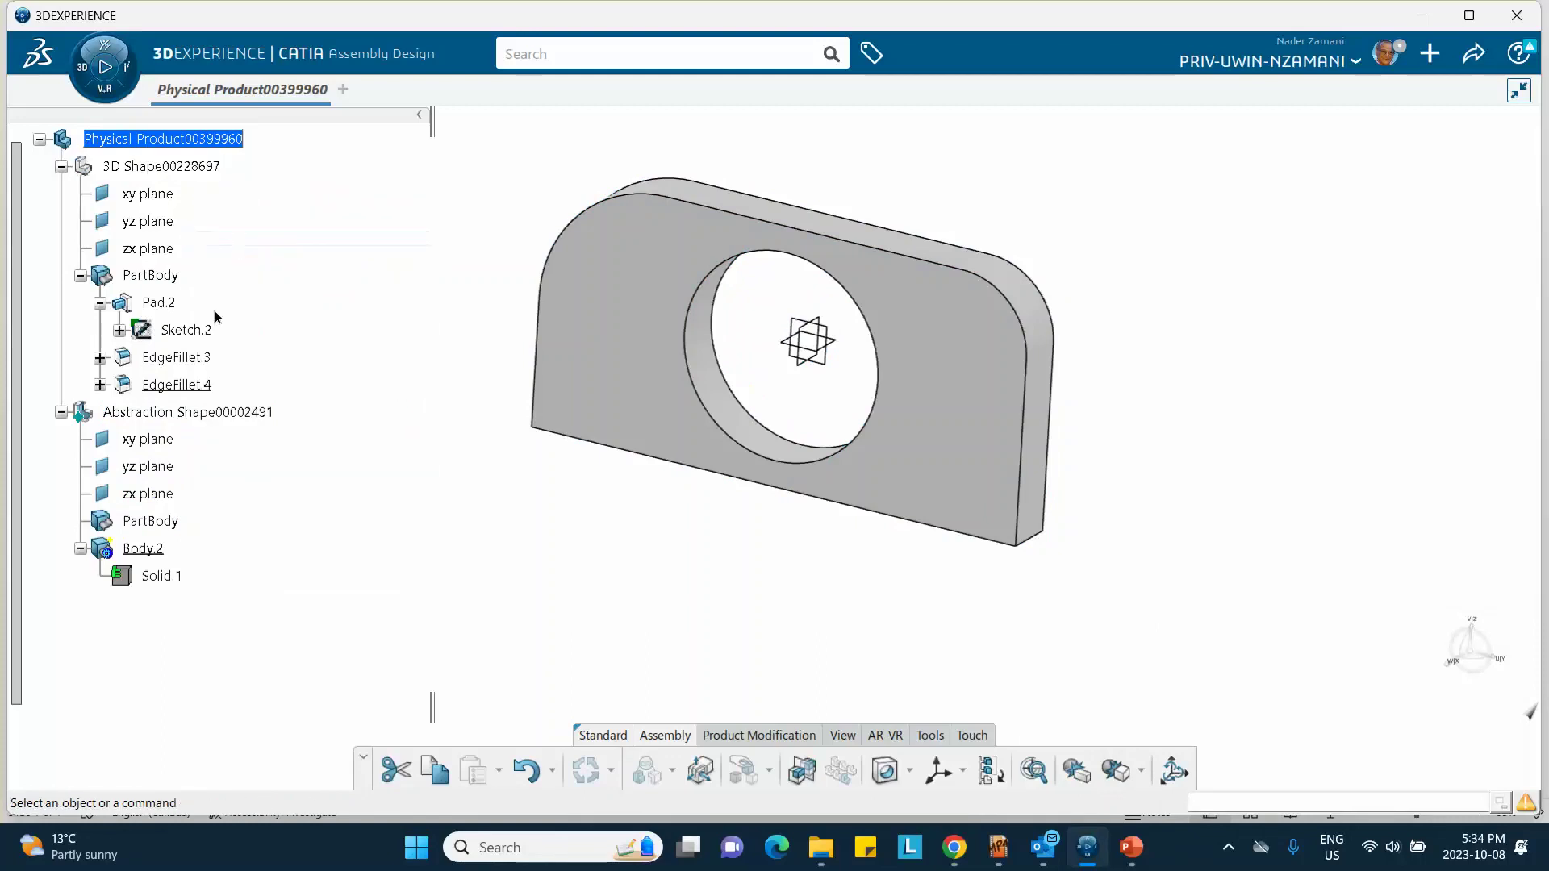
- Hide the original 3D Shape so that only the Abstraction Shape stays visible
{"action": "right_click", "coordinate": [216, 413]}
{"action": "key", "text": "Escape"}
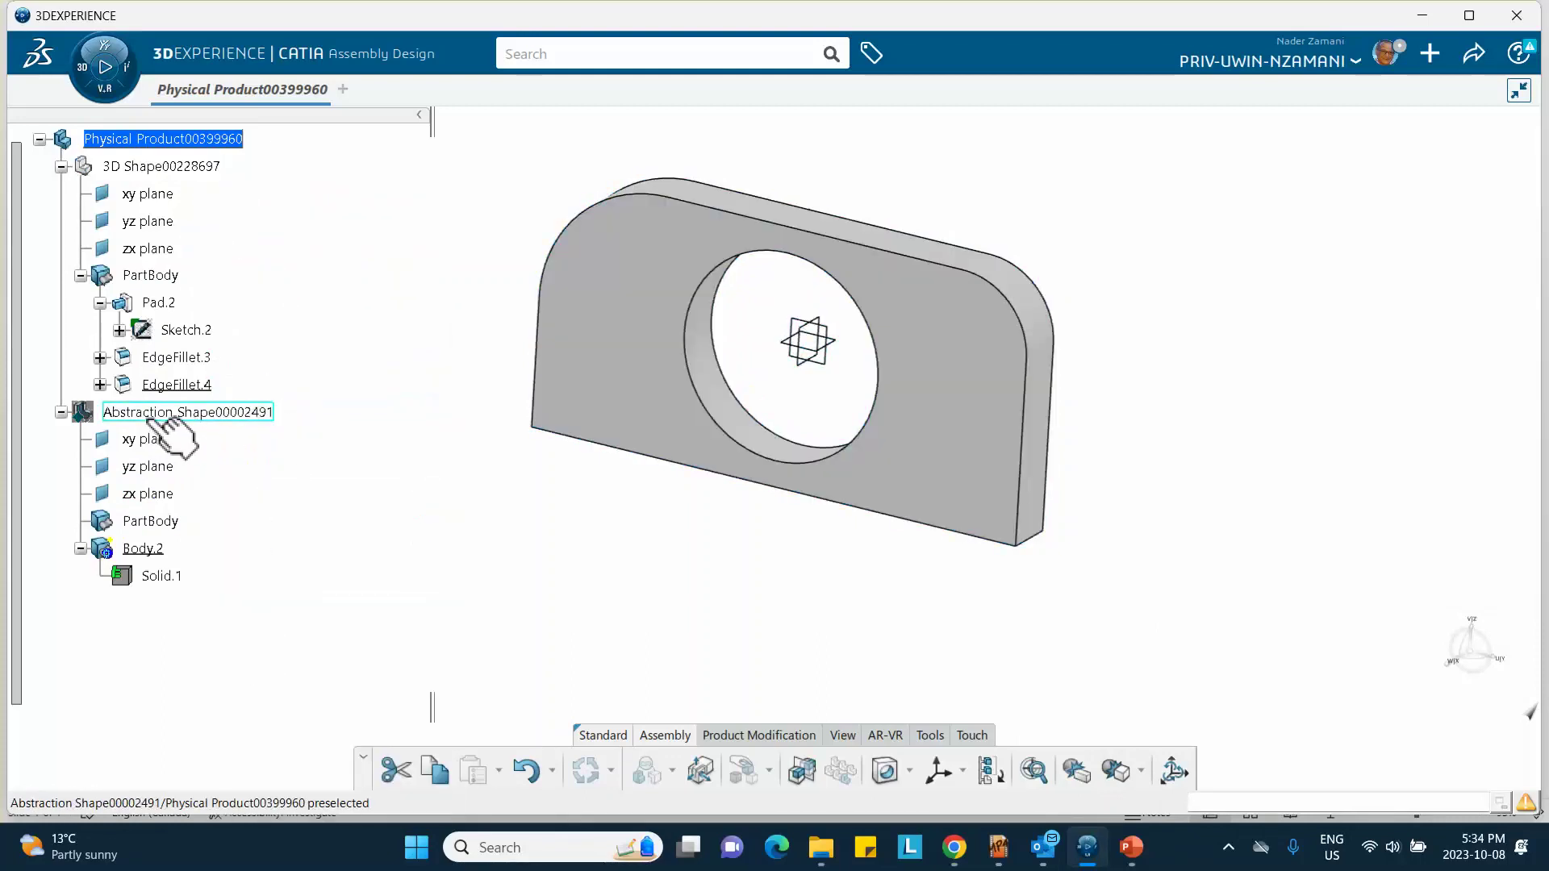
{"action": "right_click", "coordinate": [157, 169]}
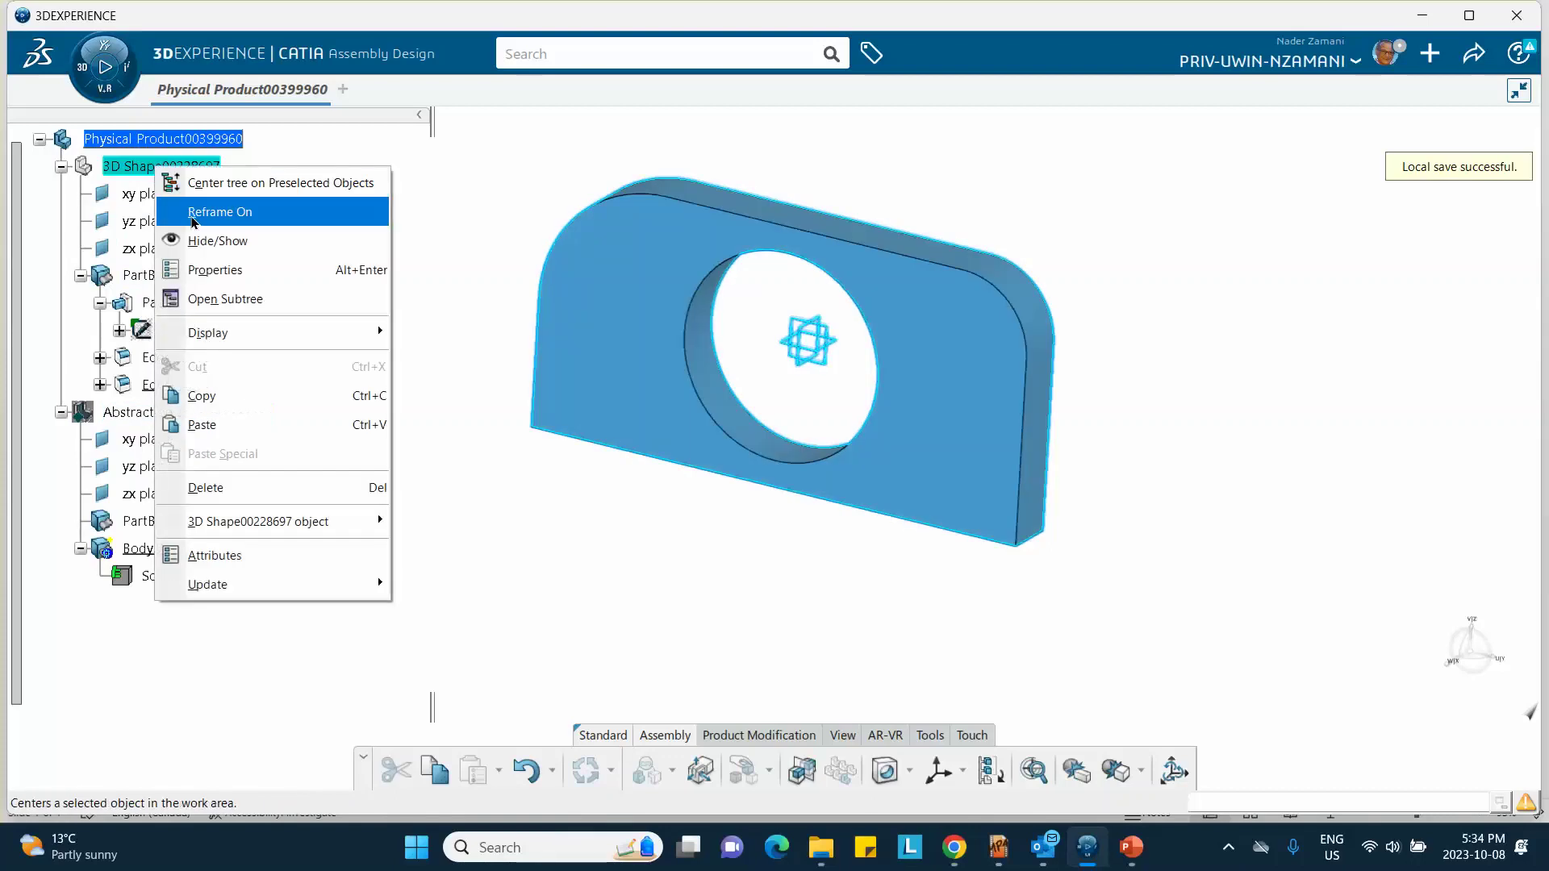
{"action": "left_click", "coordinate": [214, 240]}
{"action": "right_click", "coordinate": [211, 417]}
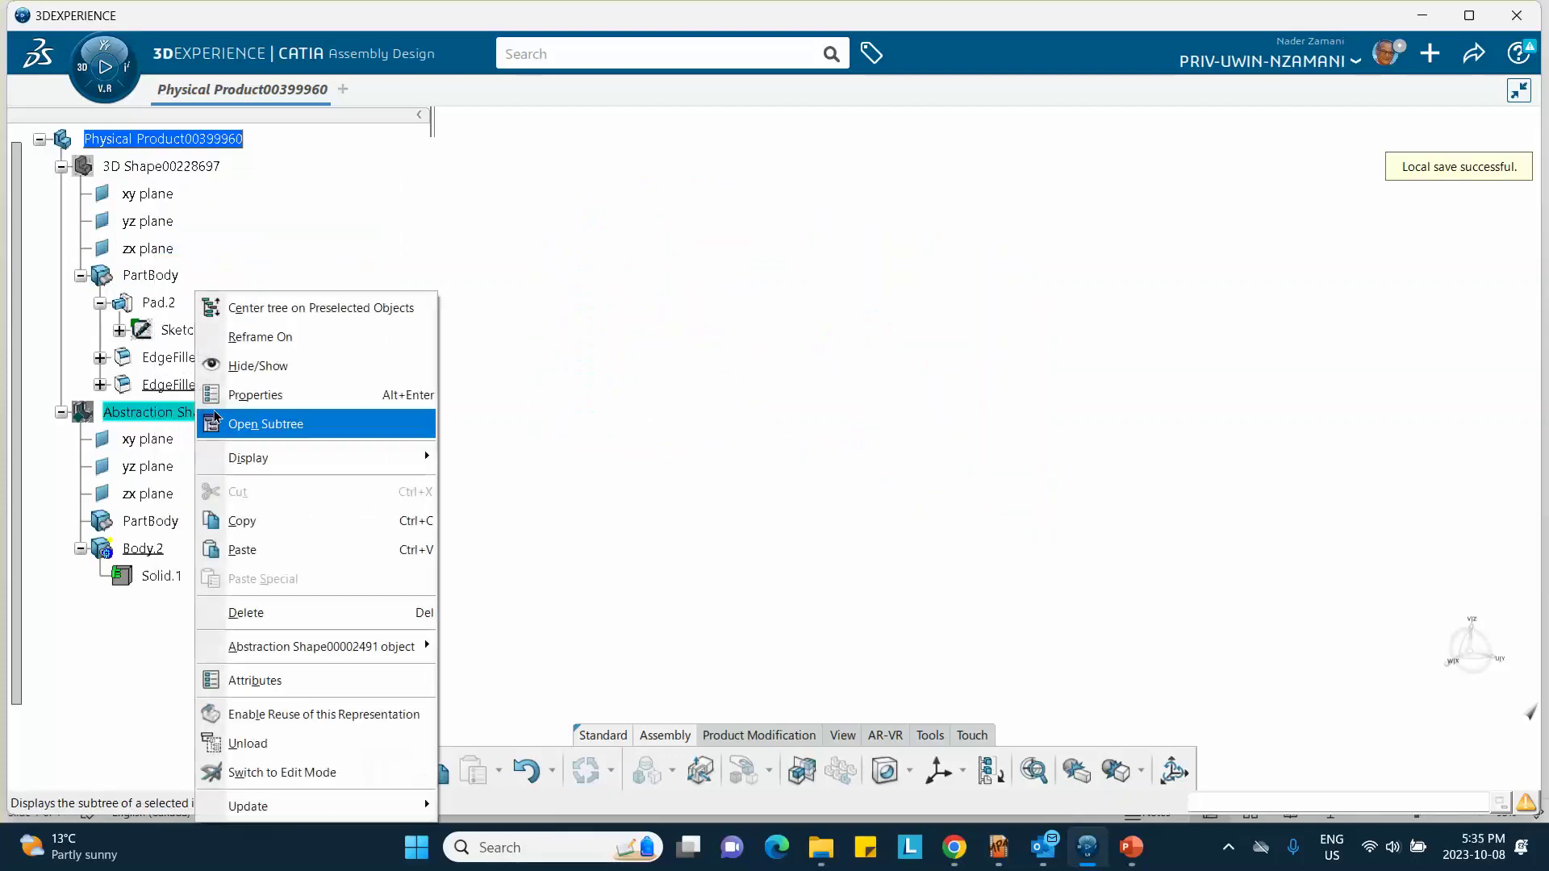
{"action": "left_click", "coordinate": [258, 360]}
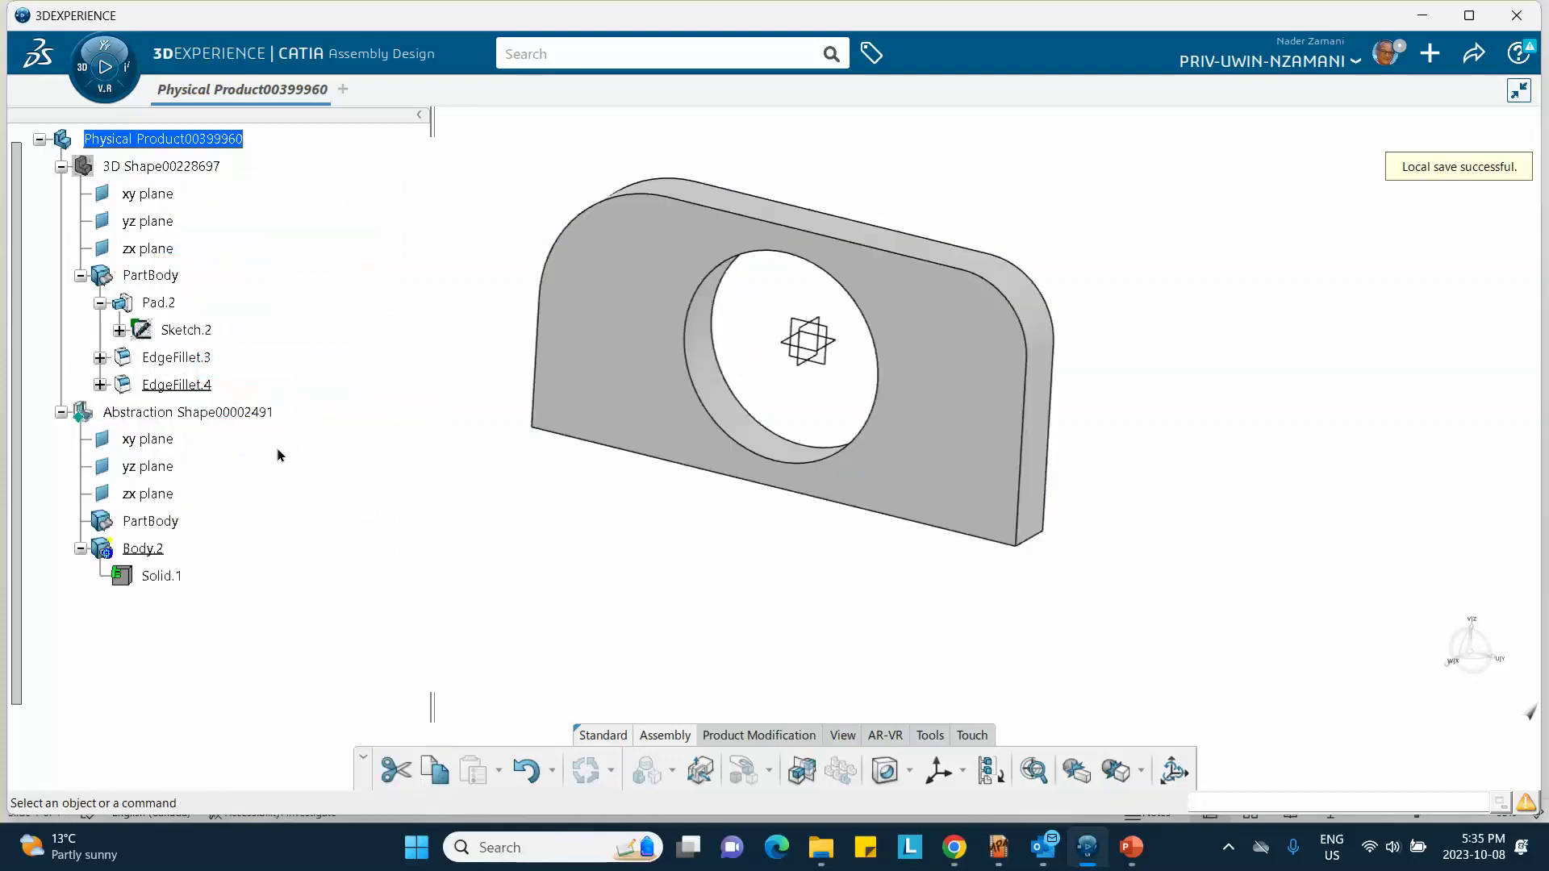
- Insert a Finite Element Model under the root Physical Product with the default title and properties
{"action": "left_click", "coordinate": [86, 78]}
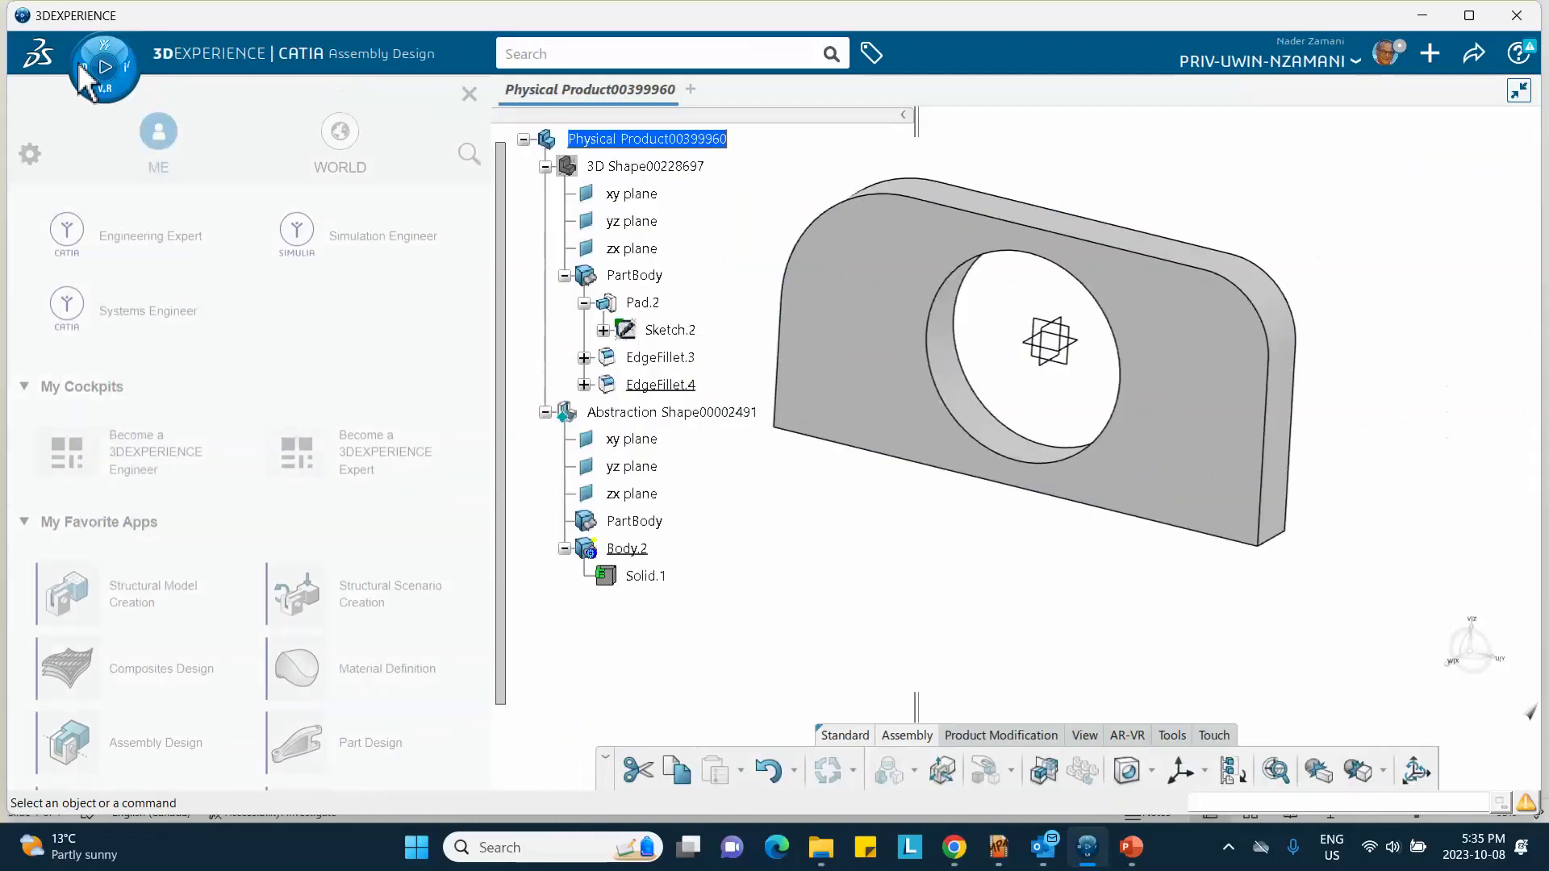
{"action": "left_click", "coordinate": [89, 71]}
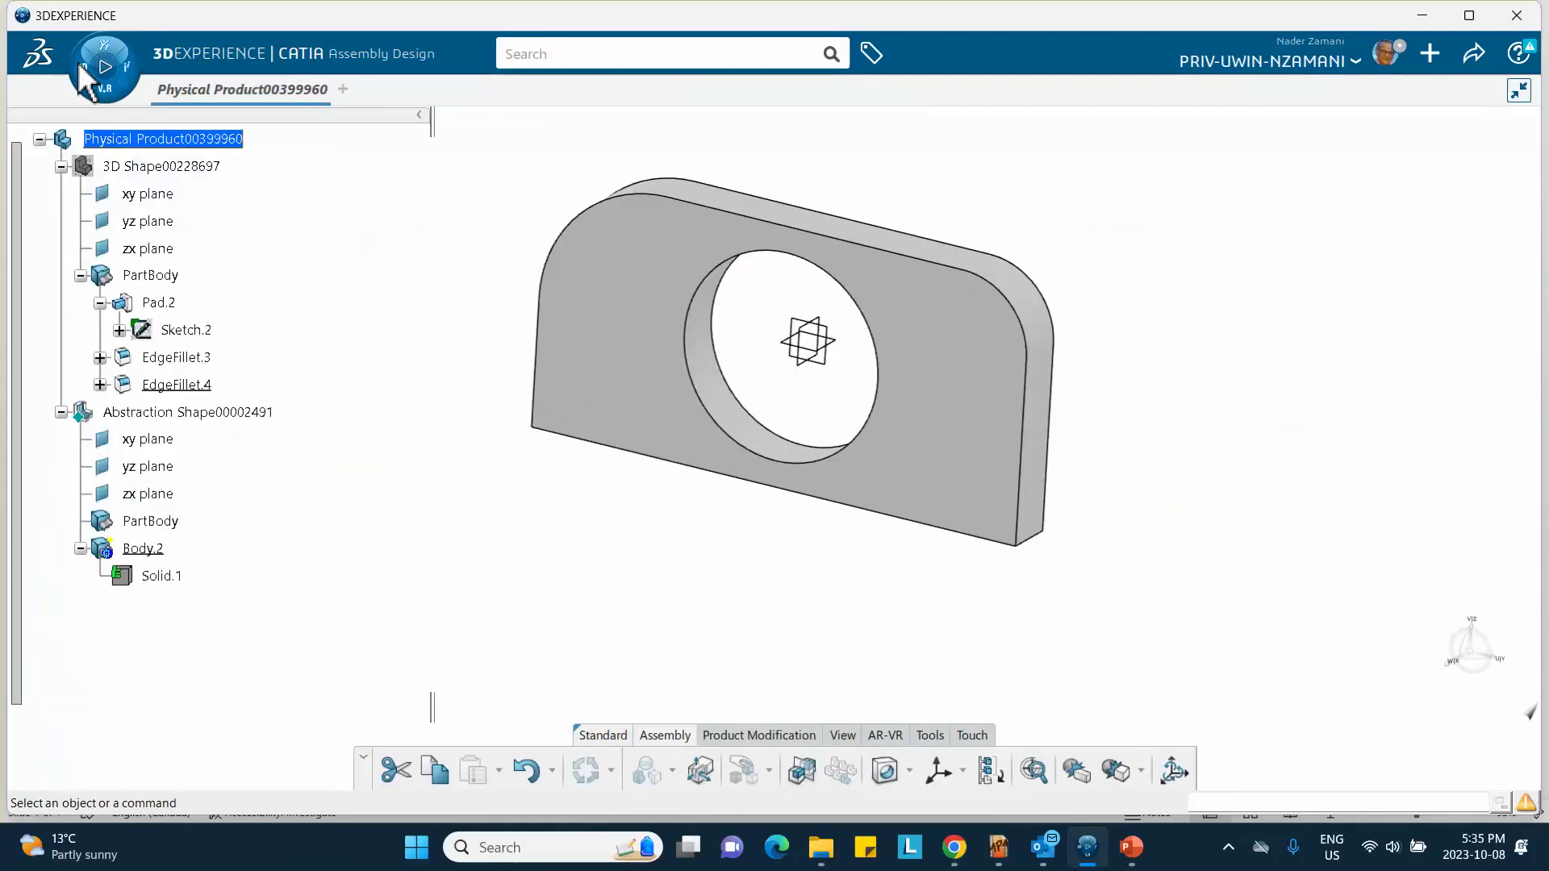
{"action": "right_click", "coordinate": [131, 139]}
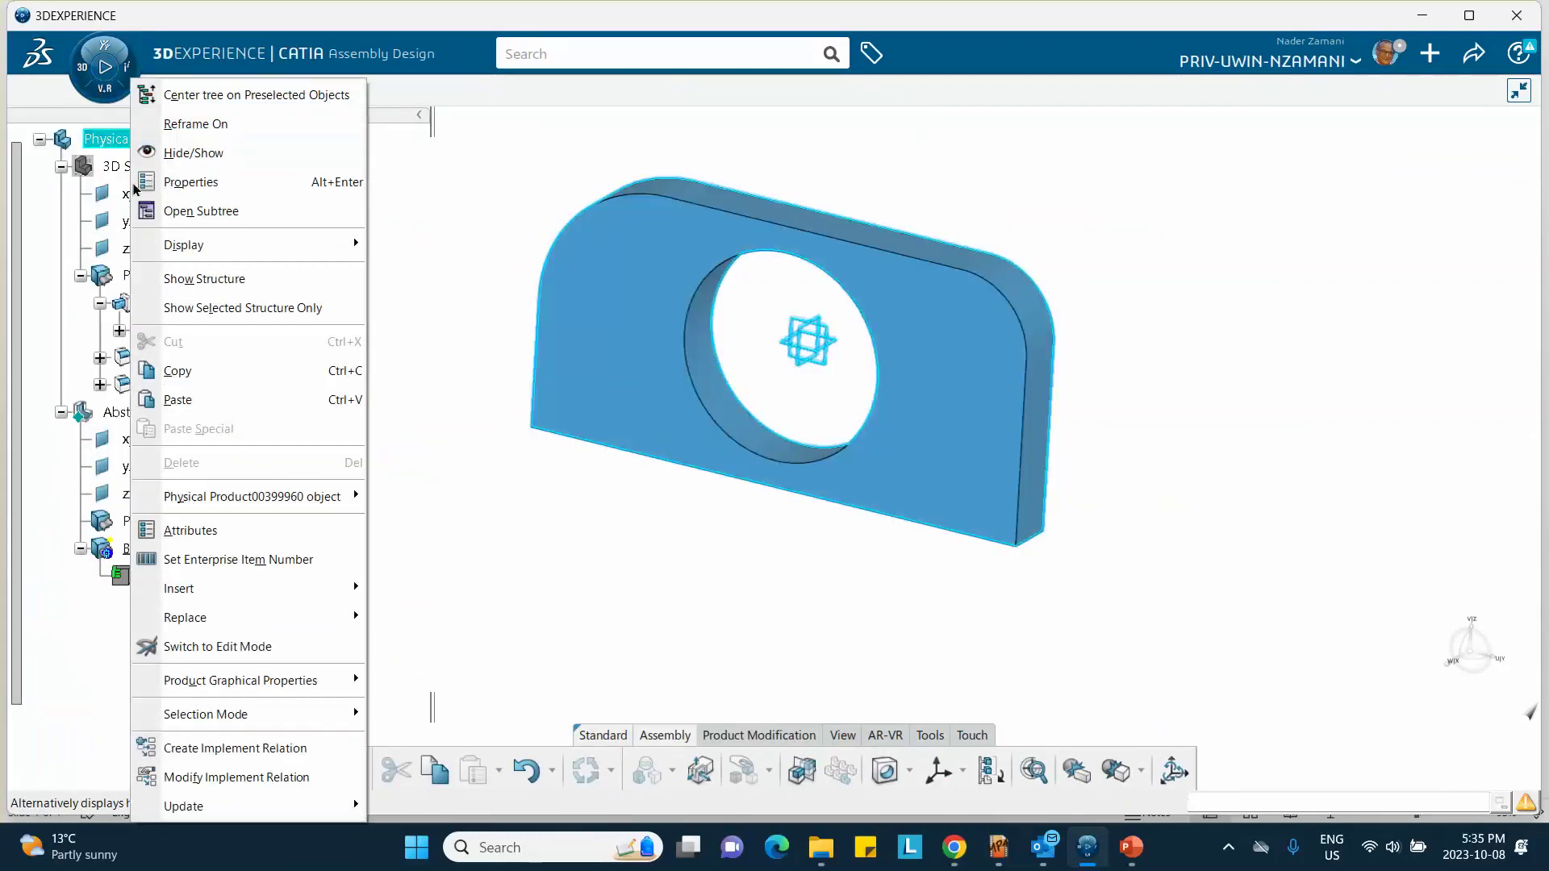
{"action": "mouse_move", "coordinate": [234, 595]}
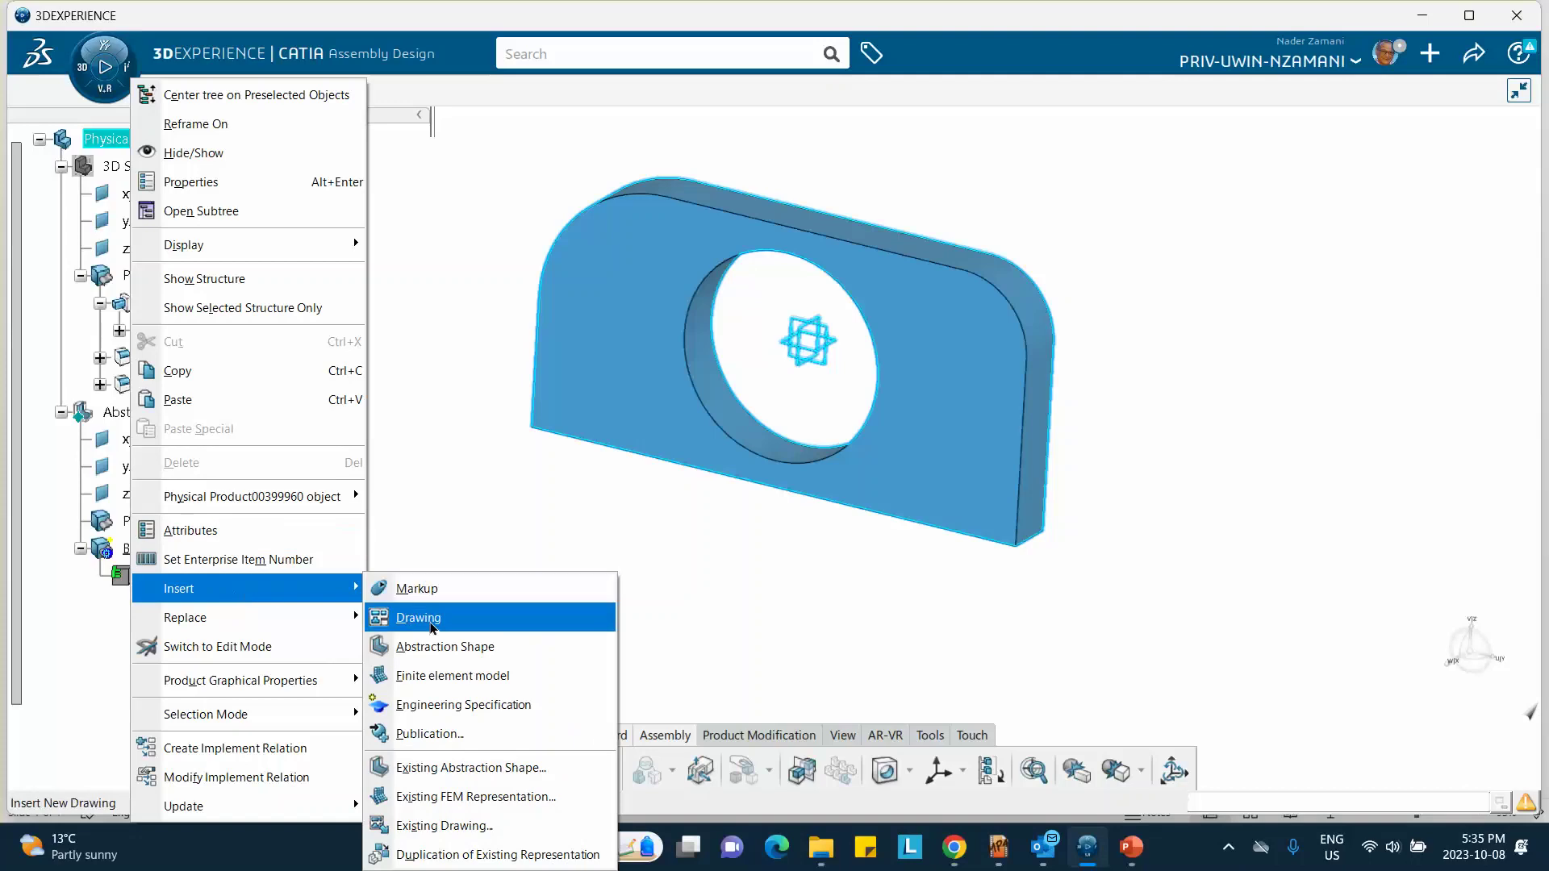
{"action": "left_click", "coordinate": [439, 676]}
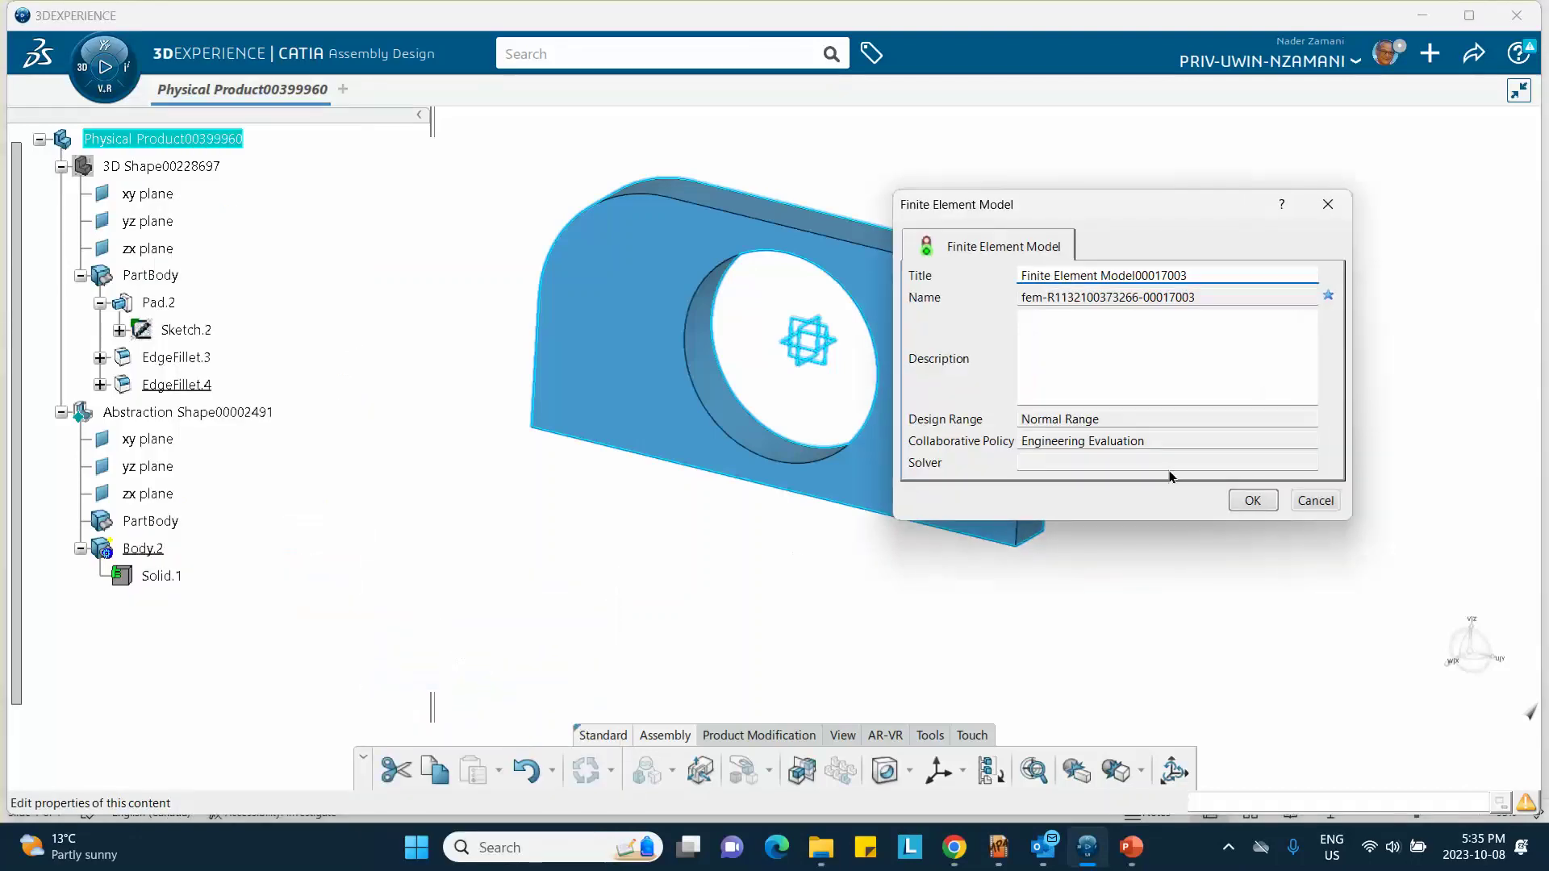
{"action": "left_click", "coordinate": [1252, 501]}
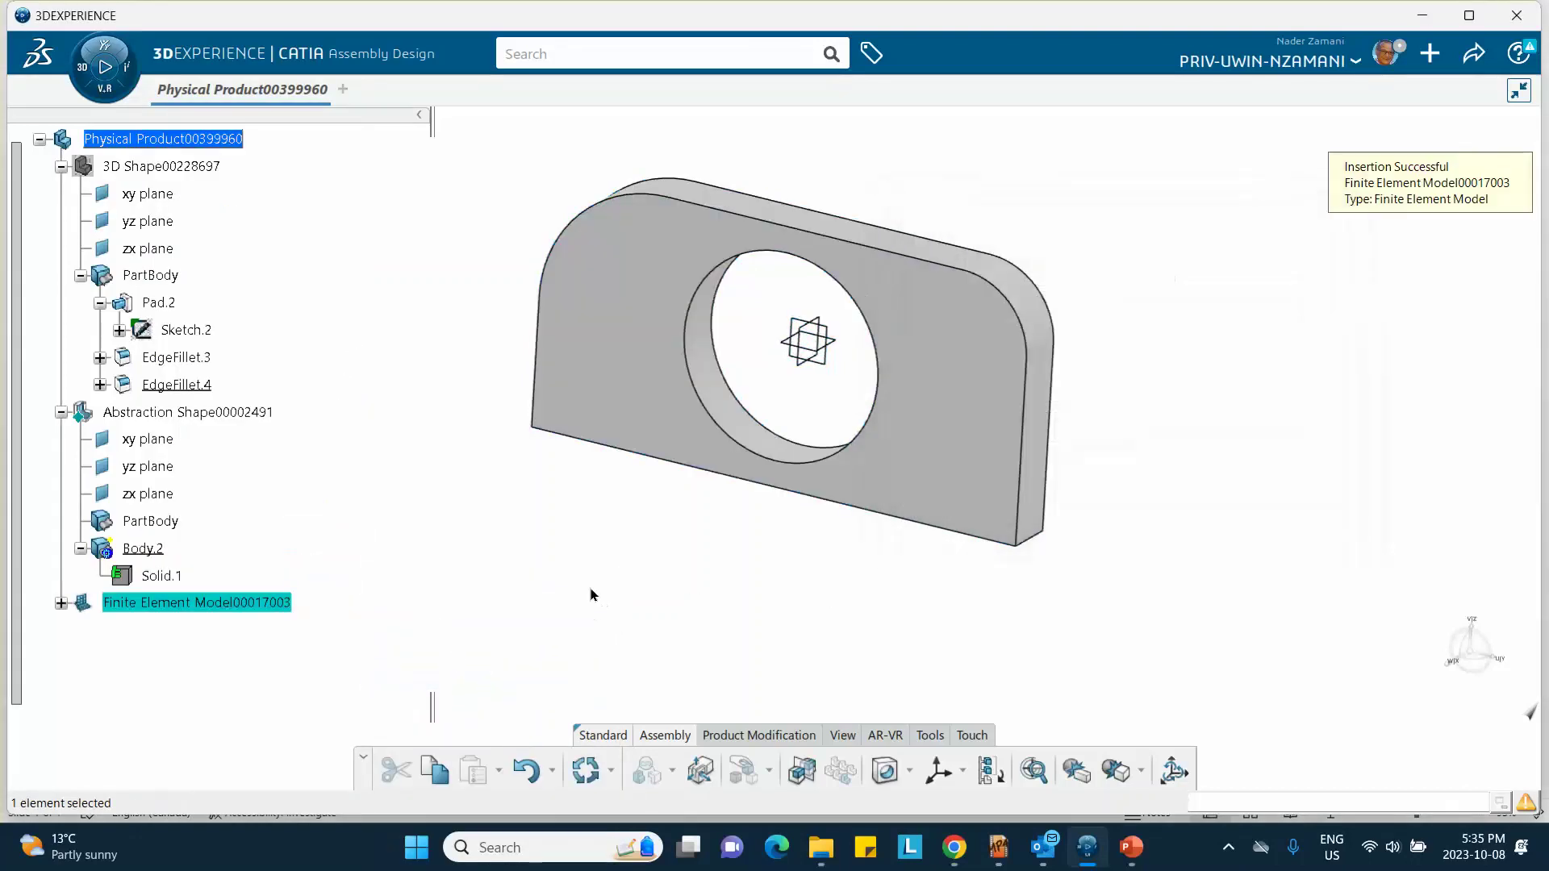
- Activate the Finite Element Model's Nodes and Elements, with only the Abstraction Shape as contributing shape
{"action": "left_click", "coordinate": [60, 603]}
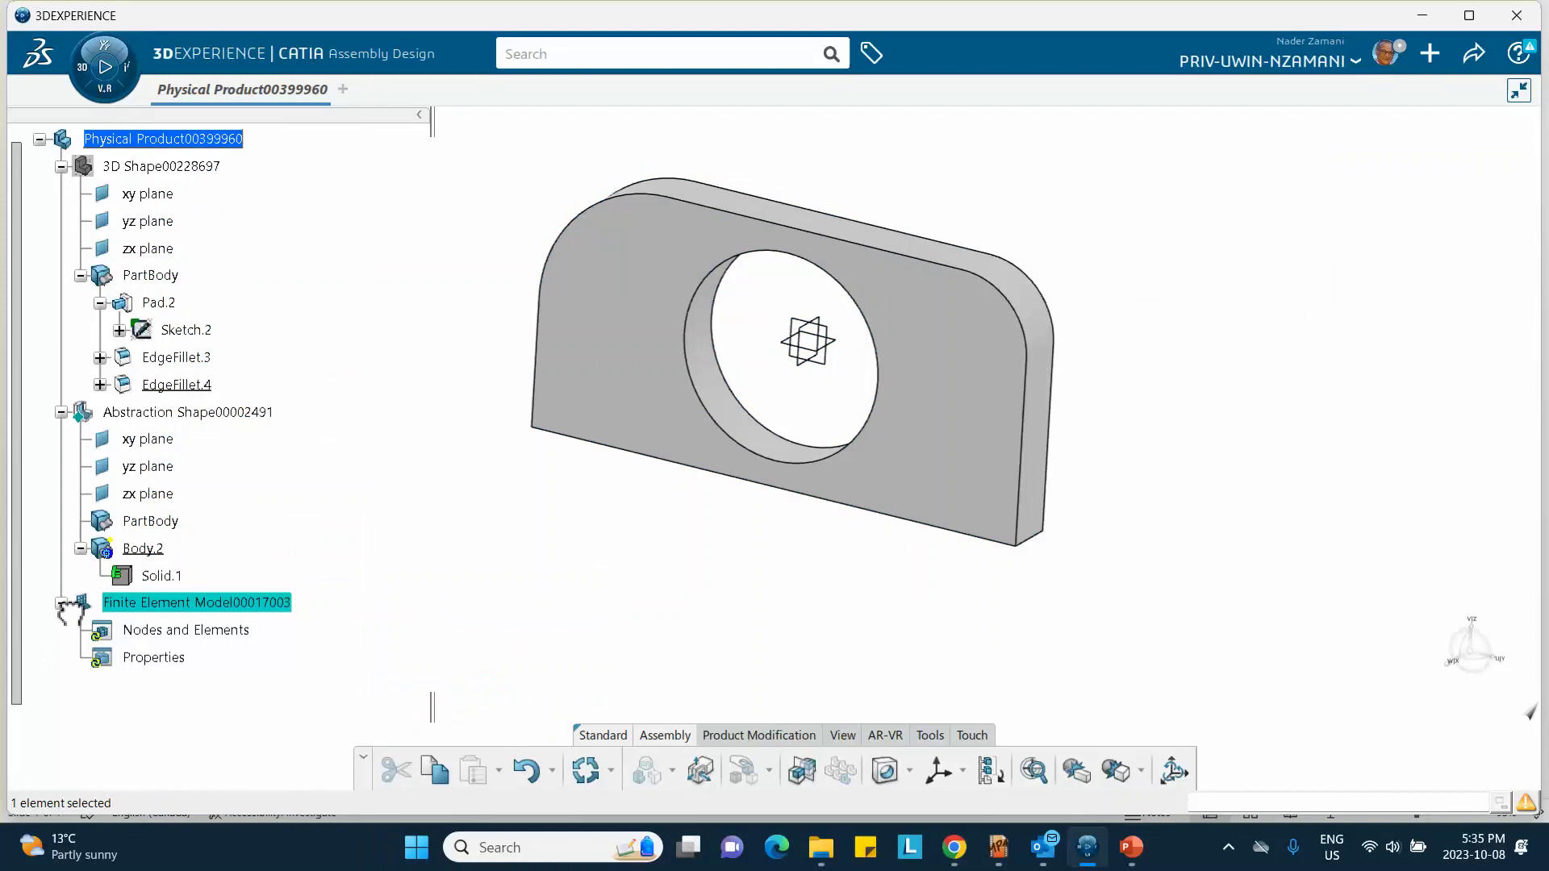
{"action": "left_click", "coordinate": [157, 629]}
{"action": "double_click", "coordinate": [157, 629]}
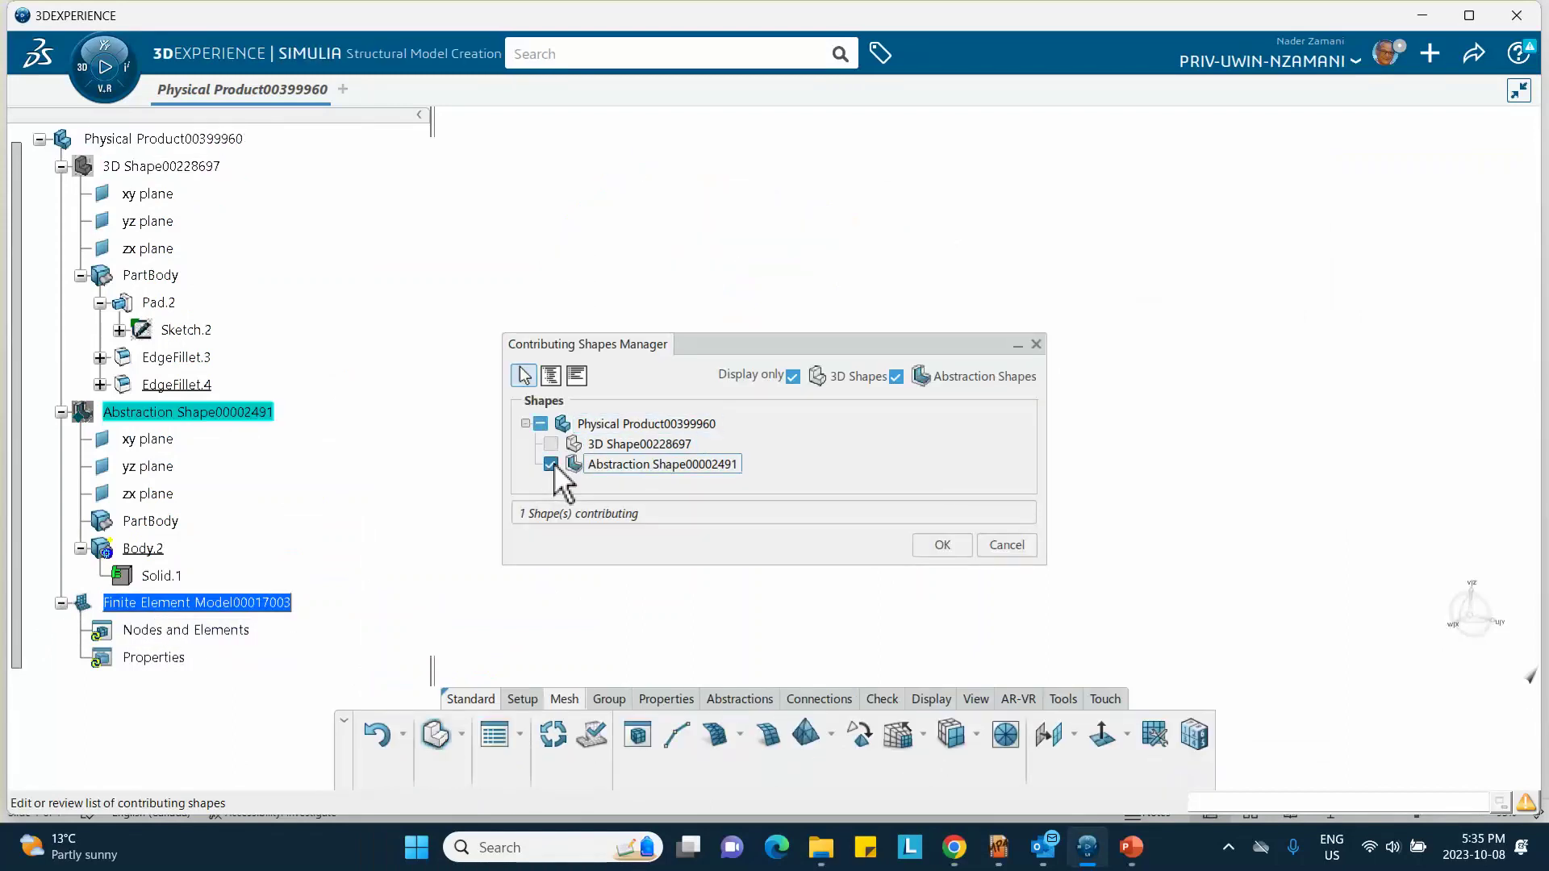
{"action": "left_click", "coordinate": [937, 548]}
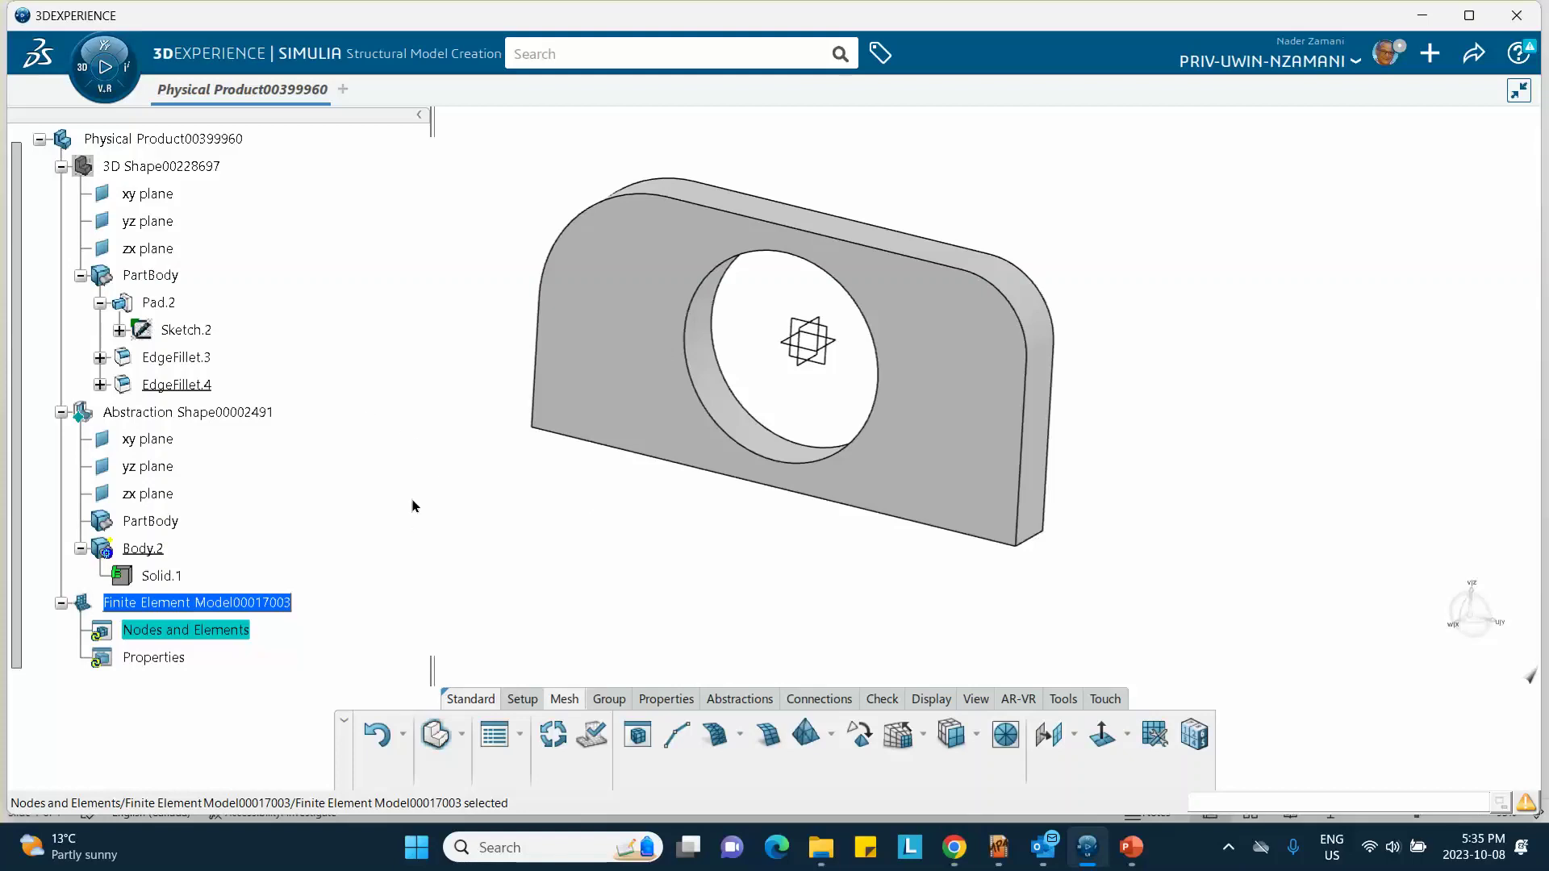
- Create a tetrahedron mesh on Body.2 of the Abstraction Shape with a 10 mm mesh size and 100 mm absolute sag
{"action": "left_click", "coordinate": [806, 733]}
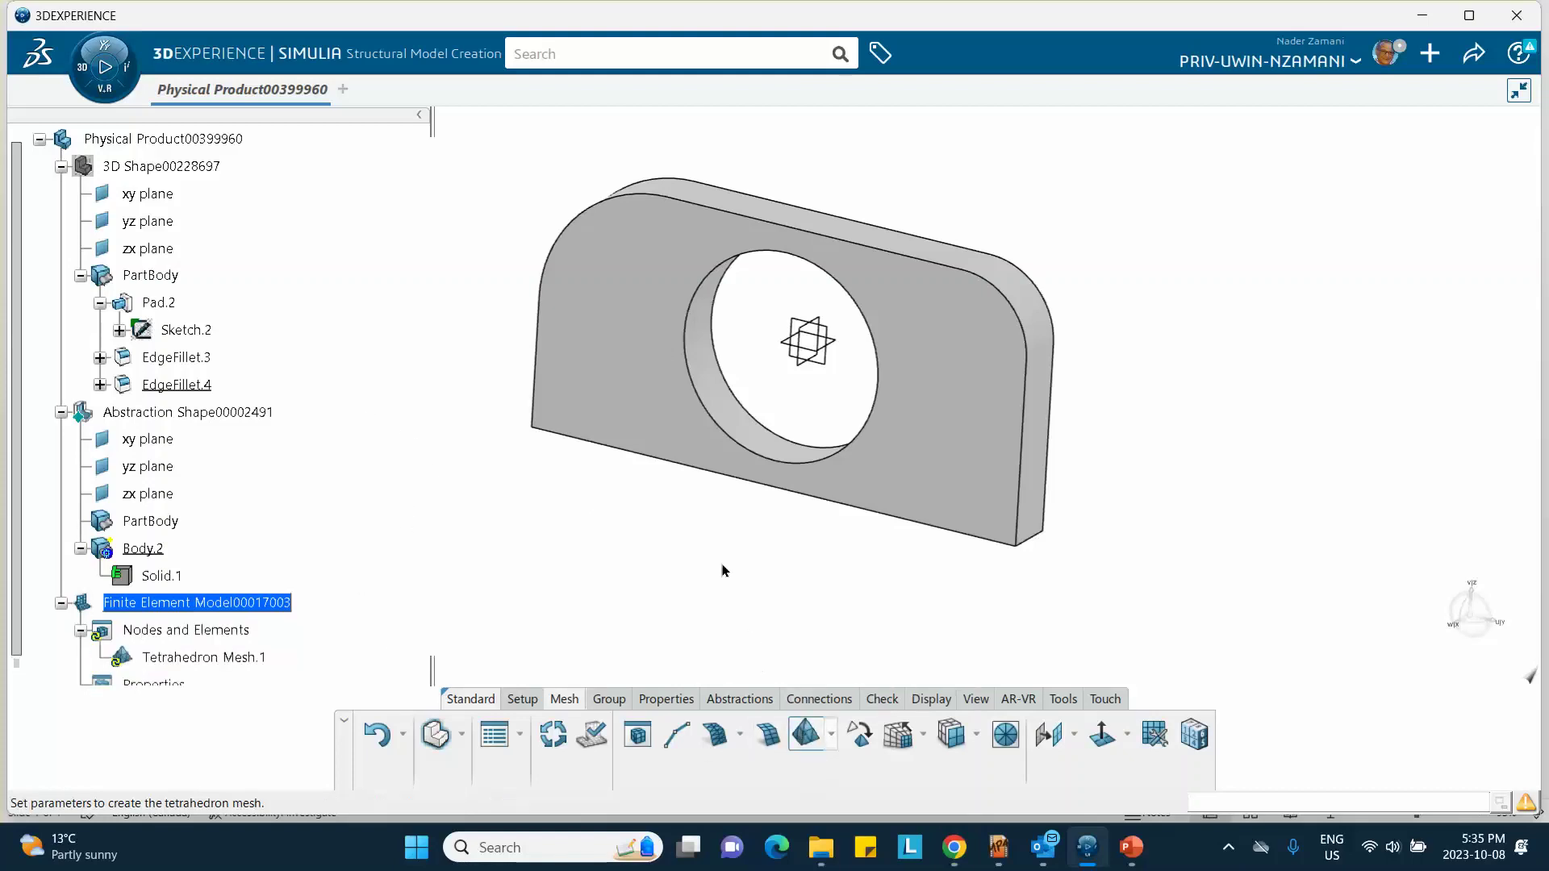
{"action": "left_click", "coordinate": [675, 423]}
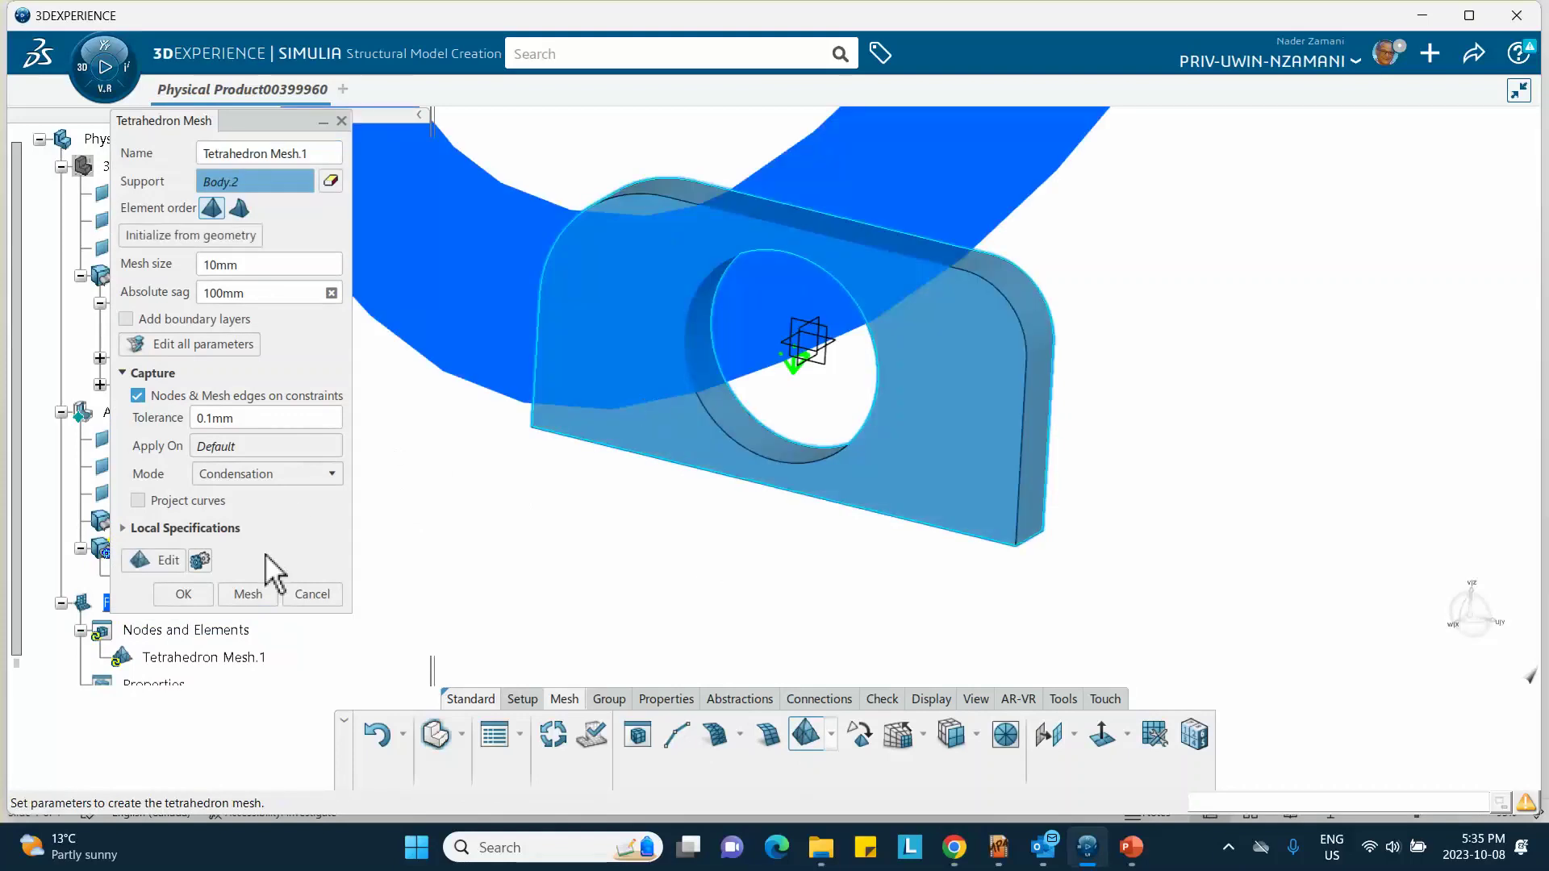
{"action": "left_click", "coordinate": [246, 594]}
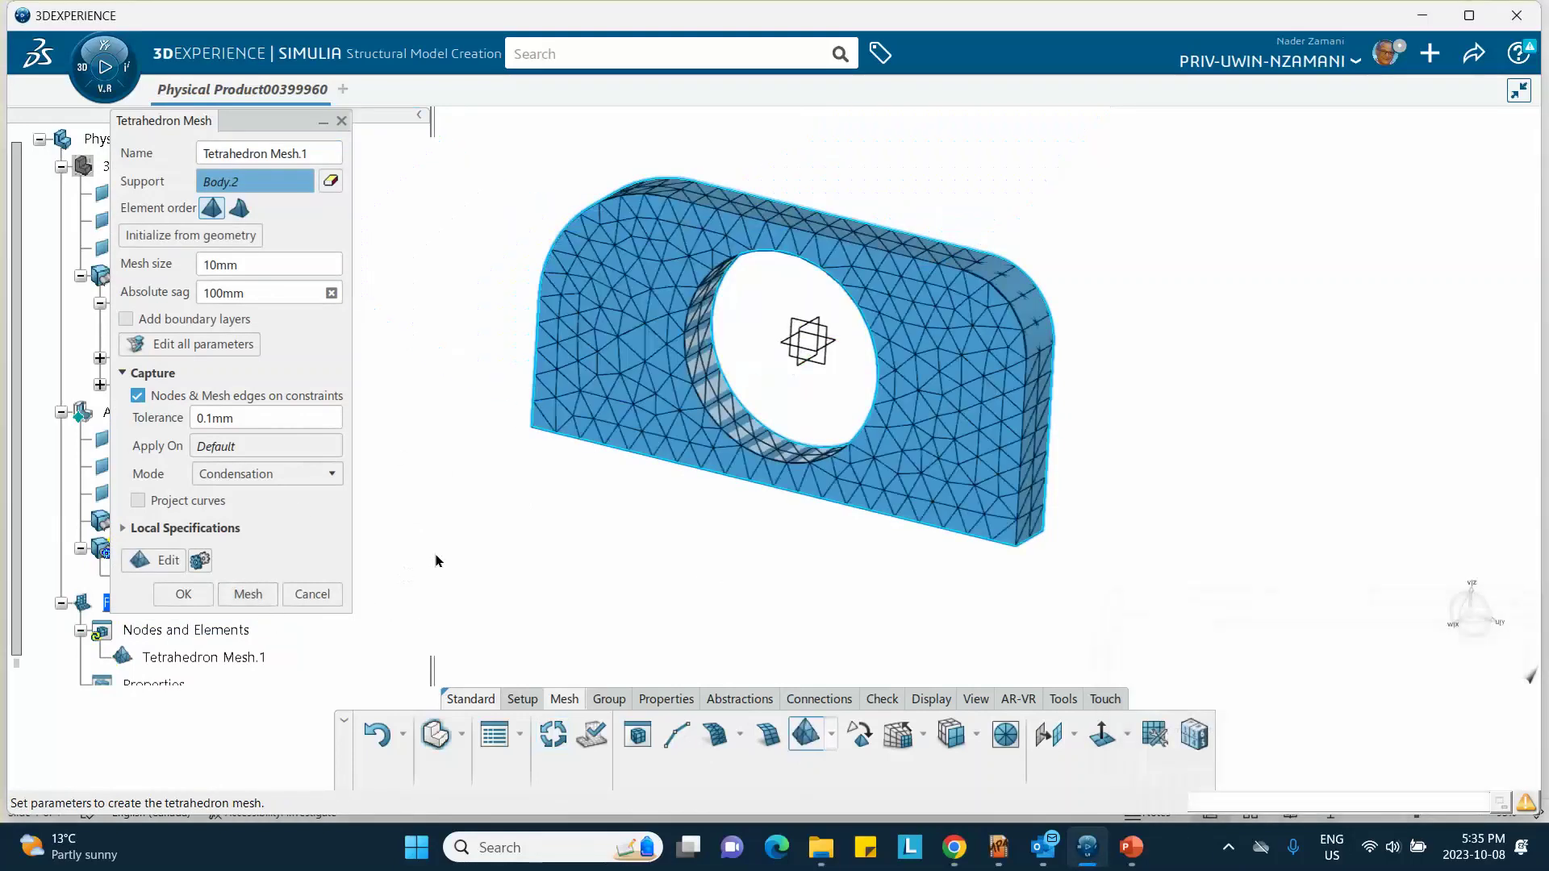
{"action": "left_click", "coordinate": [183, 594]}
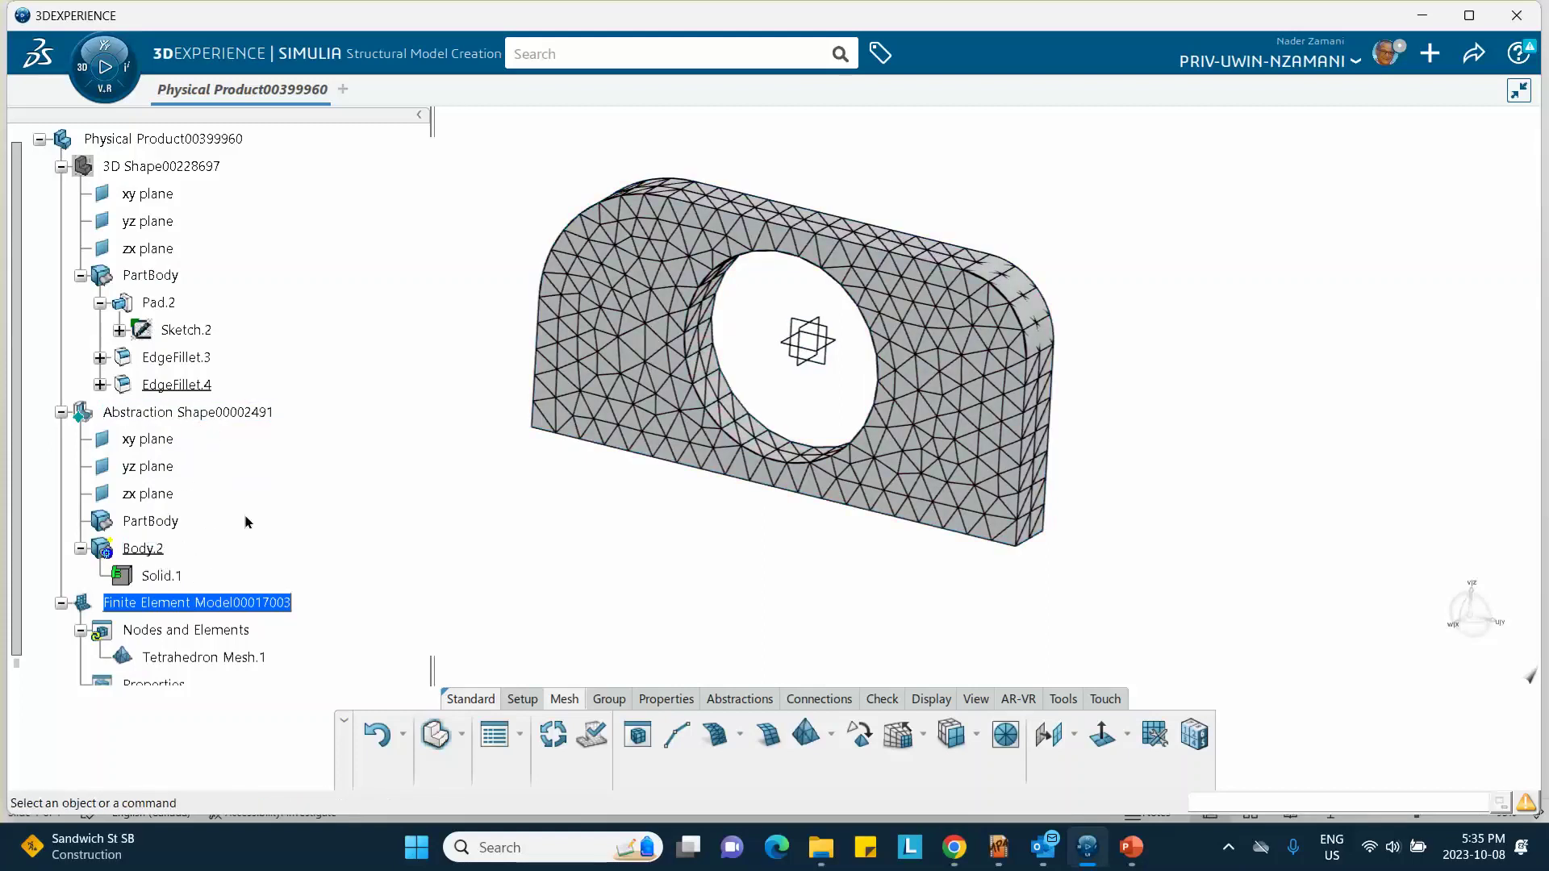
- Activate the original 3D Shape and set the radius of EdgeFillet.3 to 50 mm
{"action": "left_click", "coordinate": [187, 167]}
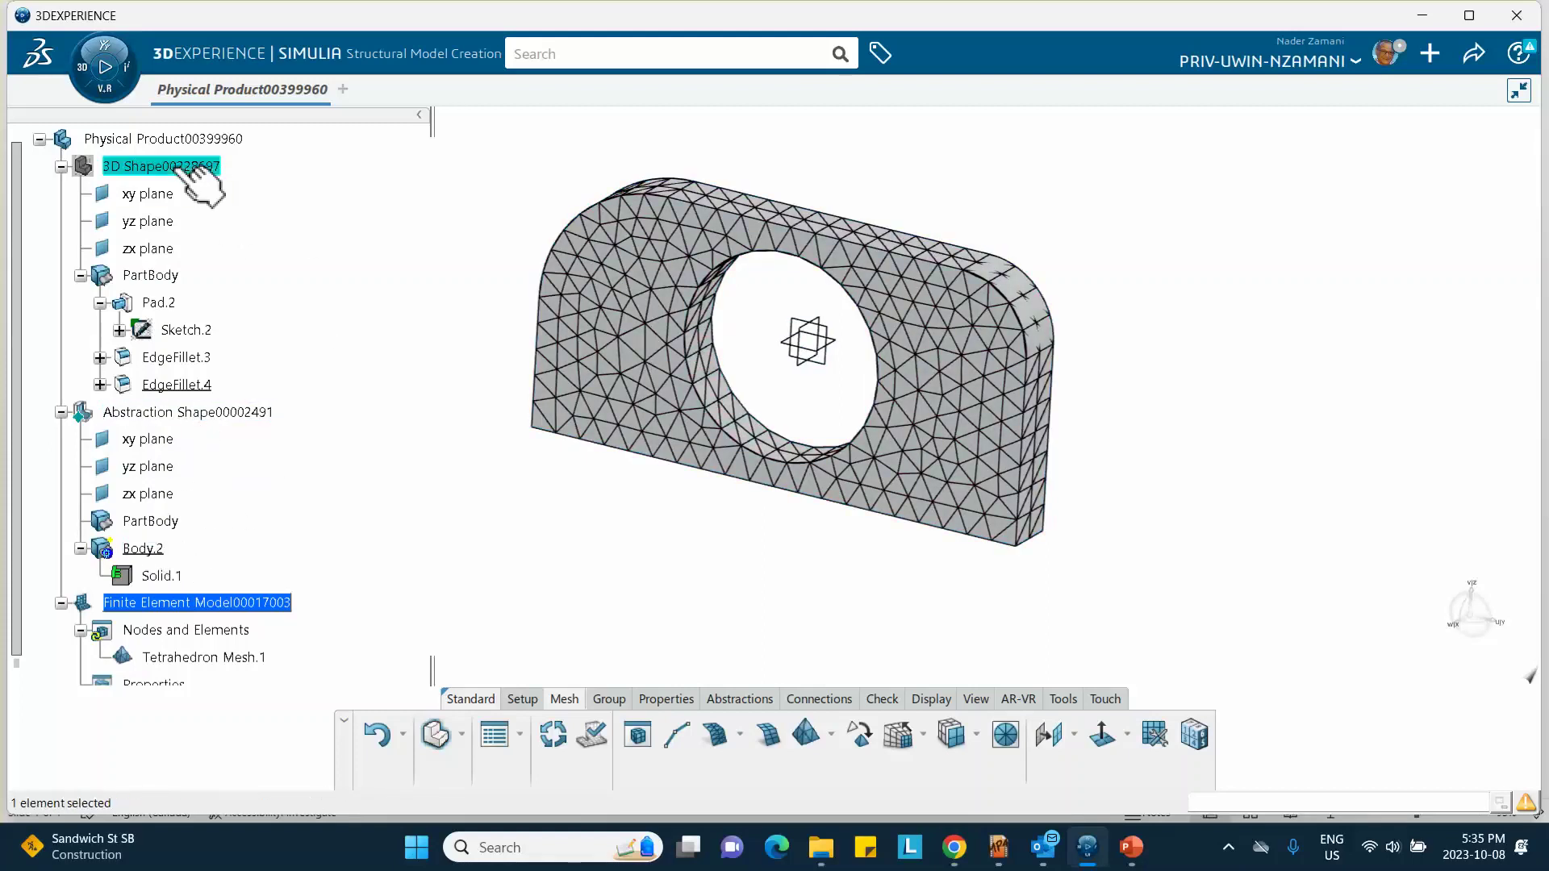
{"action": "double_click", "coordinate": [175, 167]}
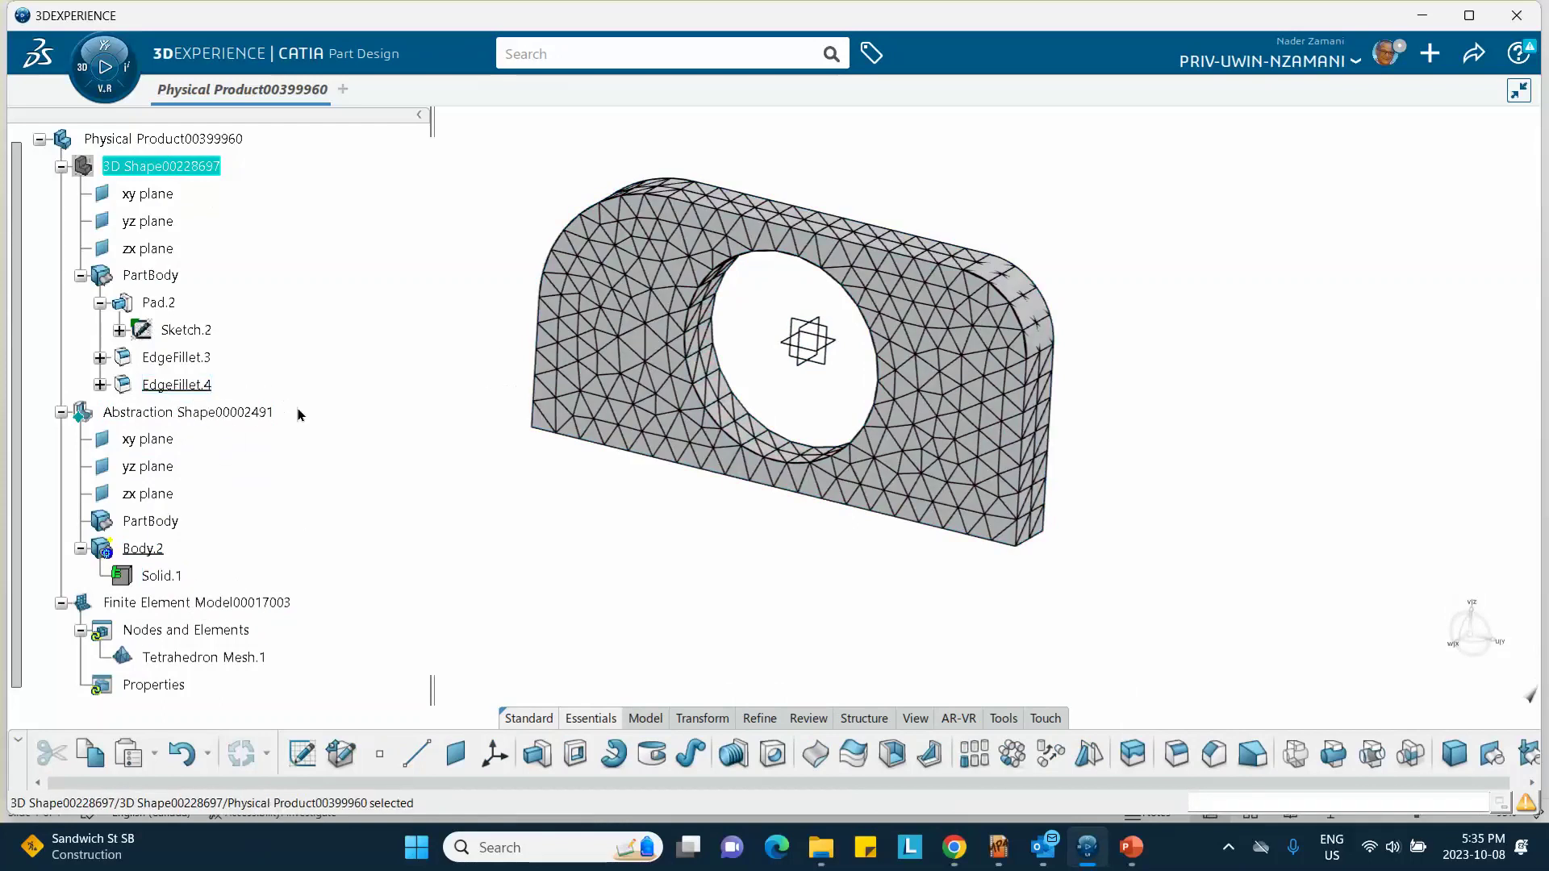
{"action": "right_click", "coordinate": [1183, 200]}
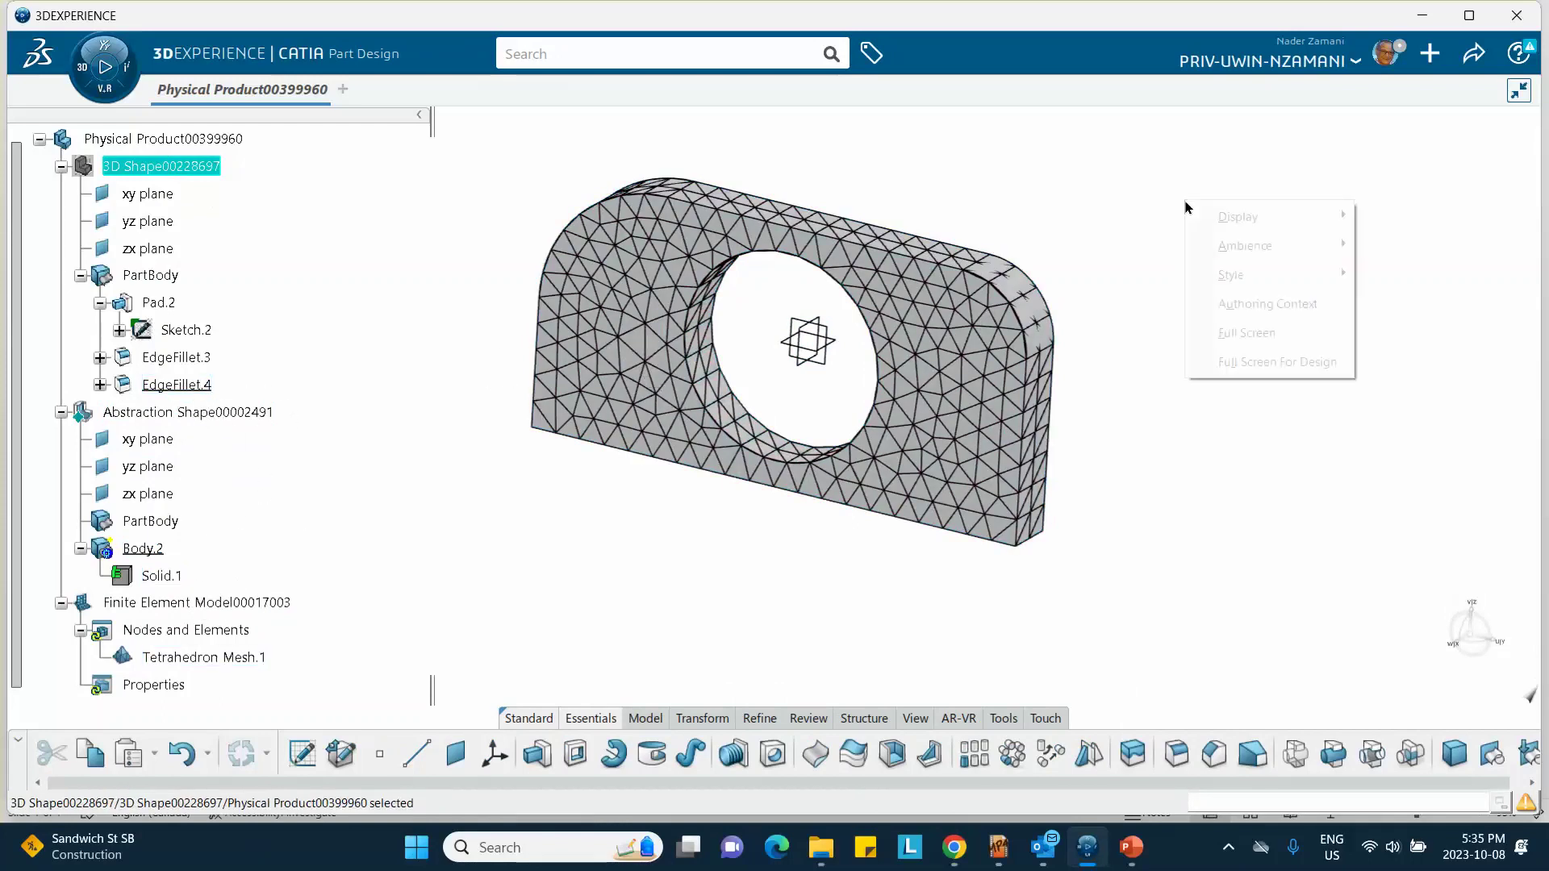
{"action": "left_click", "coordinate": [1158, 277]}
{"action": "right_click", "coordinate": [1148, 260]}
{"action": "left_click", "coordinate": [1065, 207]}
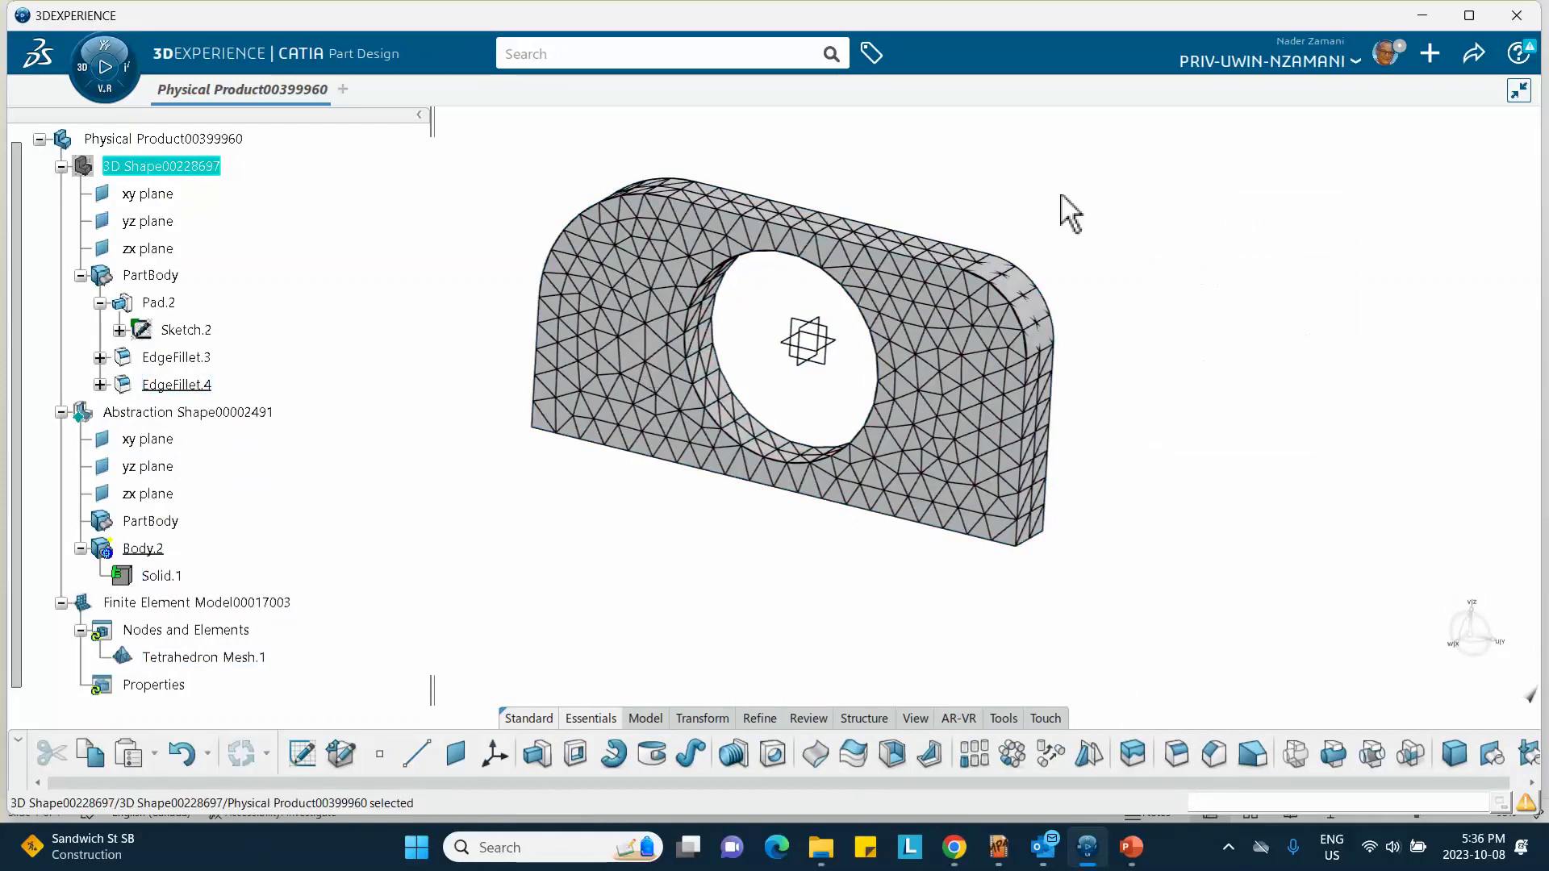
{"action": "left_click", "coordinate": [99, 357]}
{"action": "double_click", "coordinate": [198, 358]}
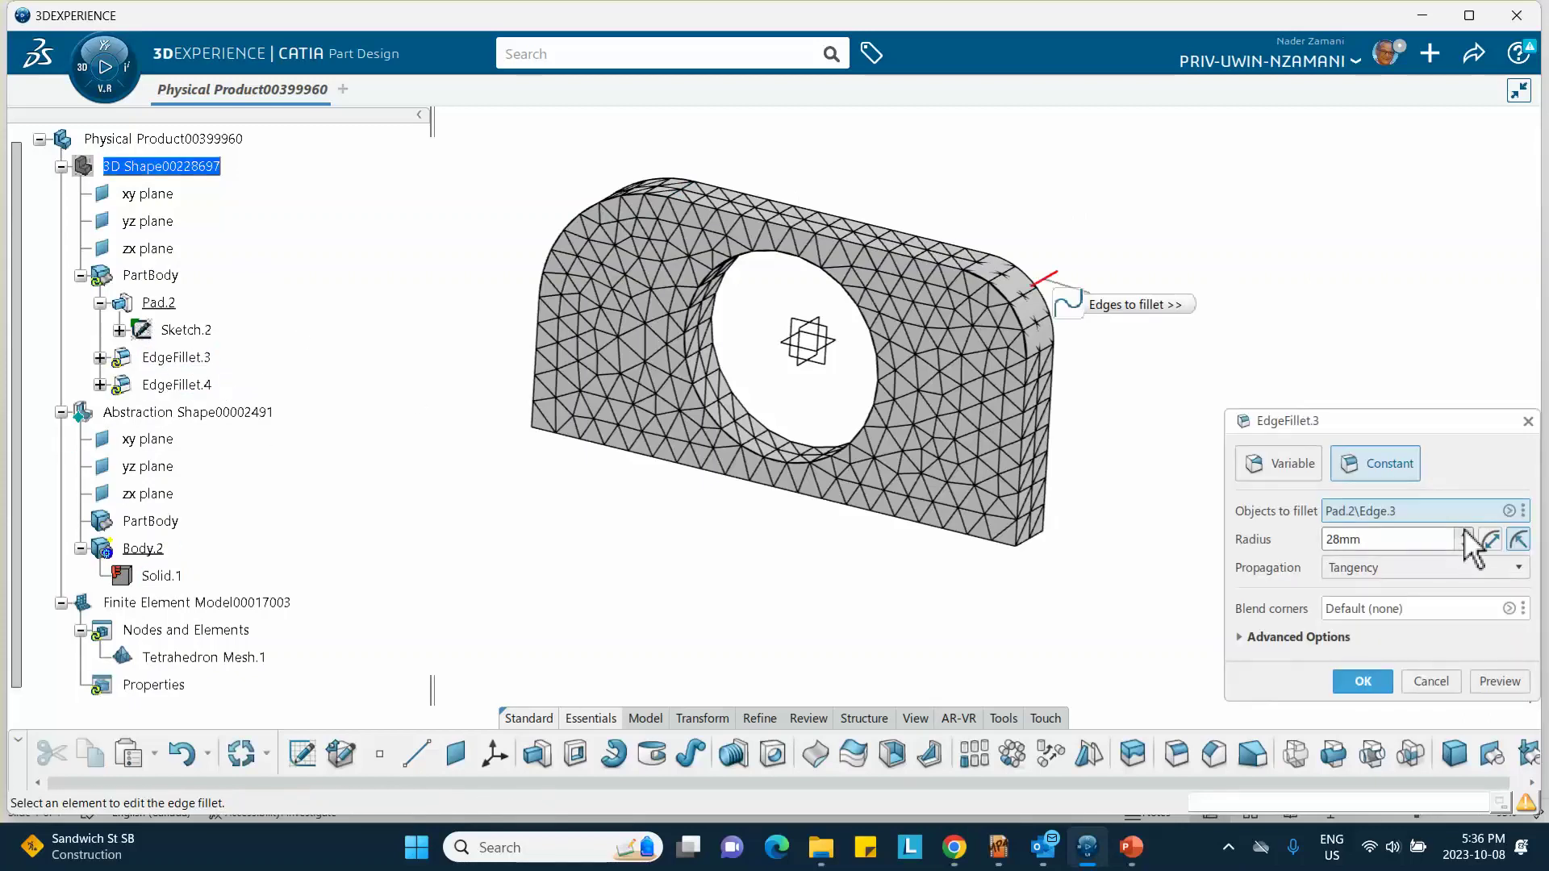
{"action": "left_click_drag", "start_coordinate": [1436, 539], "coordinate": [1262, 535]}
{"action": "type", "text": "50"}
{"action": "left_click", "coordinate": [1361, 680]}
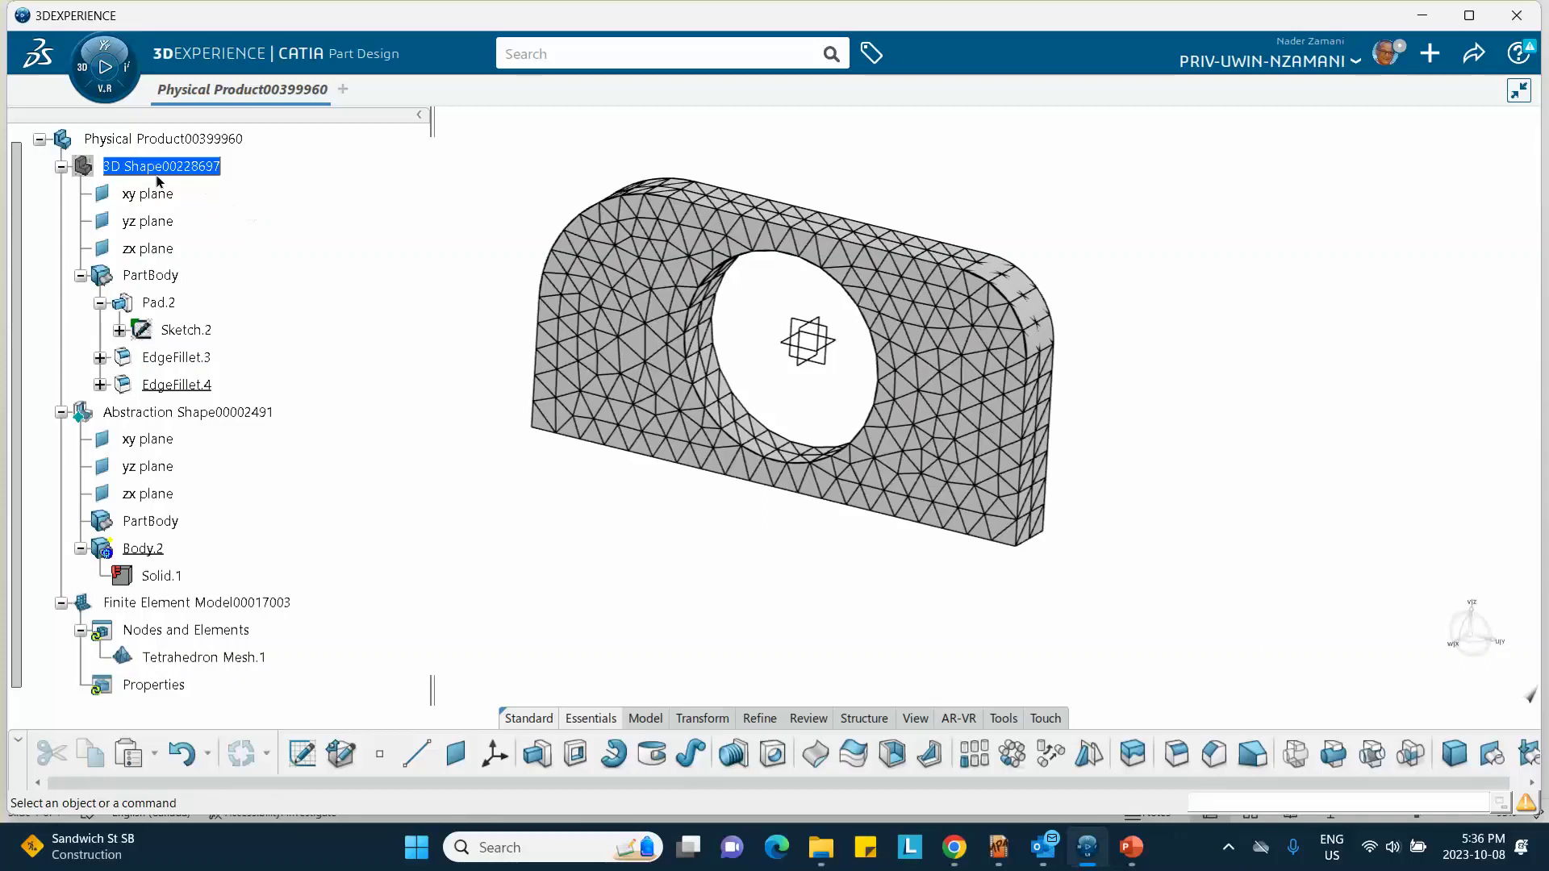
- Show the original 3D Shape, and update the linked solid and mesh from the root Physical Product
{"action": "right_click", "coordinate": [185, 178]}
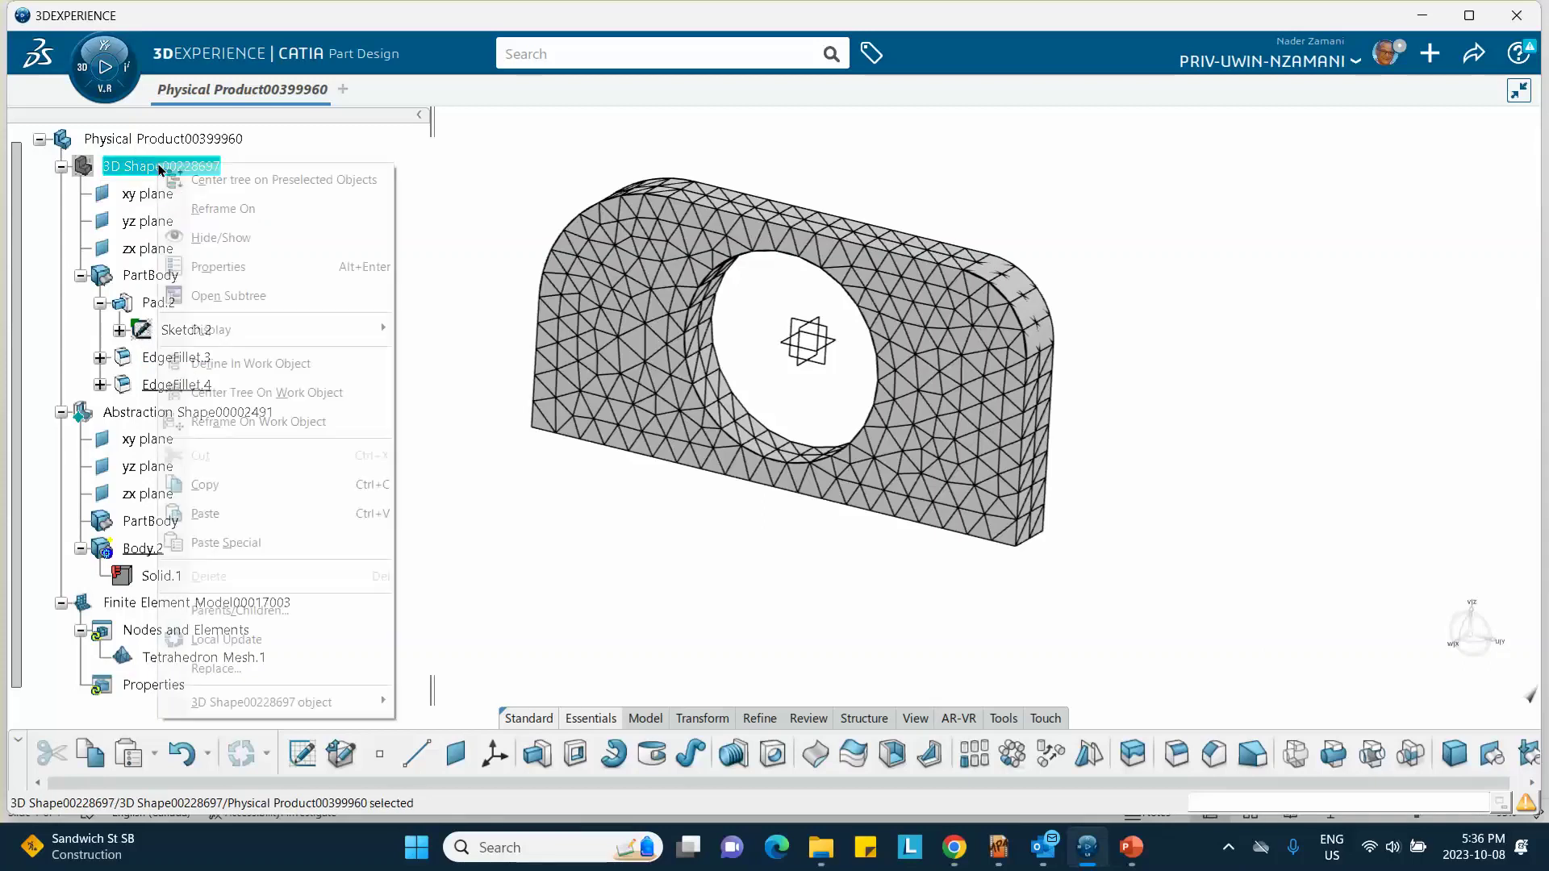
{"action": "left_click", "coordinate": [299, 229]}
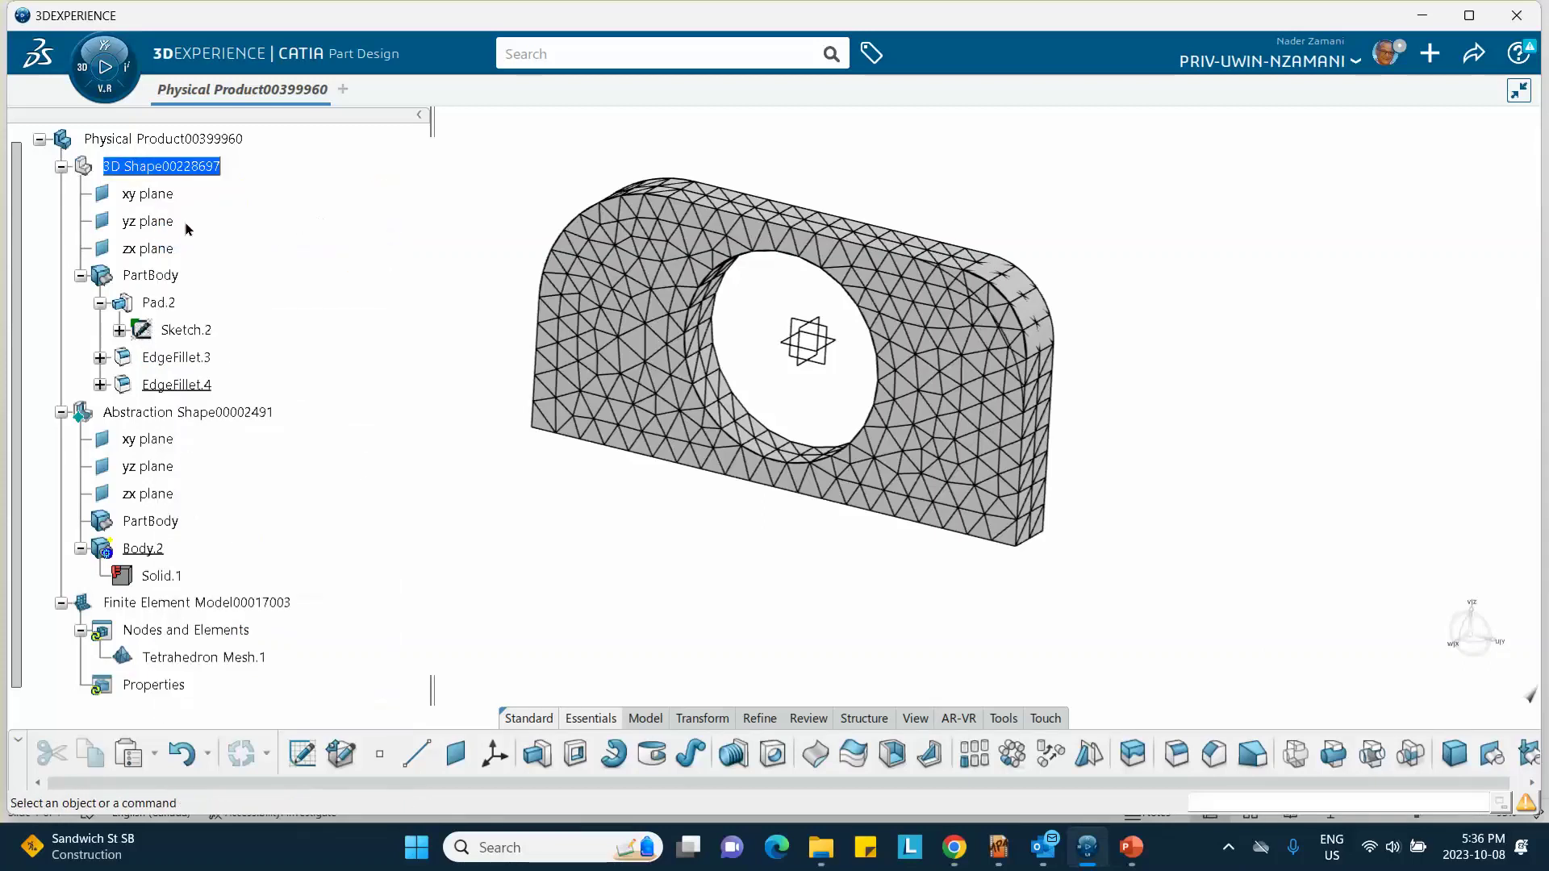
{"action": "left_click", "coordinate": [146, 141]}
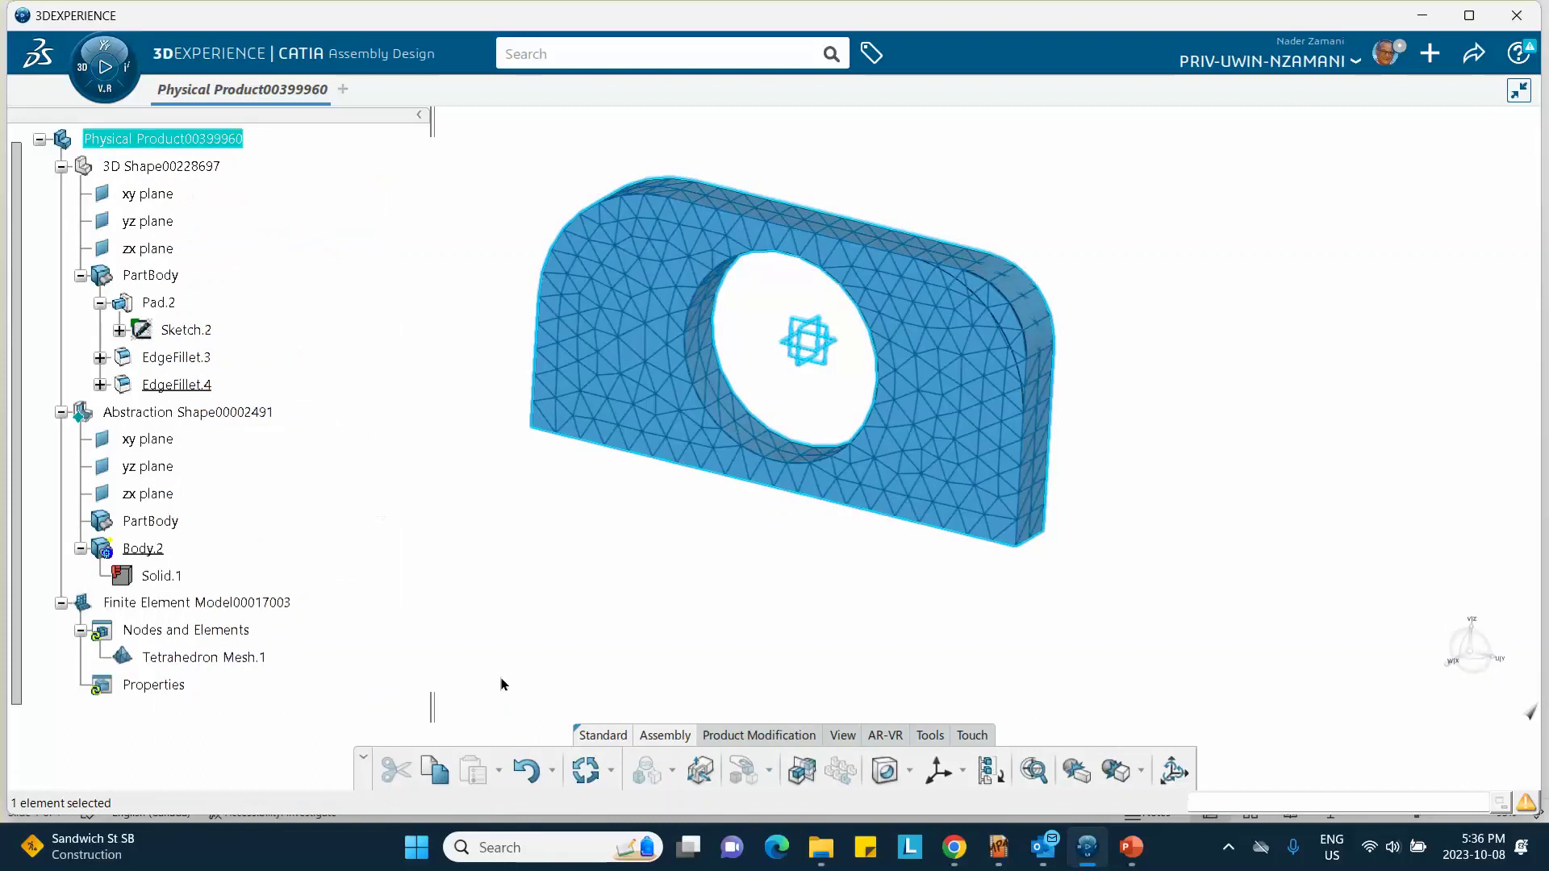
{"action": "left_click", "coordinate": [582, 762]}
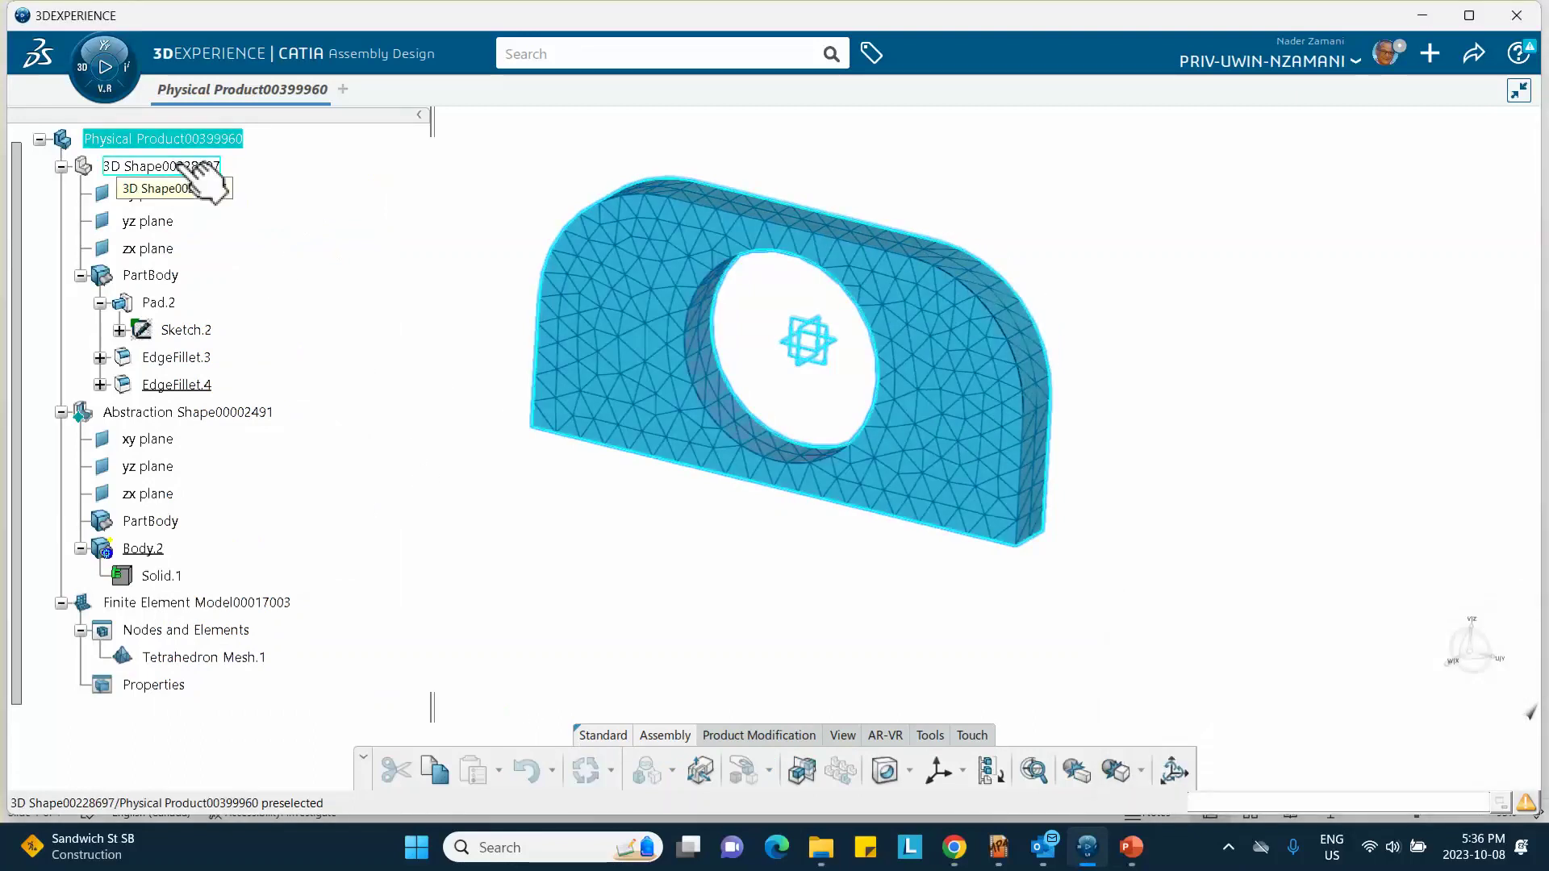
- In Sketch.2 of the original 3D Shape, set the circular hole's radius to 10 mm and exit the sketch
{"action": "left_click", "coordinate": [206, 167]}
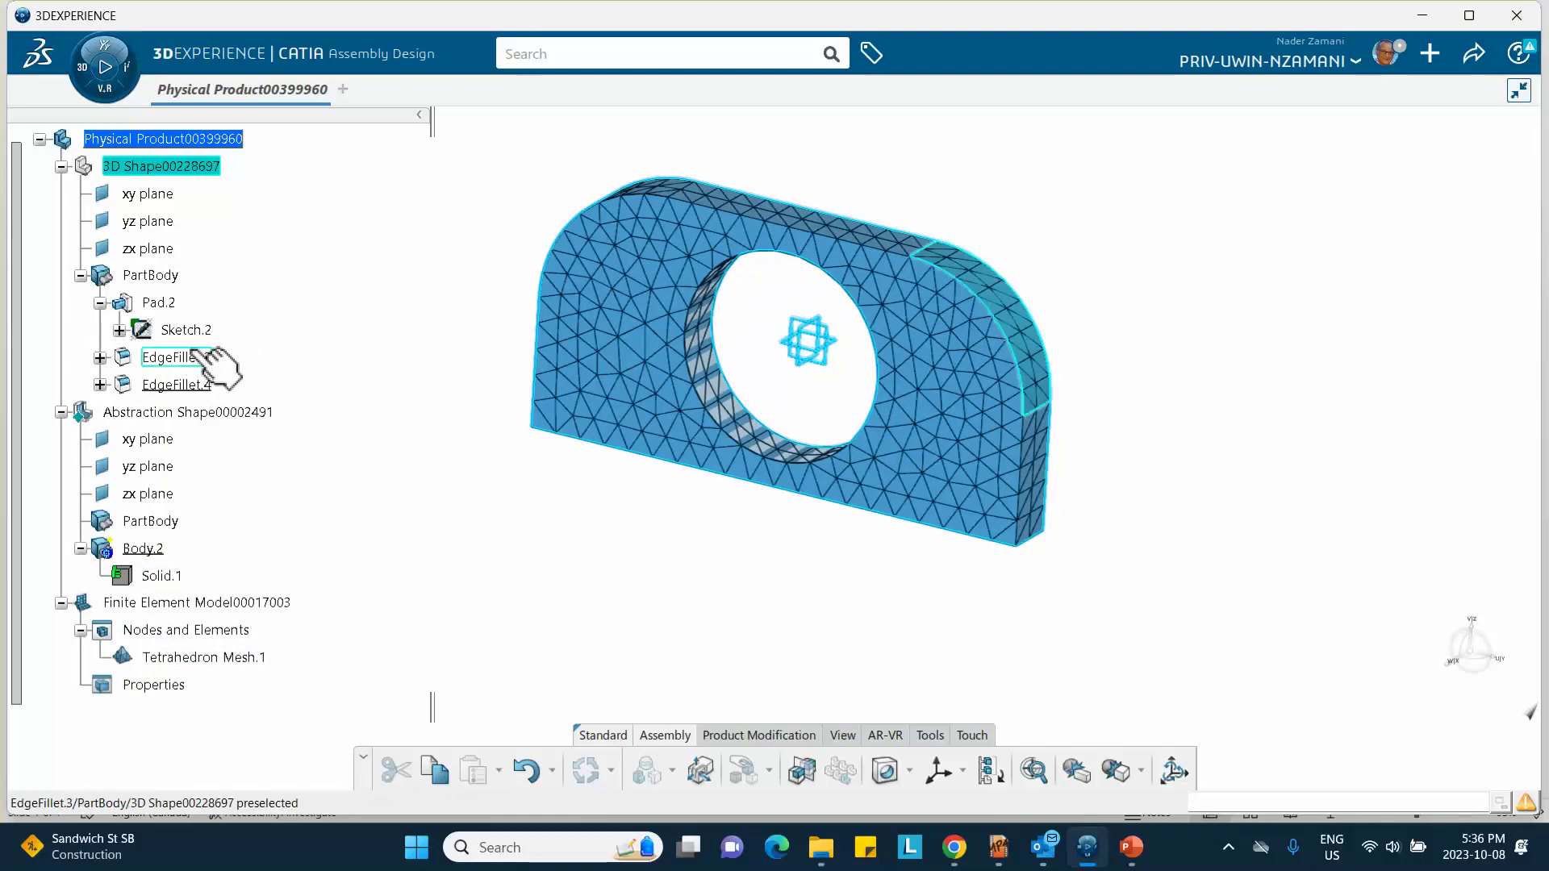
{"action": "double_click", "coordinate": [184, 330]}
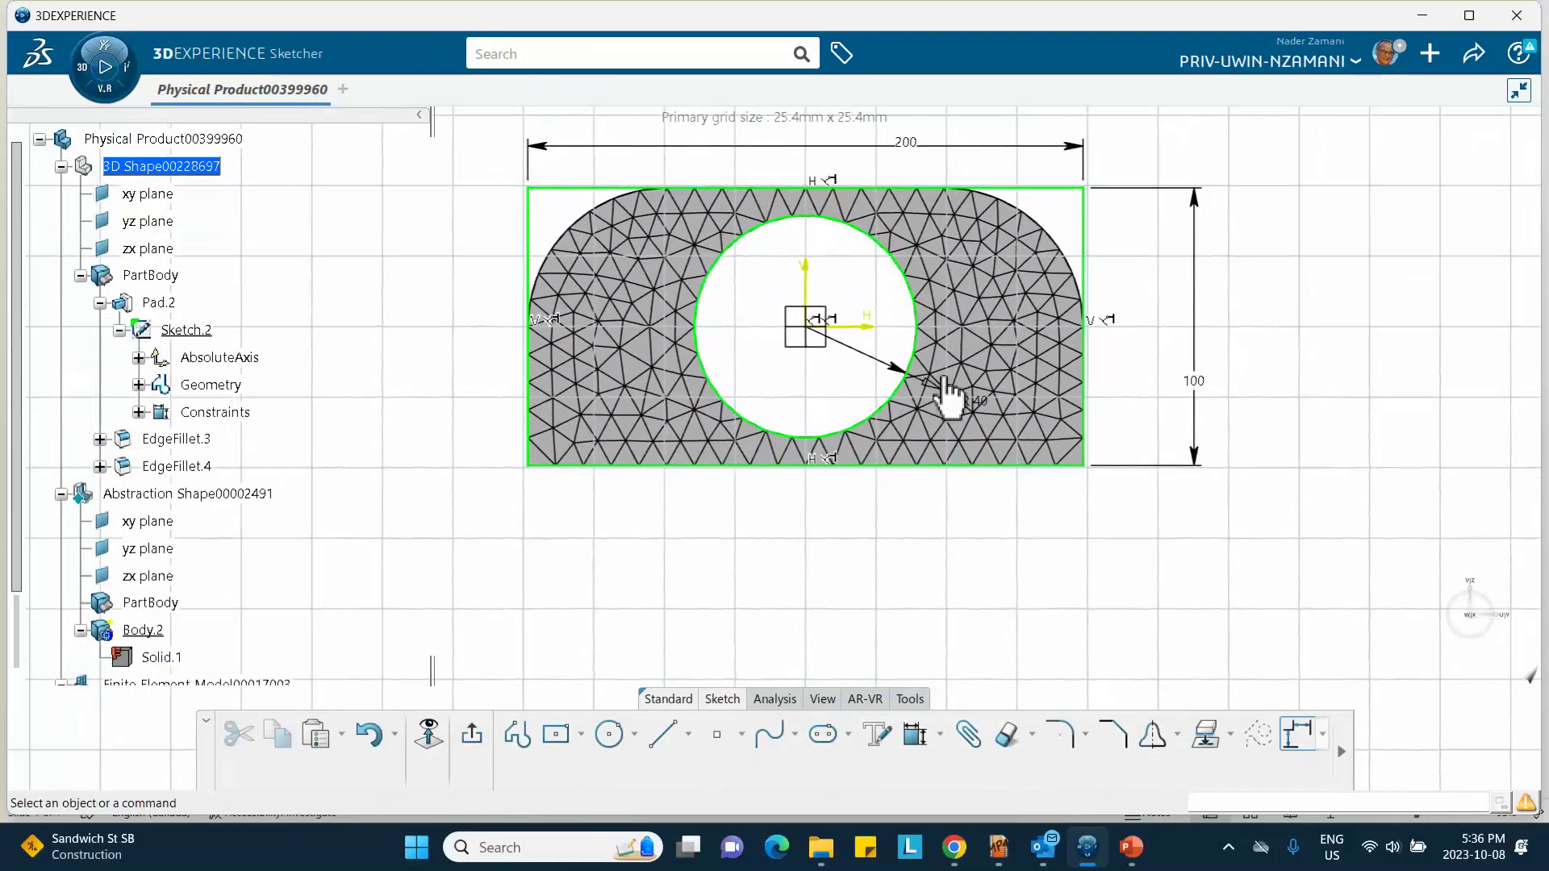
{"action": "double_click", "coordinate": [976, 400]}
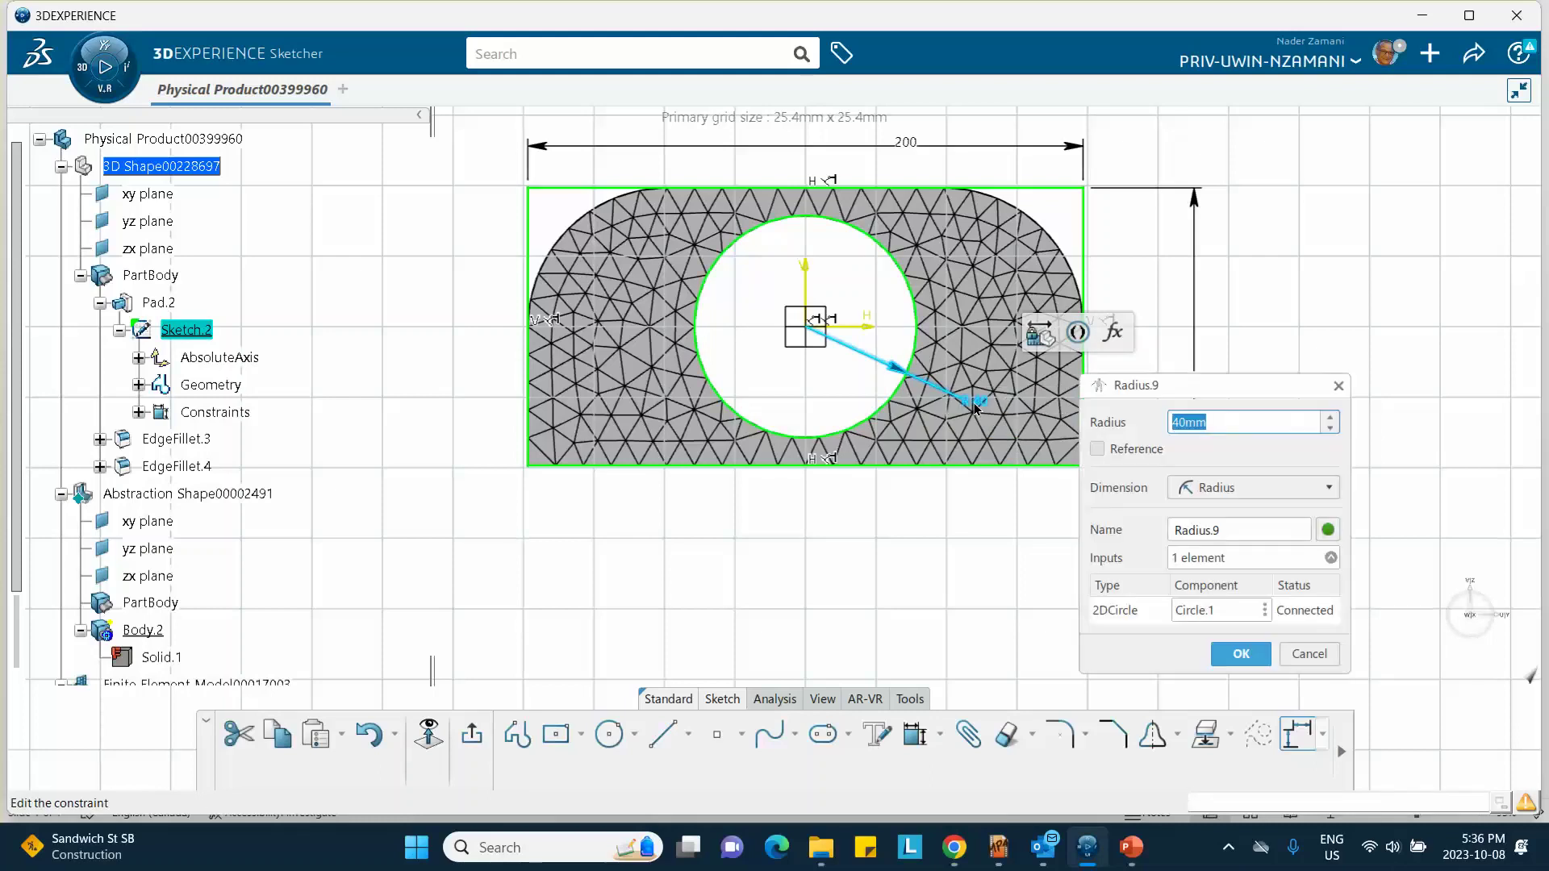
{"action": "left_click_drag", "start_coordinate": [1229, 432], "coordinate": [1151, 419]}
{"action": "left_click", "coordinate": [1241, 652]}
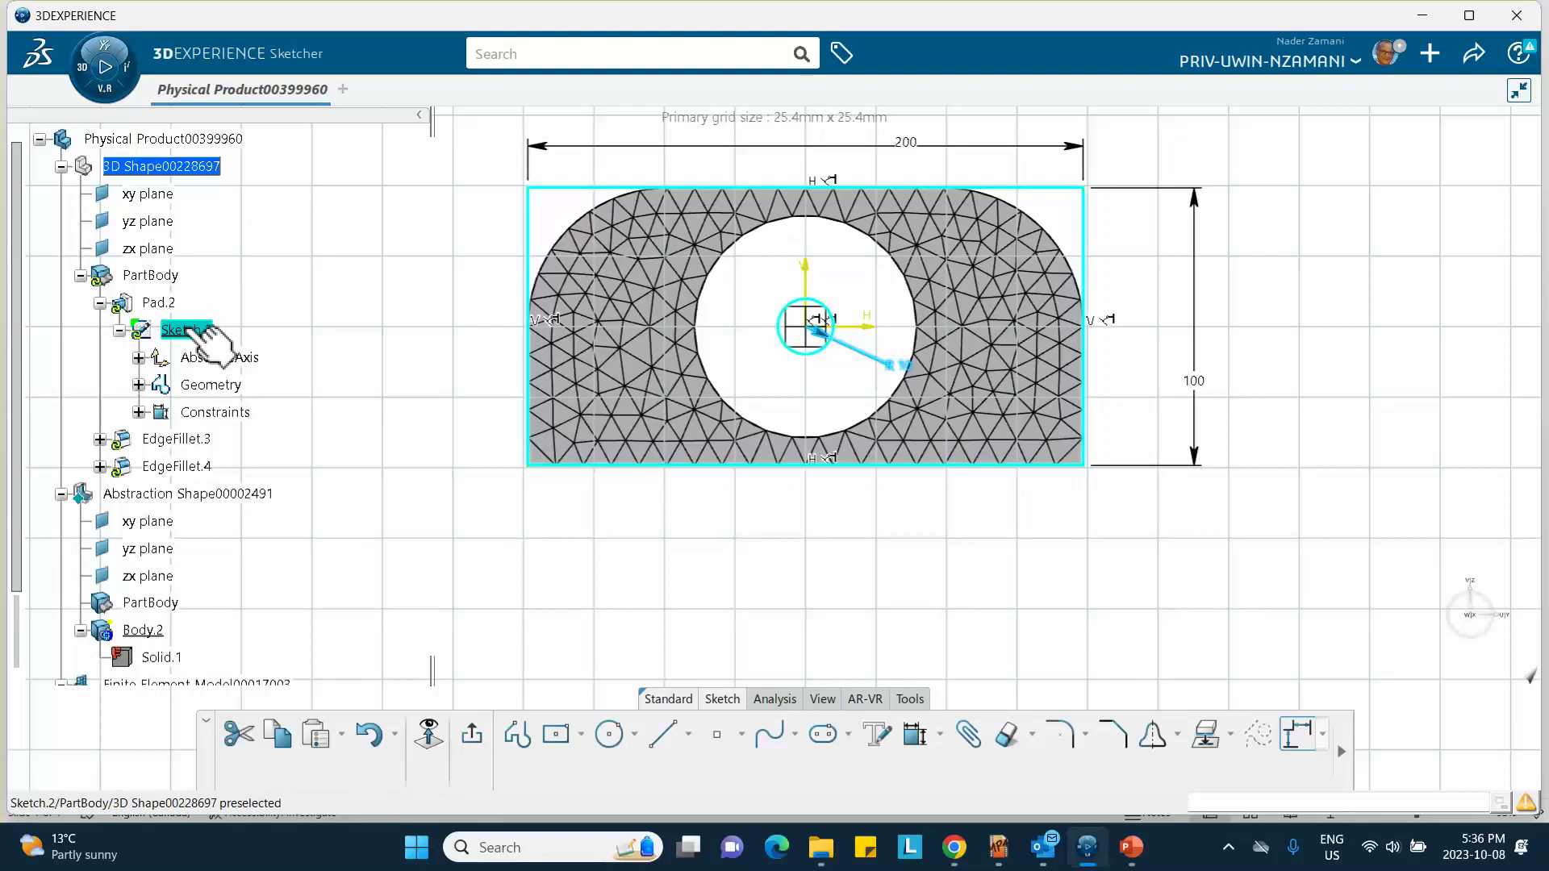
{"action": "left_click", "coordinate": [204, 329]}
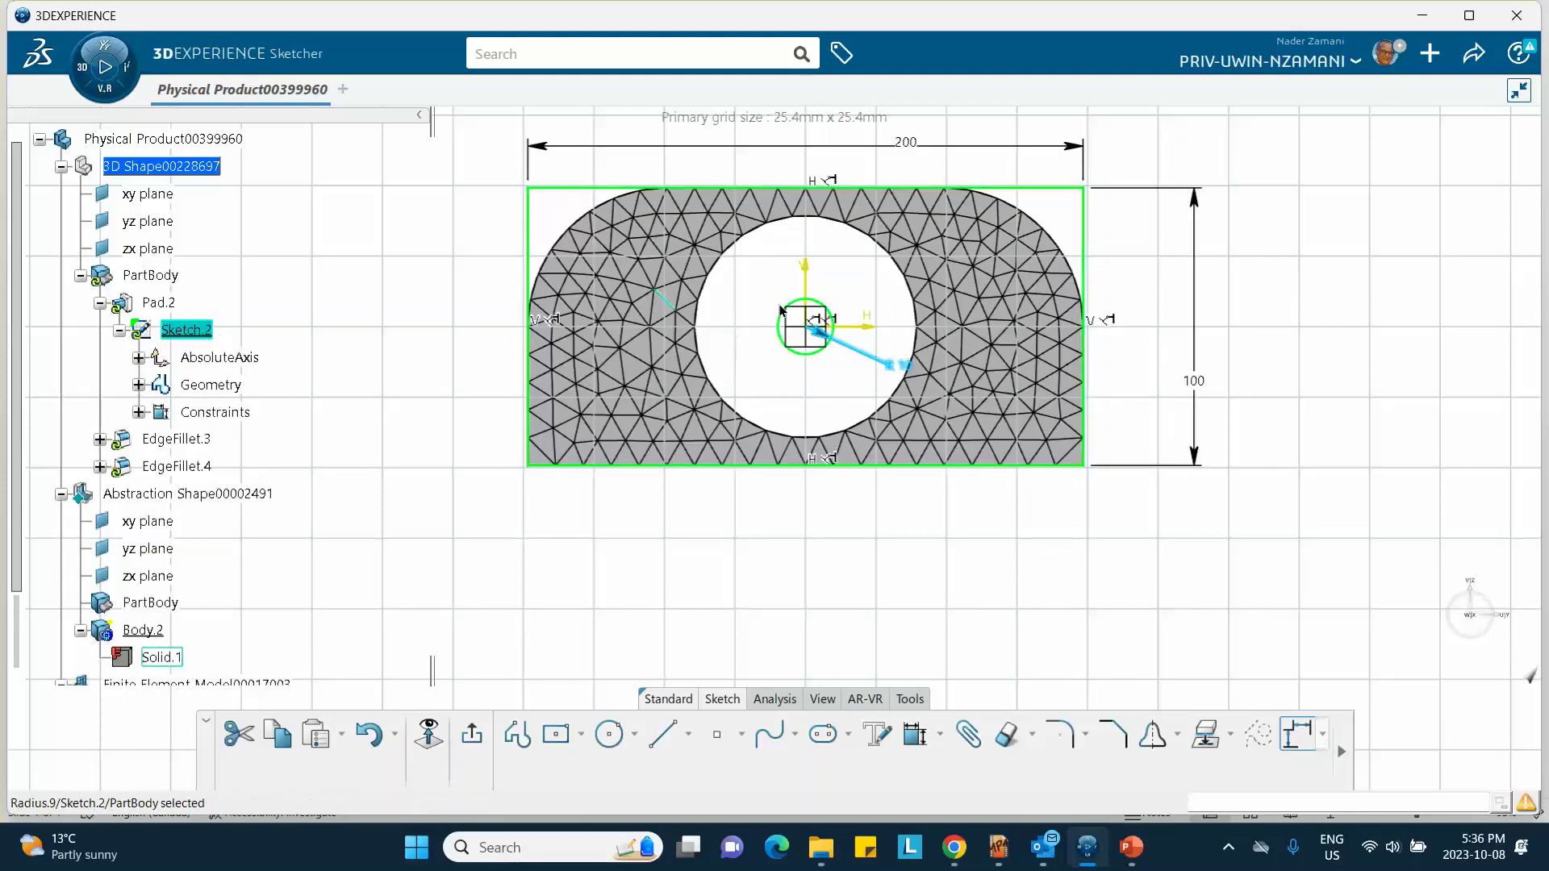
{"action": "left_click", "coordinate": [879, 364]}
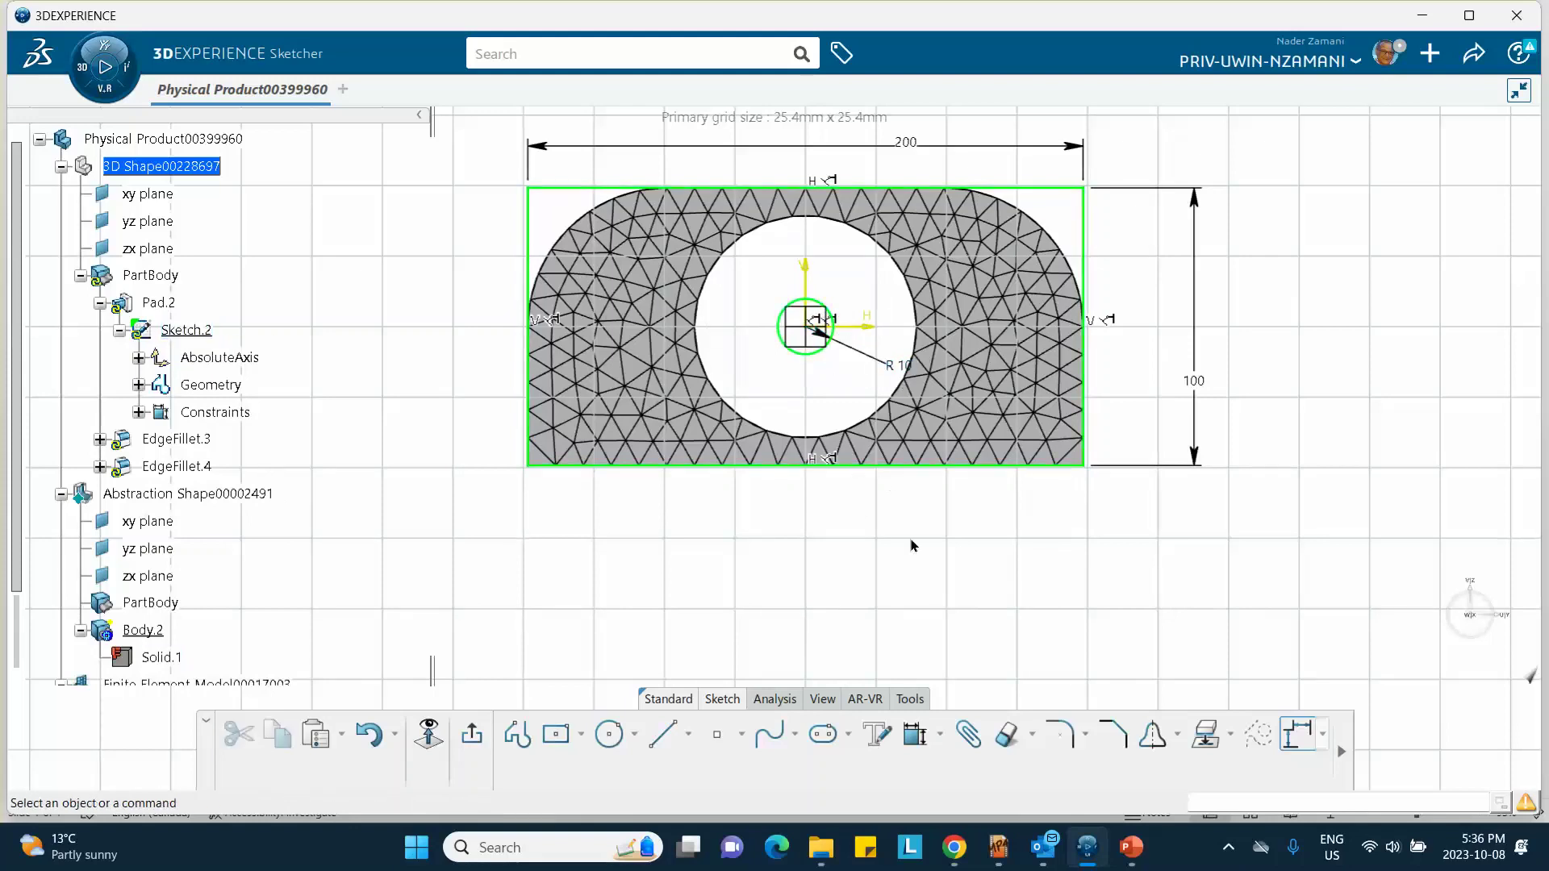
{"action": "left_click", "coordinate": [431, 743]}
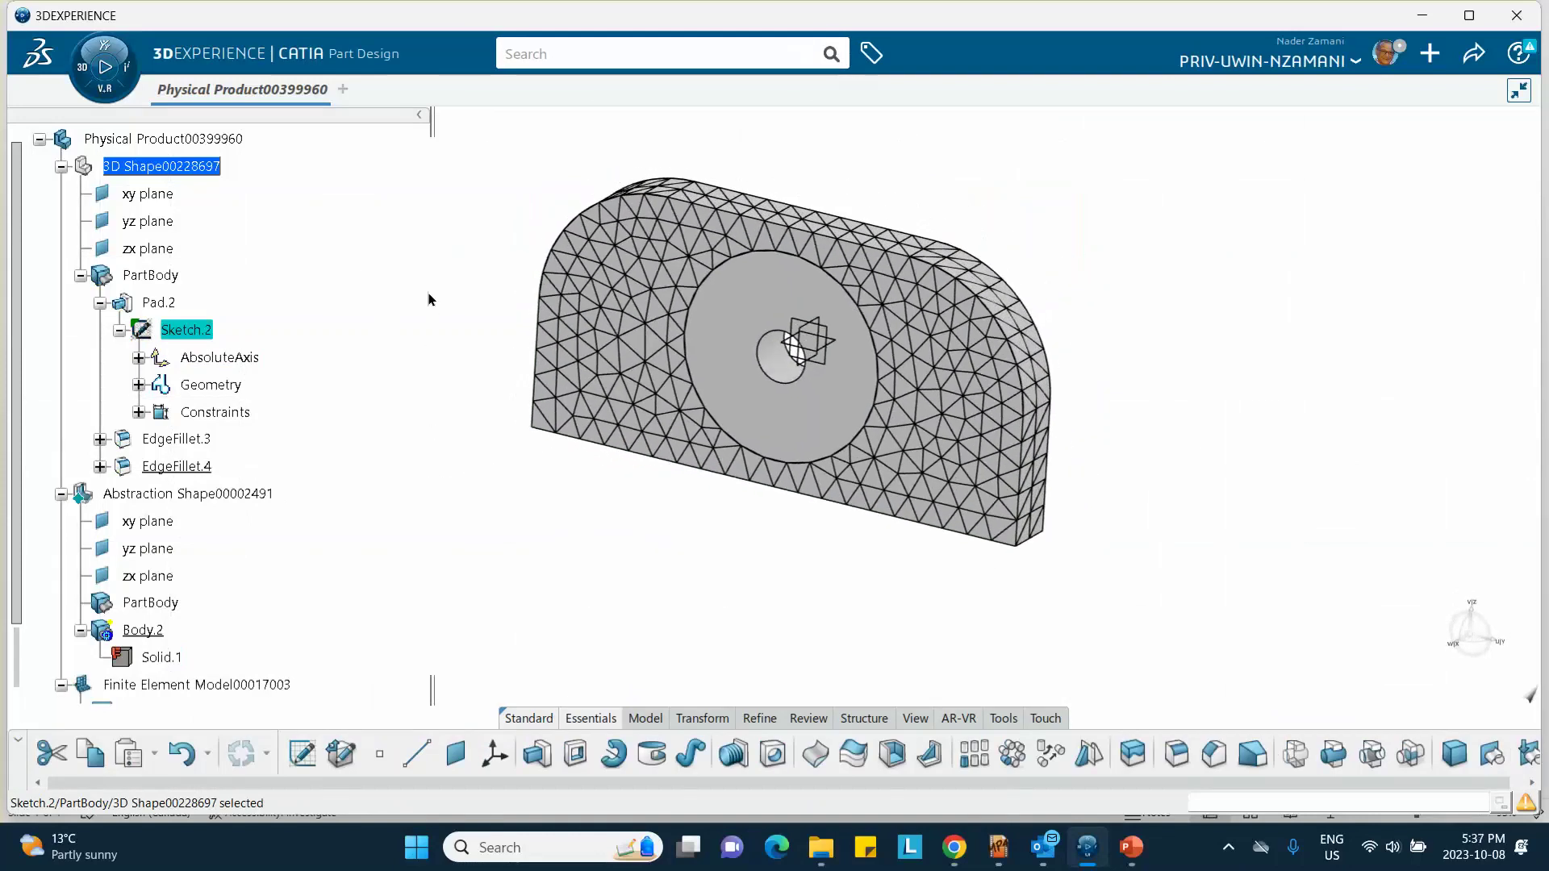
- Hide the Abstraction Shape and the Finite Element Model's Nodes and Elements, leaving only the original plate displayed
{"action": "scroll", "coordinate": [424, 307], "scroll_direction": "down", "scroll_amount": 2}
{"action": "right_click", "coordinate": [416, 285]}
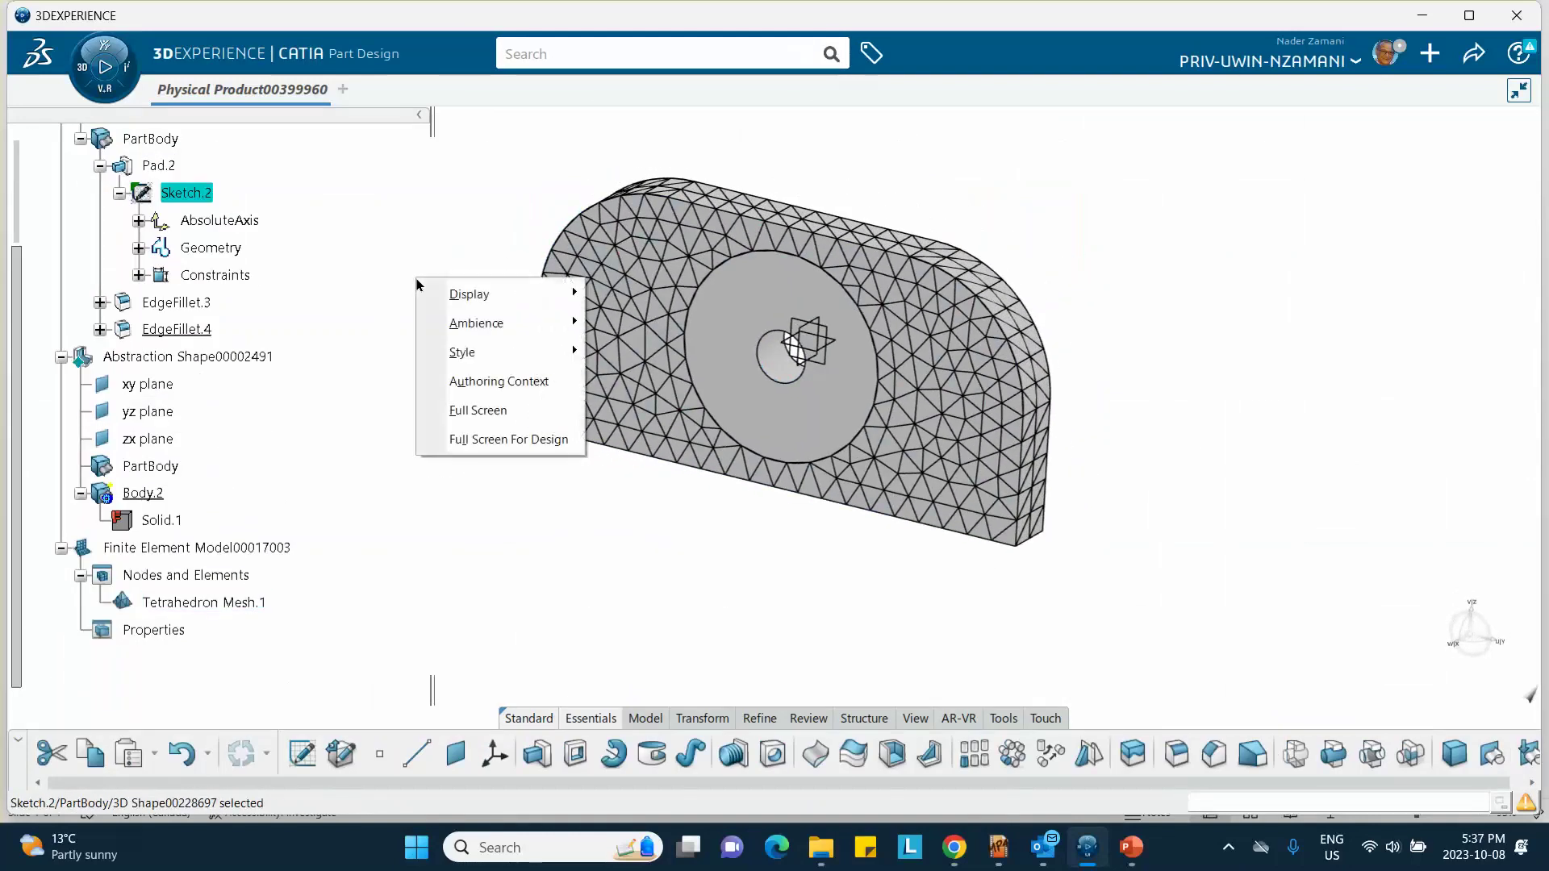
{"action": "key", "text": "Escape"}
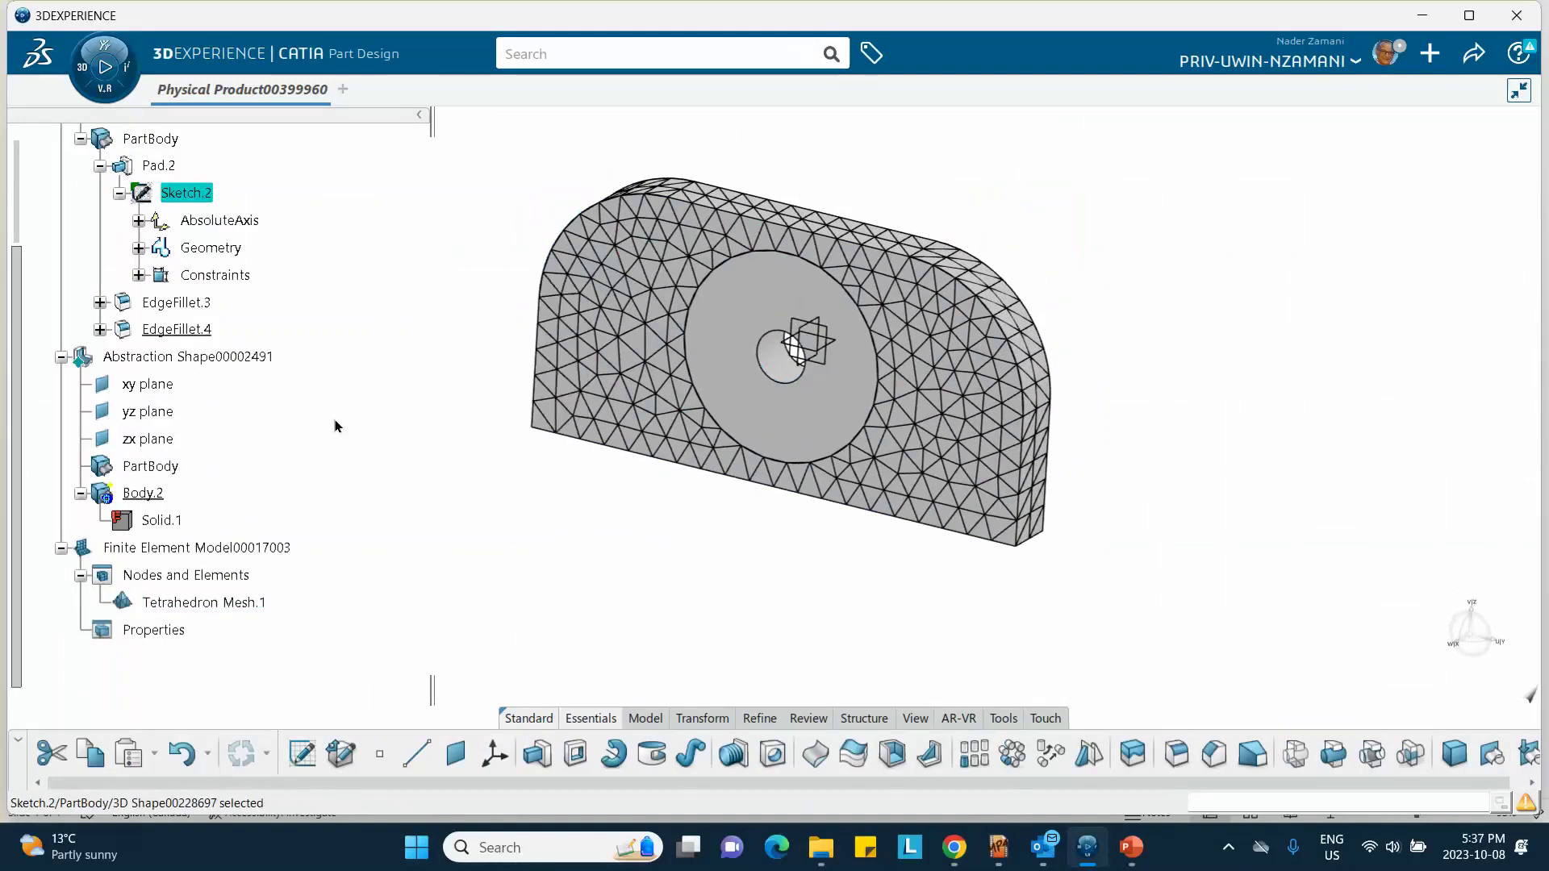
{"action": "right_click", "coordinate": [208, 356]}
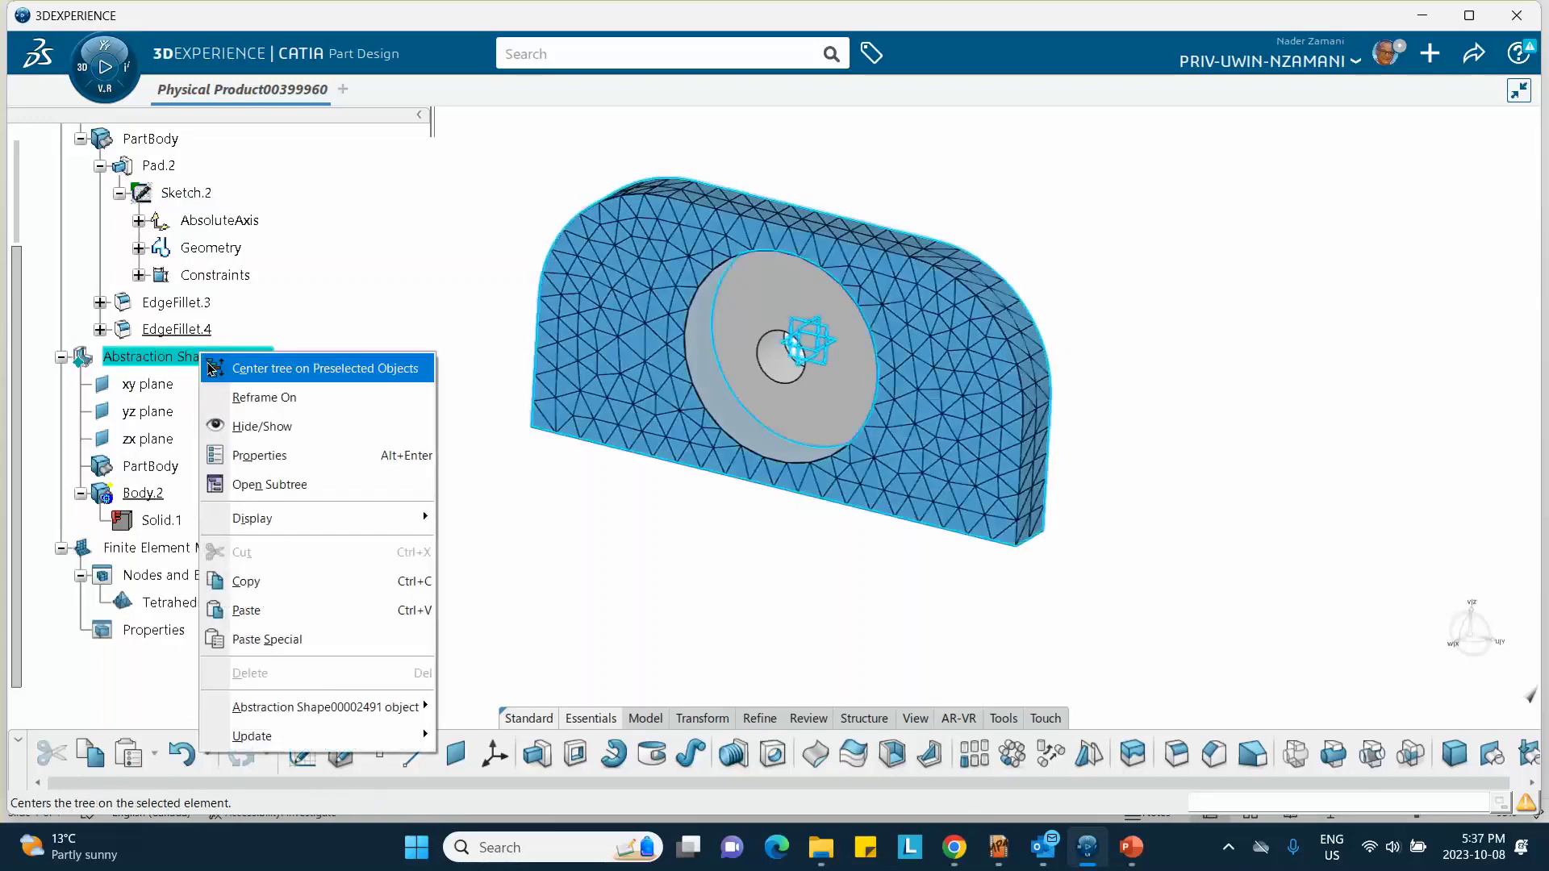
{"action": "left_click", "coordinate": [260, 418]}
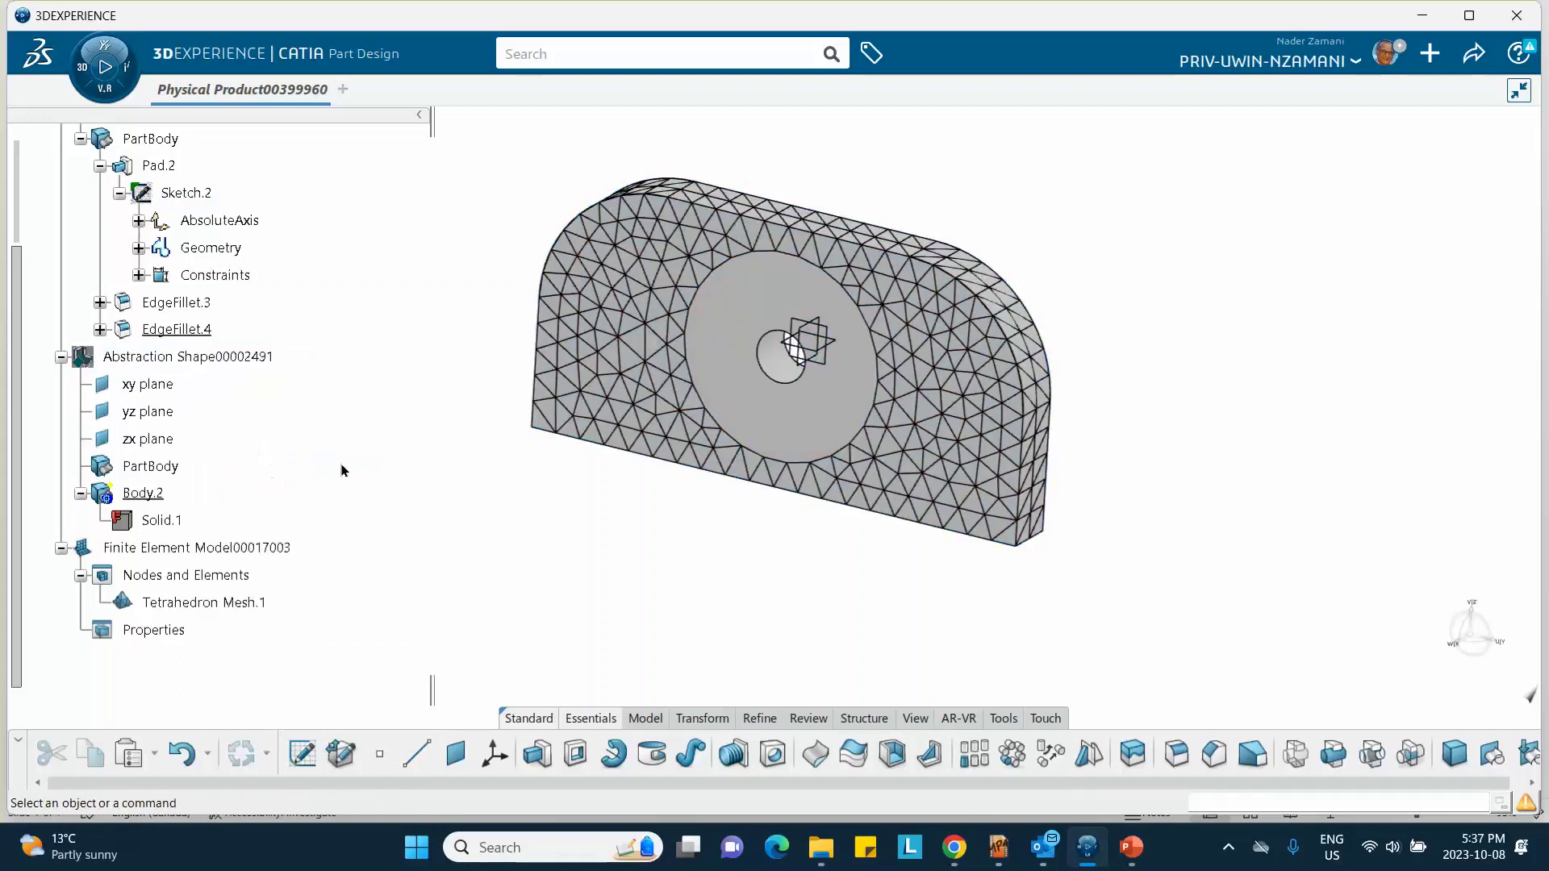
{"action": "right_click", "coordinate": [207, 548]}
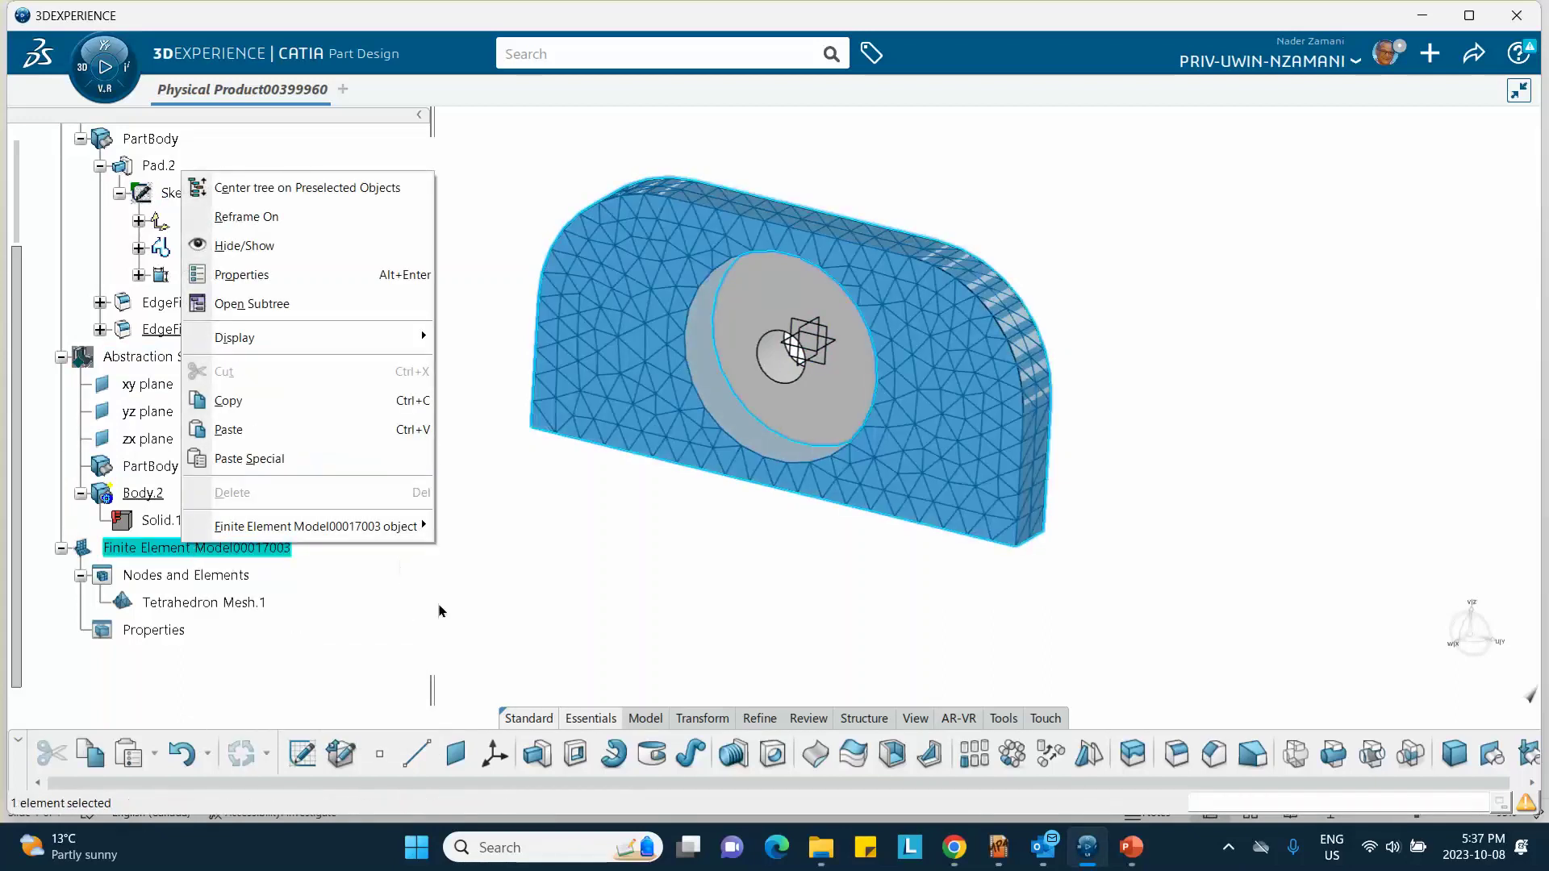
{"action": "left_click", "coordinate": [440, 611]}
{"action": "right_click", "coordinate": [186, 574]}
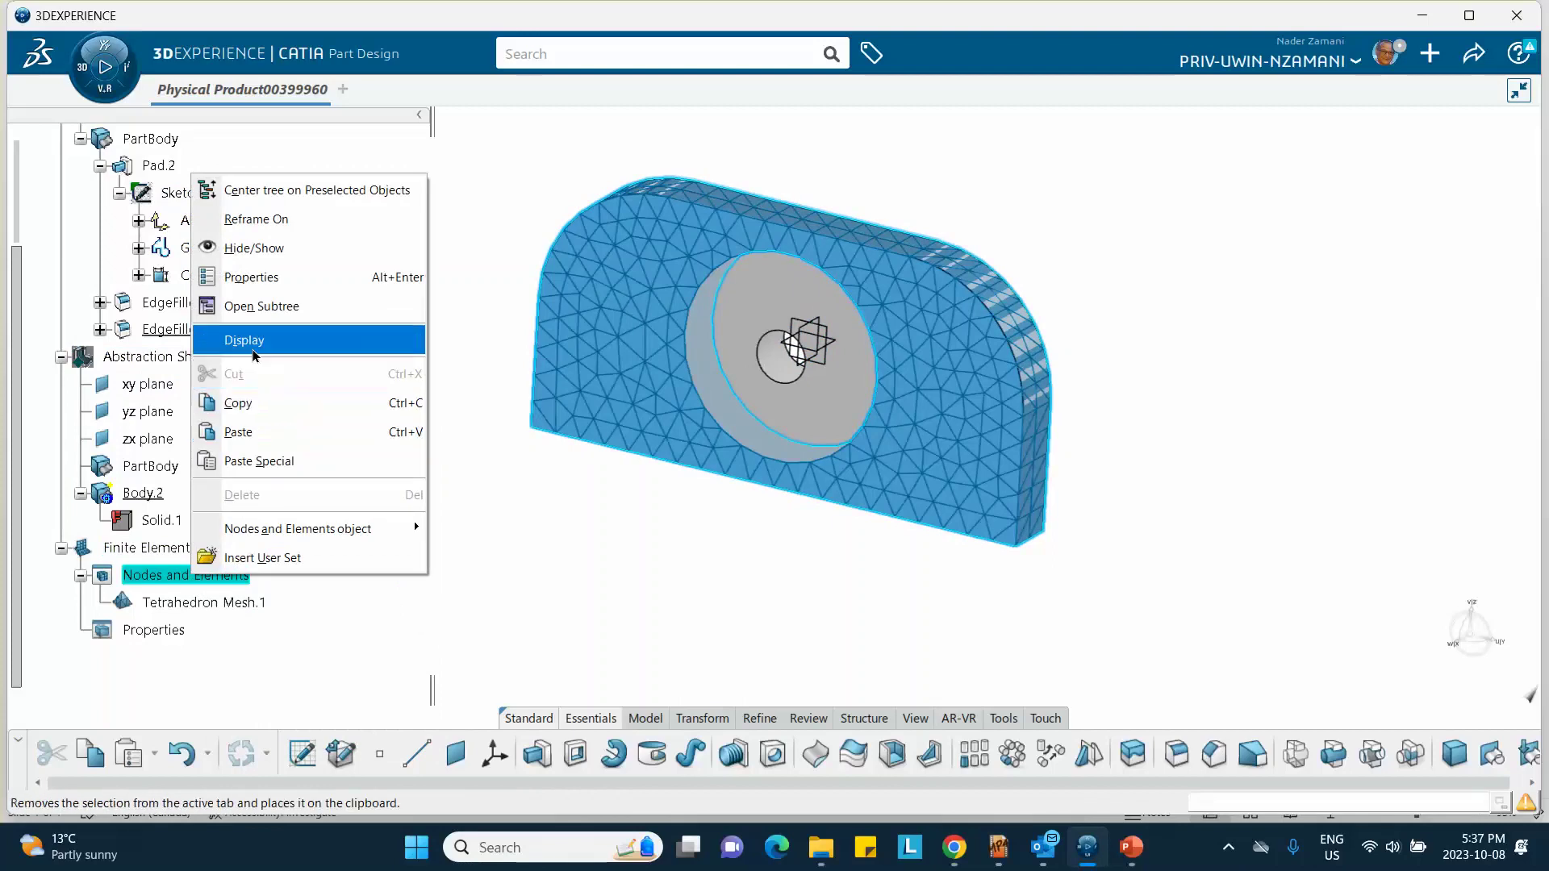
{"action": "left_click", "coordinate": [252, 248]}
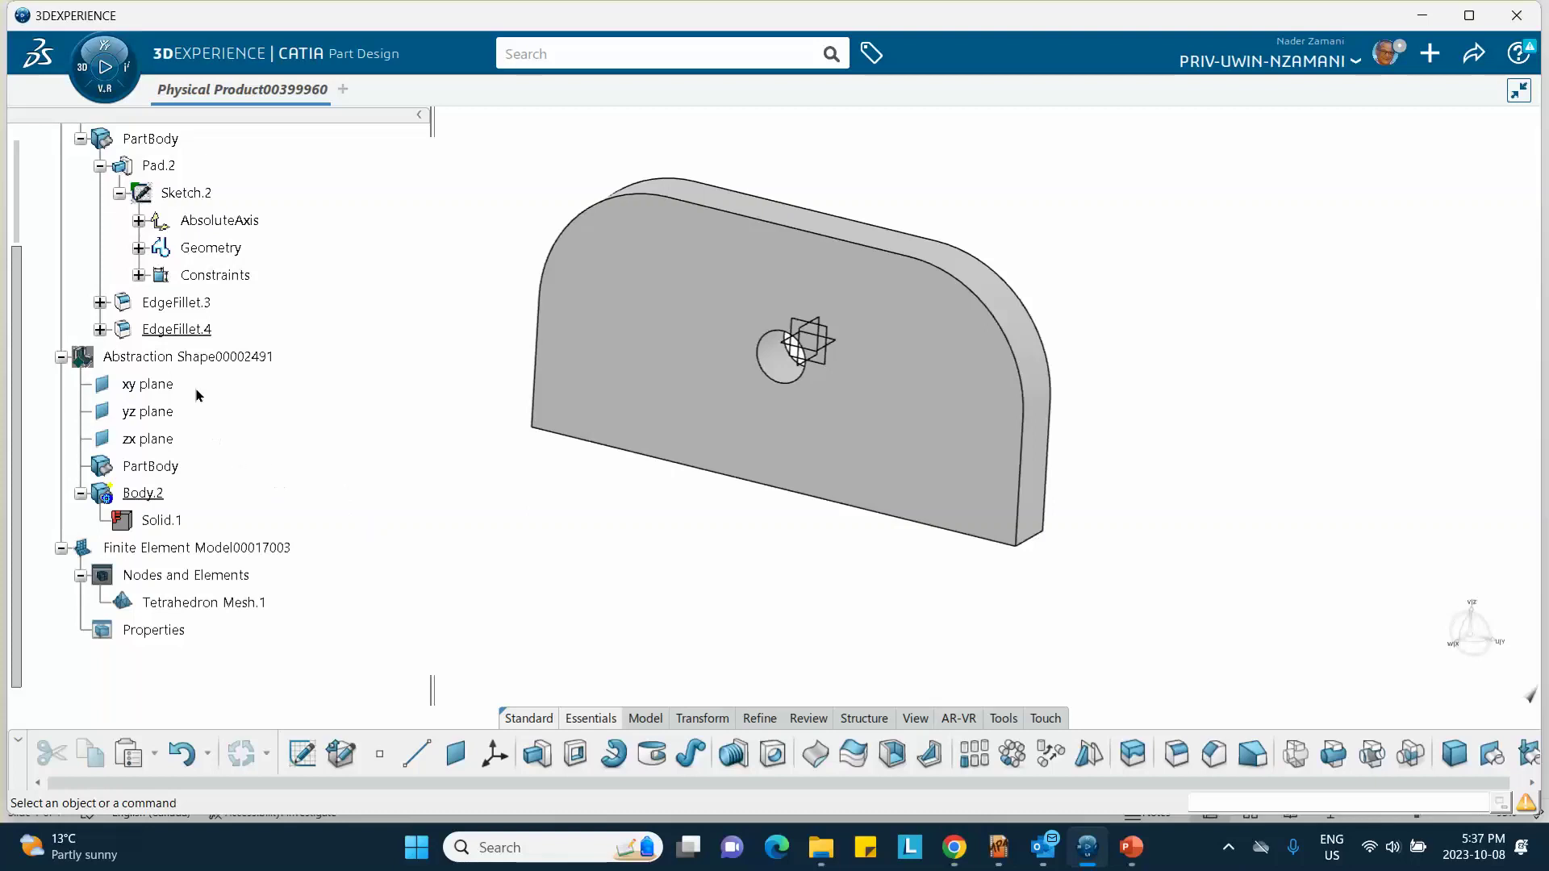
- Activate the Finite Element Model to update the linked solid and mesh, and show its Nodes and Elements
{"action": "double_click", "coordinate": [174, 547]}
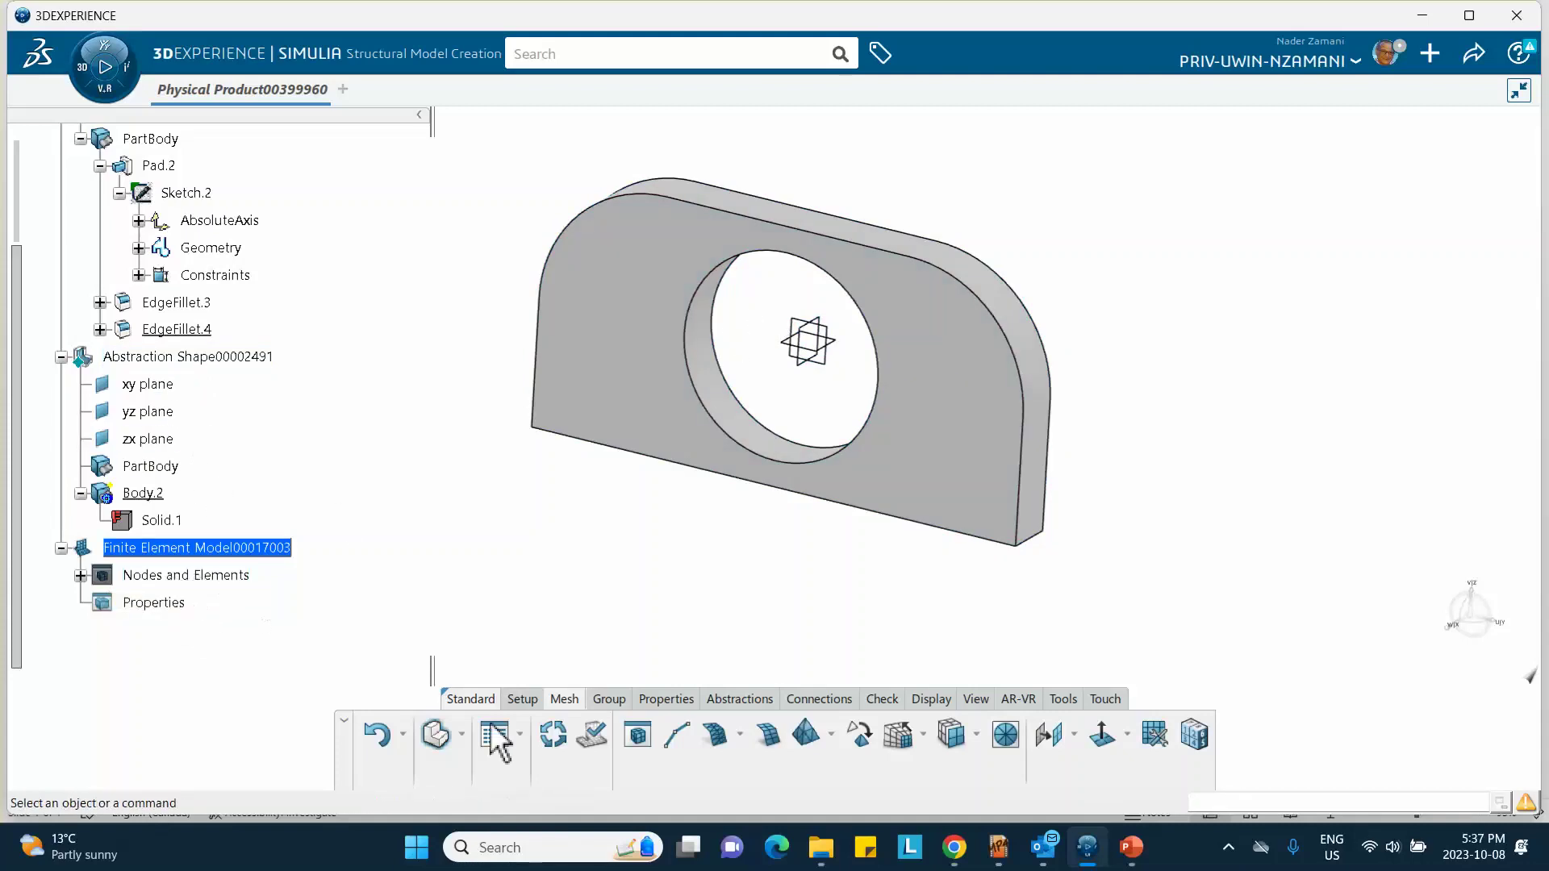
{"action": "left_click", "coordinate": [552, 734]}
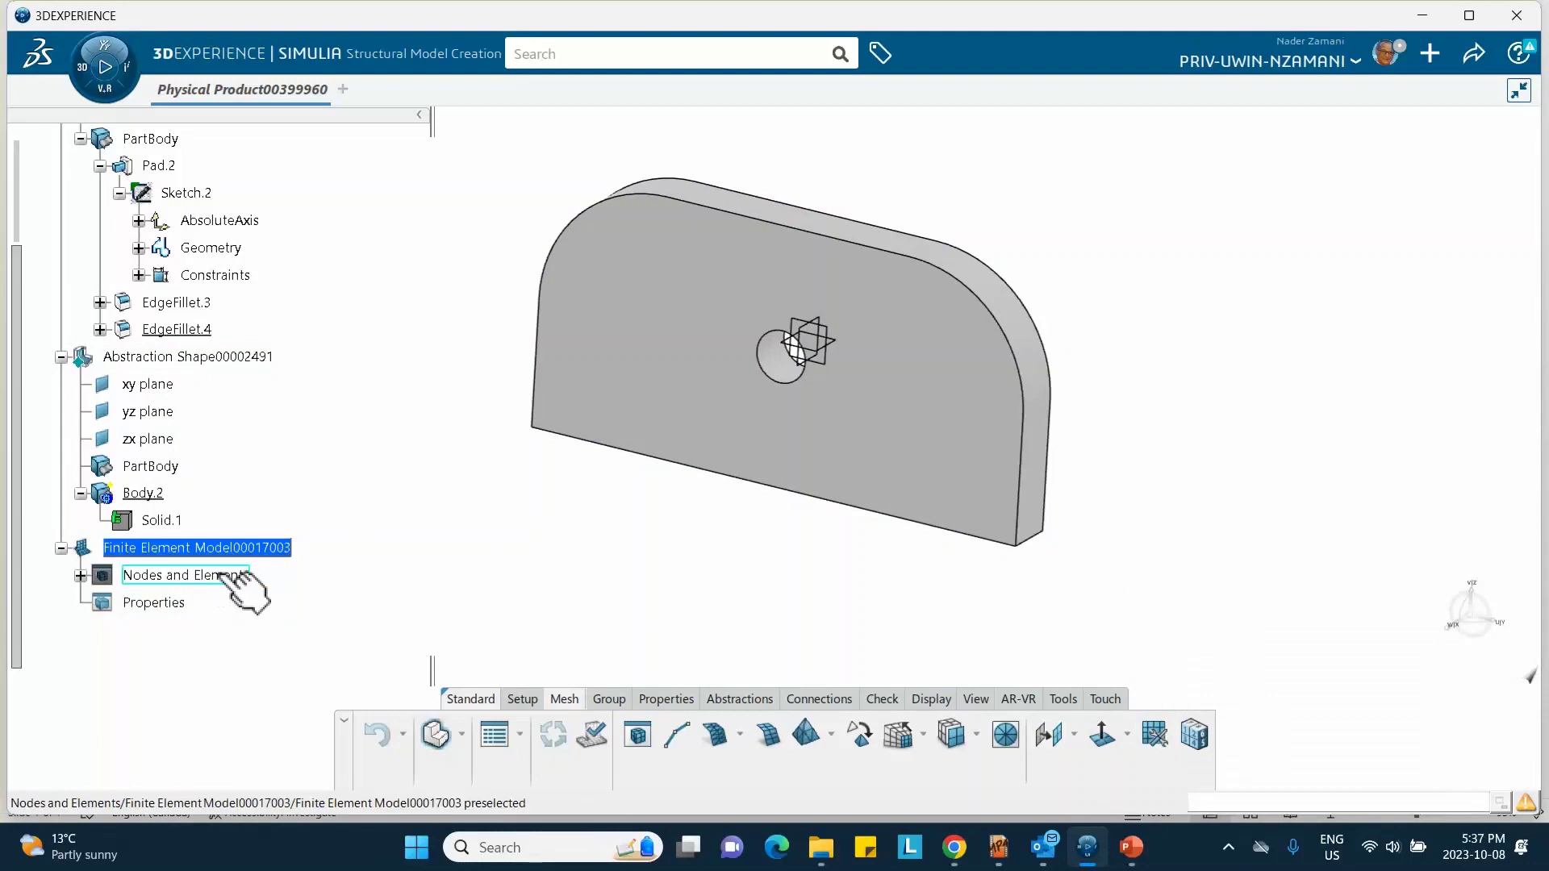
{"action": "right_click", "coordinate": [177, 575]}
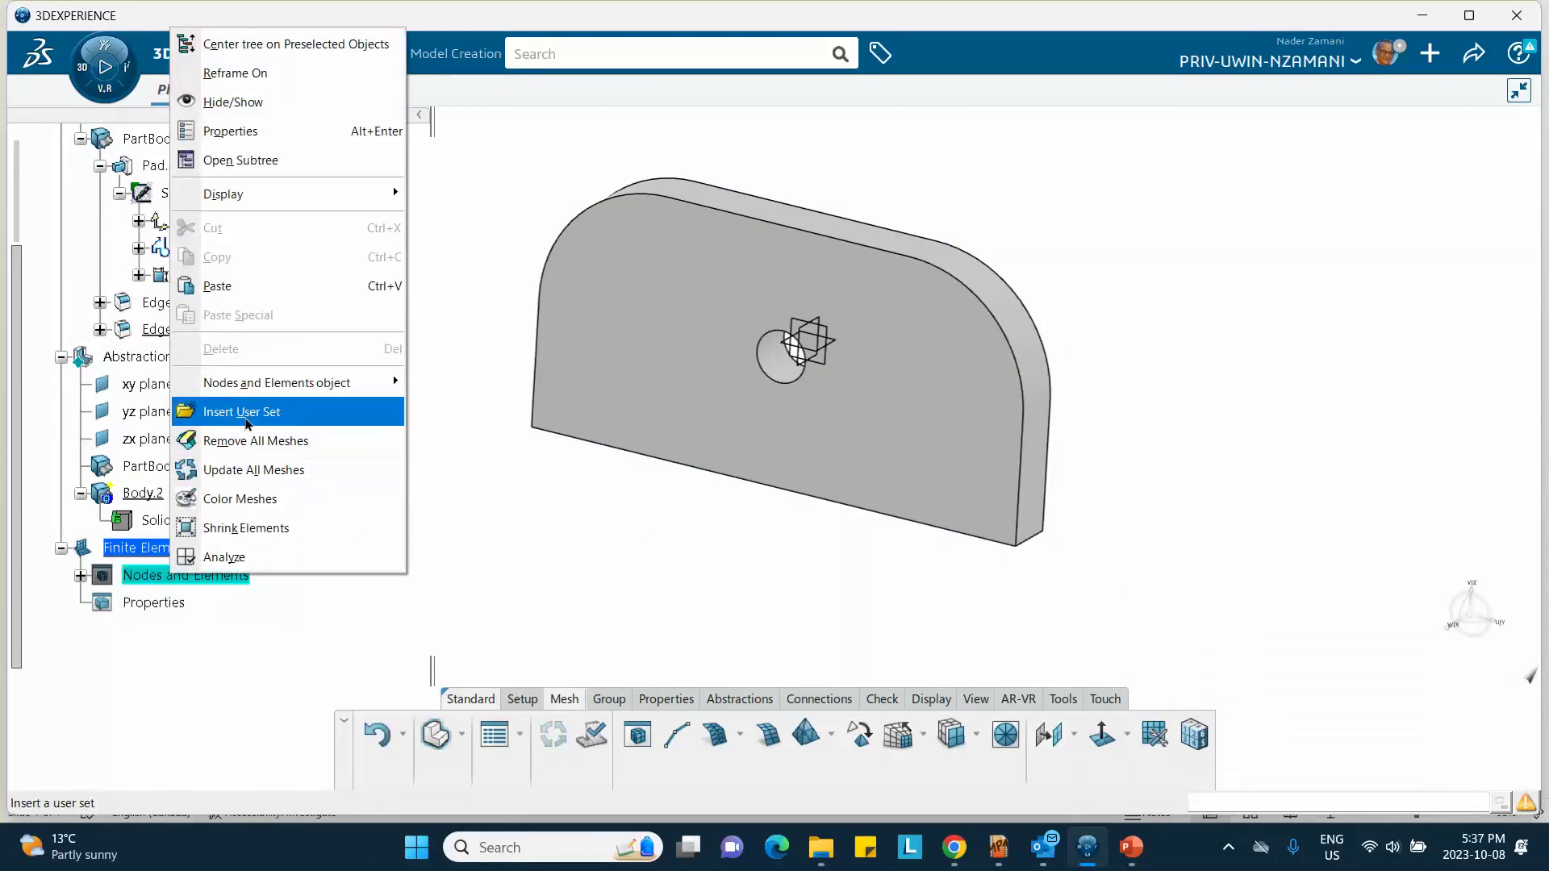
{"action": "left_click", "coordinate": [238, 103]}
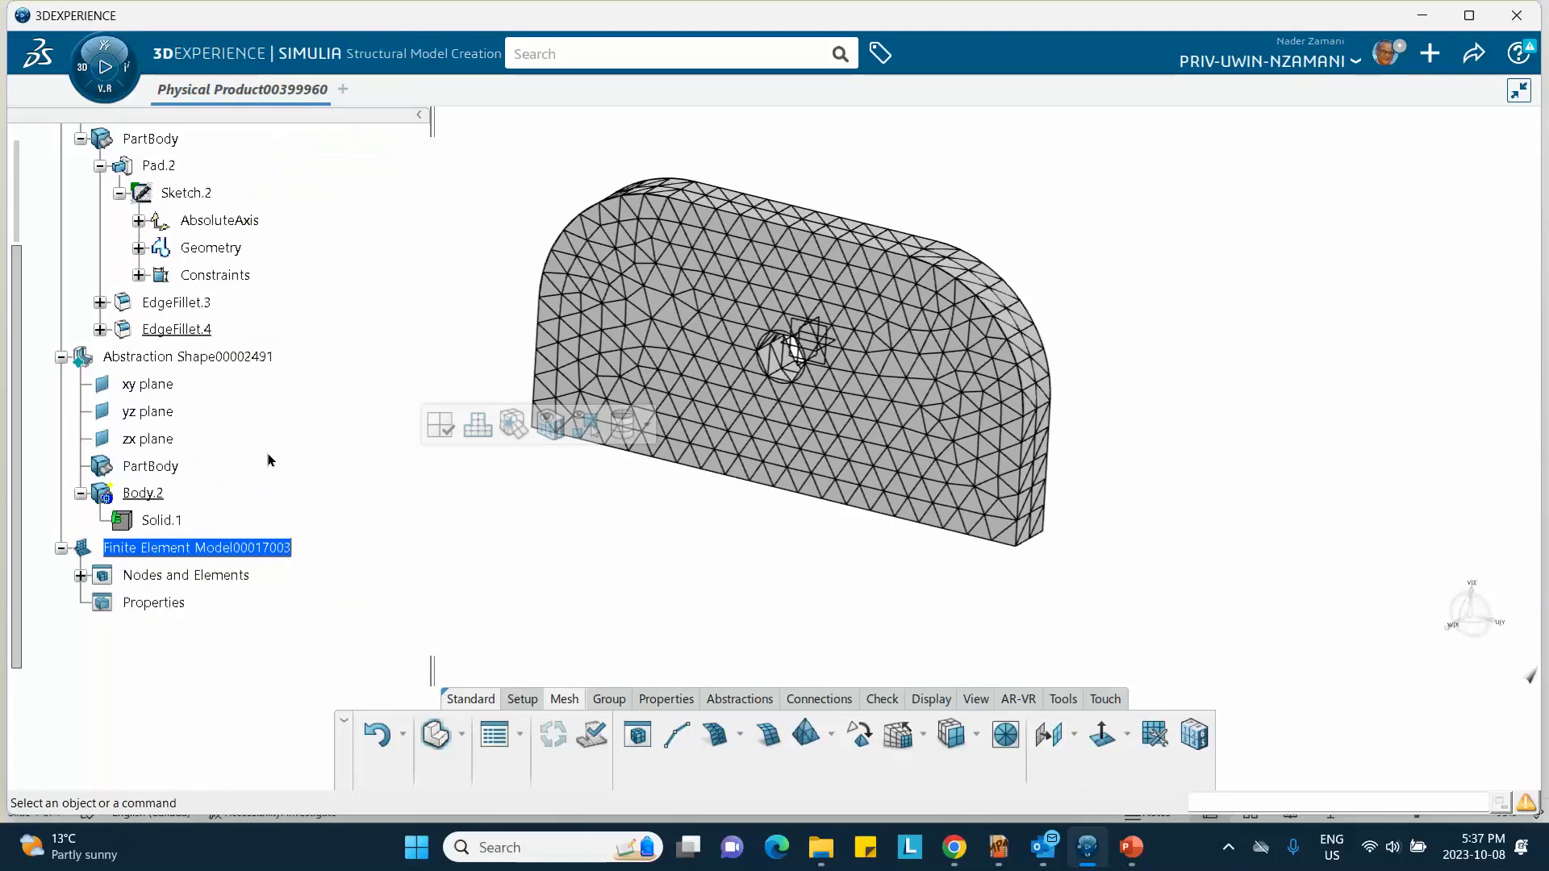
{"action": "scroll", "coordinate": [278, 472], "scroll_direction": "up", "scroll_amount": 3}
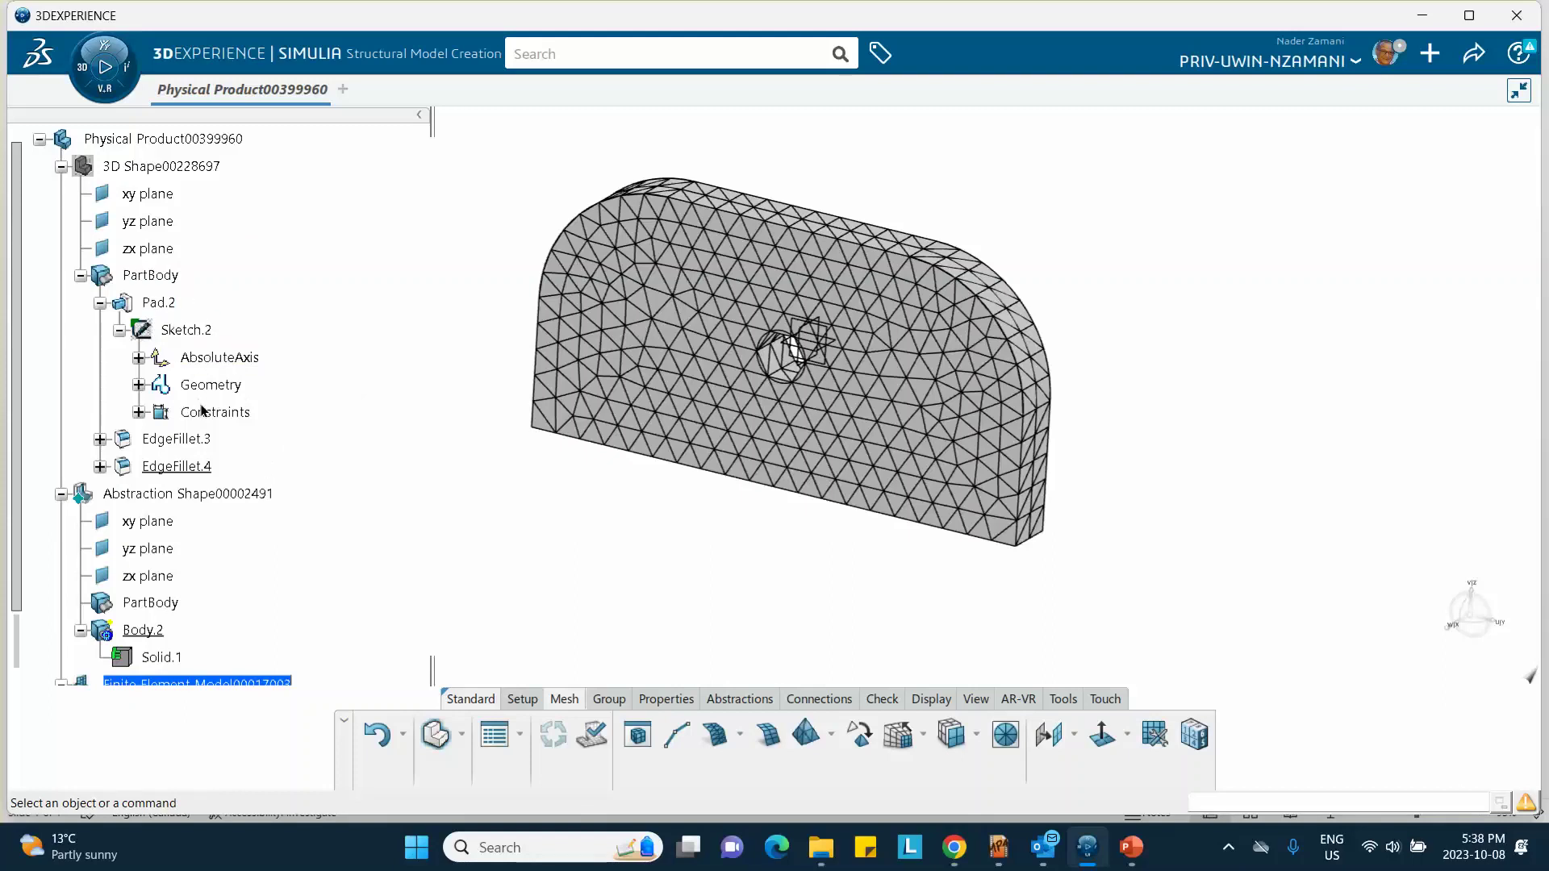
{"action": "scroll", "coordinate": [242, 363], "scroll_direction": "down", "scroll_amount": 3}
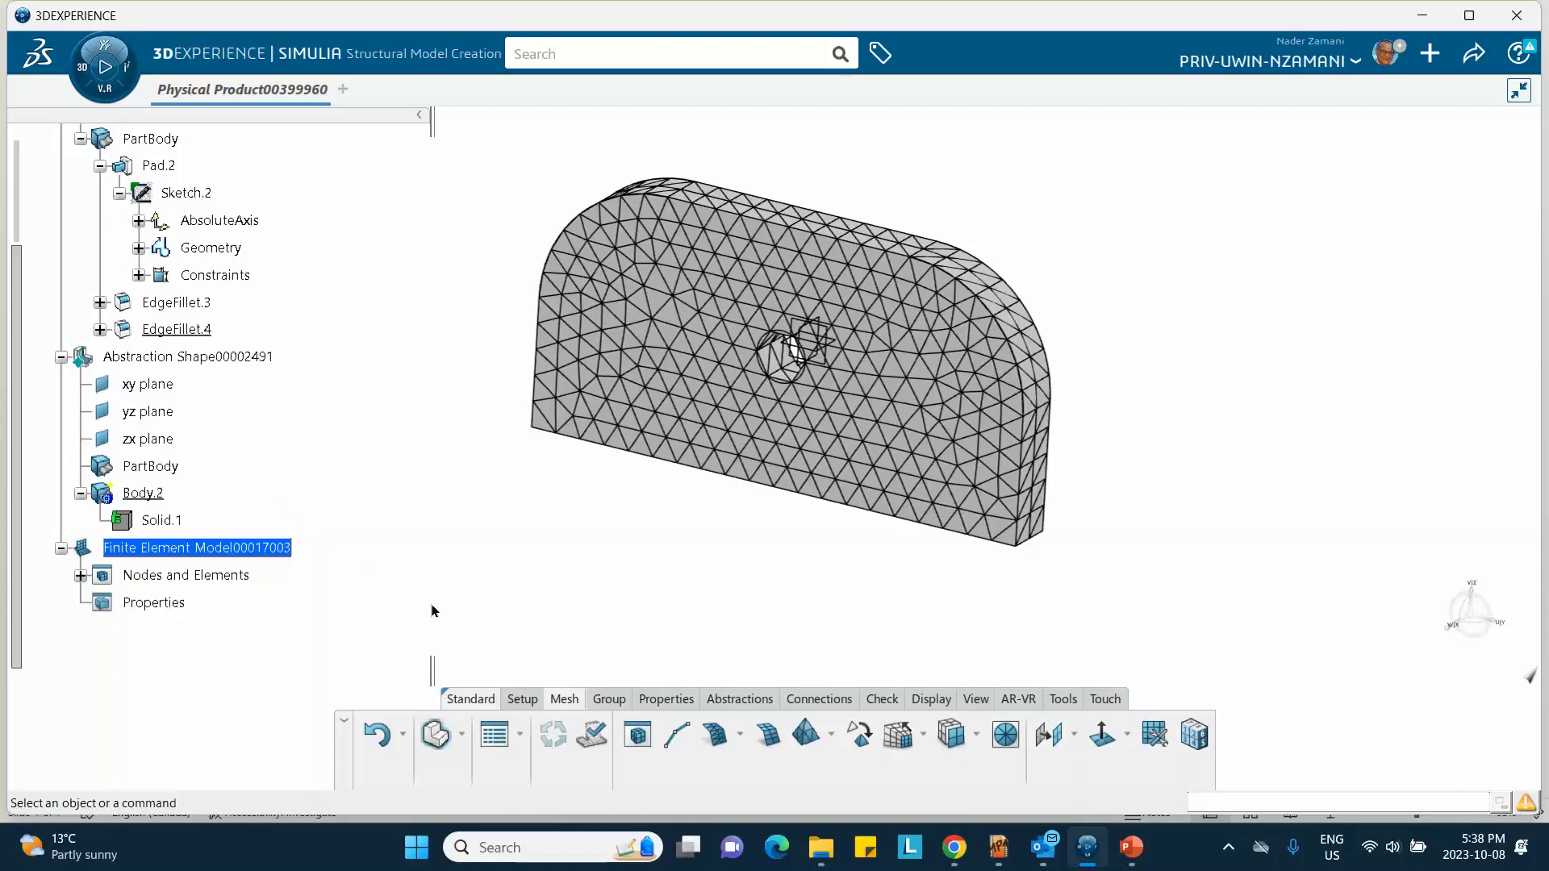
{"action": "scroll", "coordinate": [239, 397], "scroll_direction": "up", "scroll_amount": 5}
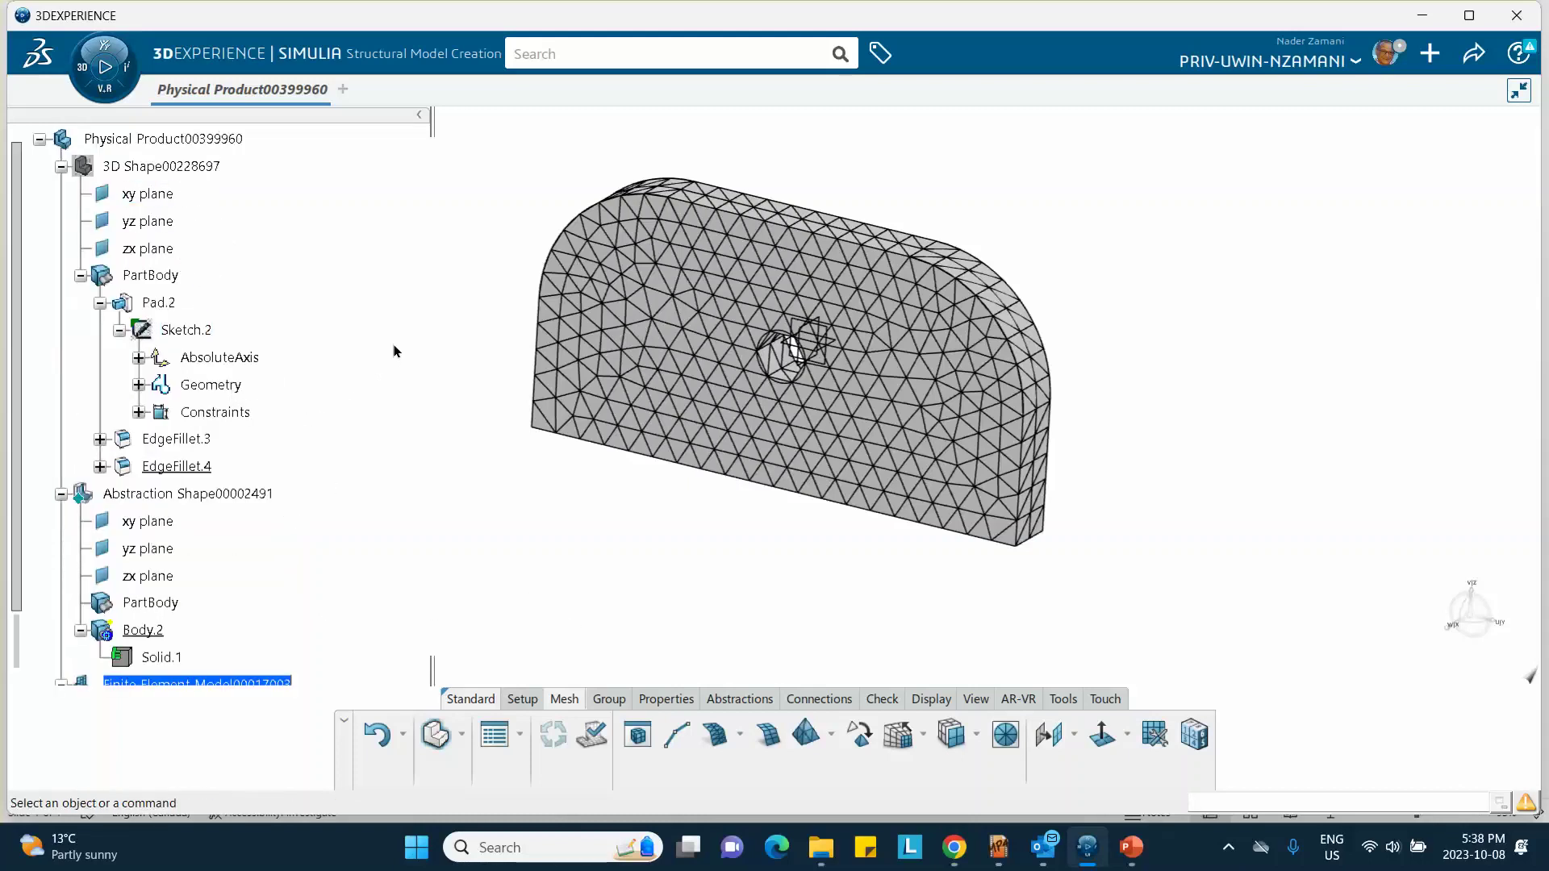
{"action": "middle_click_drag", "start_coordinate": [395, 351], "coordinate": [313, 407]}
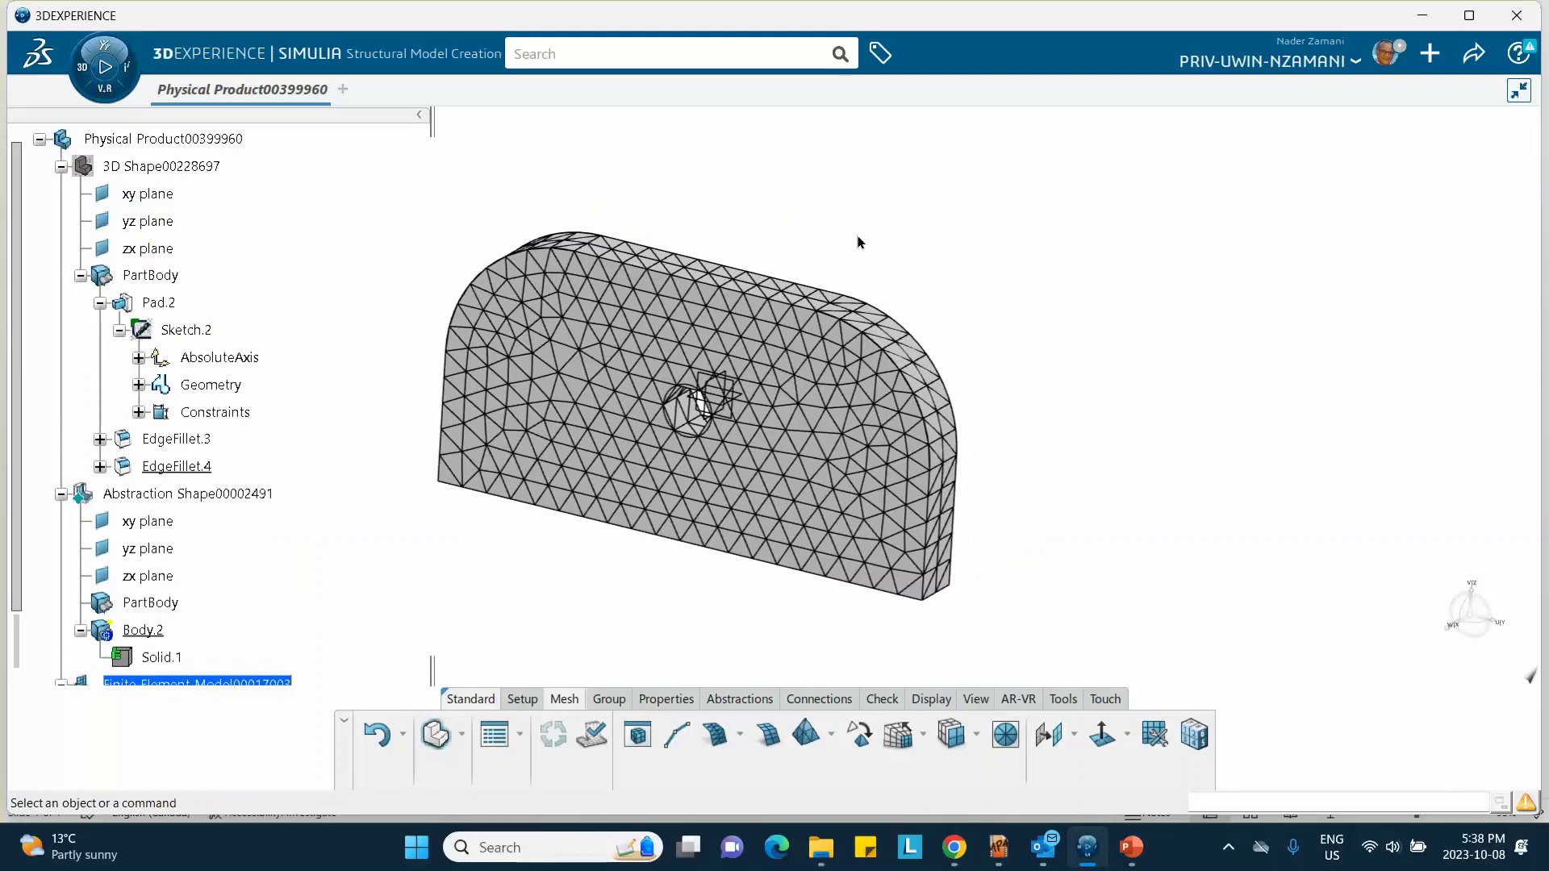